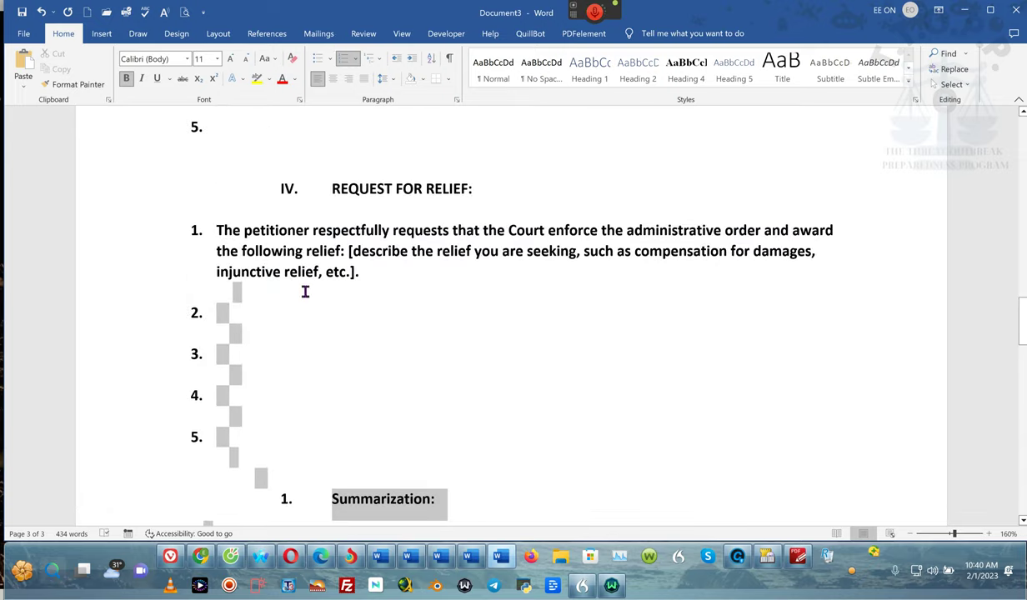
Step: Delete the leftover caption block with the petitioner's contact placeholders, "Petitioner" and "v." below the Summarization heading
scroll(259, 484, down, 3)
drag(175, 292, 162, 275)
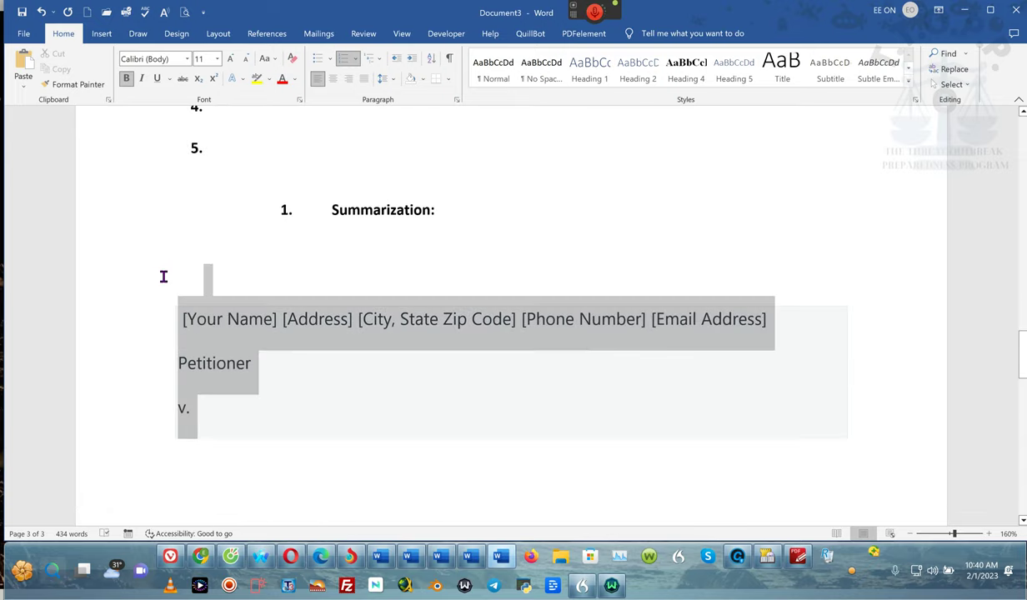
text(INTRODUCTION: The petitioner [Your Name], respectfully submits this Petition to Enforce an Administrative Order against [Name of Respondent/Government Agency]. The United States Constitution is the supreme law of the land and all federal and state agents have taken an oath of office to uphold and comply with it.)
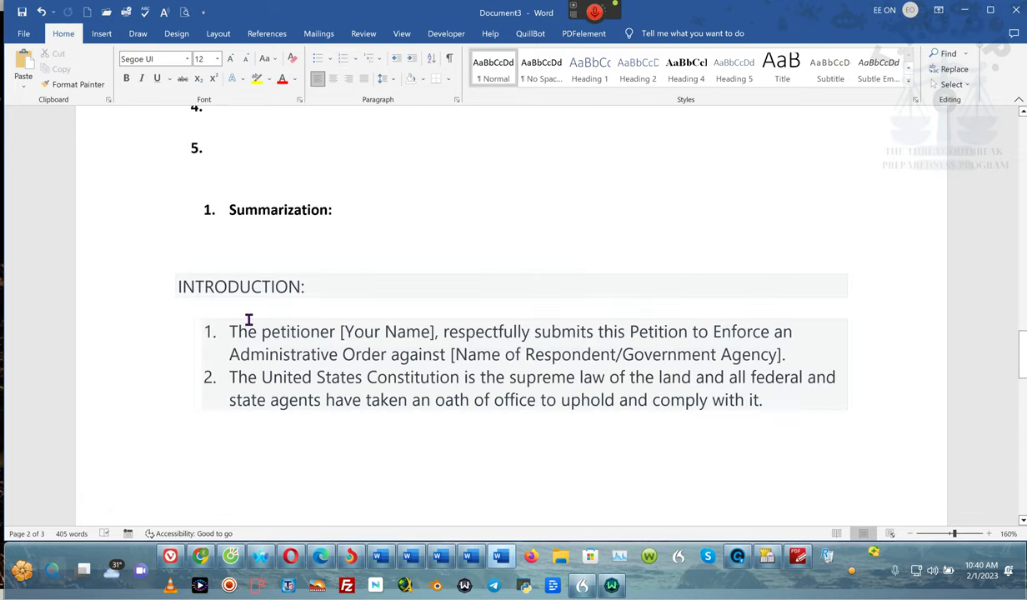
Step: Remove the list numbering from the three paragraphs under the INTRODUCTION heading
drag(231, 331, 788, 410)
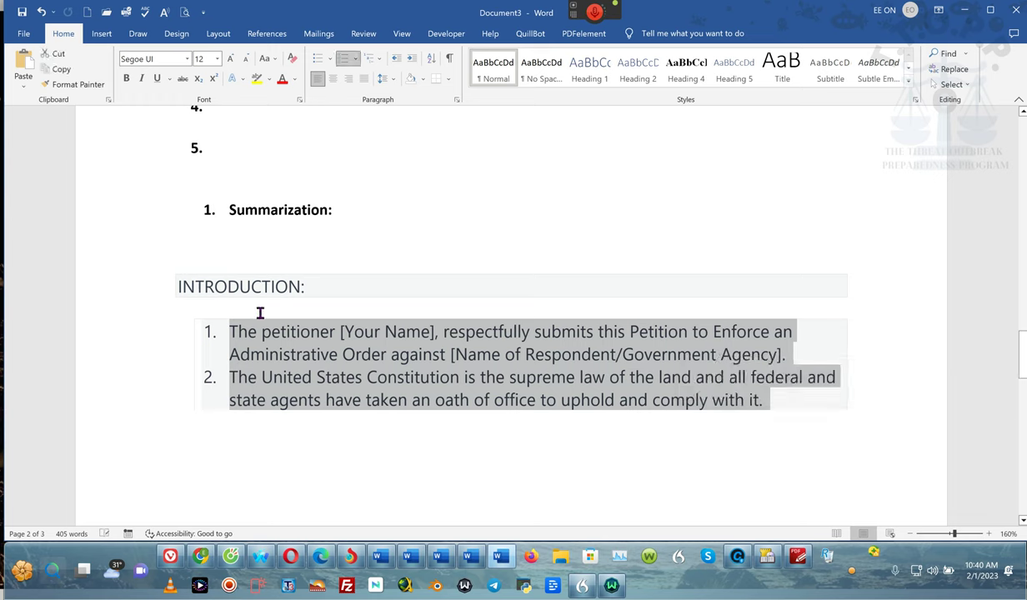
click(227, 340)
key(BackSpace)
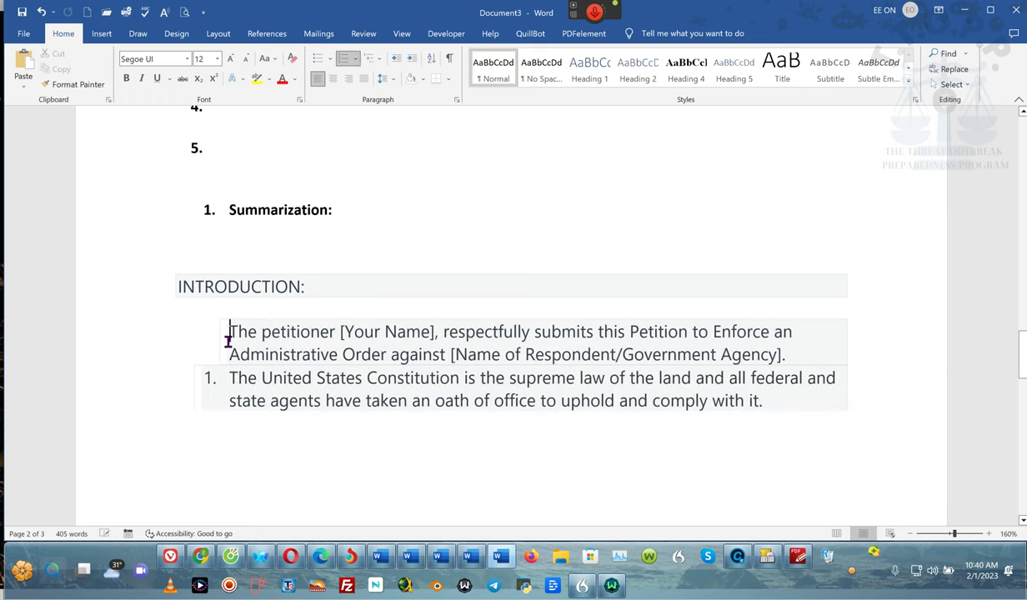
key(Down)
key(BackSpace)
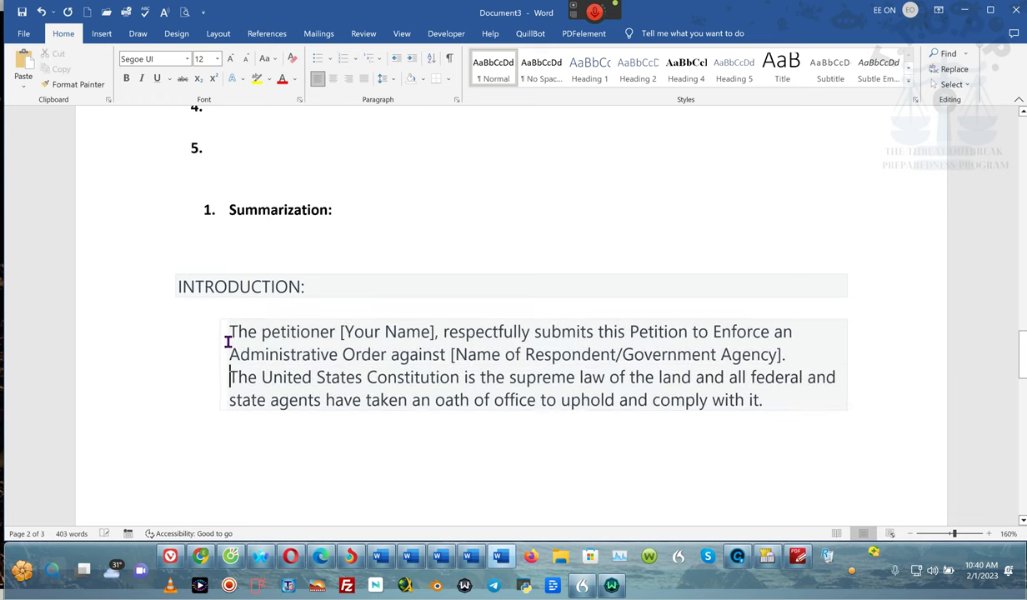
key(Down)
key(Down)
key(Down)
key(Down)
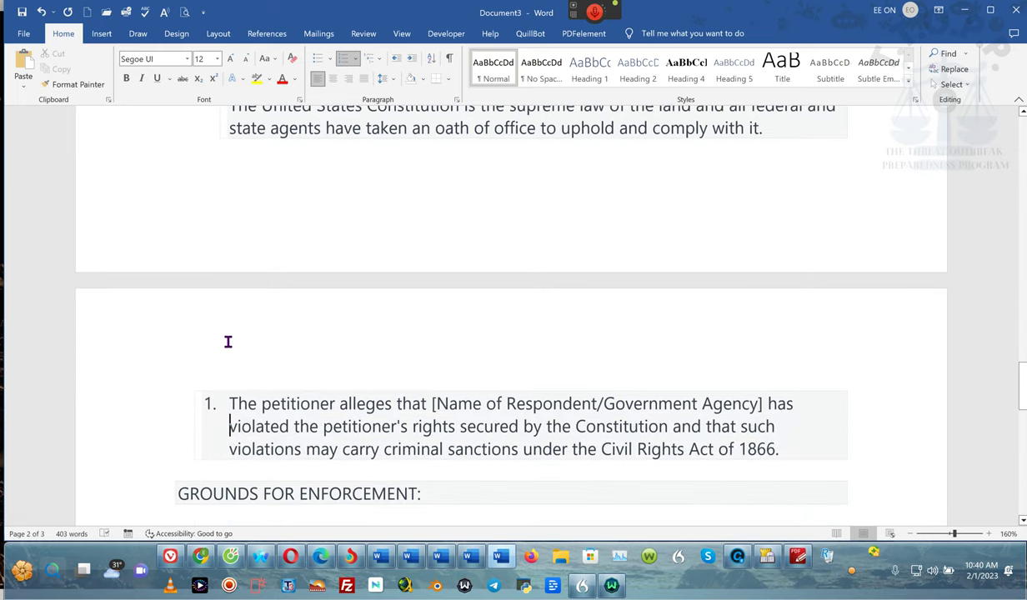
key(BackSpace)
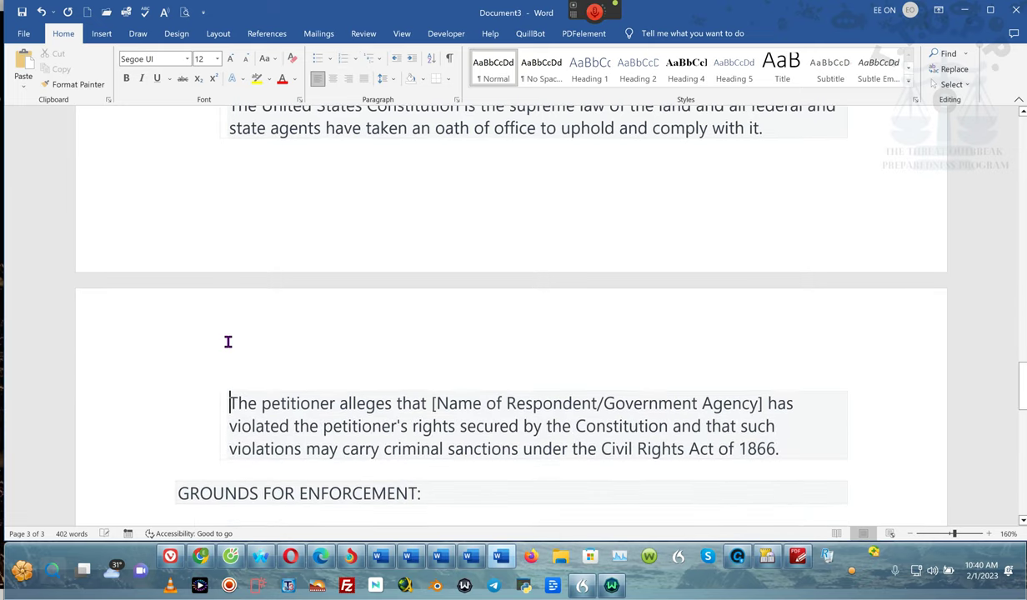
Step: Remove the list numbering from the three paragraphs under the GROUNDS FOR ENFORCEMENT heading
key(Down)
key(Down)
key(Down)
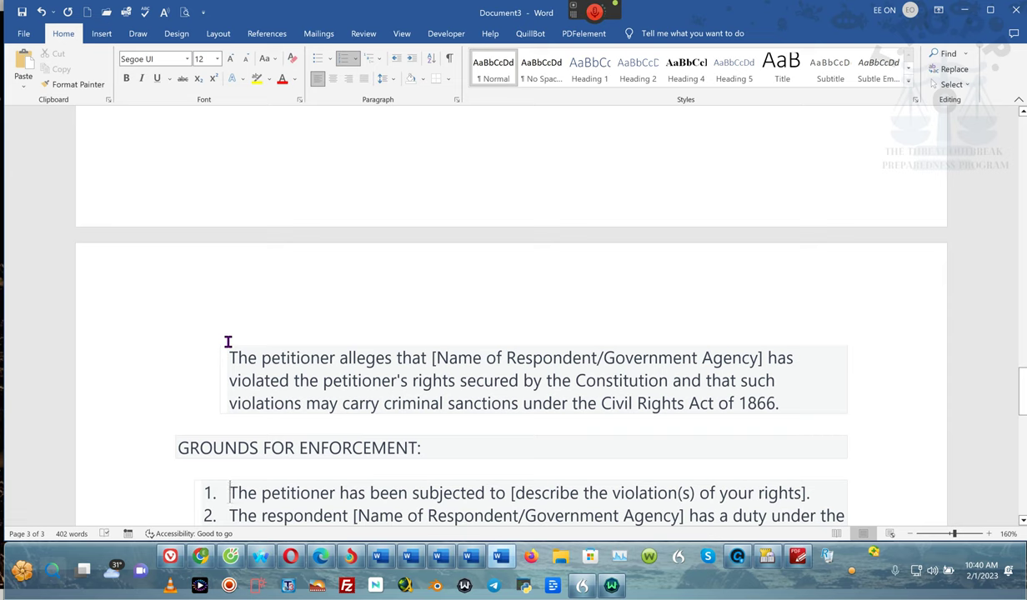
key(BackSpace)
key(Down)
key(Down)
key(BackSpace)
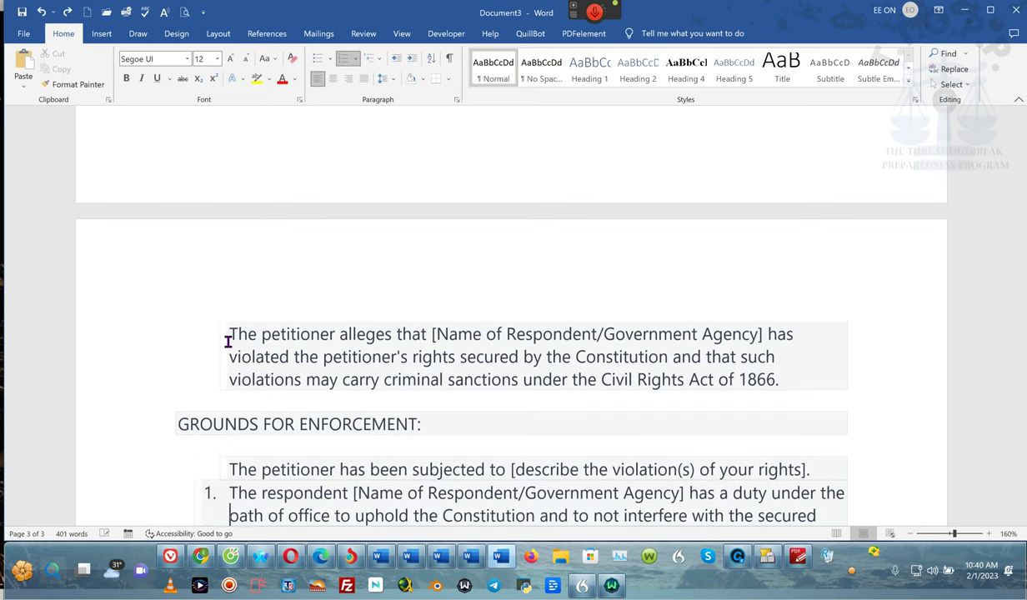
key(BackSpace)
key(Down)
key(Down)
key(Down)
key(Down)
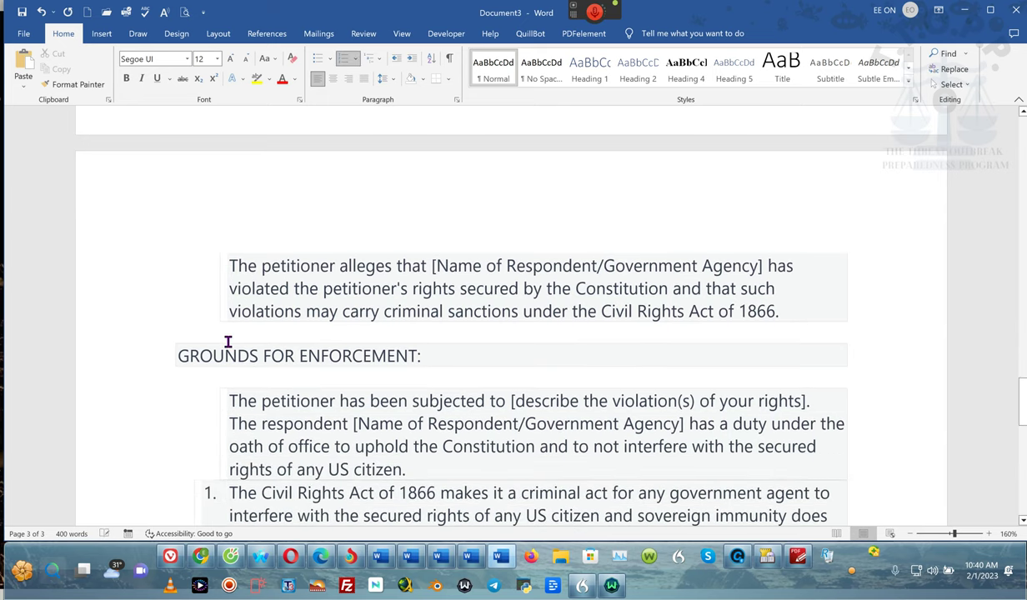
key(BackSpace)
Step: Remove the list number from the paragraph under the unformatted REQUEST FOR RELIEF heading
key(Down)
key(Down)
key(Down)
key(Down)
key(Down)
key(Down)
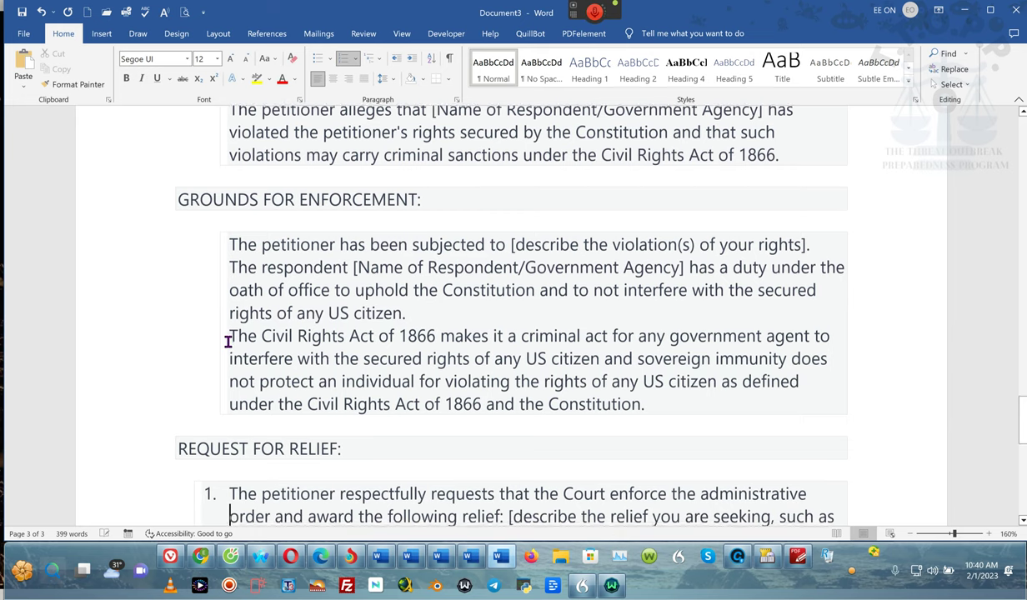
key(Up)
key(BackSpace)
Step: Delete the date, signature and printed-name placeholder lines below the CONCLUSION paragraph at the end of the document
key(Down)
key(Down)
key(Down)
key(Down)
key(Down)
key(Down)
key(Down)
key(Down)
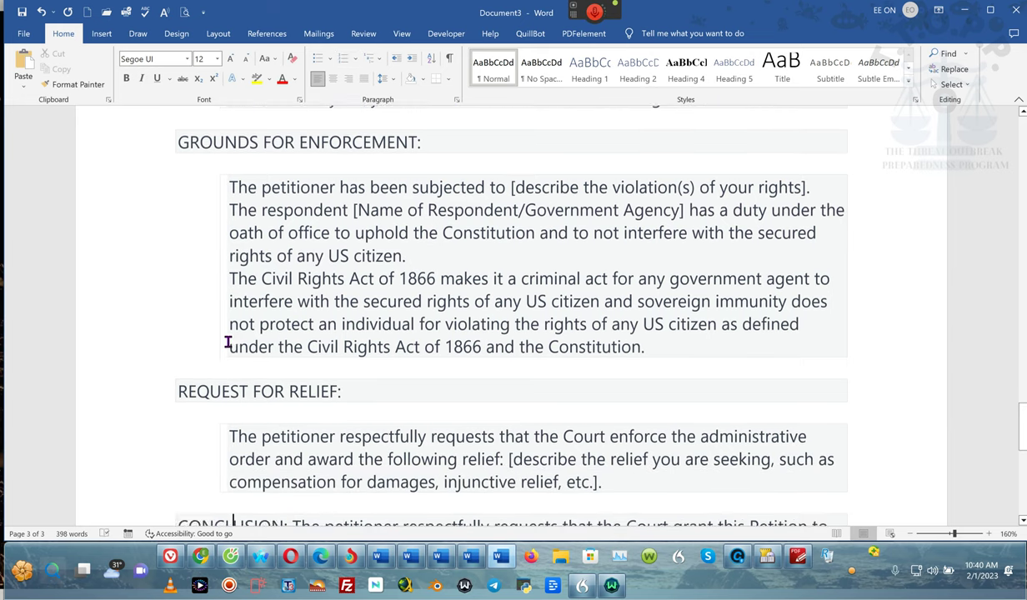
key(Down)
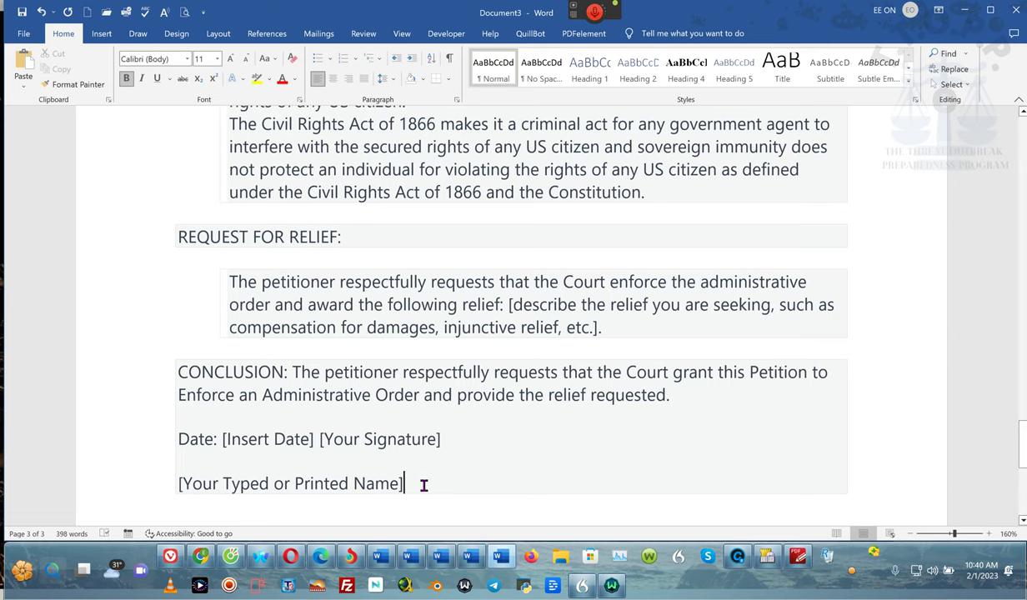
drag(488, 484, 128, 444)
key(Delete)
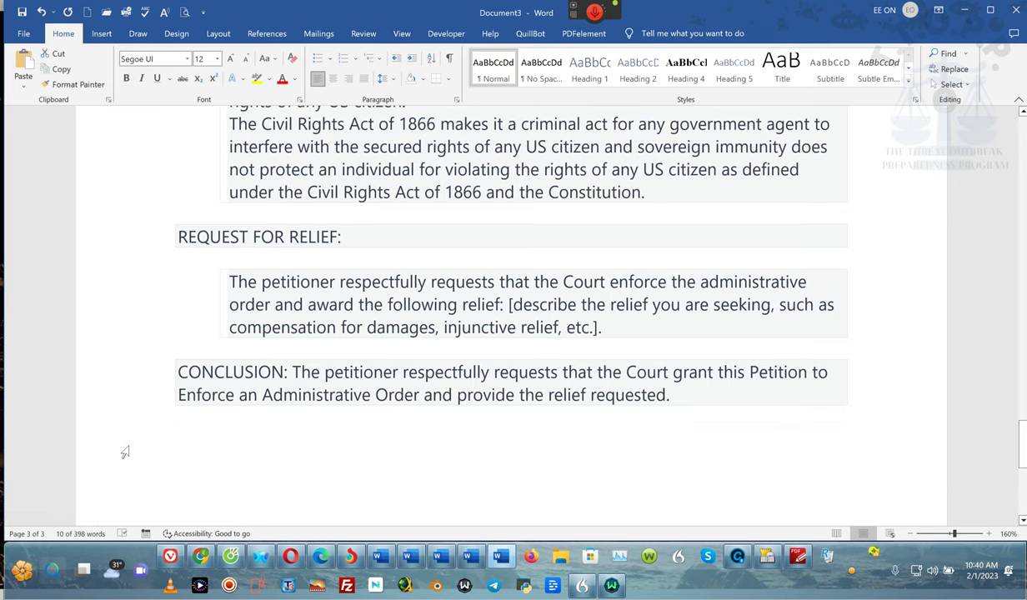
Step: Move the CONCLUSION sentence requesting that the Court grant the petition to the line below the Summarization heading
drag(710, 389, 321, 225)
click(664, 257)
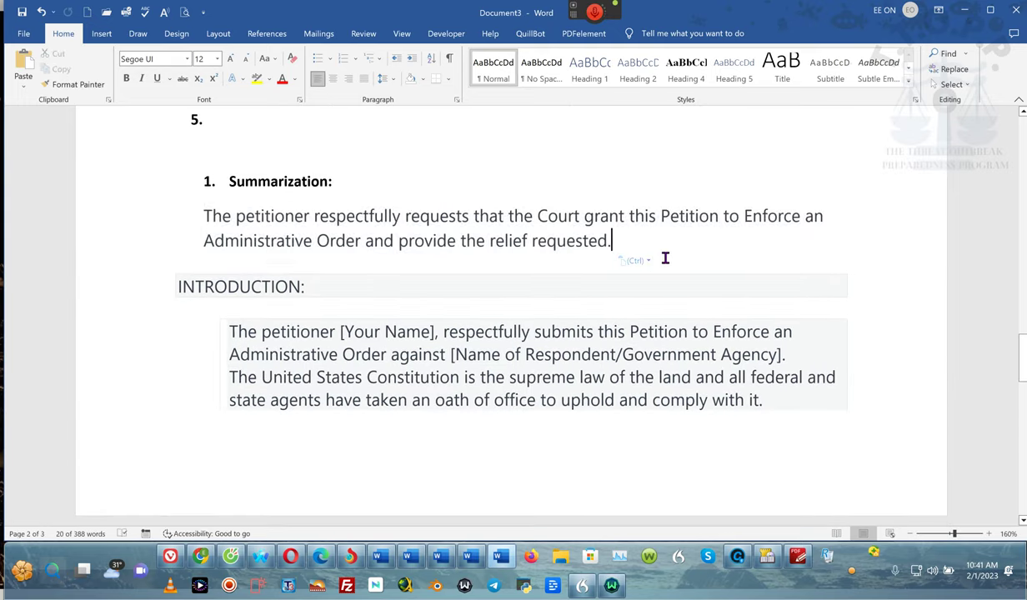
Step: Move the INTRODUCTION heading and its first two paragraphs below item 1 of section I
drag(780, 406, 187, 296)
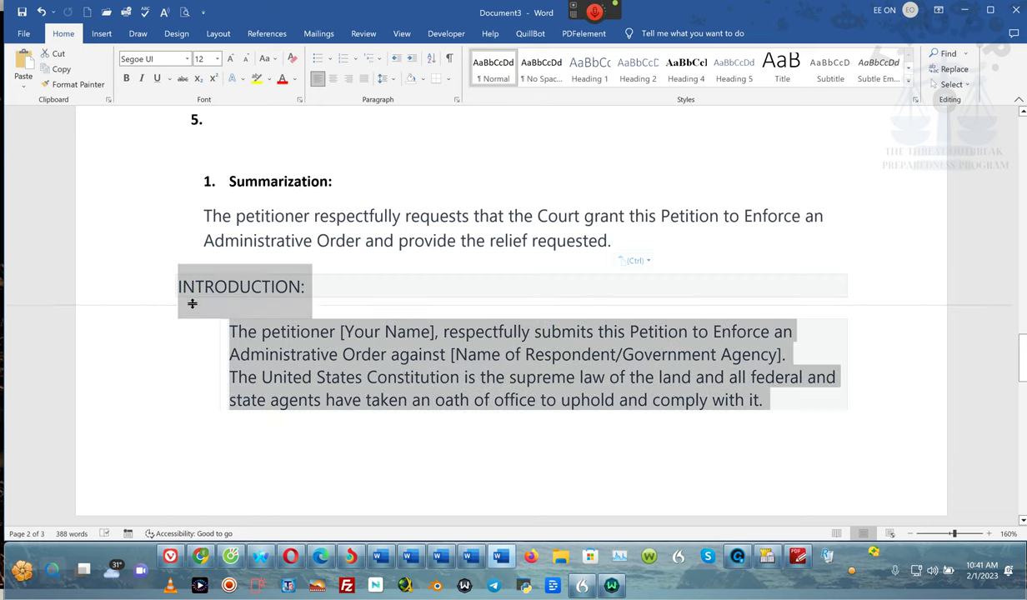
drag(204, 308, 246, 319)
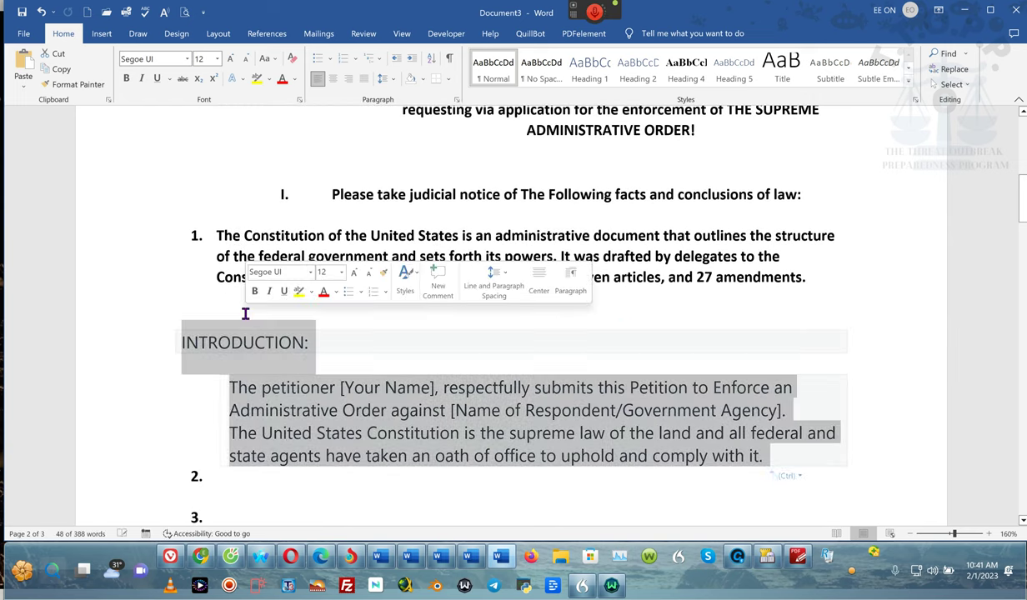
Step: Copy the two paragraphs beneath the INTRODUCTION heading in section I and delete them from there
click(221, 361)
drag(226, 388, 769, 457)
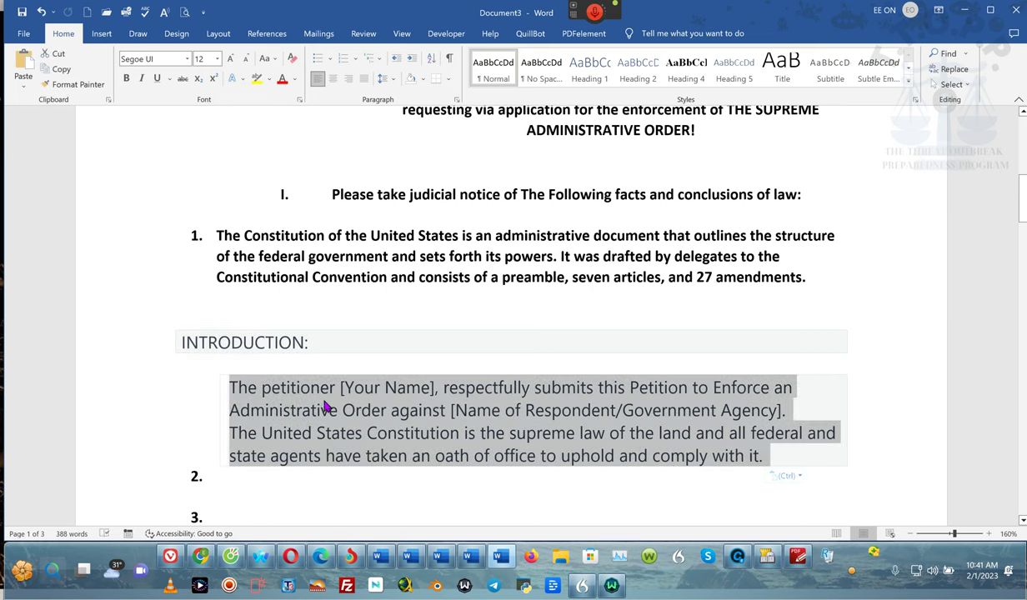
click(227, 475)
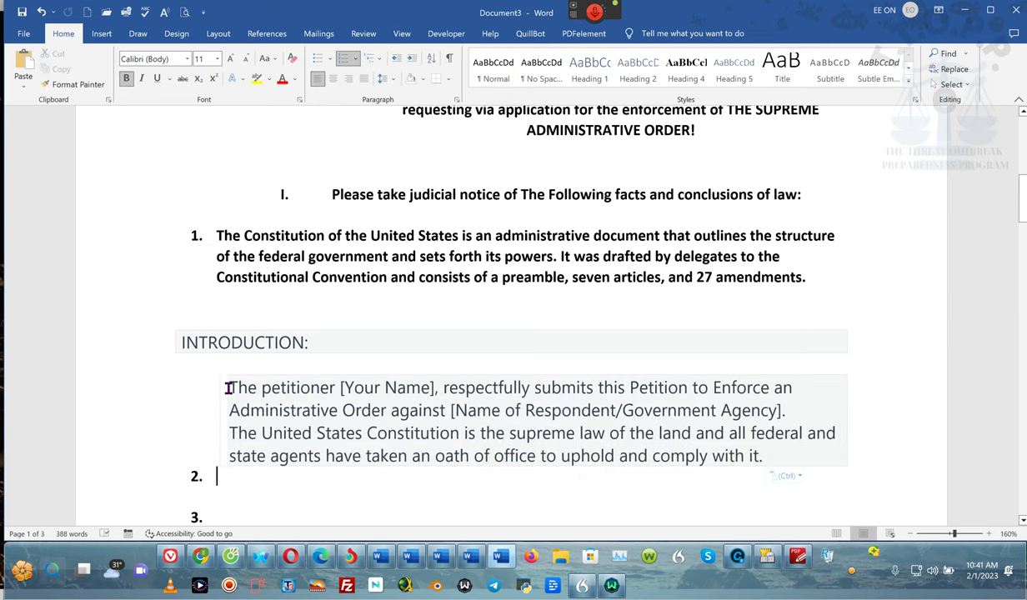
drag(228, 388, 873, 468)
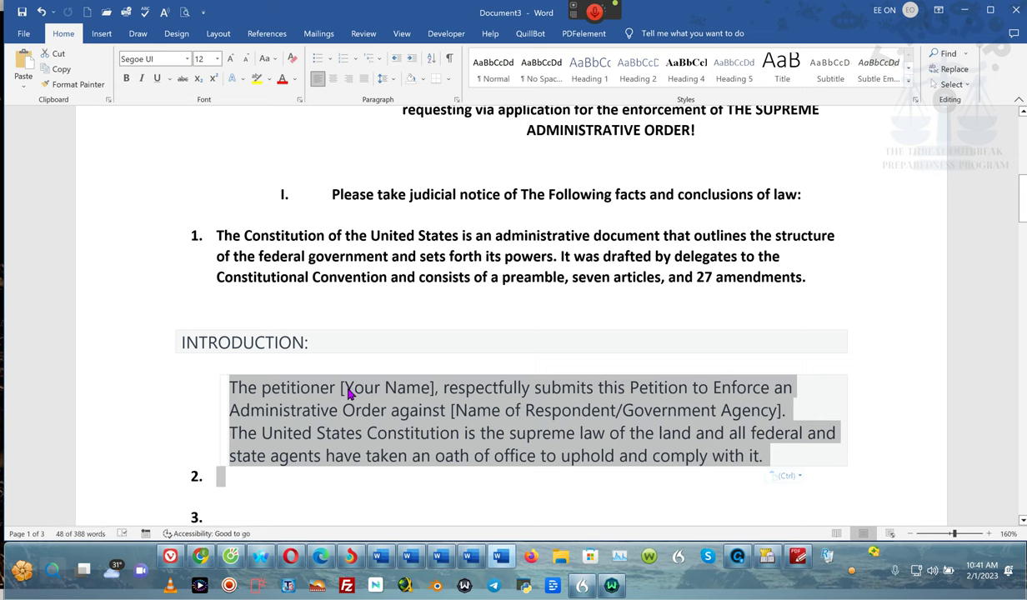
mouse_move(325, 488)
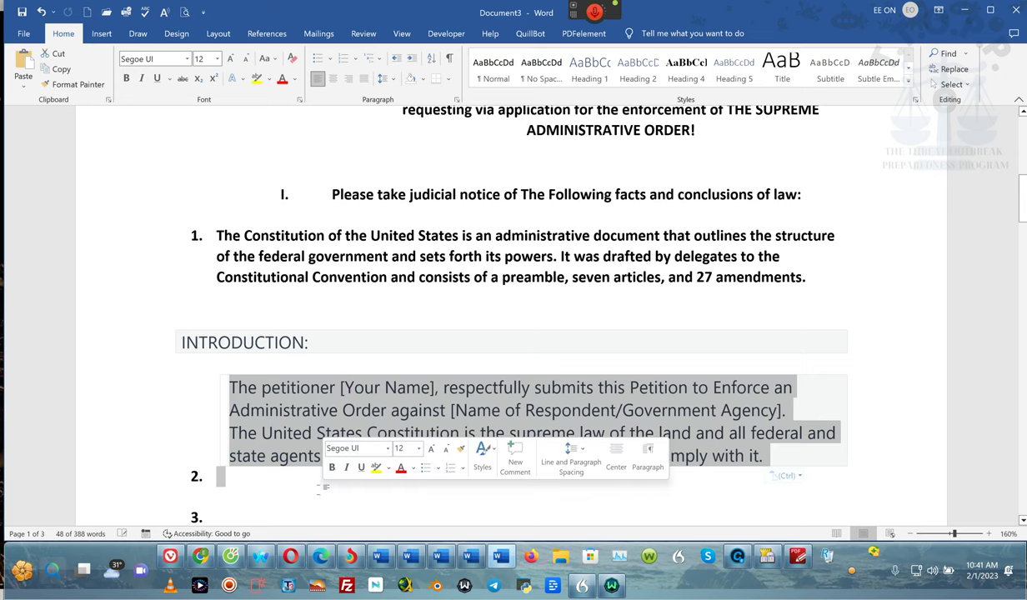
click(226, 389)
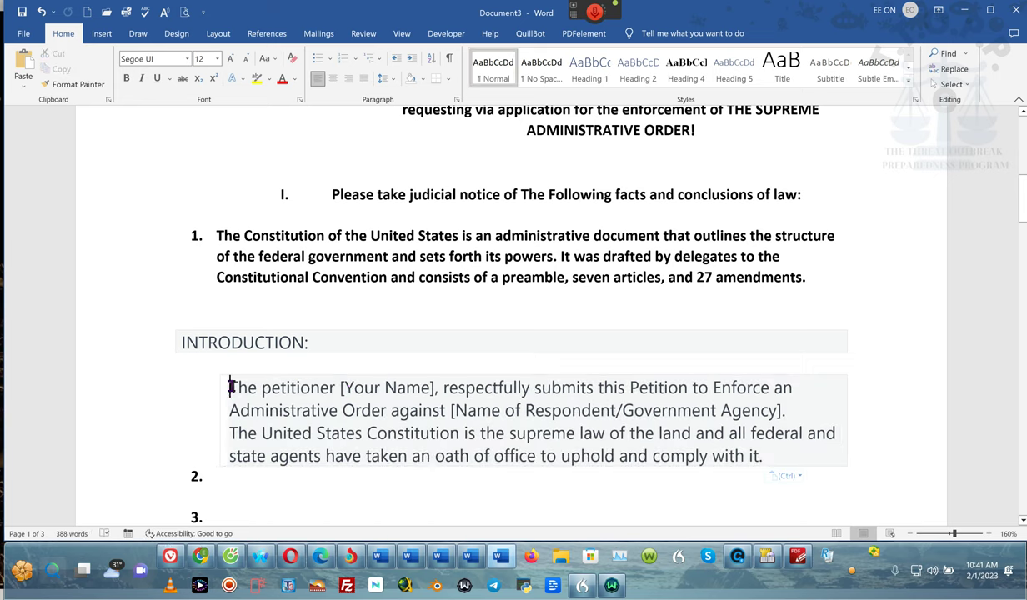
drag(229, 386, 762, 452)
key(ctrl+c)
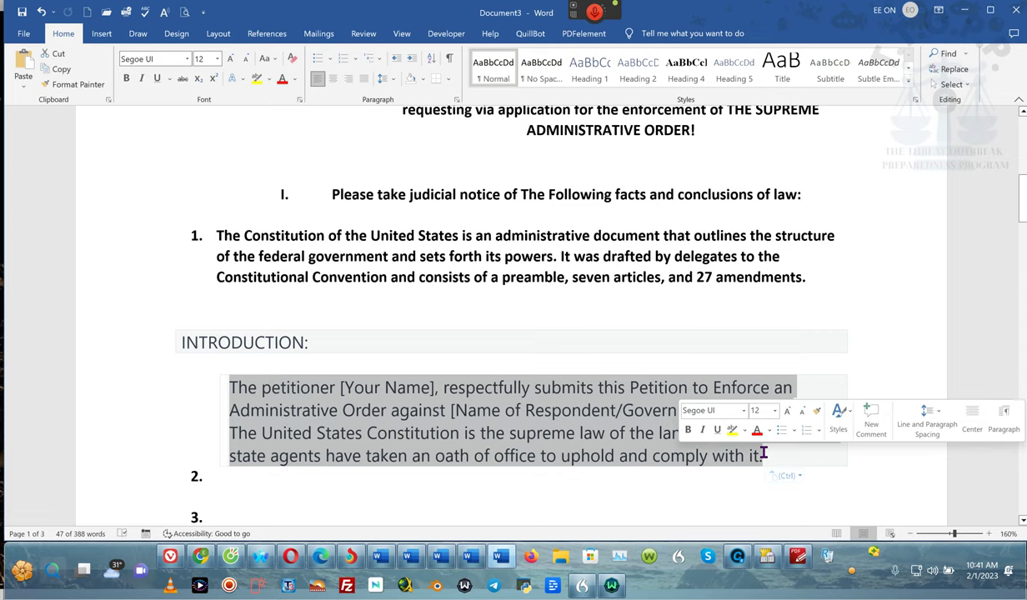
key(BackSpace)
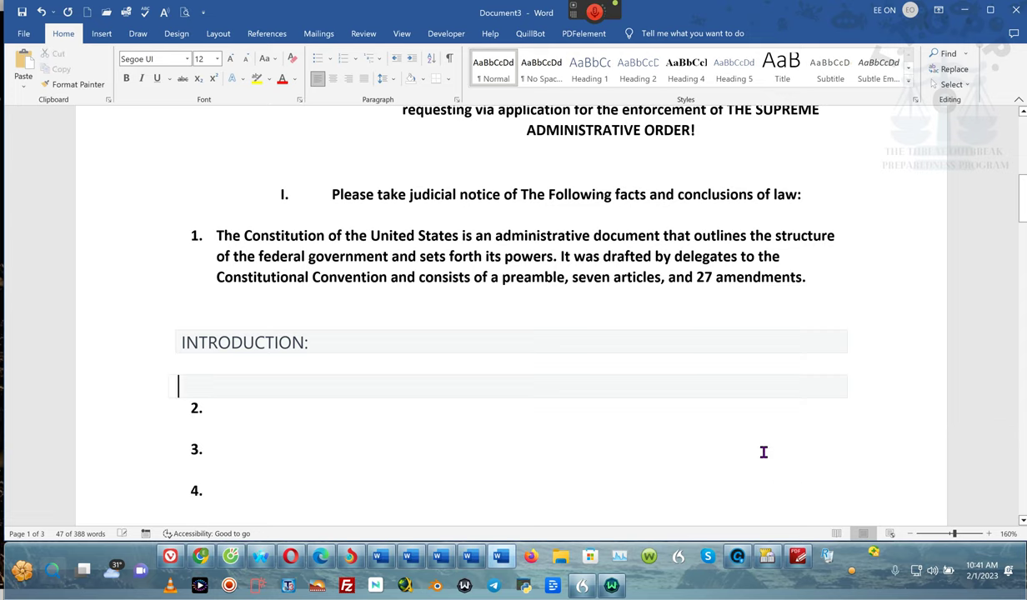
Step: Delete the INTRODUCTION heading in section I and leave one blank unnumbered line between items 1 and 2
key(BackSpace)
key(BackSpace)
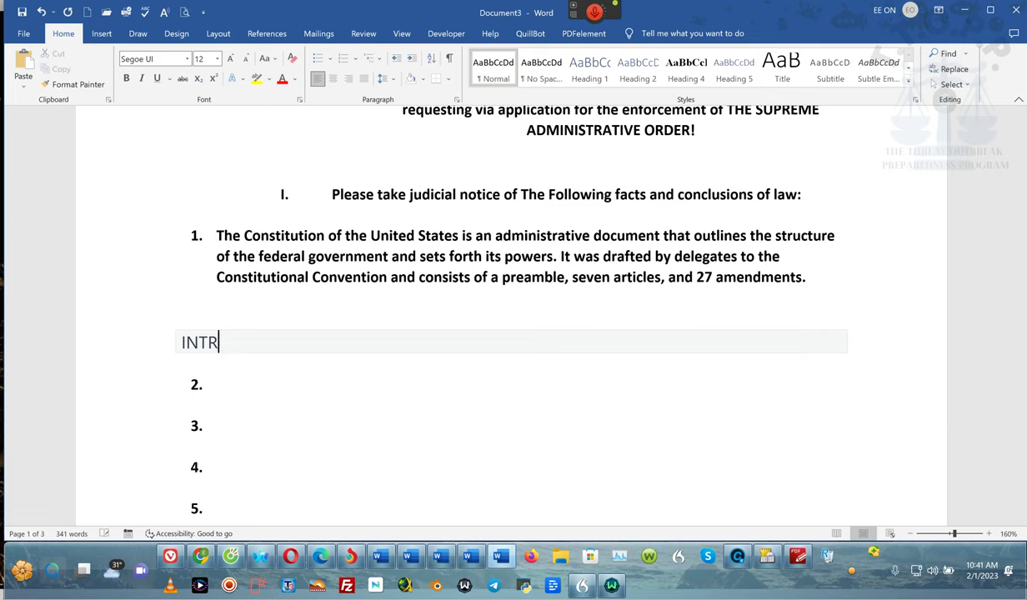
key(BackSpace)
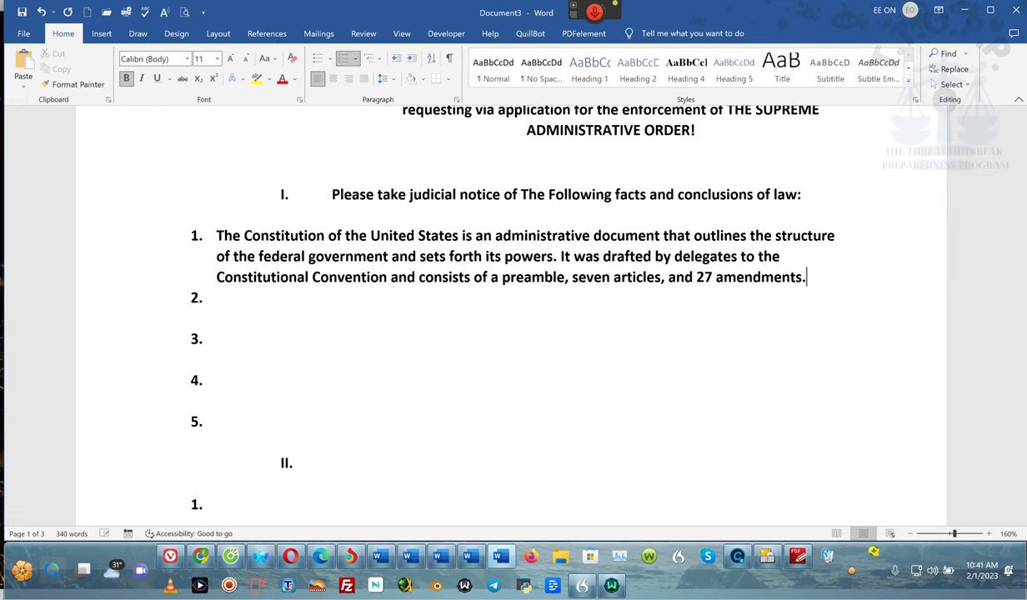
key(Return)
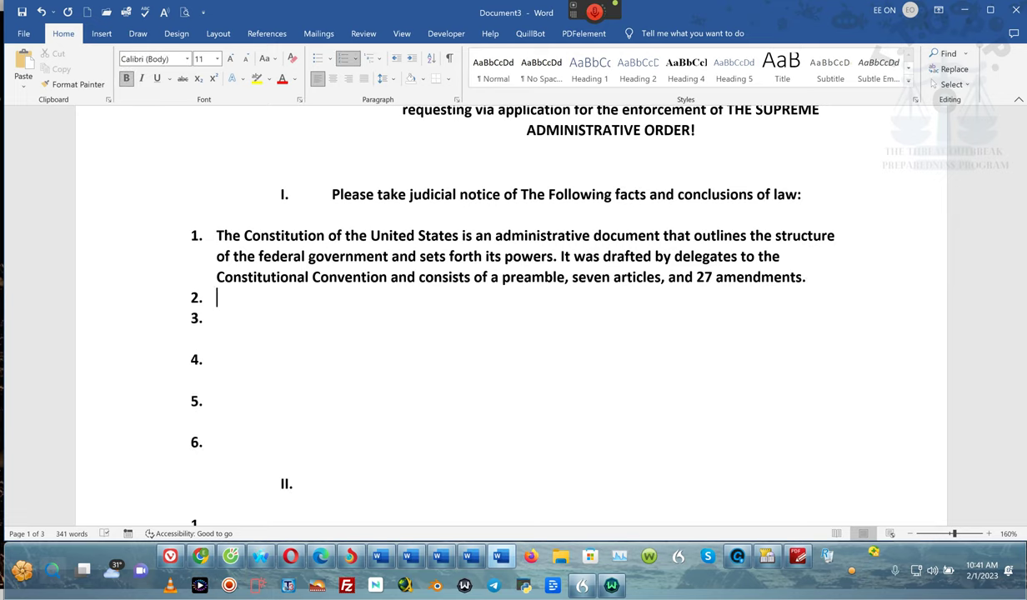
key(BackSpace)
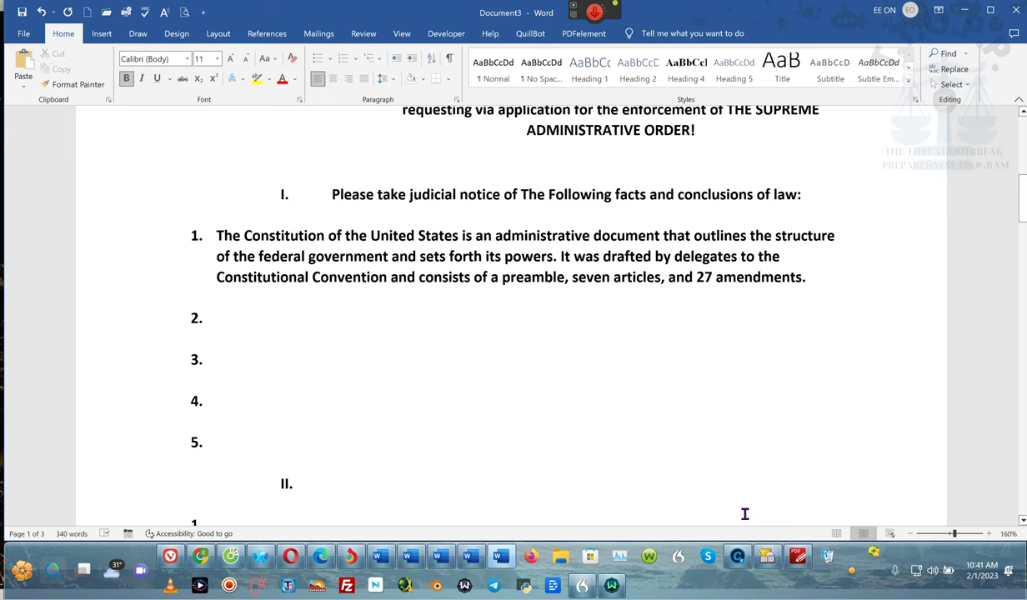
Step: Paste the copied paragraphs as text only at item 2 of section I and add a blank line between items 2 and 3
click(213, 320)
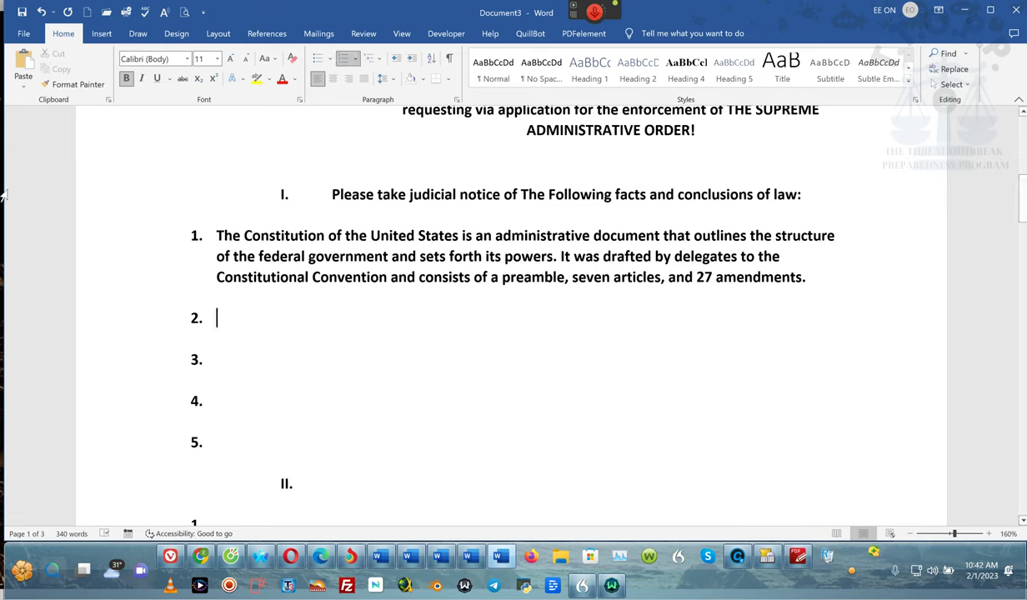
click(23, 83)
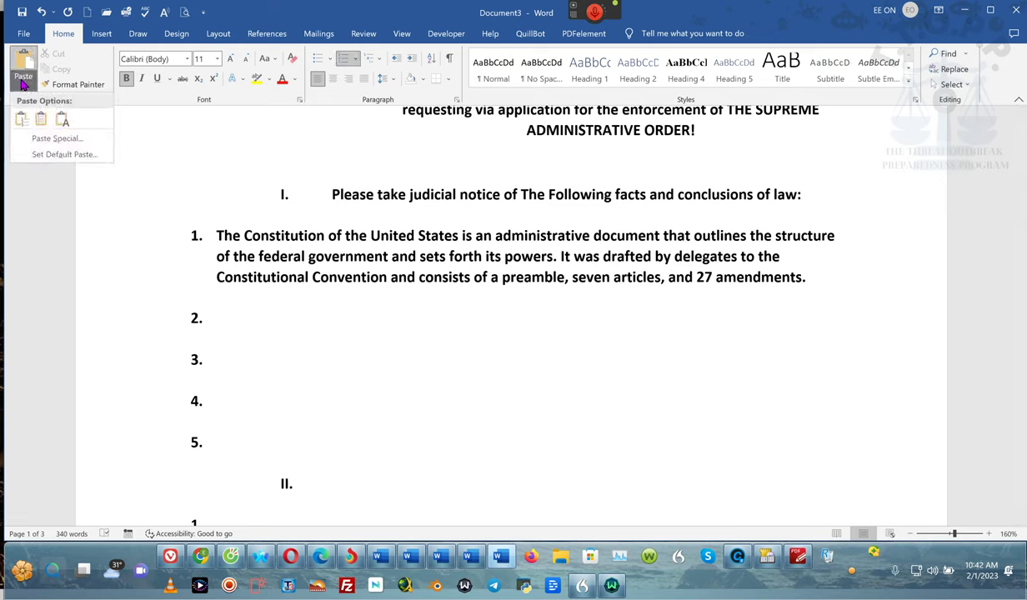
click(59, 117)
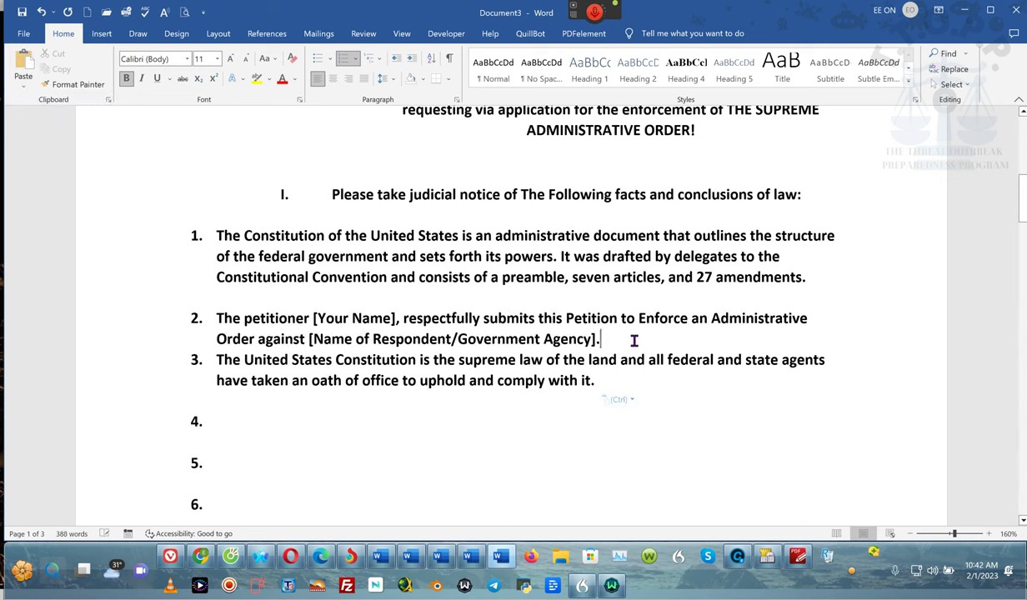
key(Return)
key(BackSpace)
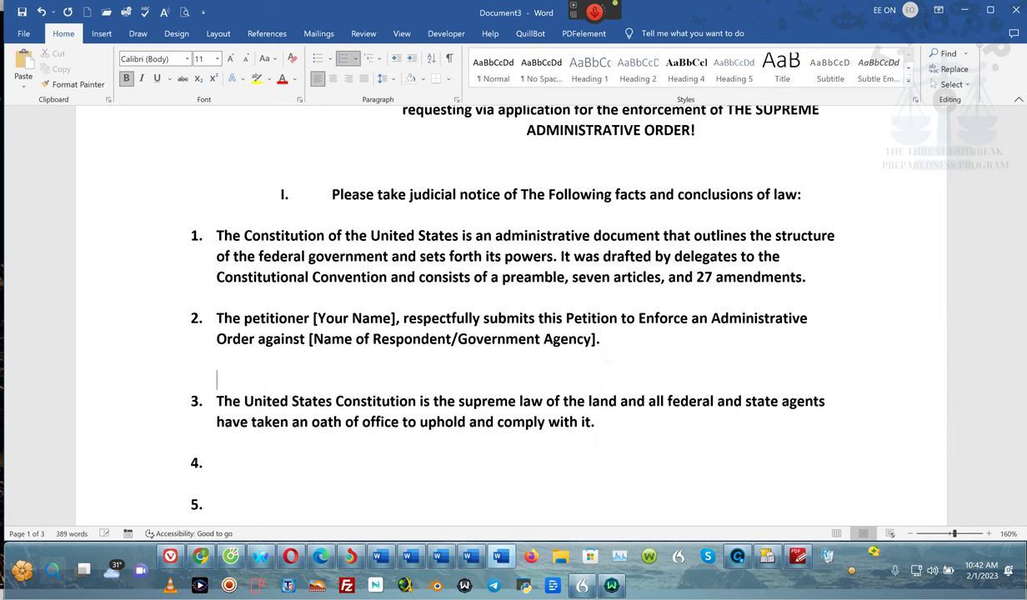
key(BackSpace)
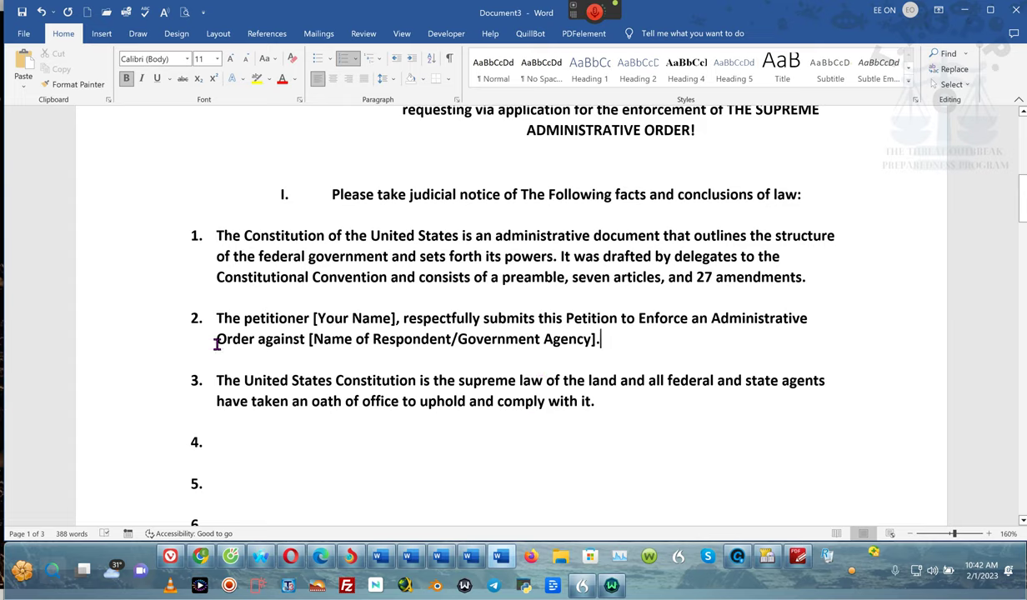
Step: Copy the paragraph beginning "The petitioner alleges that" above the GROUNDS FOR ENFORCEMENT heading and delete it from there
scroll(350, 372, down, 15)
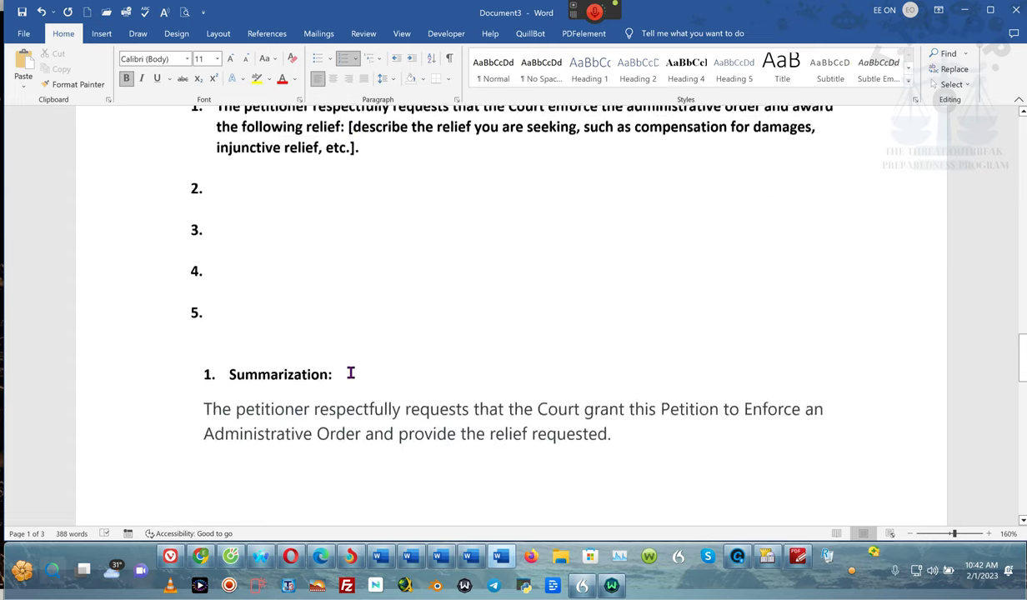
scroll(350, 373, down, 5)
scroll(350, 373, up, 1)
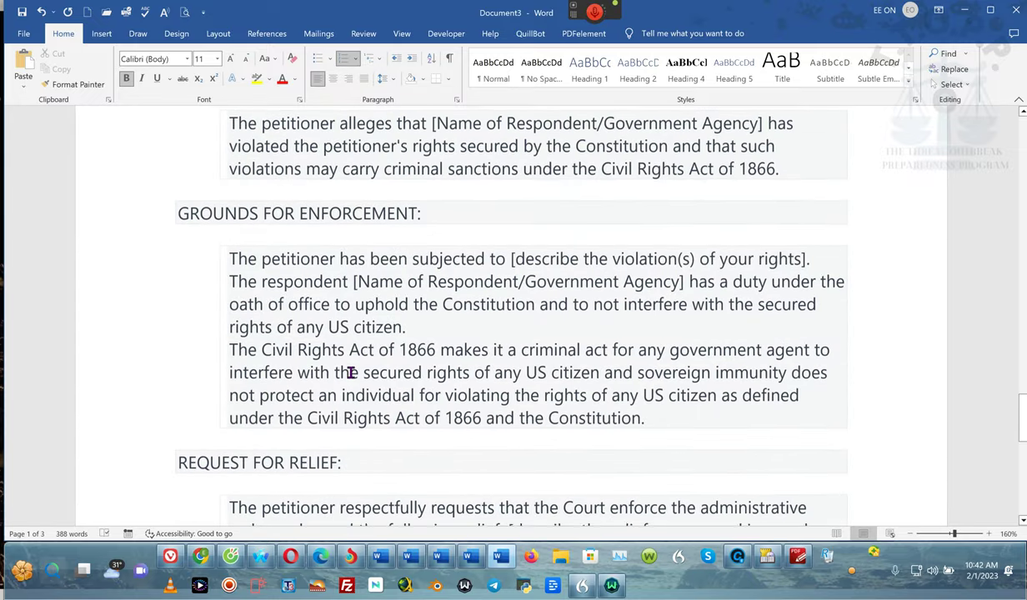
scroll(350, 372, up, 6)
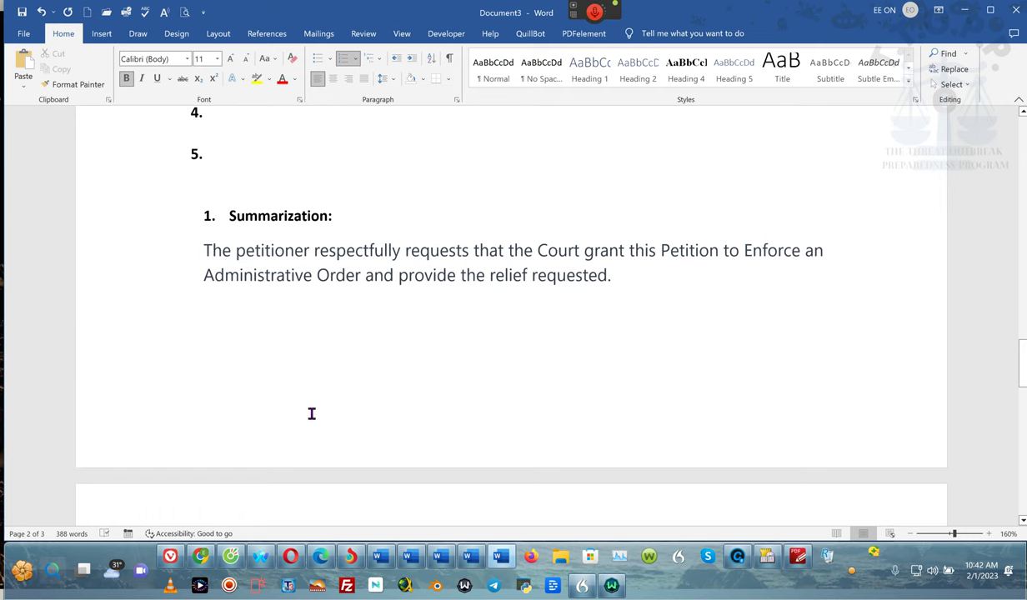
scroll(334, 421, down, 5)
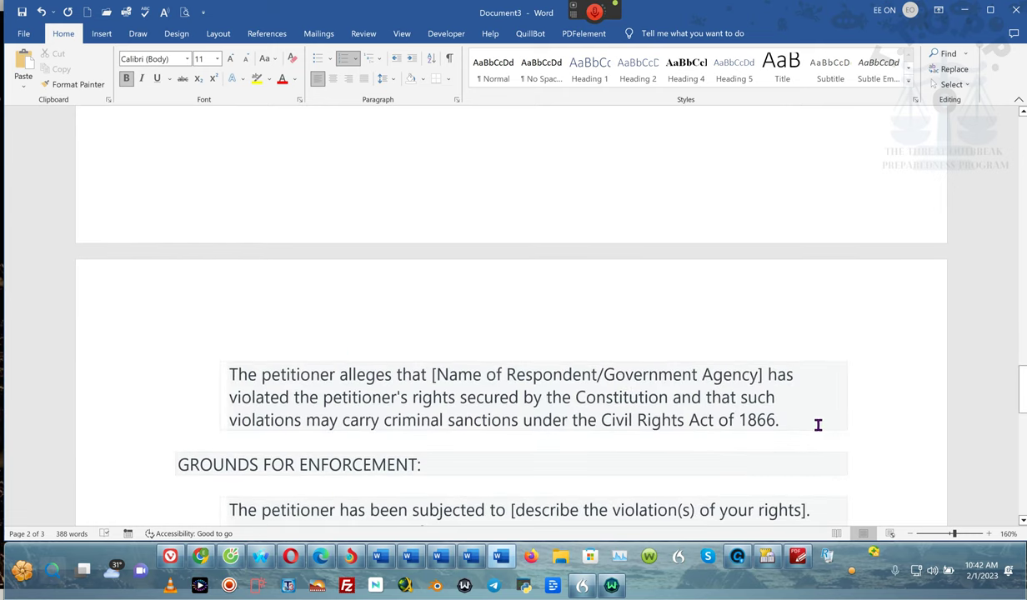
drag(818, 425, 239, 345)
key(ctrl+c)
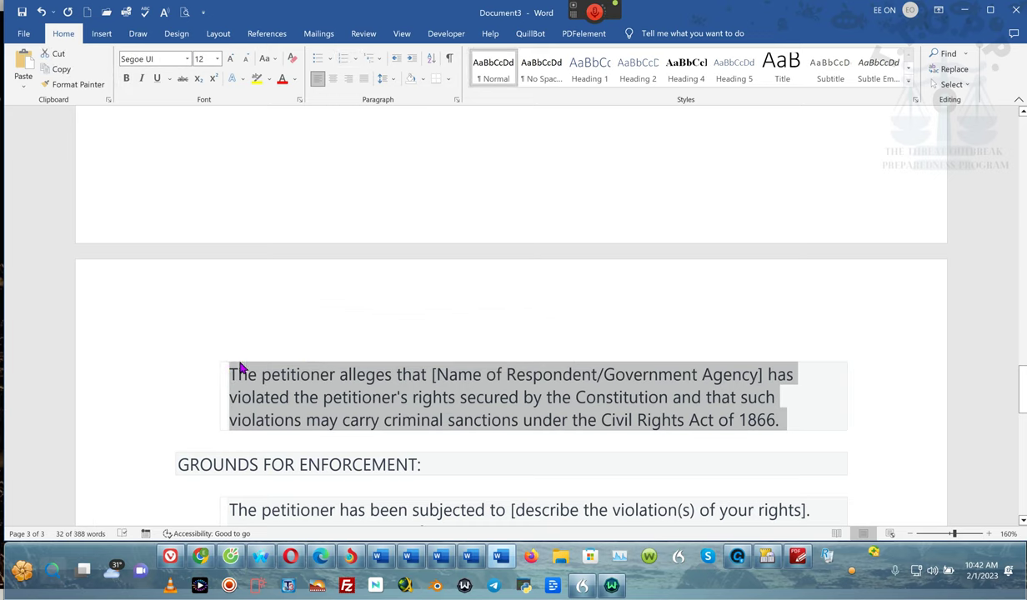
key(Delete)
Step: Paste the copied allegation paragraph as text only at item 1 of section II and remove its leading space
scroll(350, 317, up, 5)
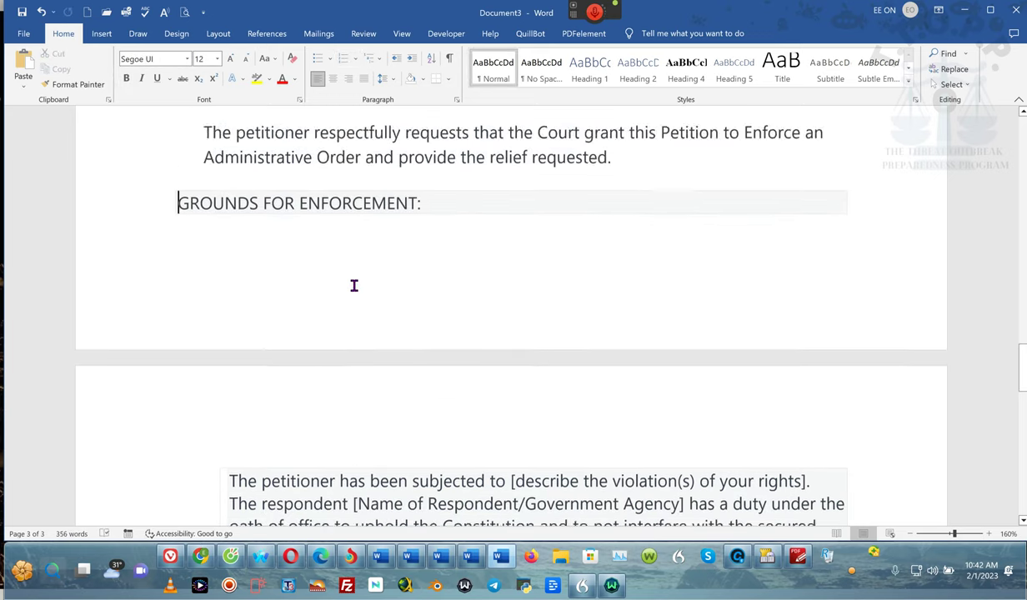
scroll(353, 286, up, 10)
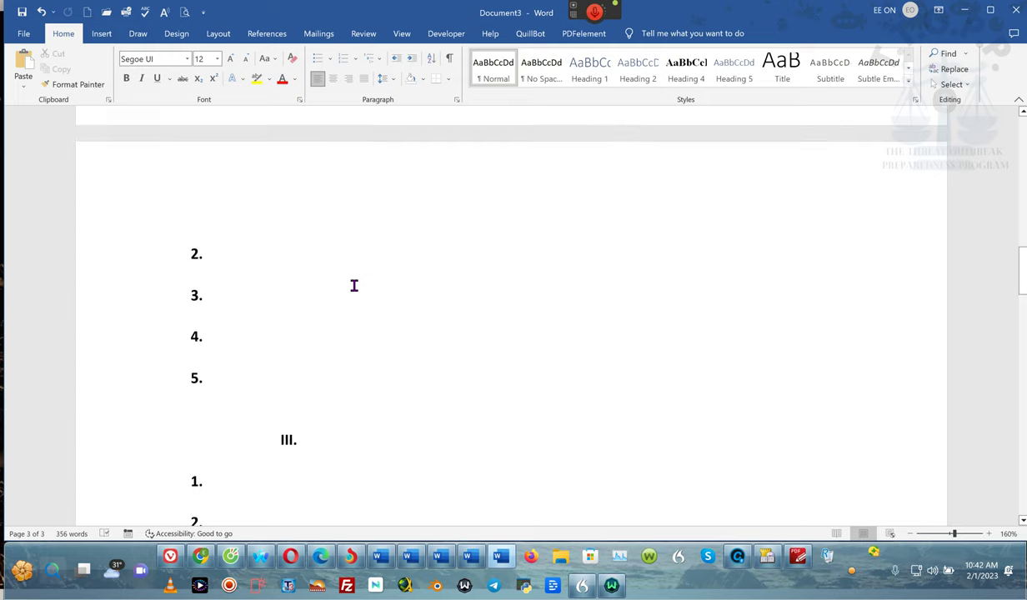
scroll(314, 262, up, 5)
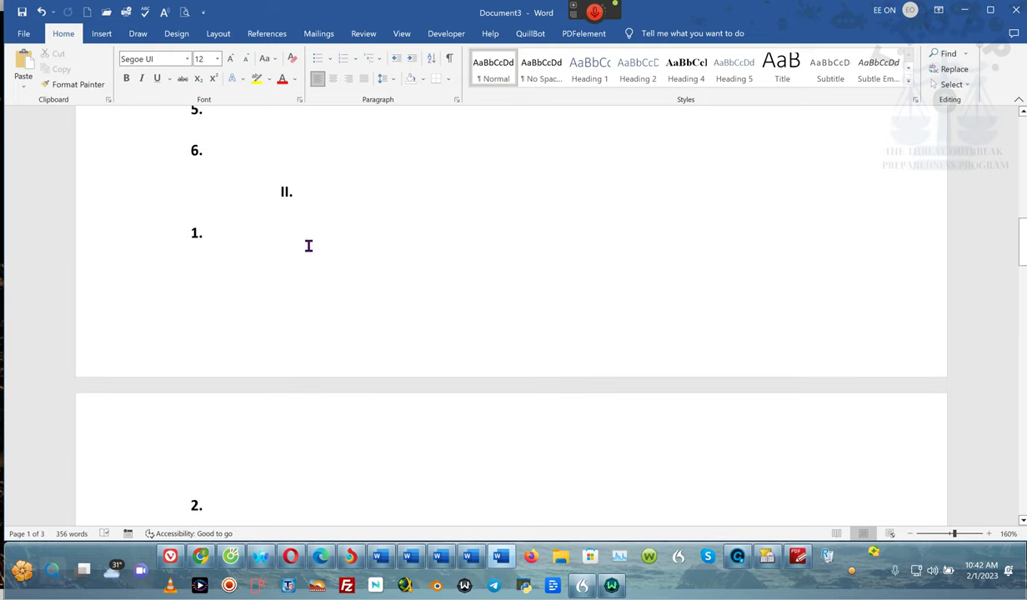
click(311, 241)
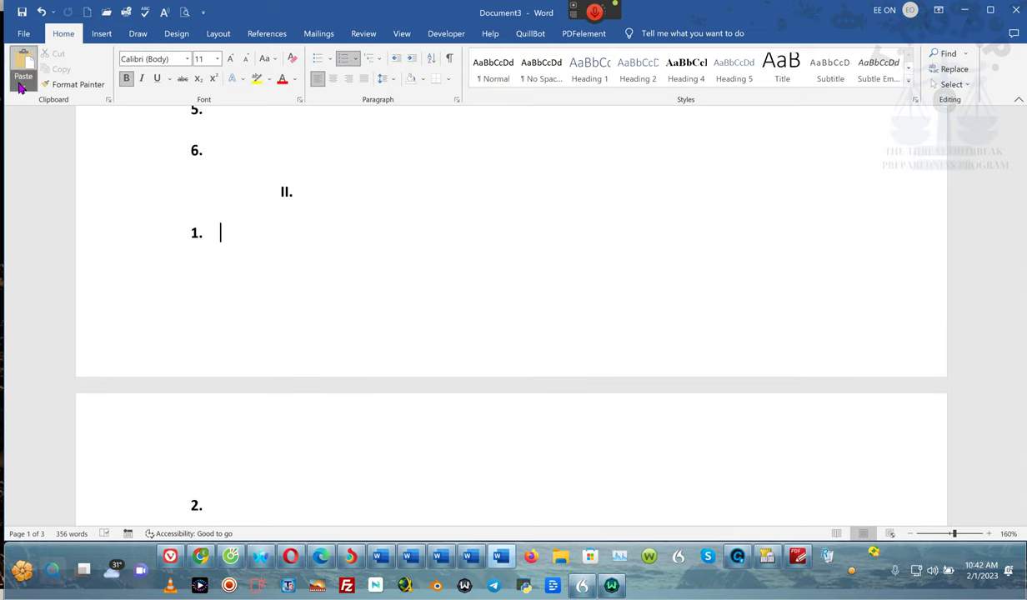
click(23, 86)
click(82, 120)
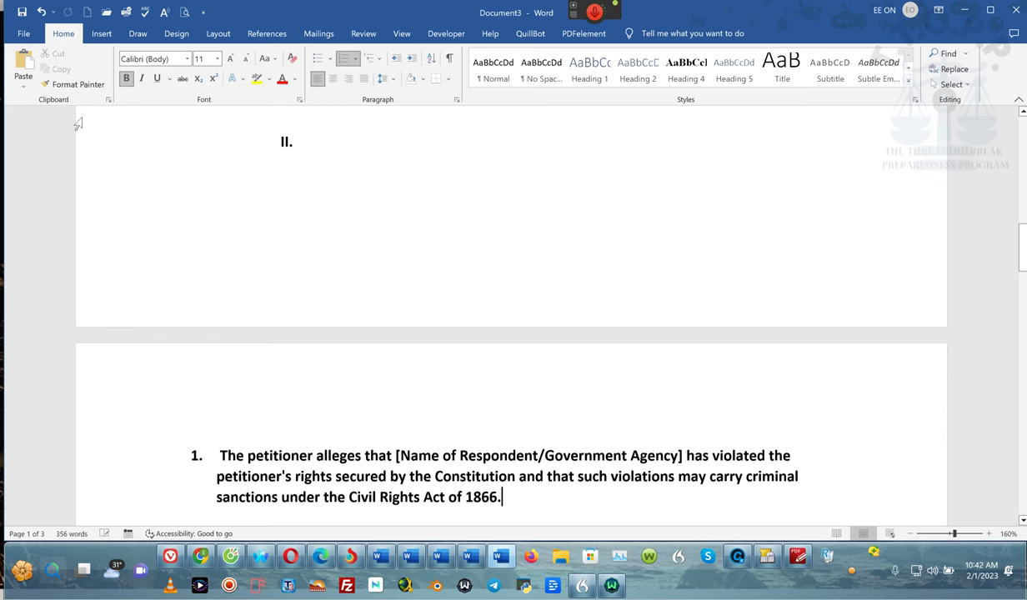
click(221, 446)
key(BackSpace)
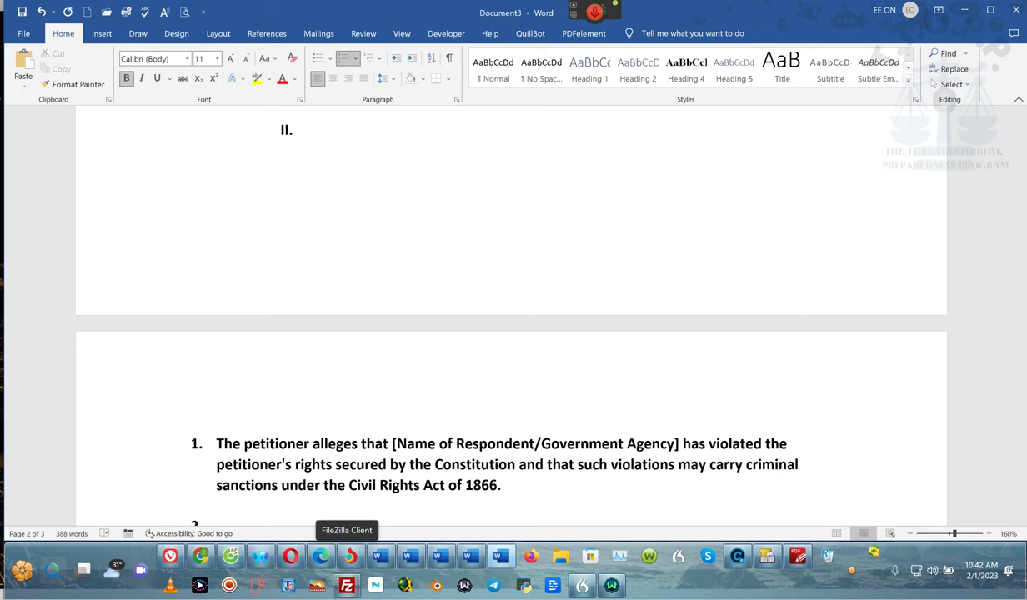
Step: Dismiss the Webroot connection alert and delete the leftover GROUNDS FOR ENFORCEMENT heading below the Summarization text
scroll(491, 465, down, 10)
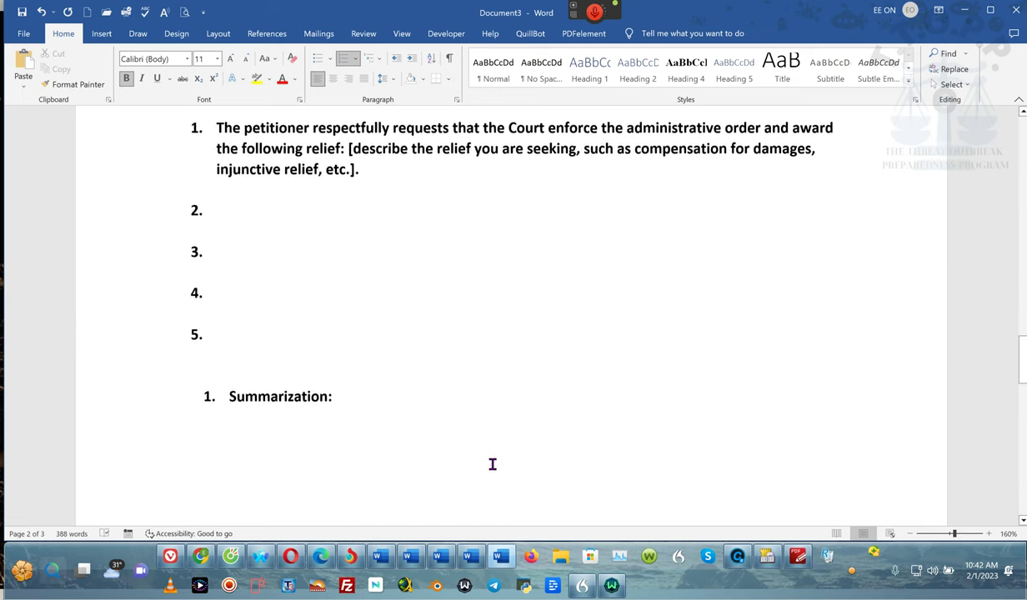
scroll(492, 464, down, 8)
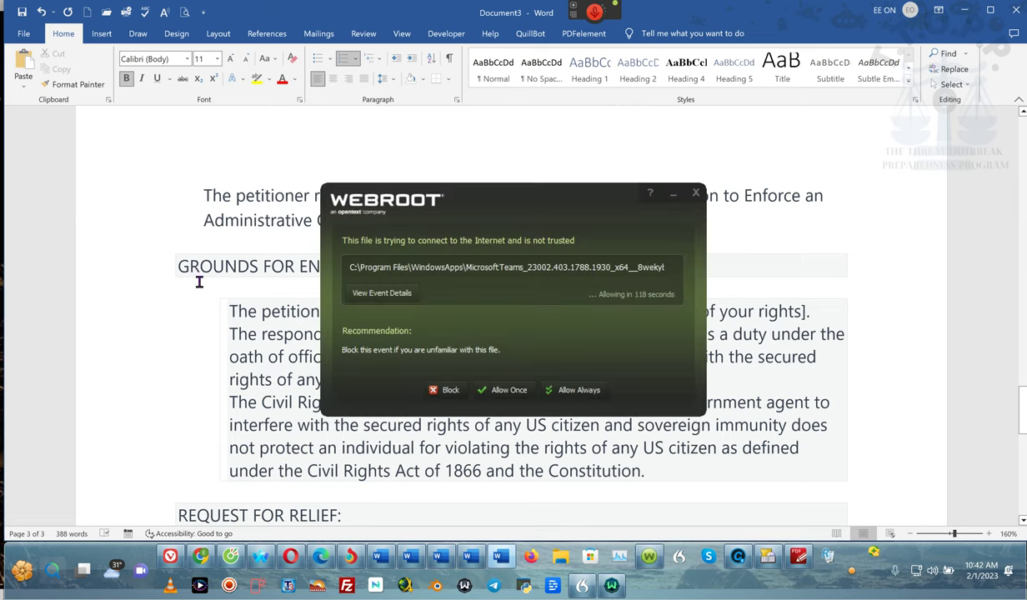
click(510, 390)
click(430, 386)
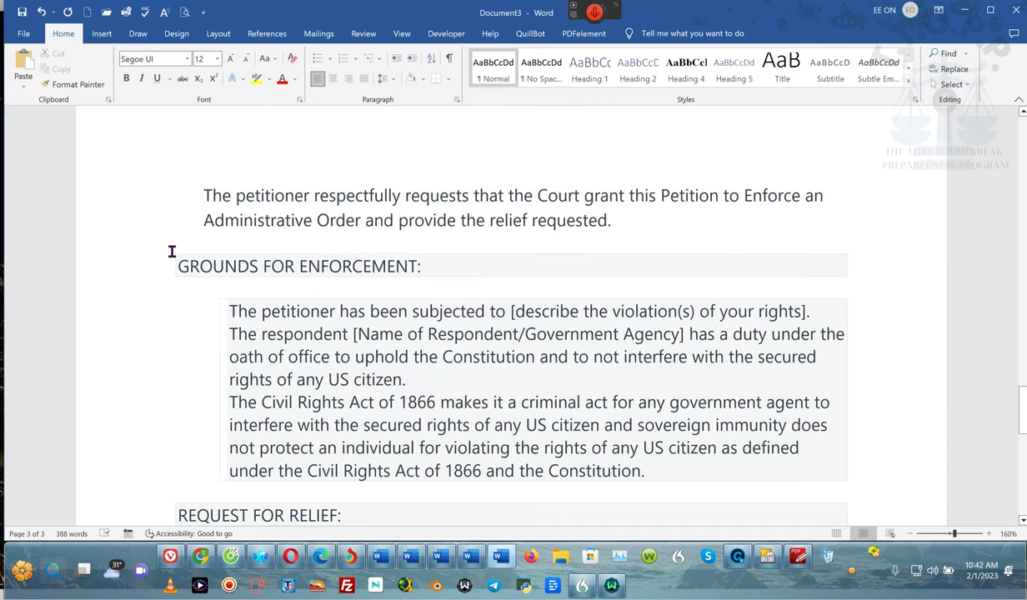
click(58, 260)
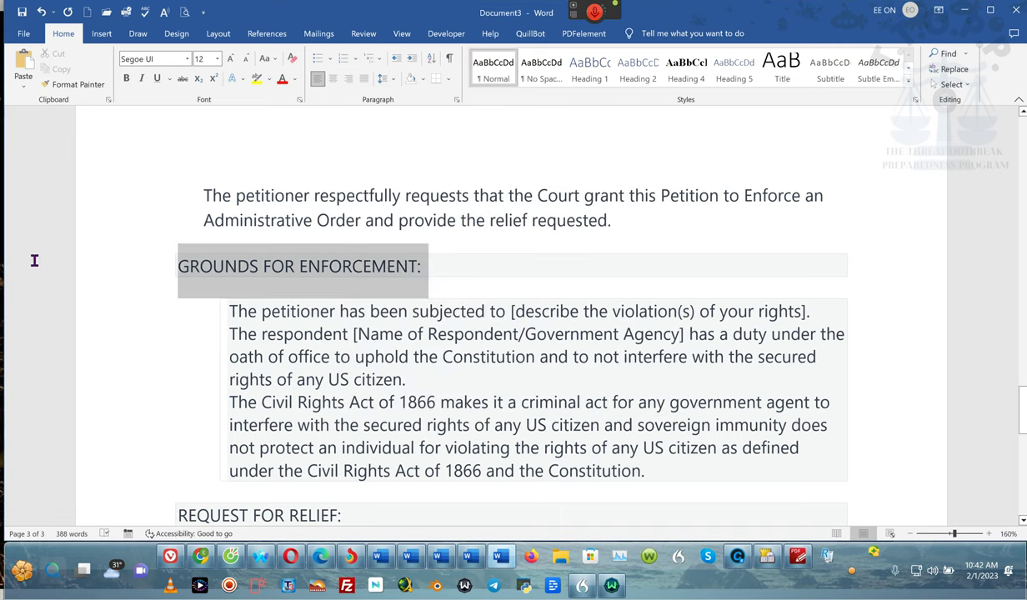
key(Delete)
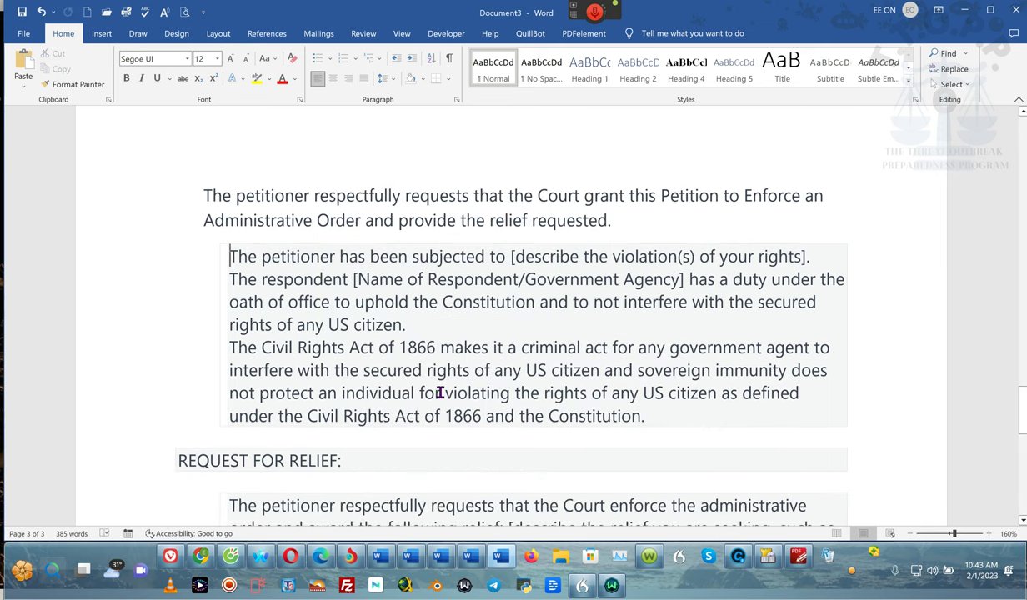
Step: Copy the three grounds paragraphs above the leftover REQUEST FOR RELIEF heading, delete them there, and dismiss the Webroot alerts
drag(229, 259, 654, 421)
key(ctrl+c)
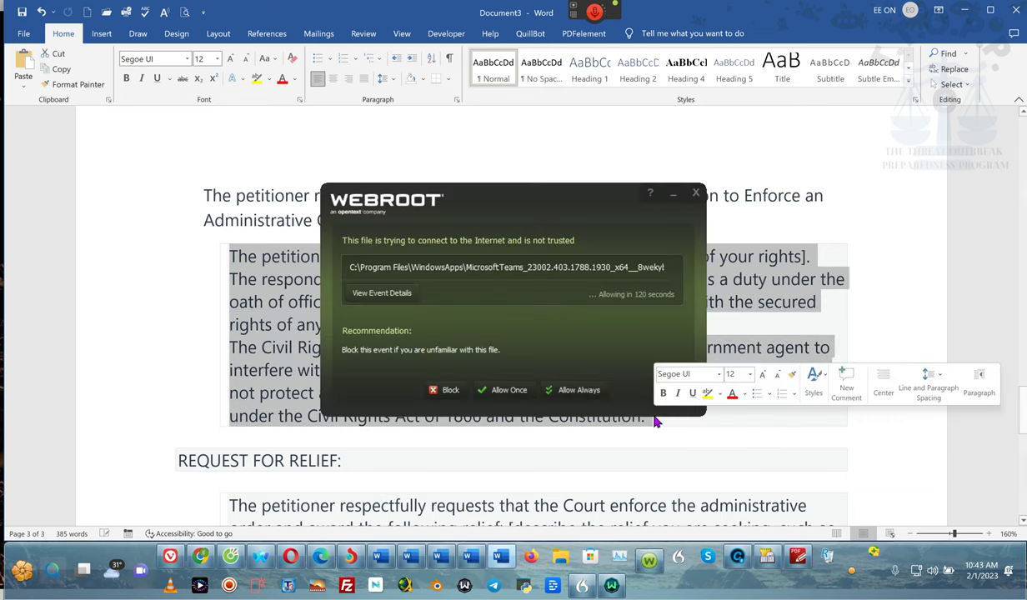
click(567, 390)
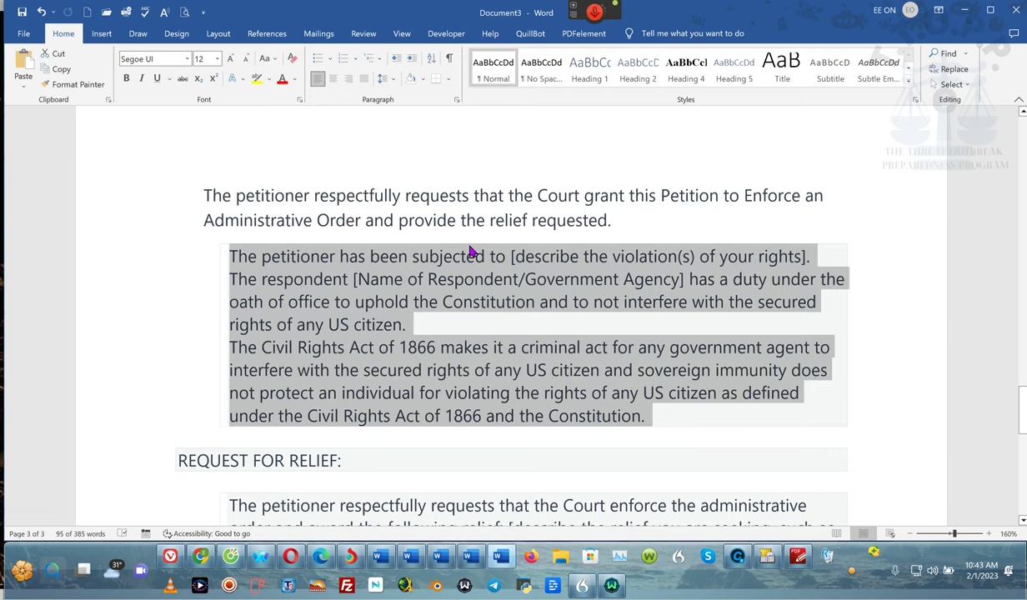
key(Delete)
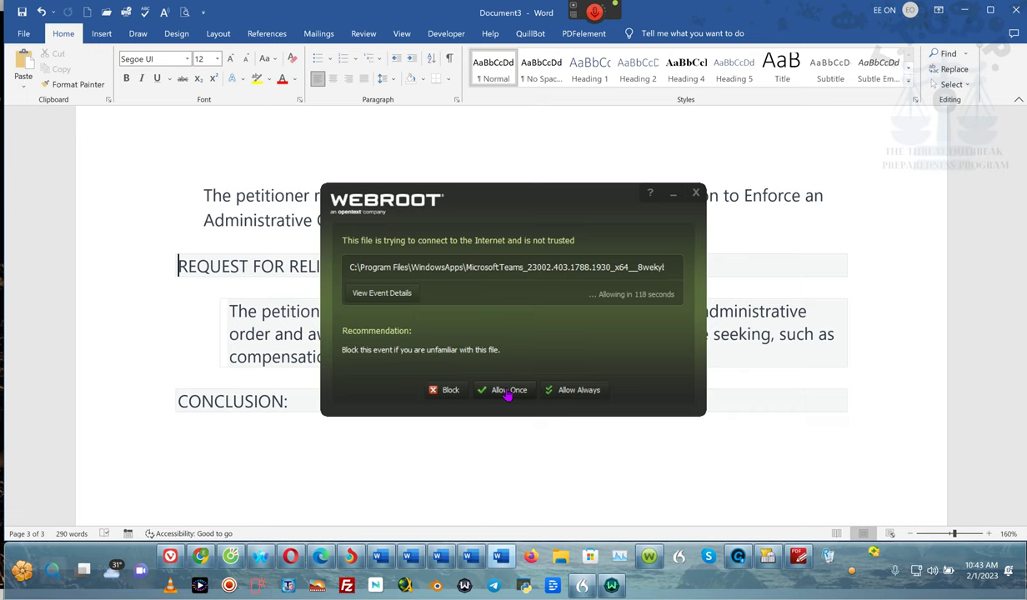
click(449, 397)
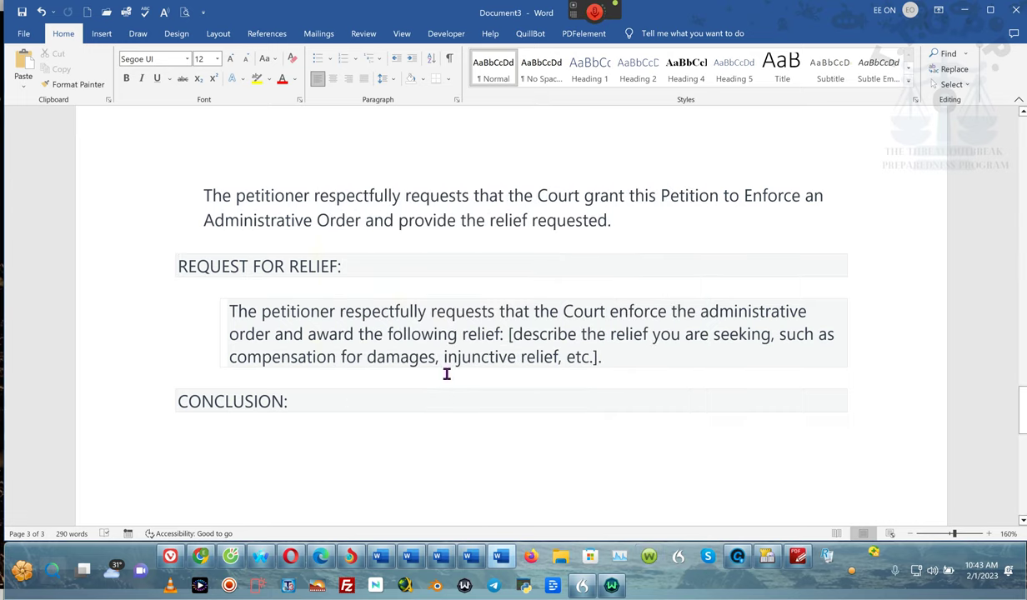
Step: Paste the copied grounds paragraphs as text only at item 1 of section III, dismissing the Webroot alert
scroll(446, 229, up, 1)
scroll(445, 229, up, 6)
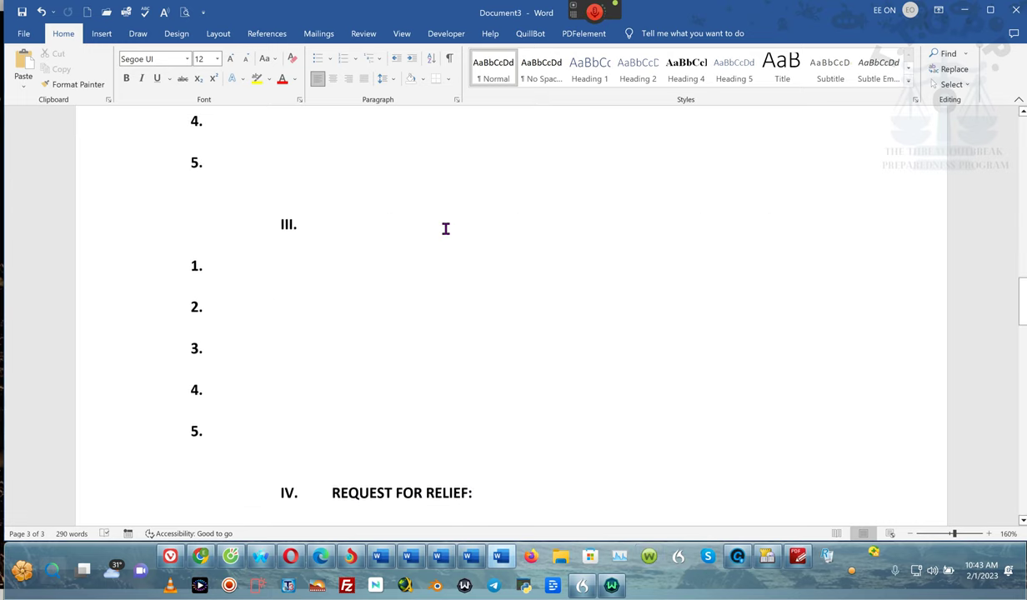
scroll(342, 283, up, 4)
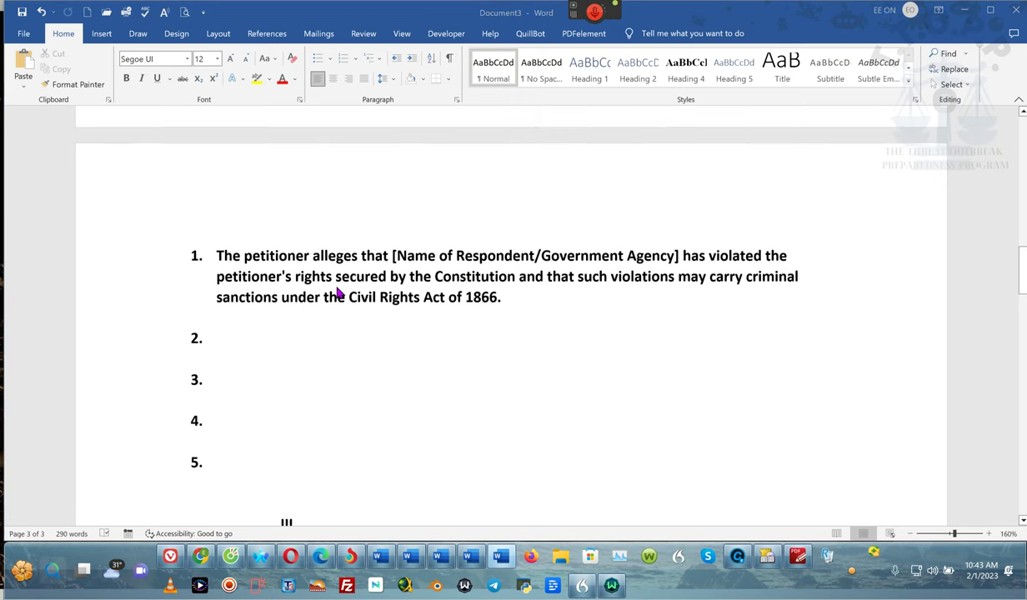
scroll(337, 292, down, 4)
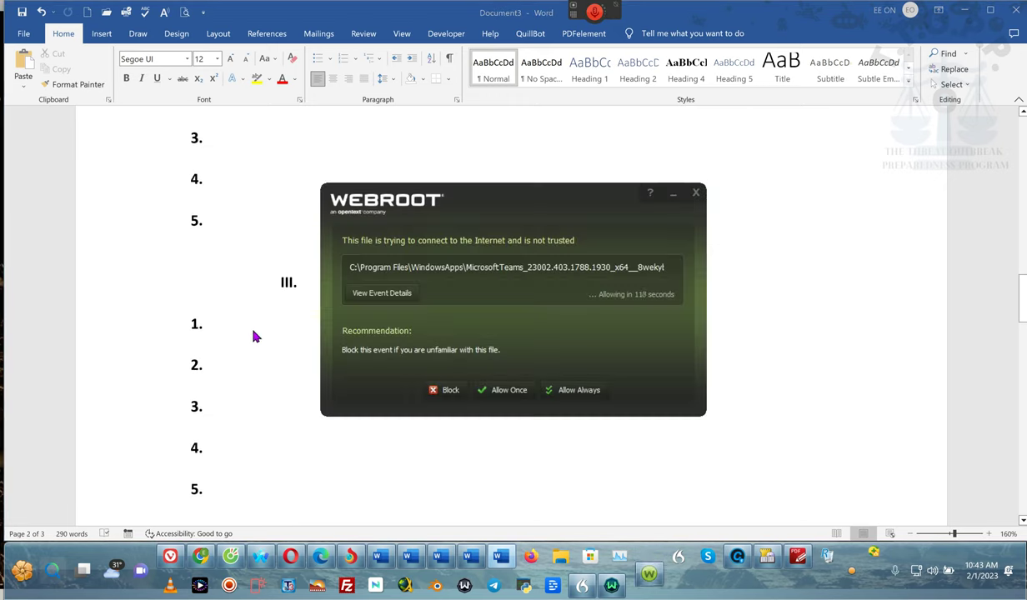
click(444, 390)
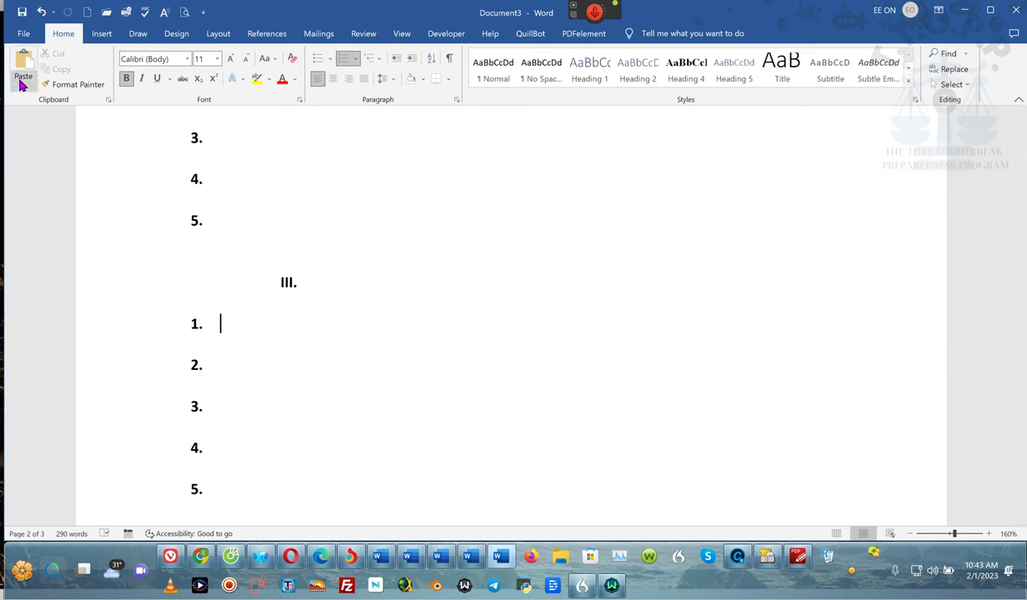
click(22, 84)
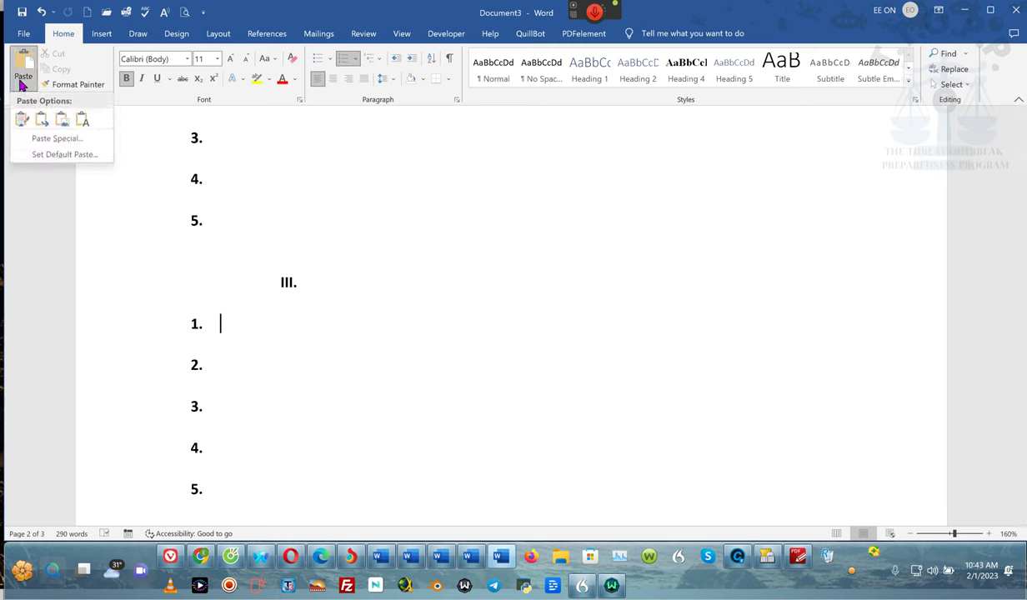
click(86, 122)
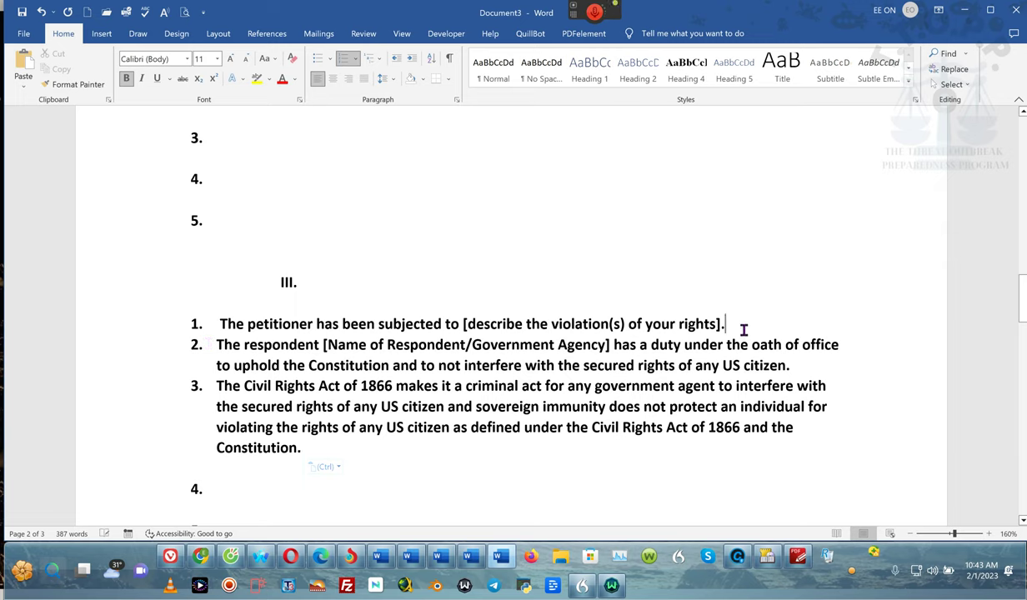
Step: Add one blank unnumbered line between items 1 and 2 and between items 2 and 3 of section III
key(Return)
key(BackSpace)
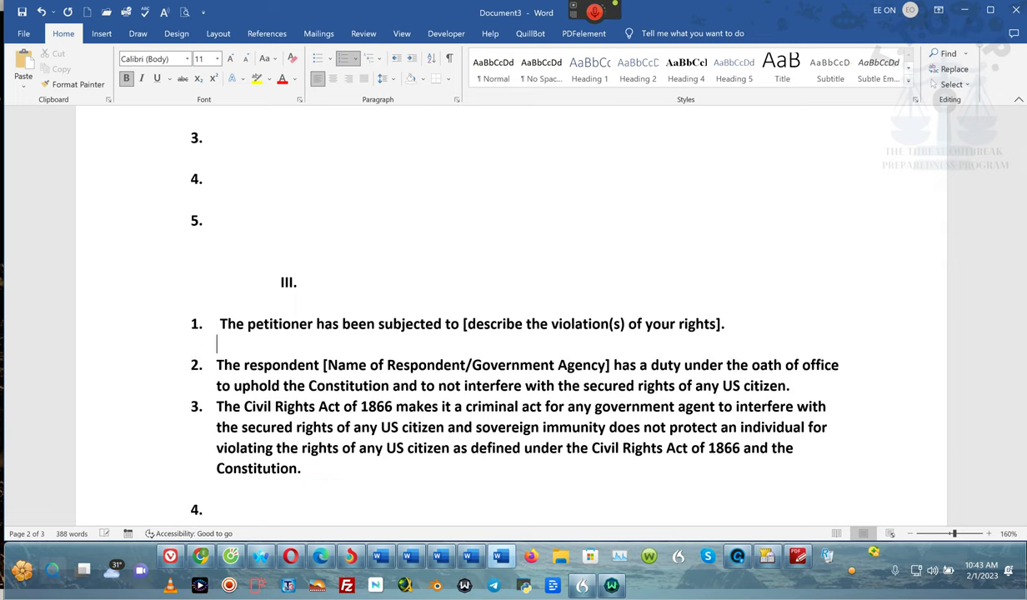
click(216, 364)
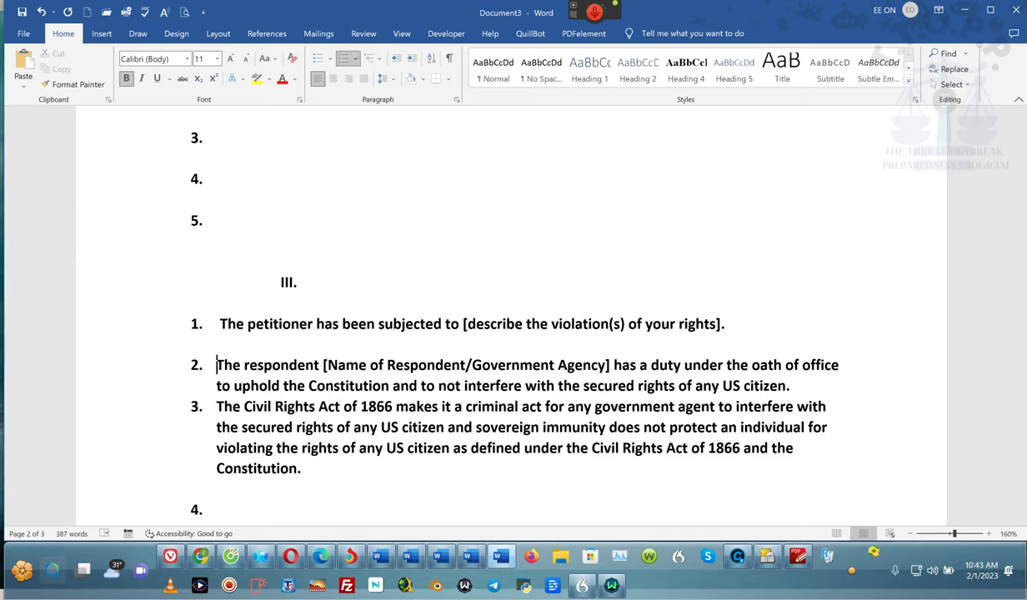
key(Return)
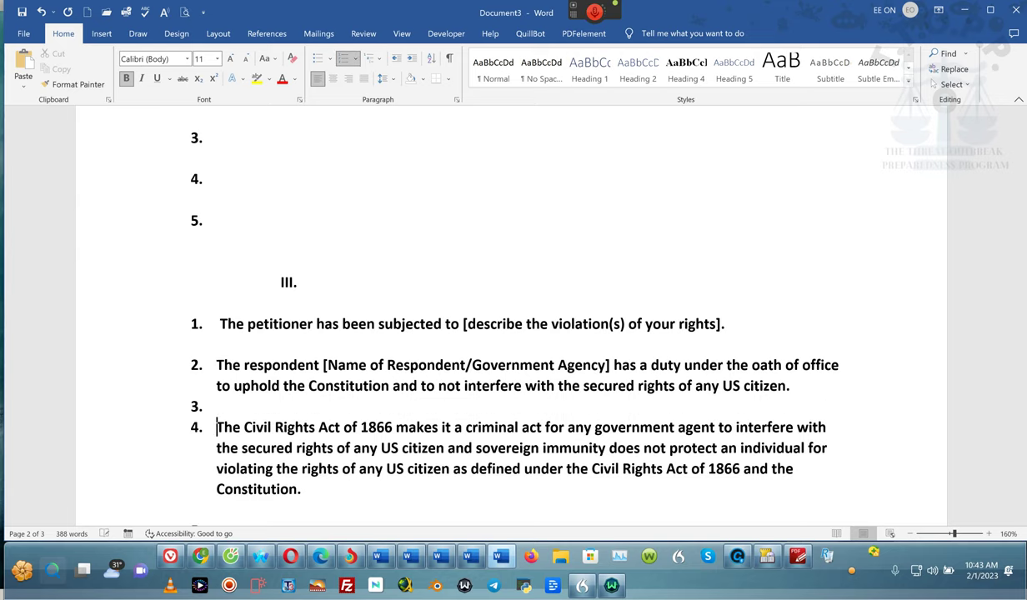
key(BackSpace)
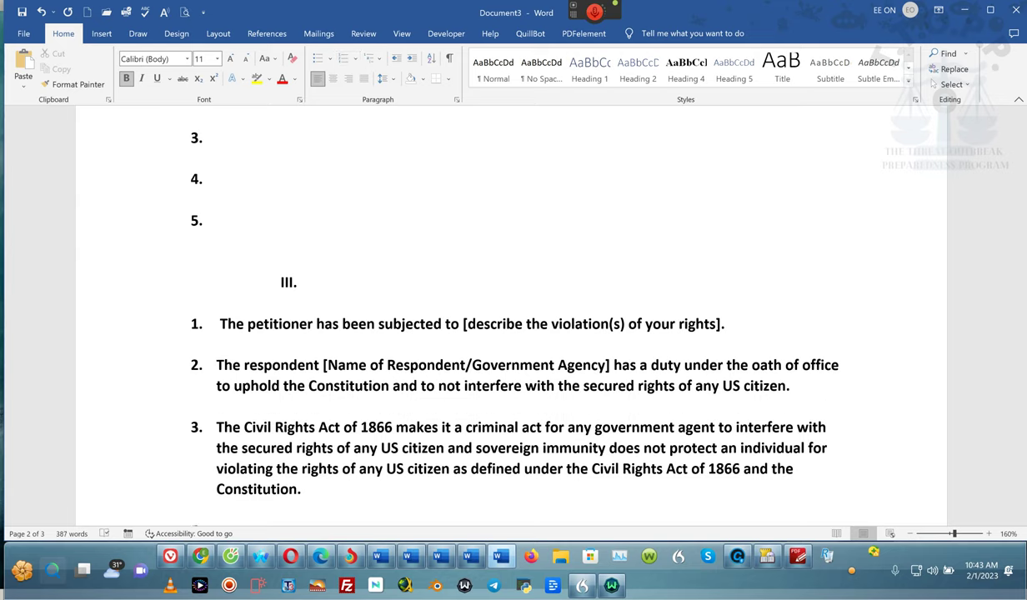
Step: Move the relief paragraph under the leftover REQUEST FOR RELIEF heading to item 2 of section IV as text only, and unnumber the empty line below it
scroll(743, 331, down, 10)
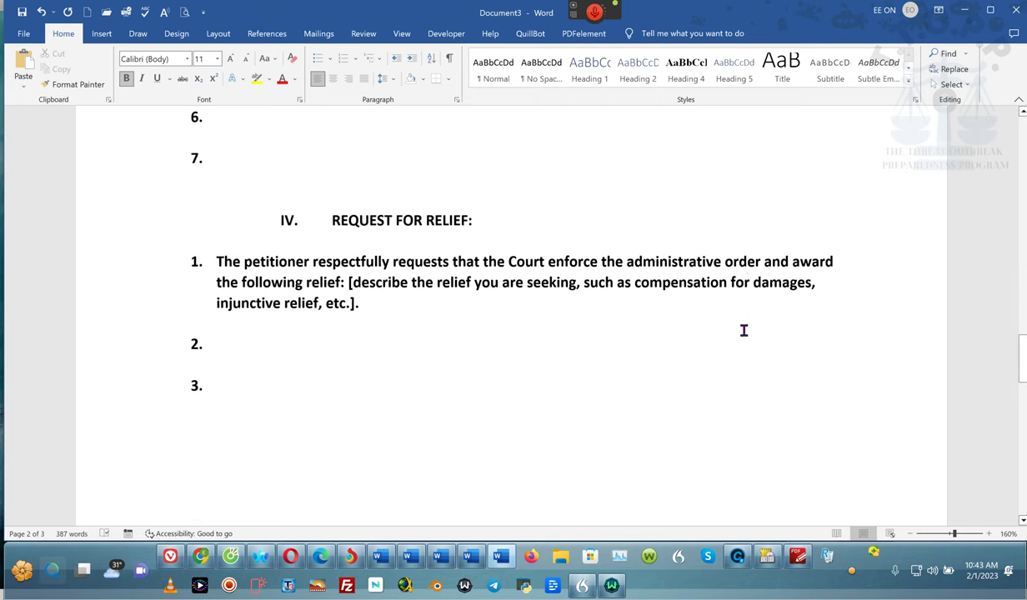
scroll(744, 330, down, 5)
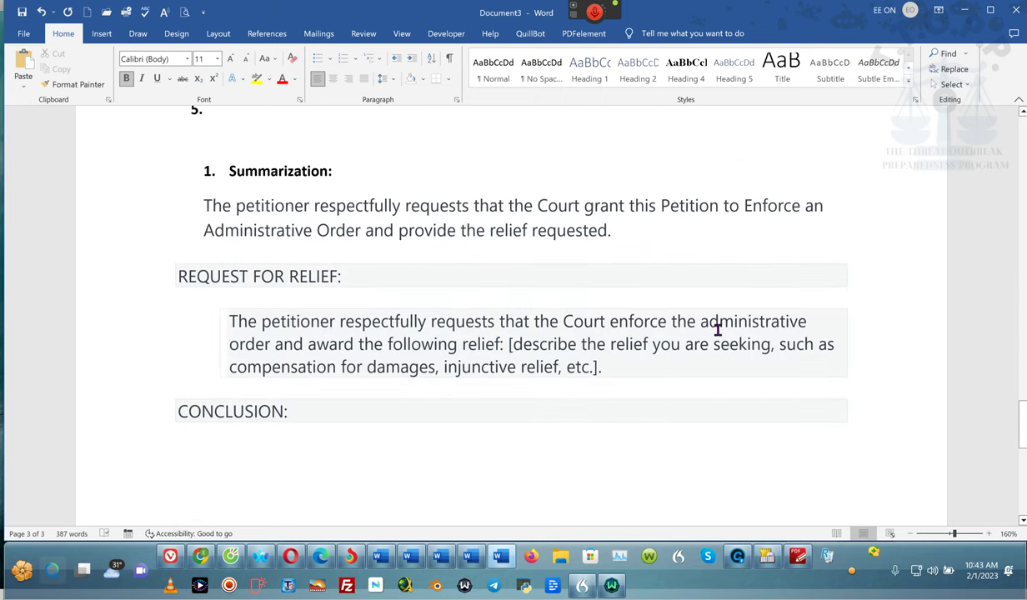
drag(632, 374, 215, 332)
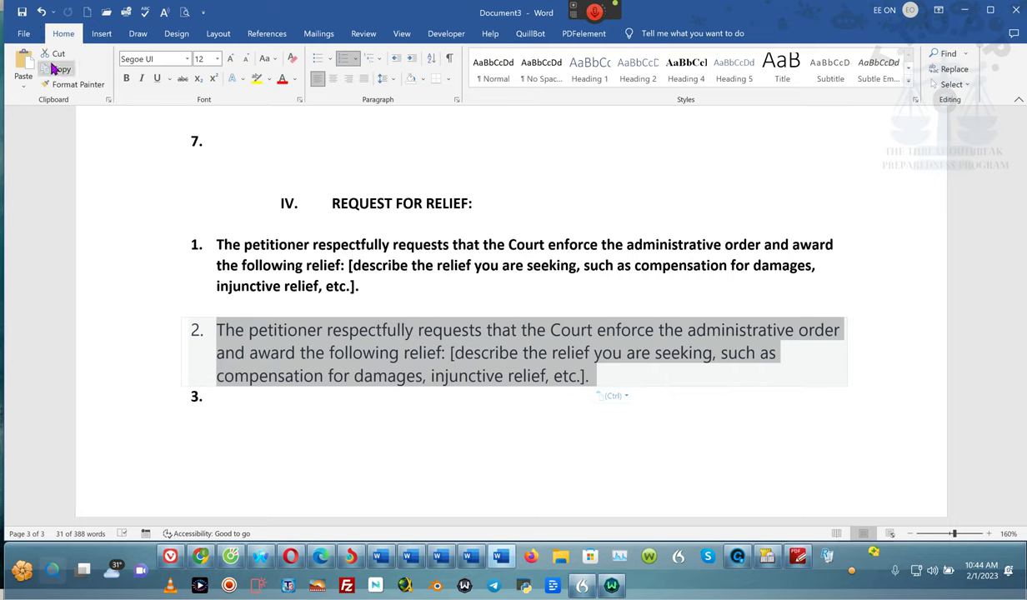
click(55, 73)
key(Delete)
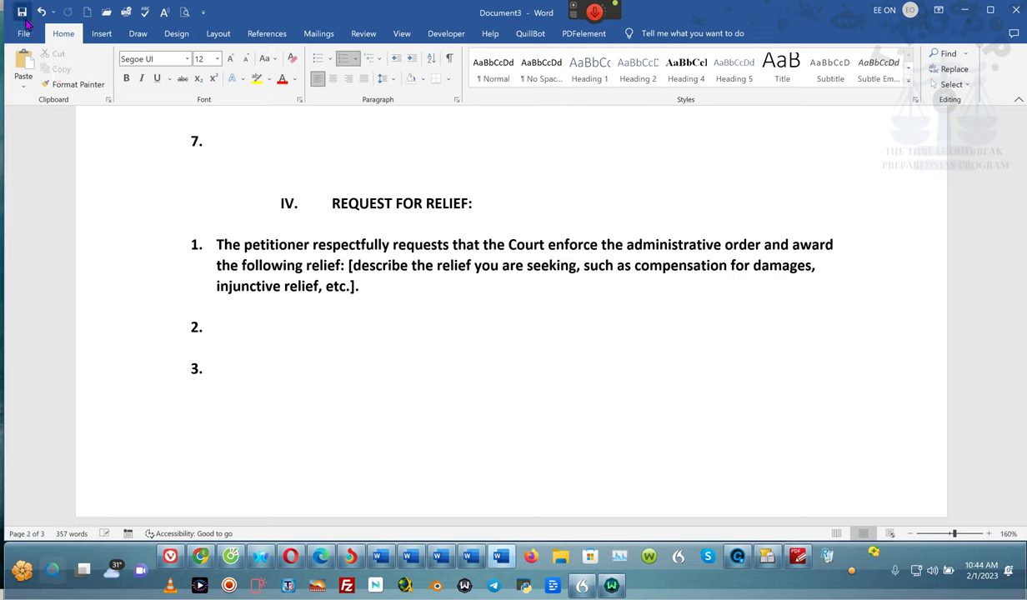
click(20, 86)
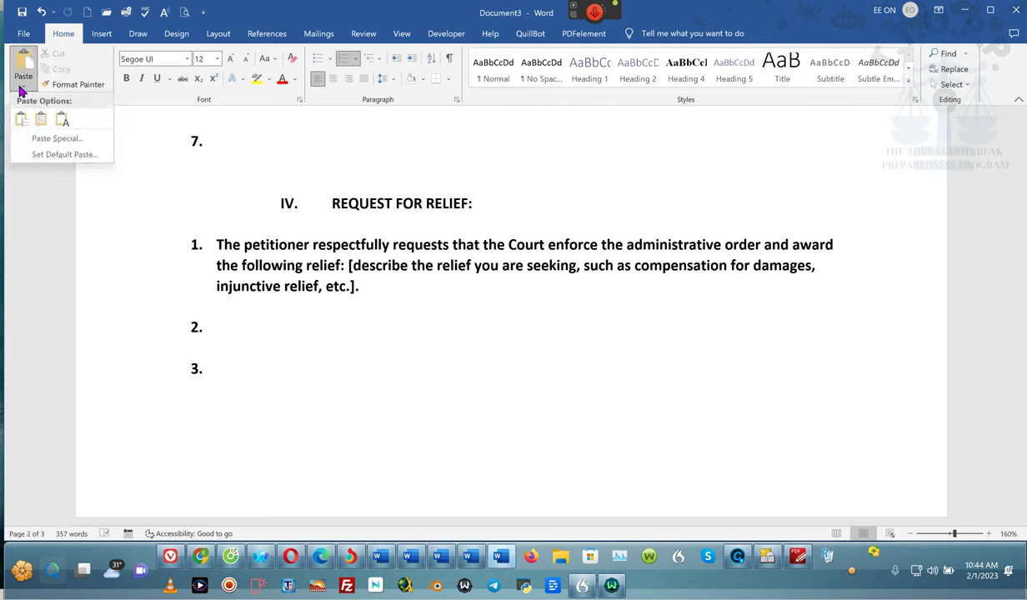
click(61, 119)
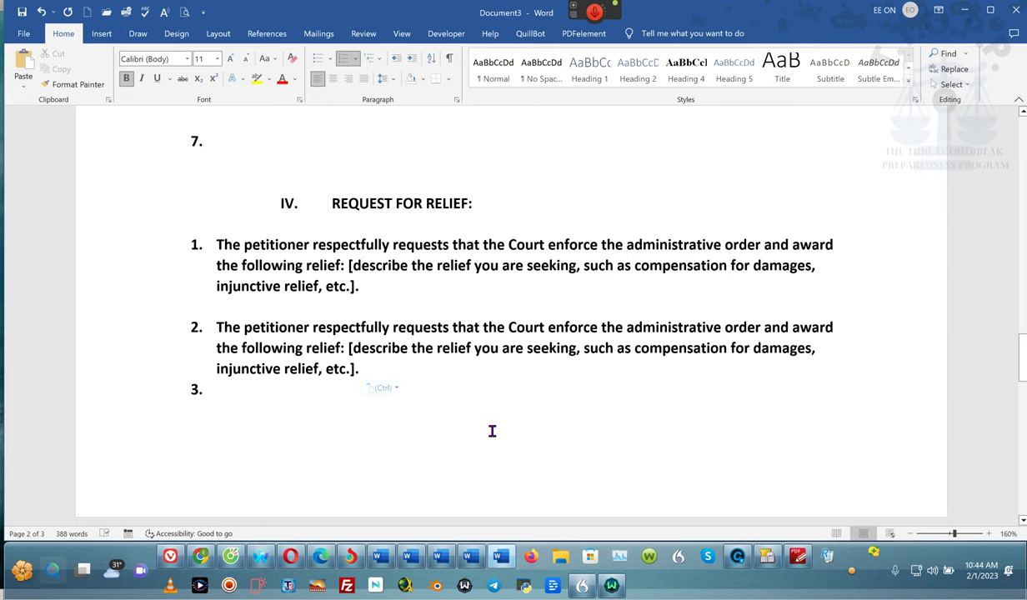
key(Down)
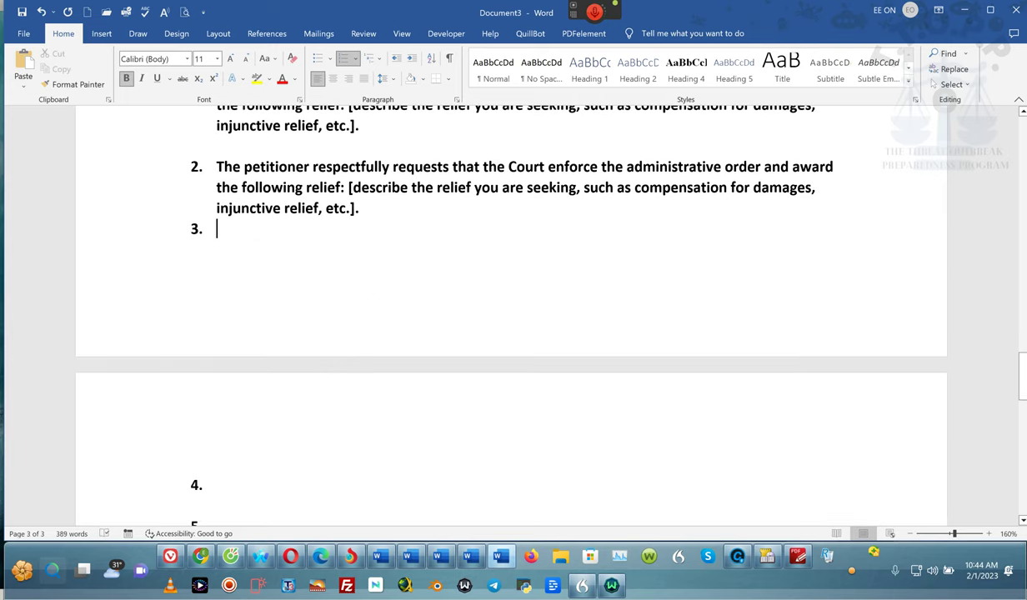
key(BackSpace)
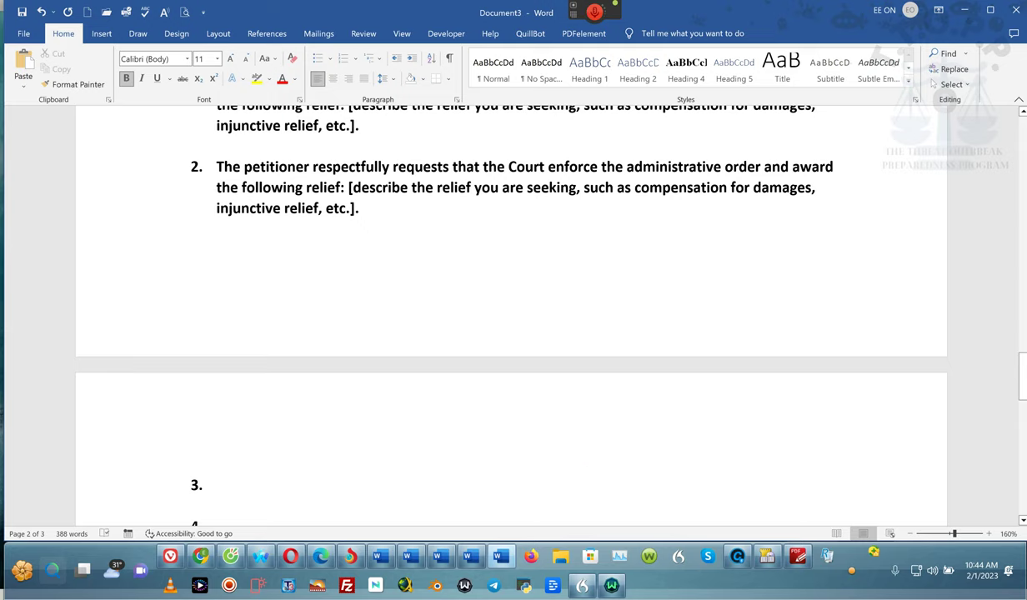
Step: Delete the leftover REQUEST FOR RELIEF and CONCLUSION headings below the Summarization text
scroll(690, 476, down, 8)
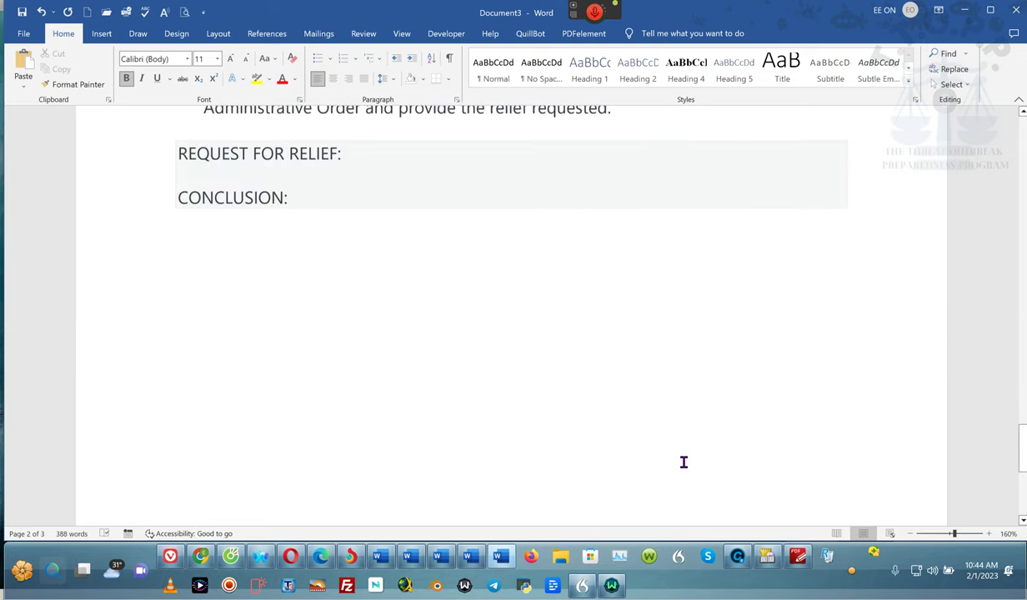
scroll(684, 462, up, 4)
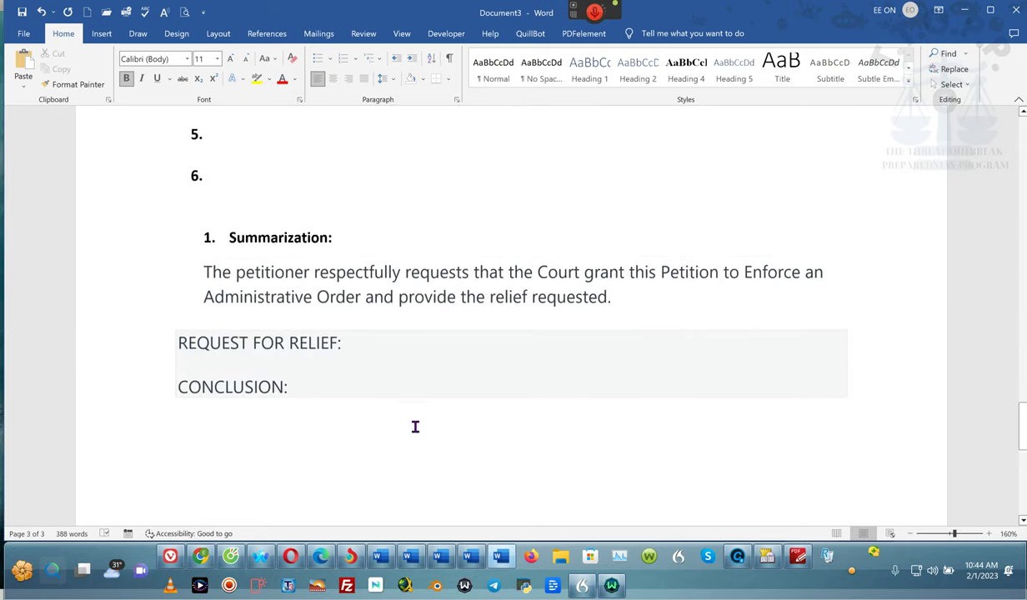
drag(411, 422, 184, 367)
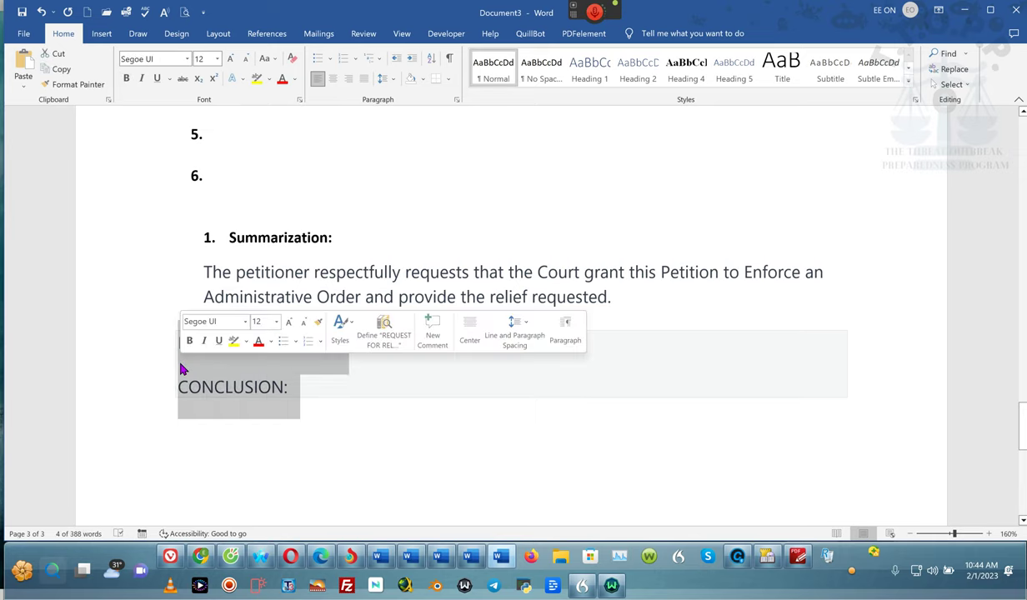
key(BackSpace)
Step: Apply the Normal style and bold formatting to the paragraph under the Summarization heading
key(Up)
key(Up)
key(Up)
key(Up)
key(Up)
key(Up)
key(Up)
key(Up)
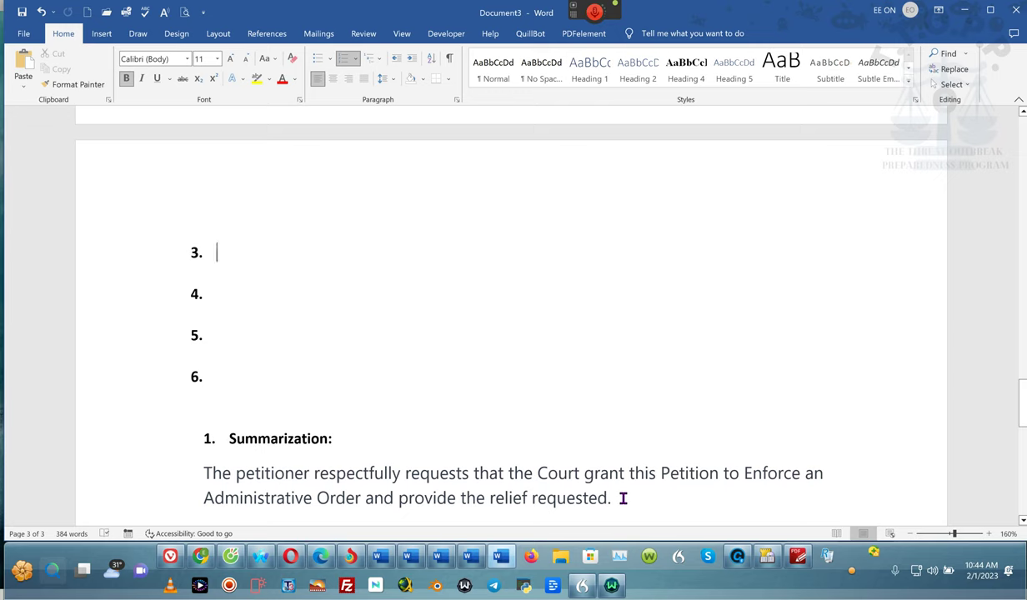
drag(621, 498, 88, 483)
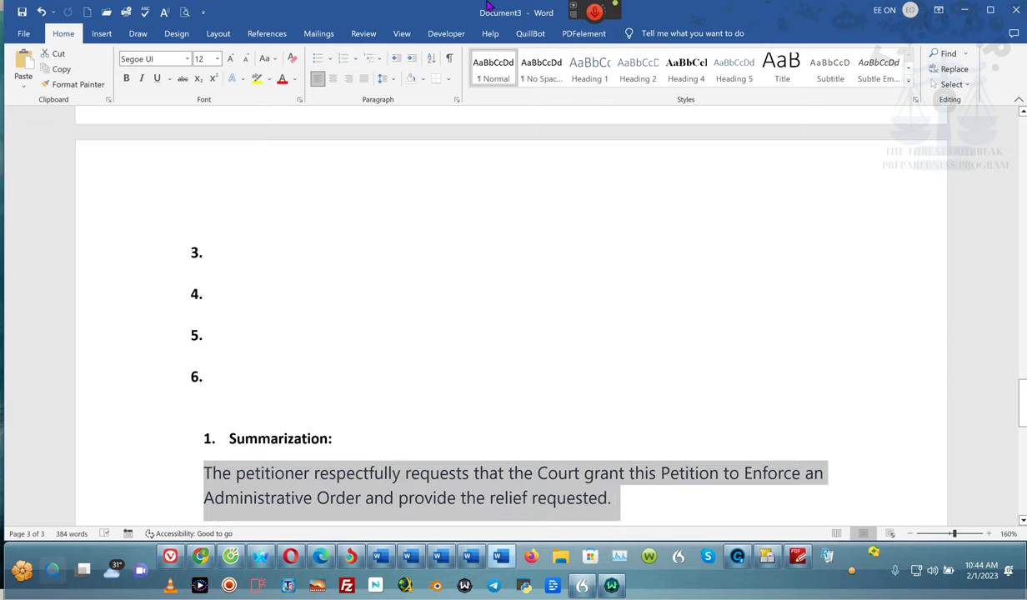
click(548, 61)
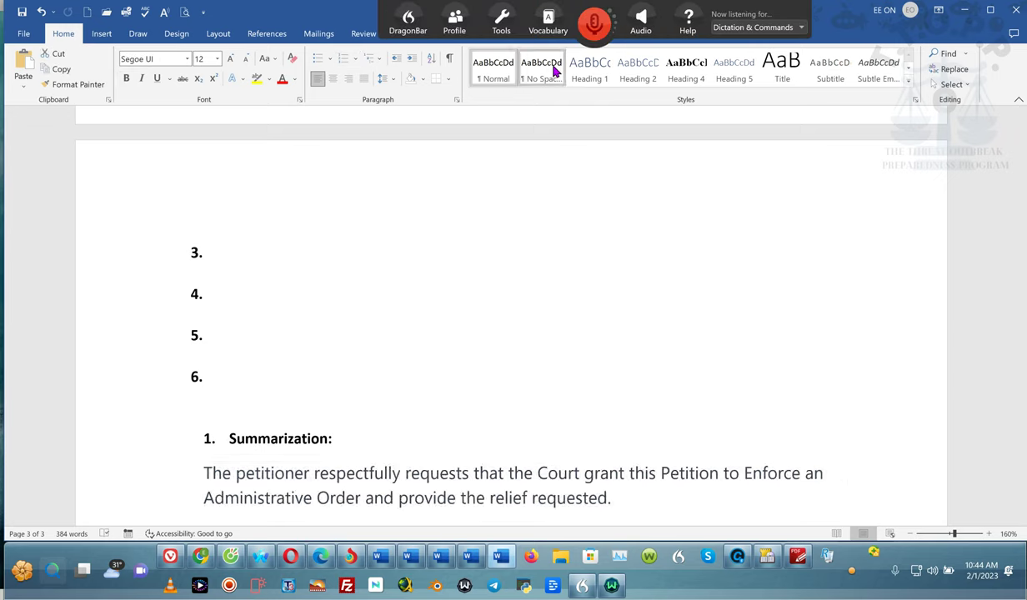
click(499, 74)
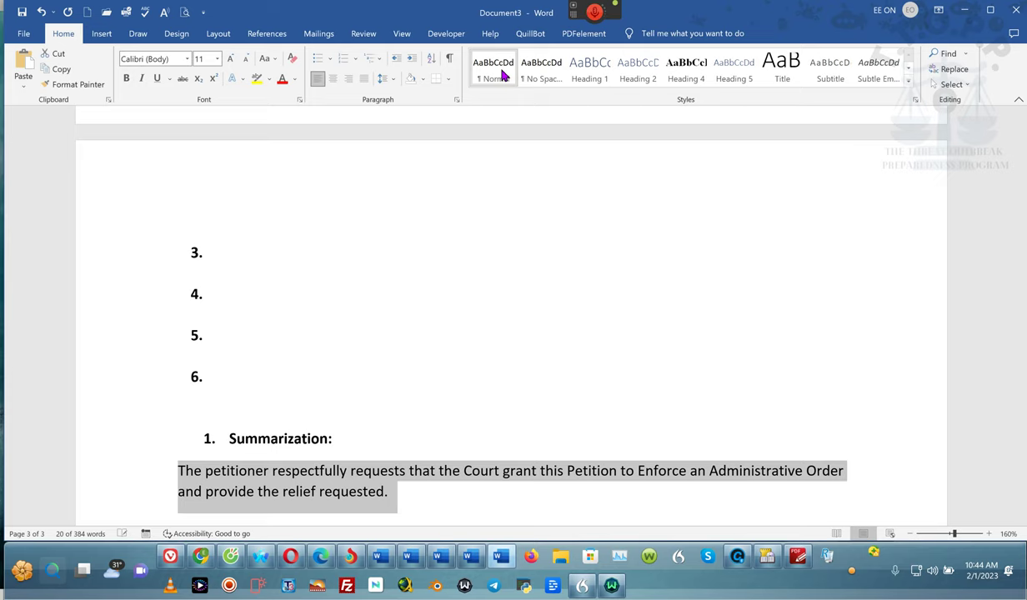
click(126, 79)
click(381, 314)
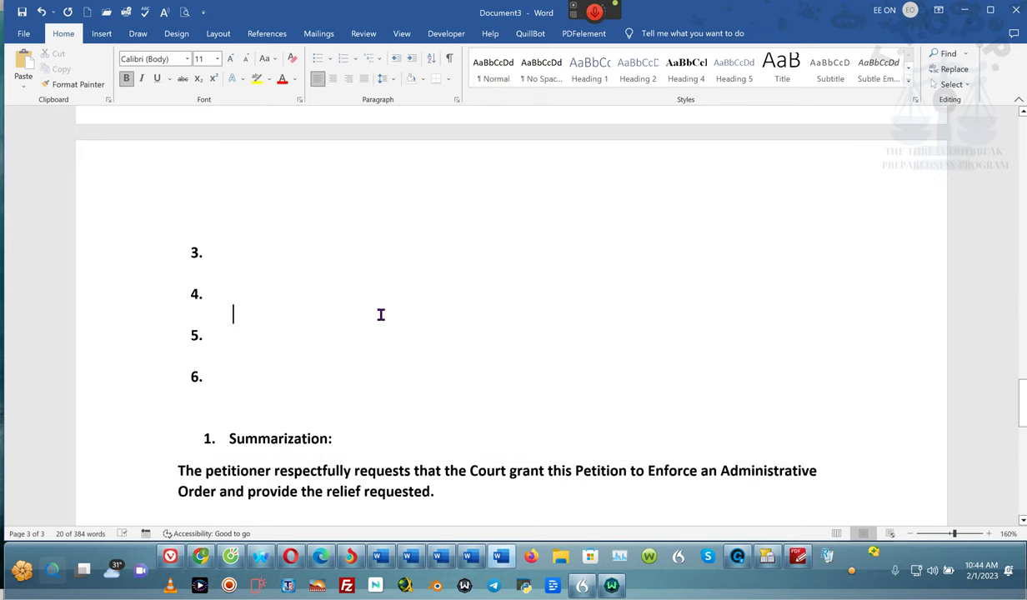
Step: Copy the first sentence of section I item 1, from "The Constitution of the United States" to "sets forth its powers."
scroll(381, 314, up, 8)
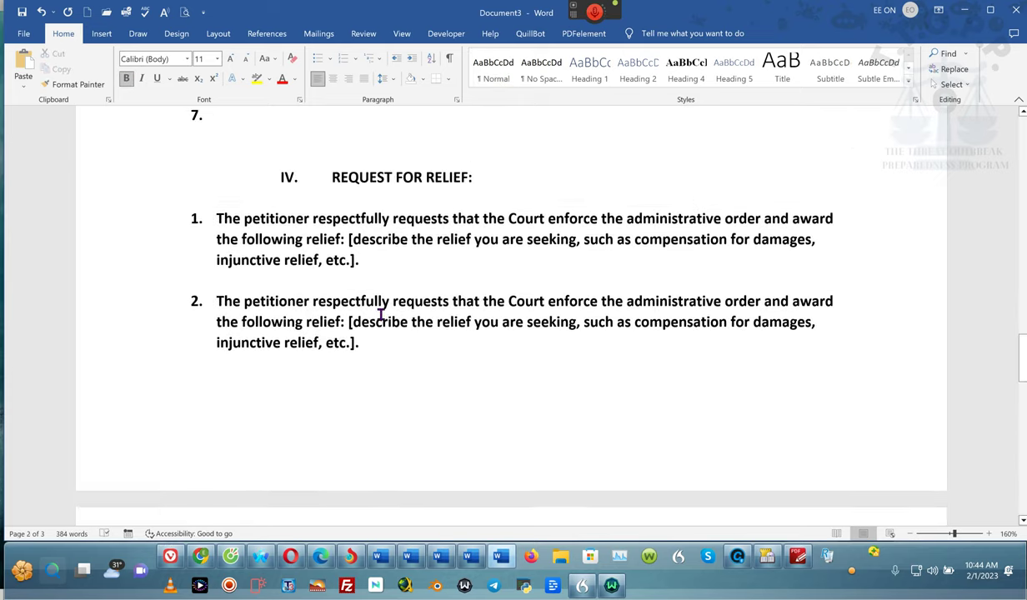
scroll(381, 315, up, 10)
scroll(381, 314, up, 10)
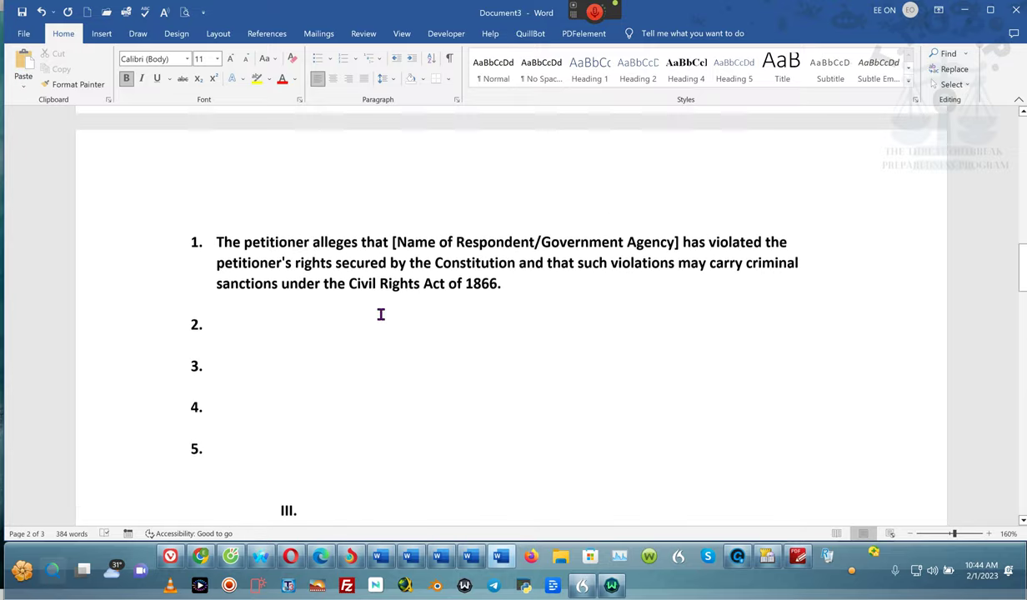
scroll(381, 315, up, 3)
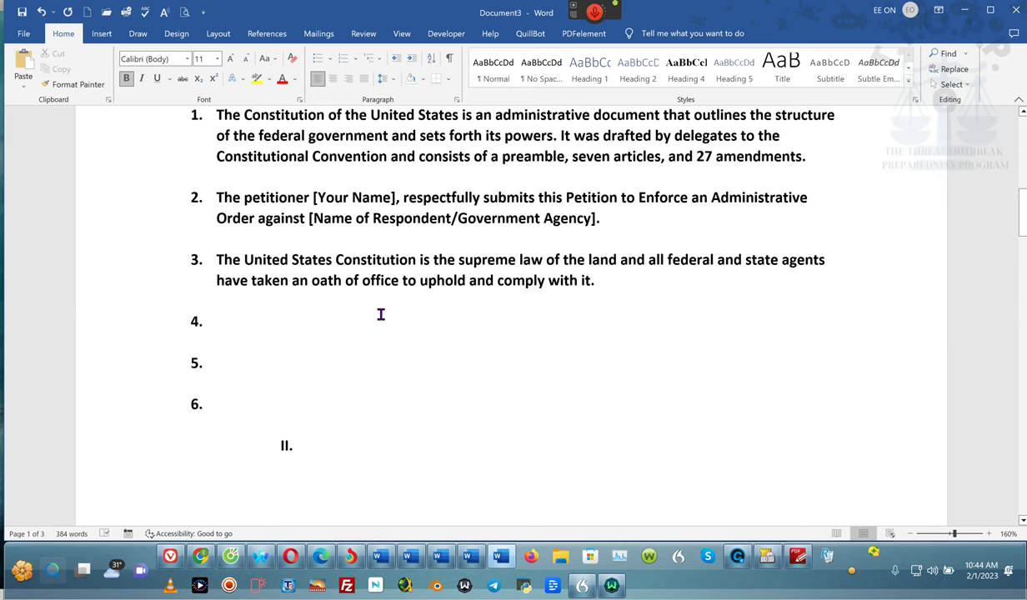
scroll(412, 349, up, 6)
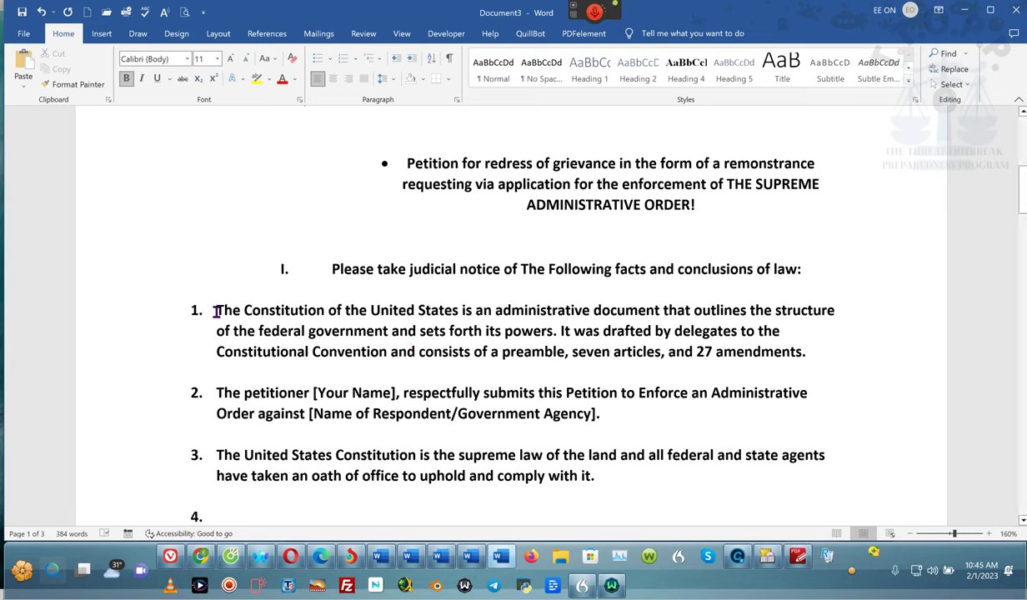
drag(214, 311, 558, 335)
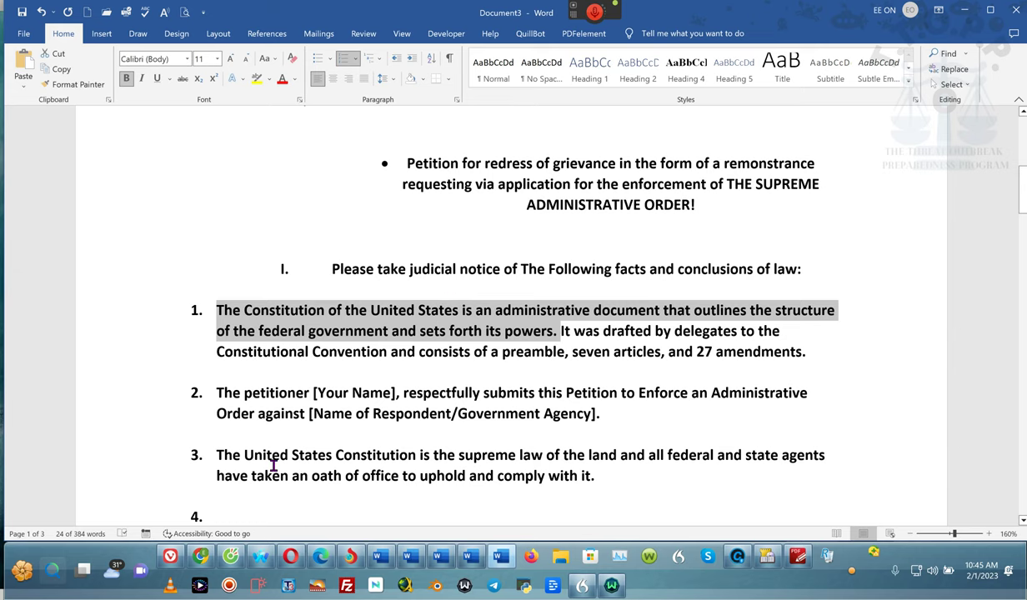
Step: Switch to the Perplexity page in the Vivaldi browser and review its earlier answers about the Constitution and legal terminology
click(170, 558)
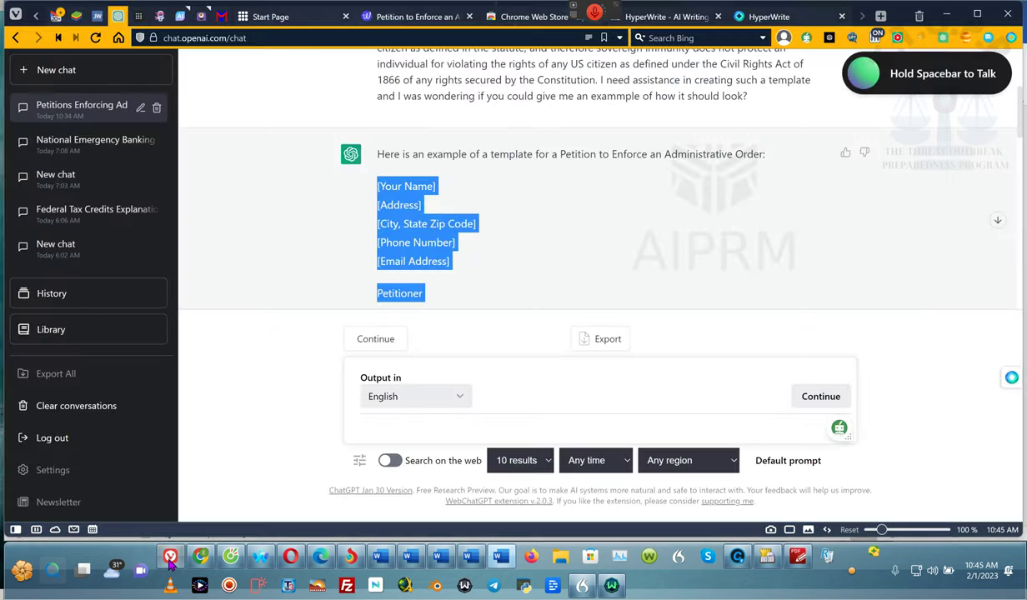
click(137, 16)
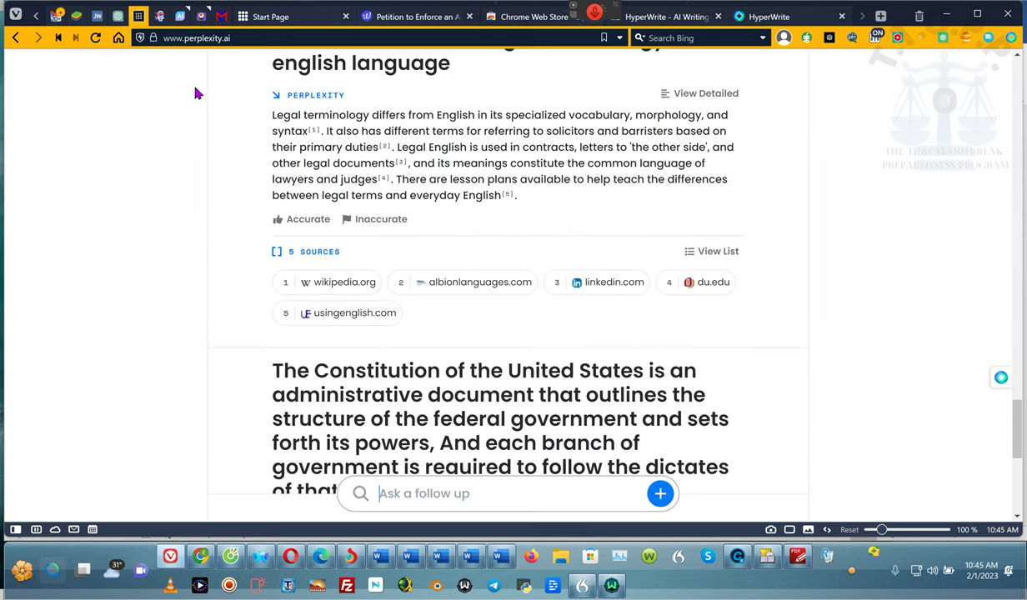
scroll(369, 354, down, 5)
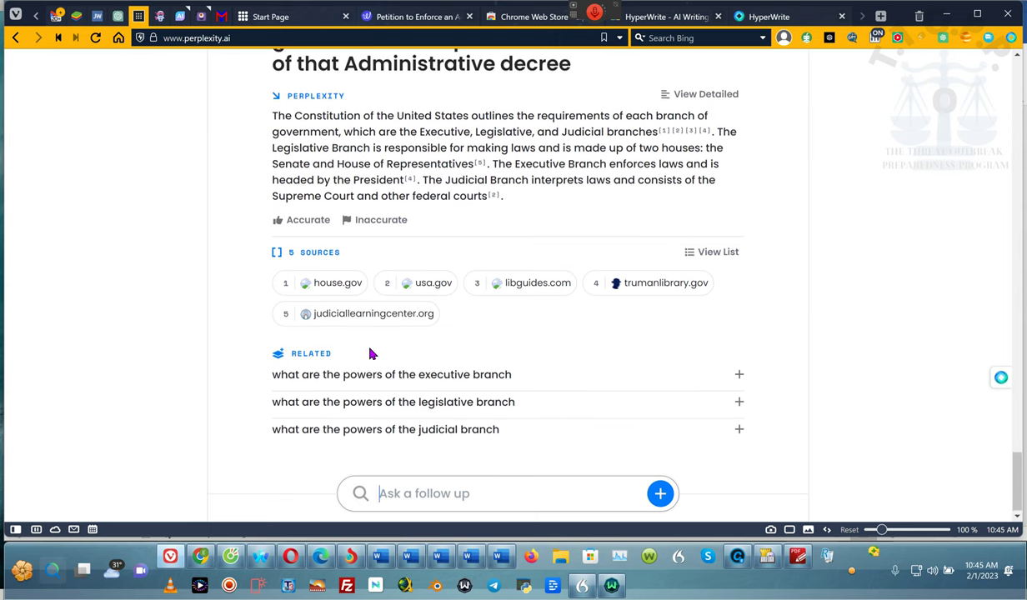
scroll(370, 355, up, 4)
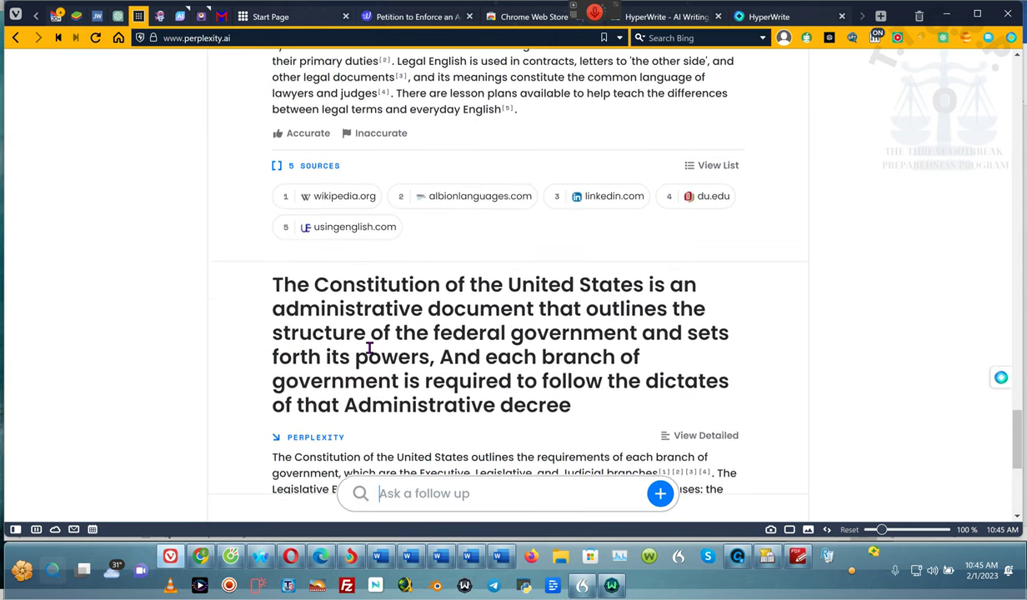
scroll(369, 348, up, 4)
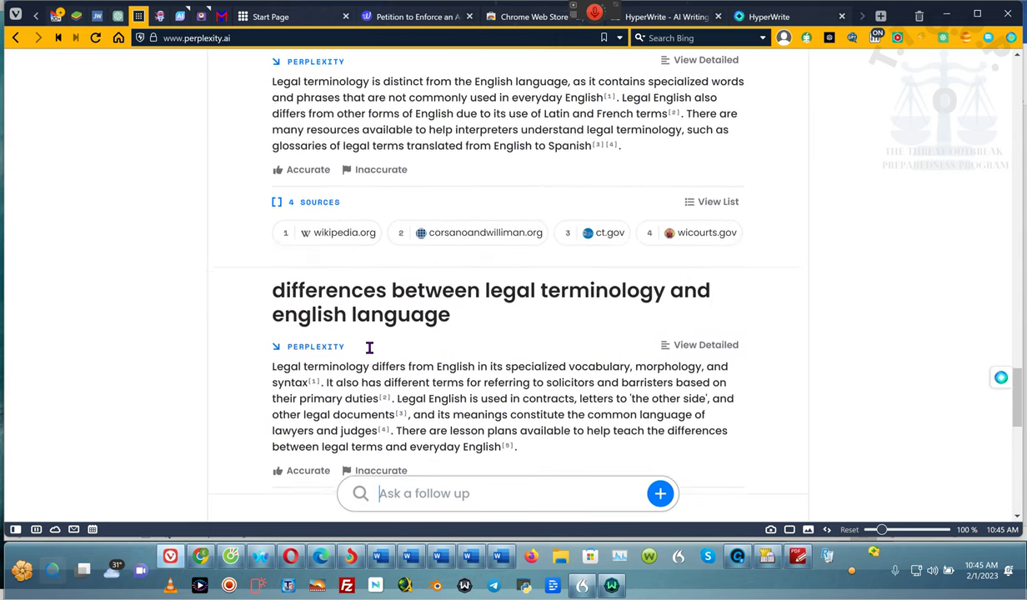
scroll(369, 348, up, 6)
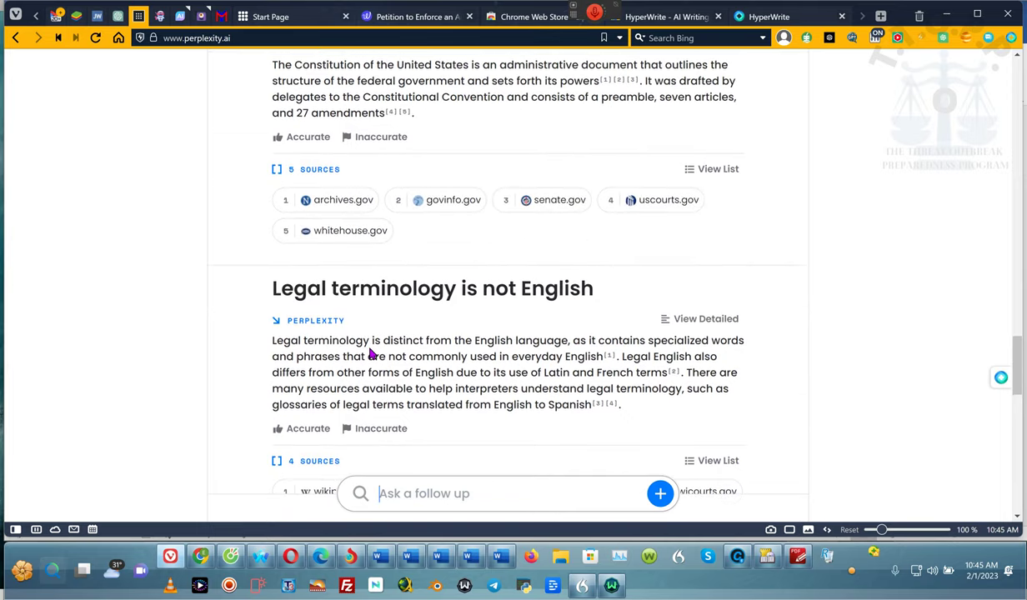
scroll(369, 355, down, 12)
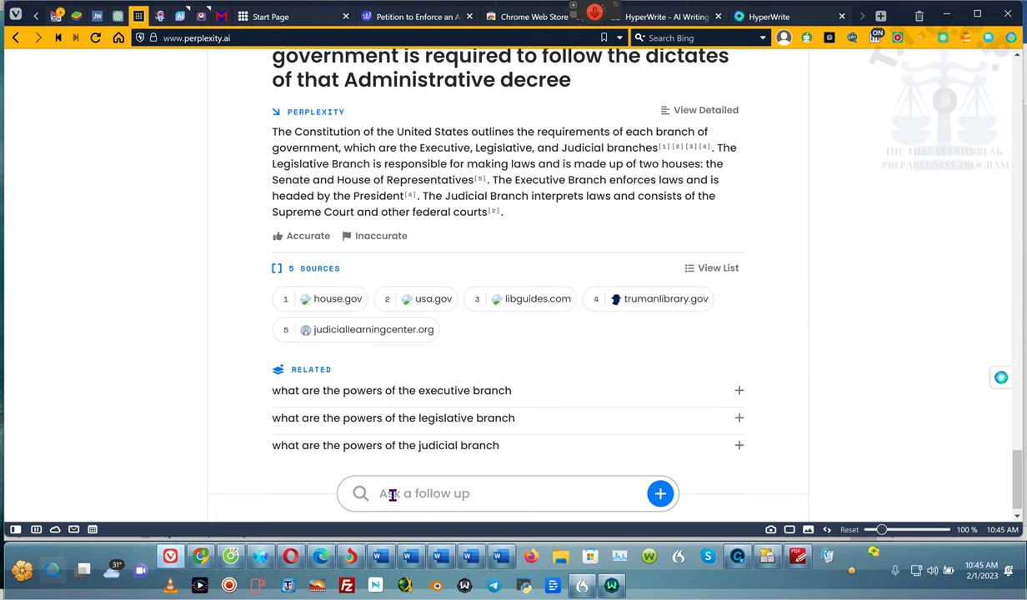
Step: Submit the copied Constitution sentence to Perplexity as a follow-up question, without its leading list number
click(392, 495)
key(ctrl+v)
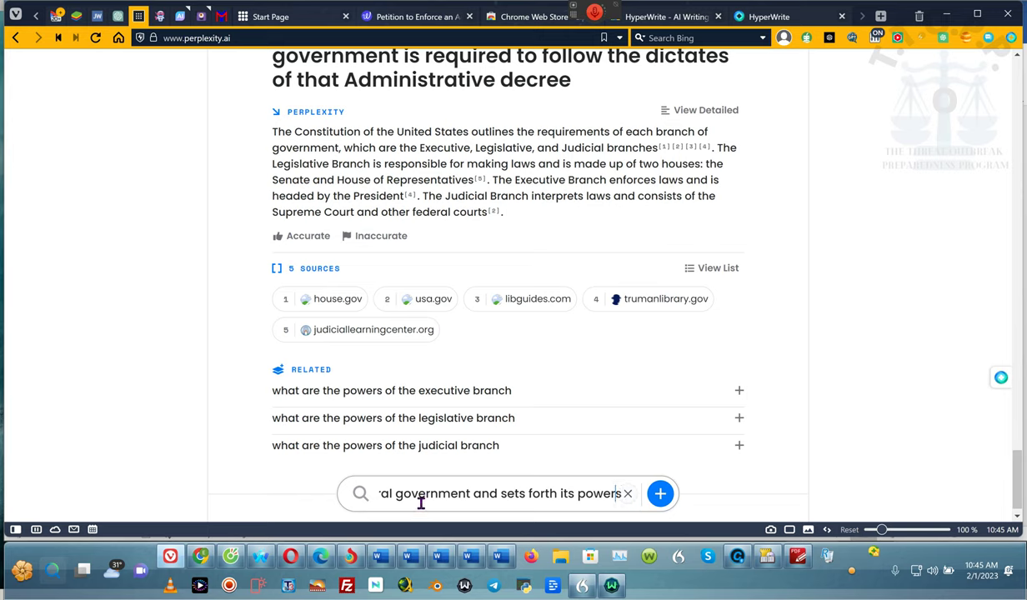
drag(412, 497, 143, 485)
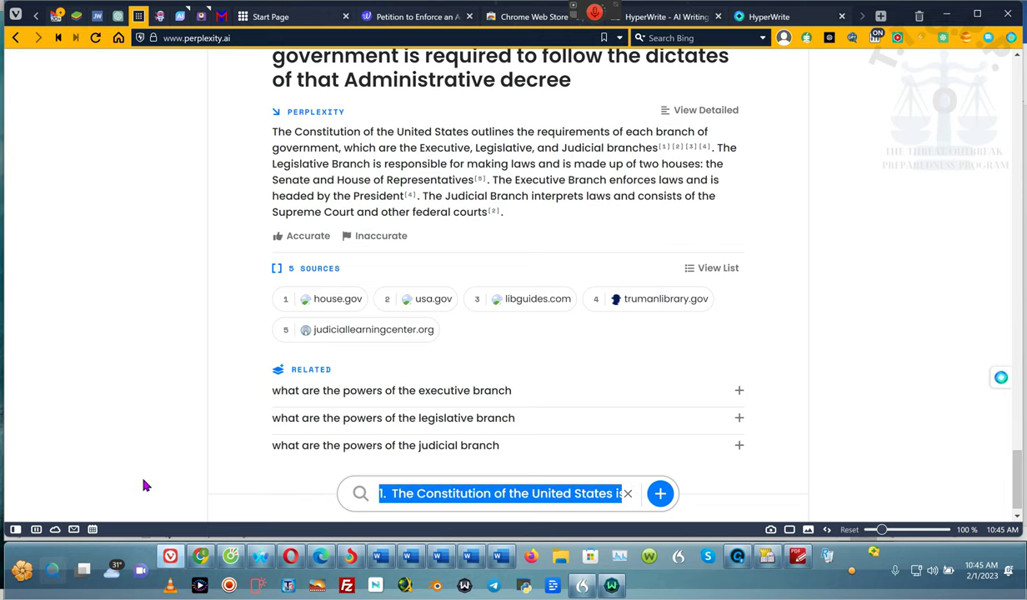
click(397, 493)
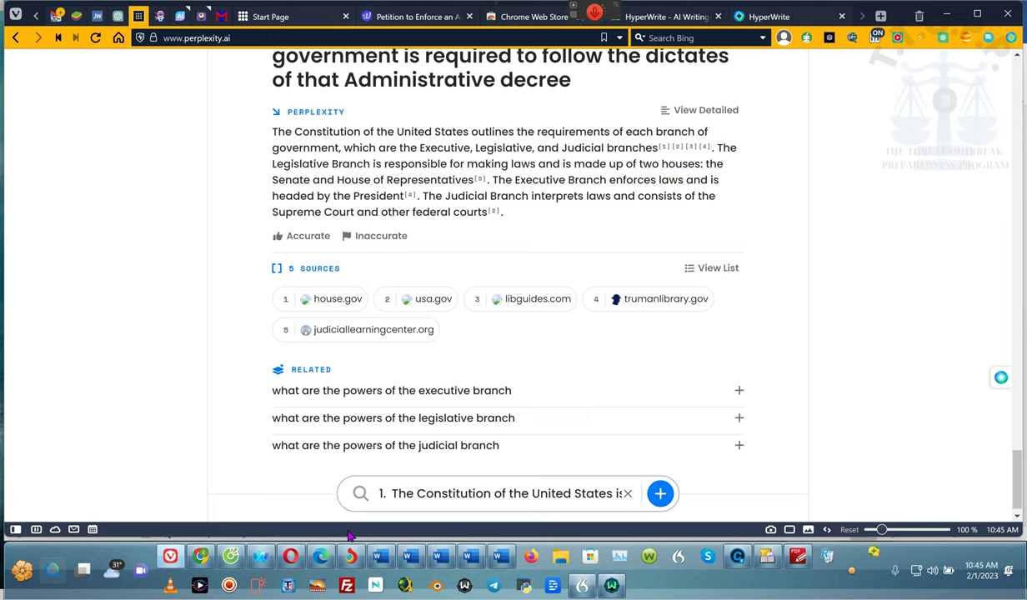
key(BackSpace)
key(BackSpace)
key(BackSpace)
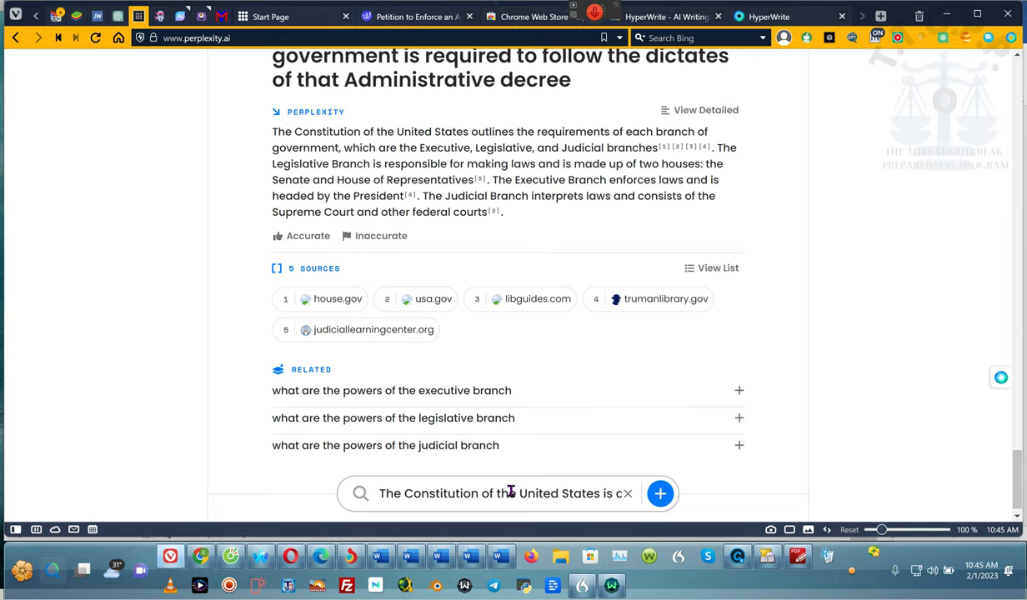
click(660, 494)
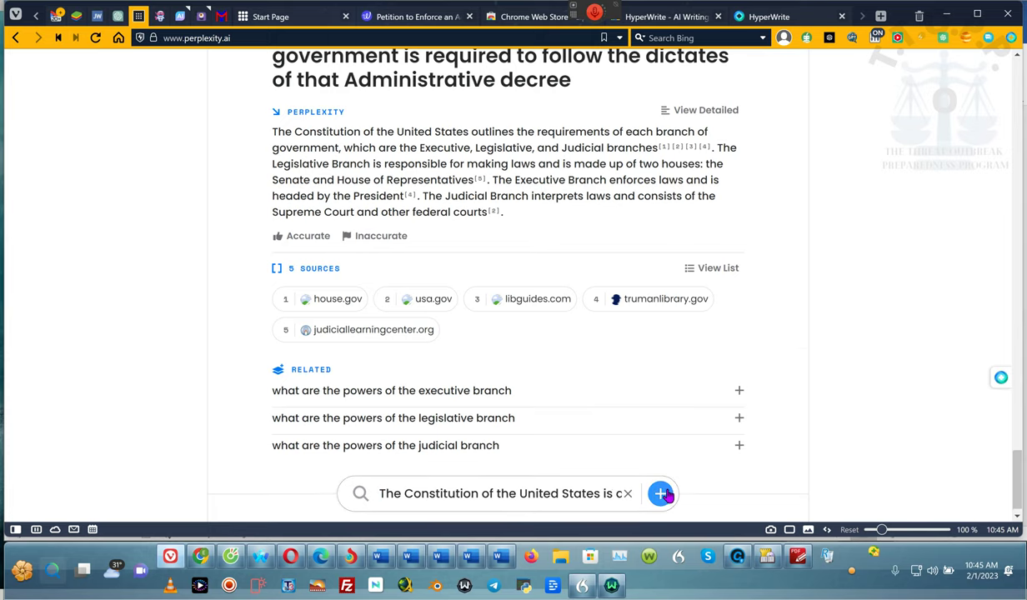
Step: Review Perplexity's answers on the differences between legal terminology and English and on the Constitution's requirements for each branch
scroll(550, 329, up, 3)
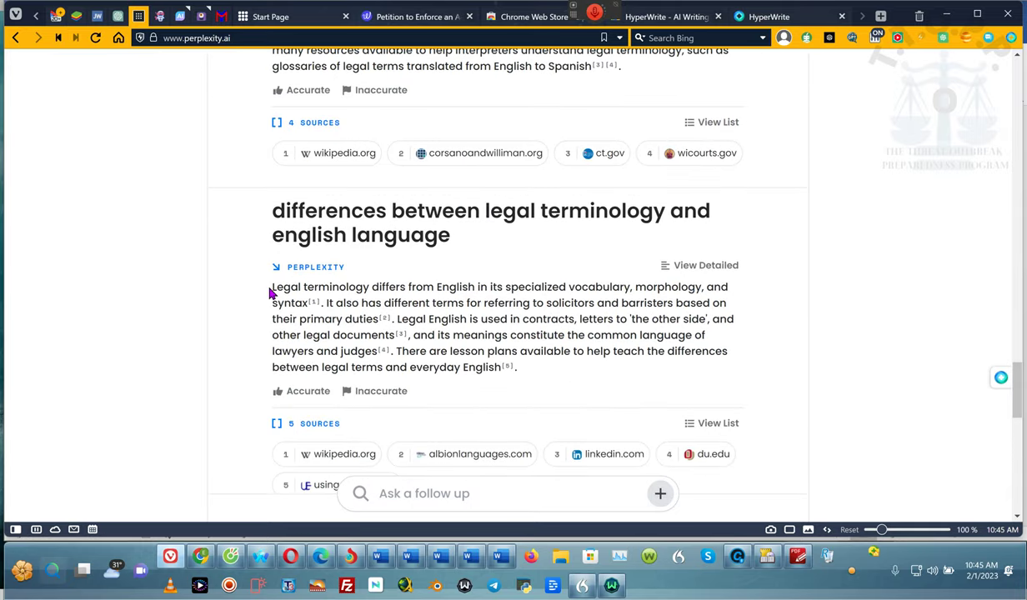
drag(272, 287, 525, 367)
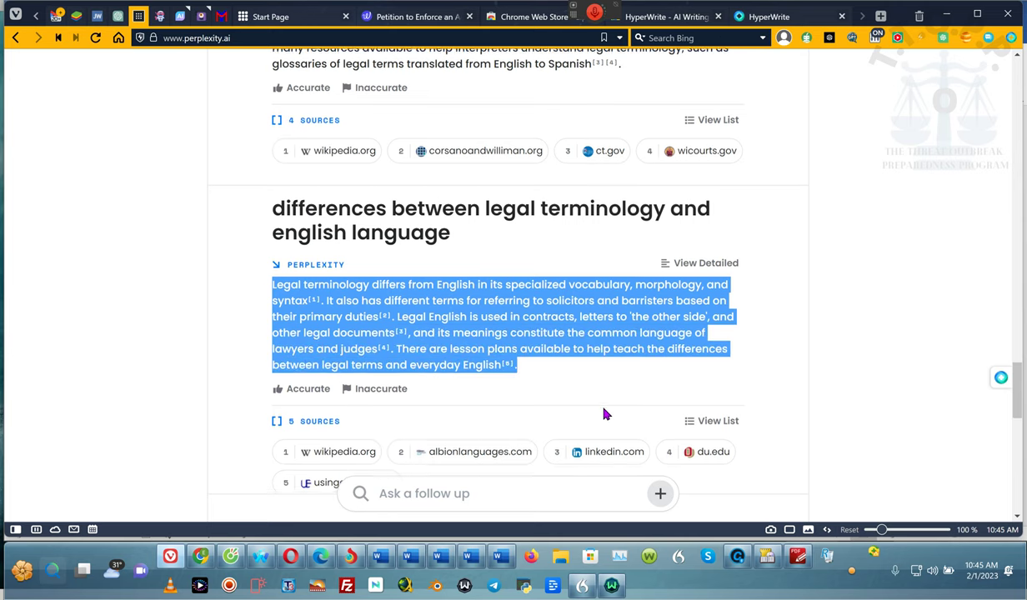
scroll(602, 407, down, 4)
scroll(603, 409, down, 1)
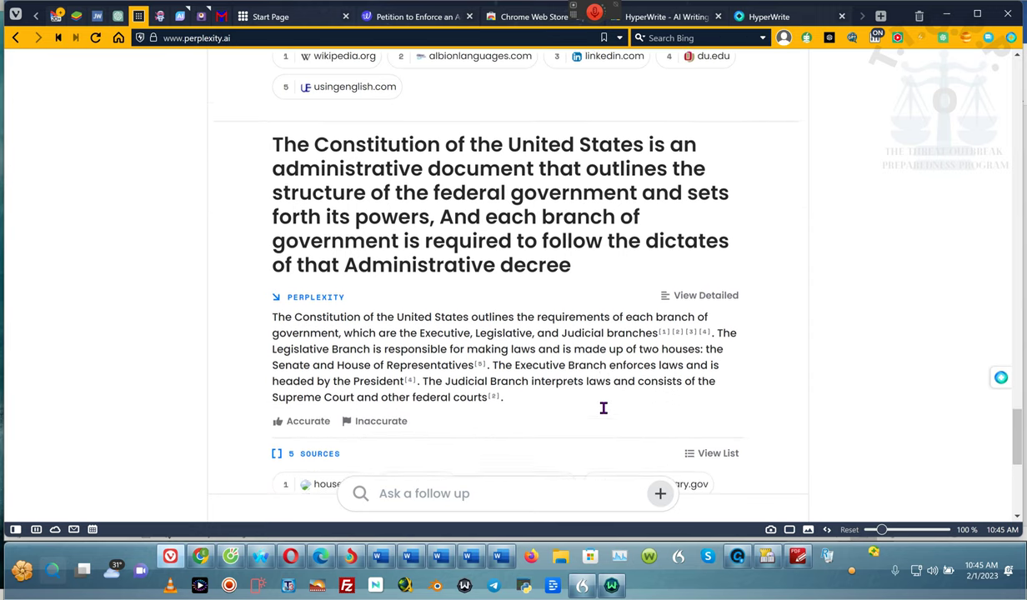
scroll(606, 414, up, 2)
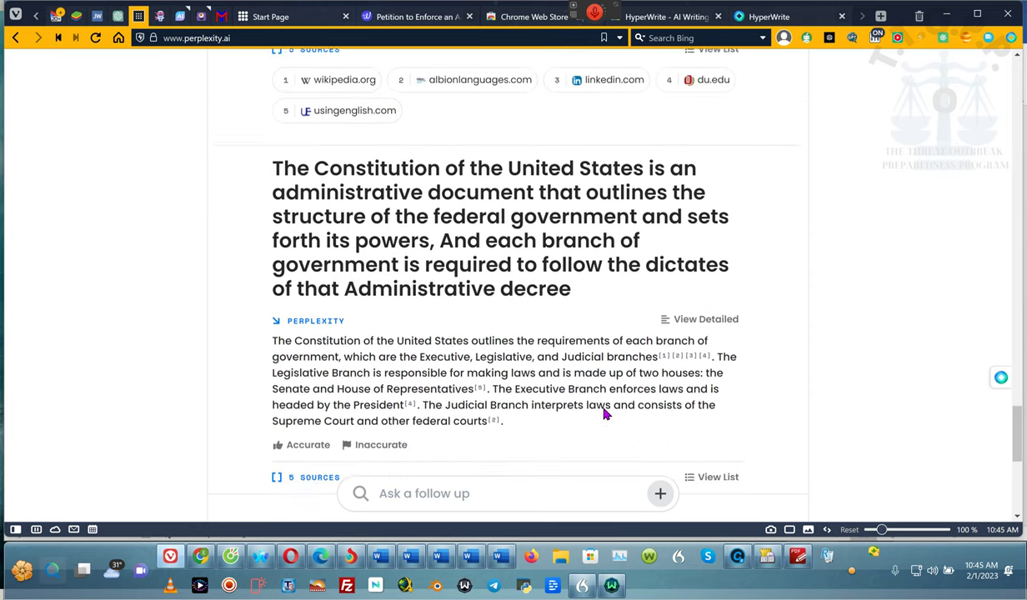
Step: Switch to Document3 in Word and place the cursor in the empty item 5 of section I
click(498, 557)
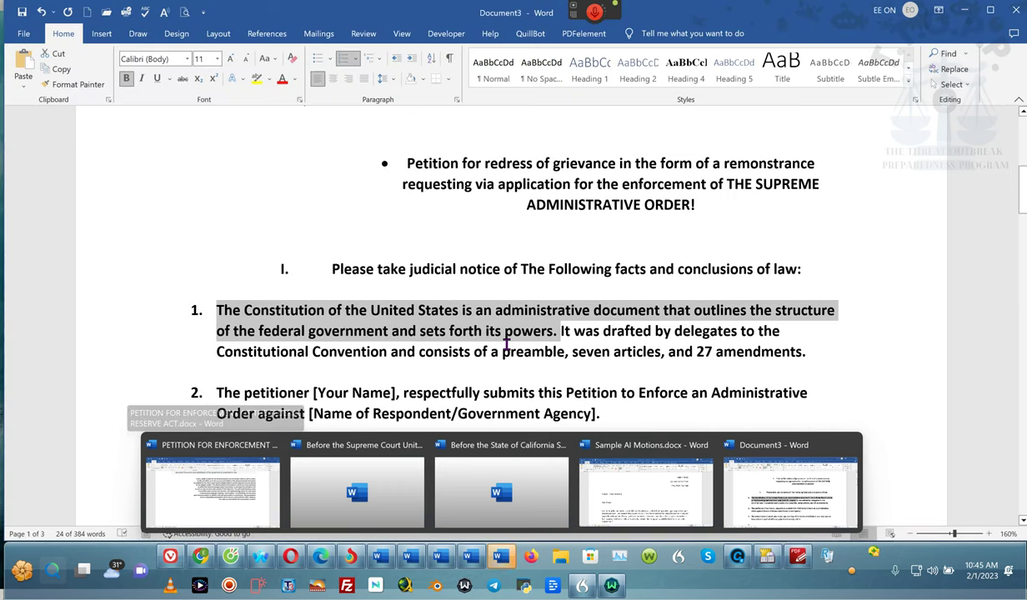
click(833, 351)
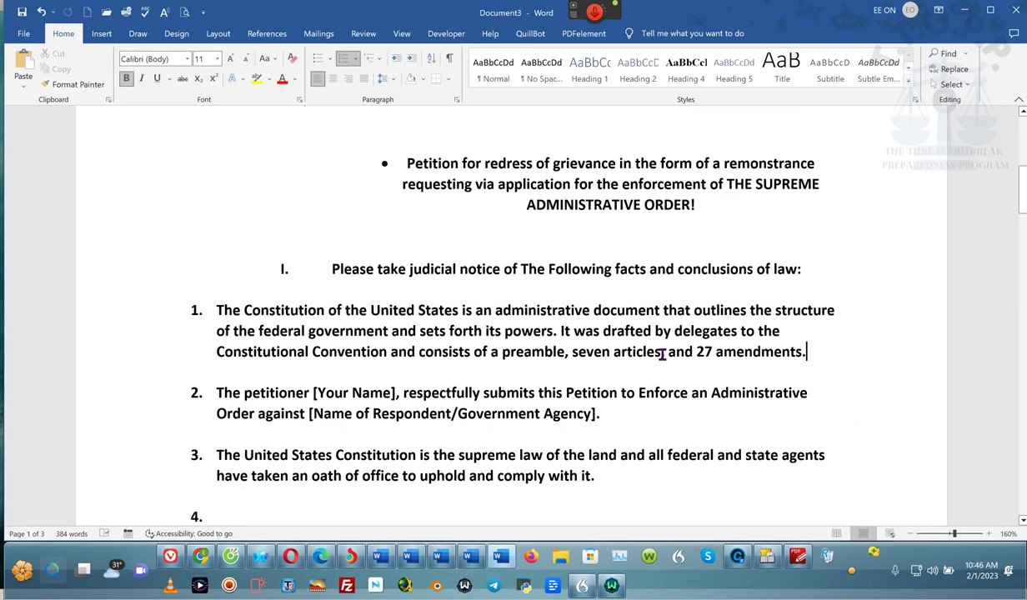
scroll(587, 401, down, 8)
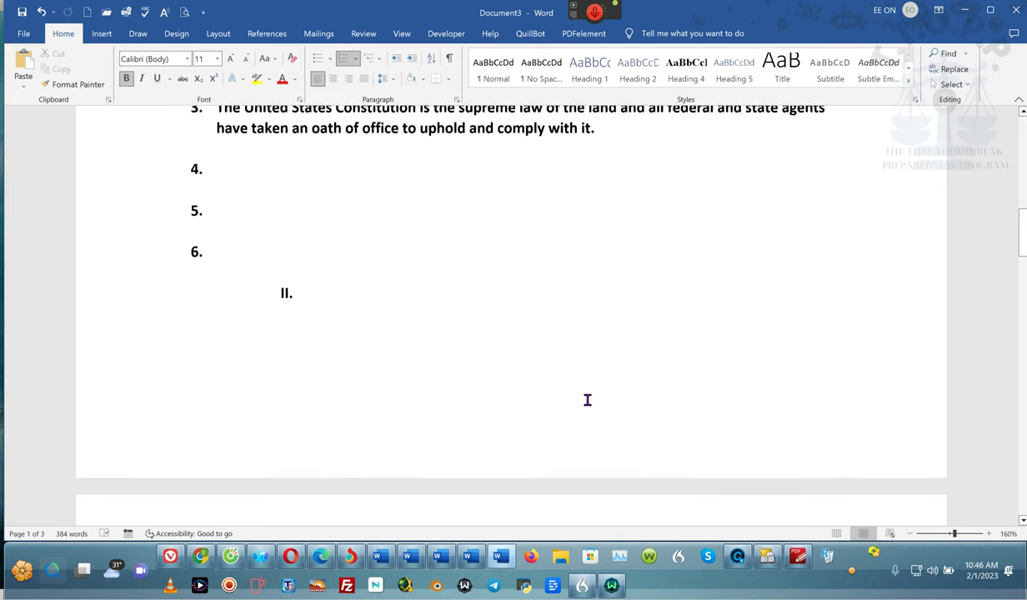
scroll(587, 401, down, 3)
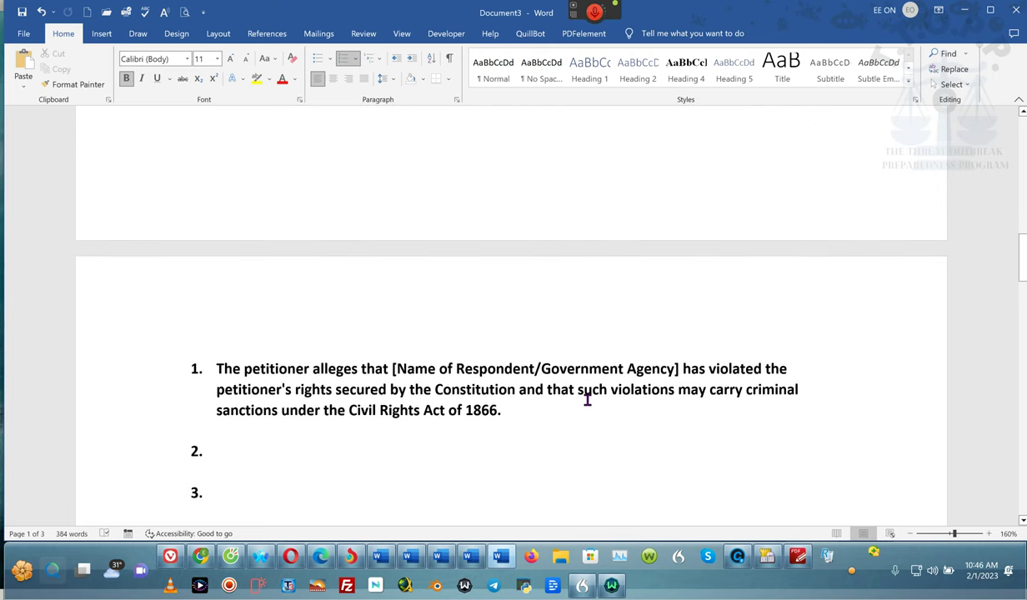
scroll(587, 400, up, 5)
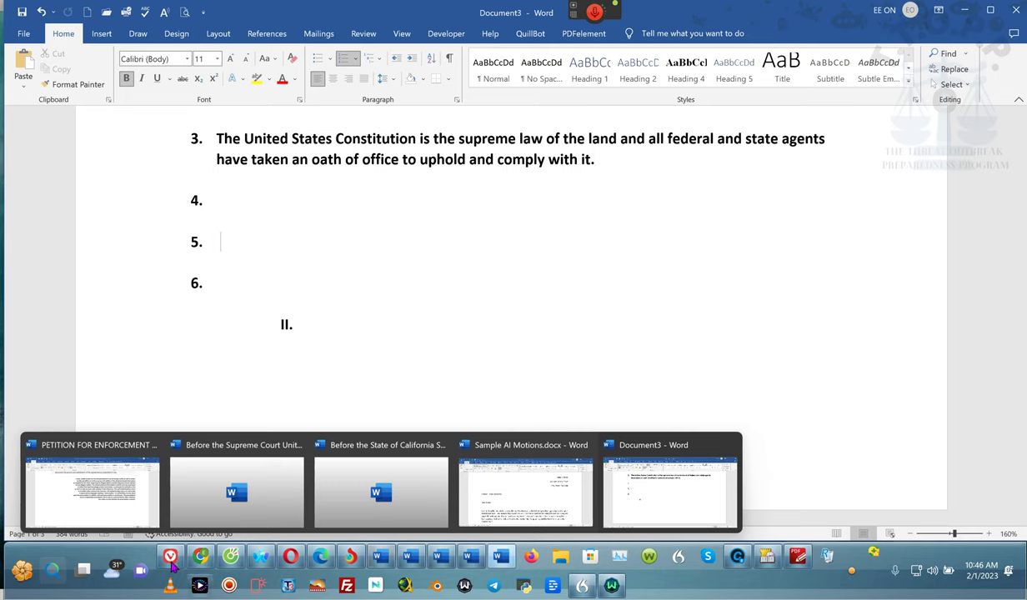
Step: Switch to Perplexity in Vivaldi and copy the full answer under "differences between legal terminology and english language"
mouse_move(169, 565)
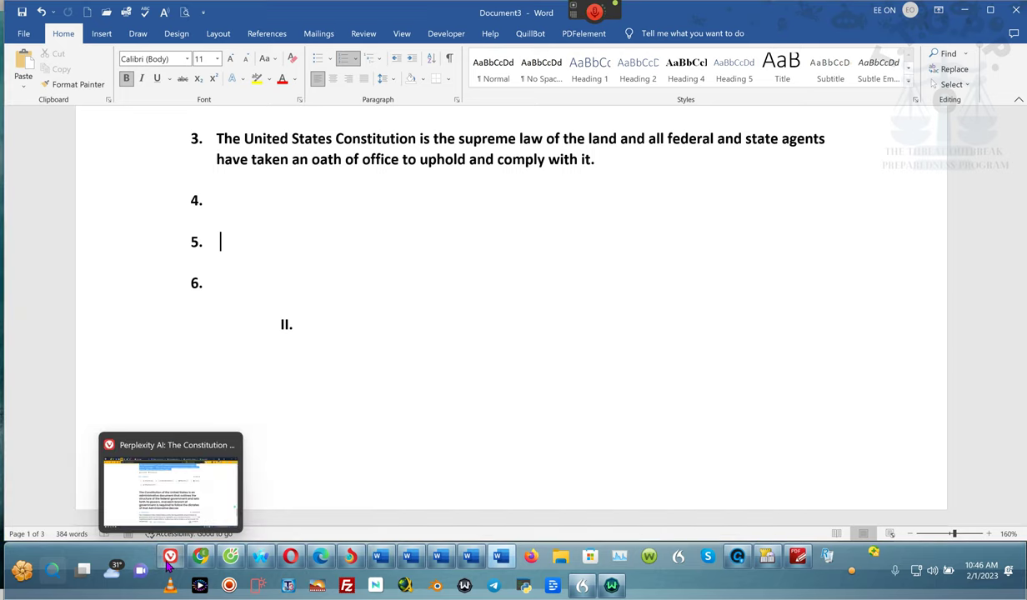
click(175, 502)
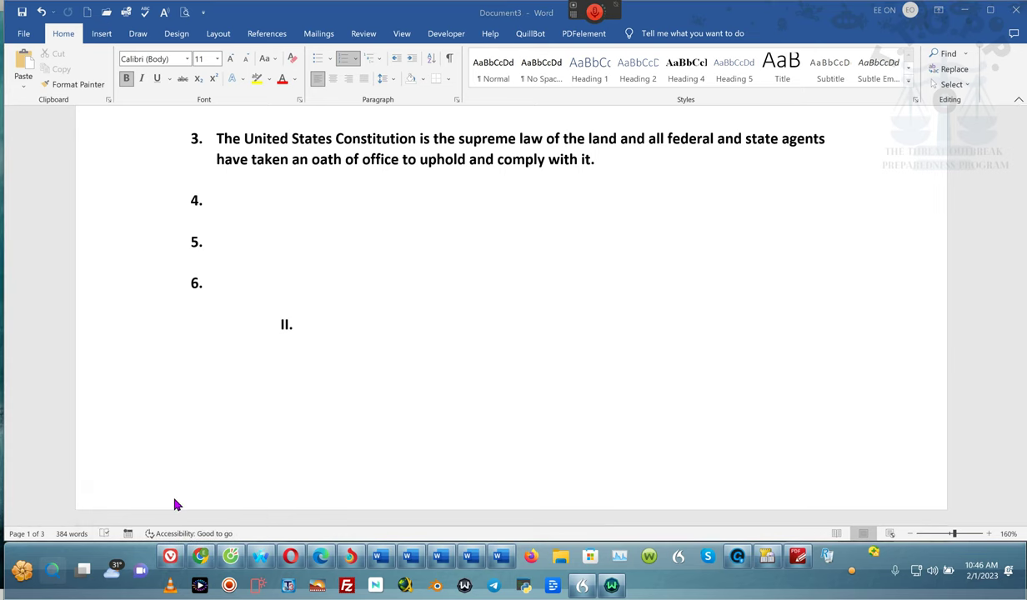
click(279, 285)
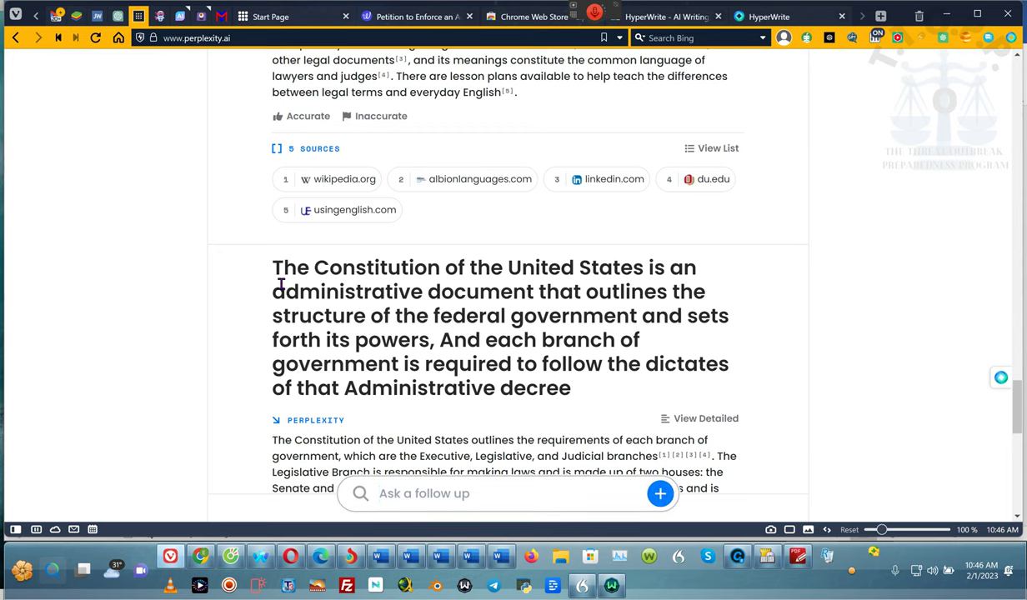
scroll(311, 354, down, 3)
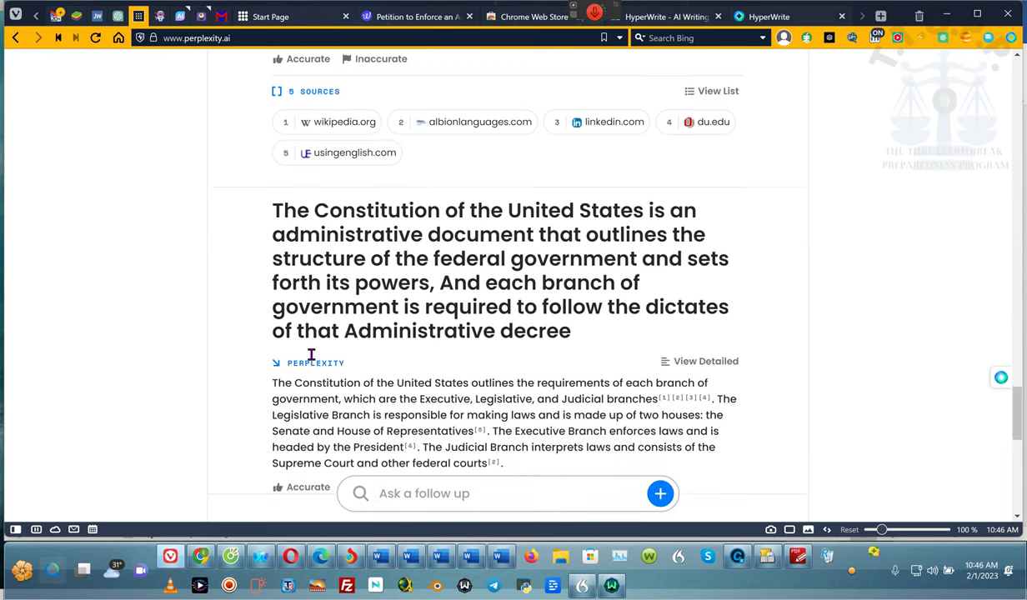
scroll(311, 354, down, 2)
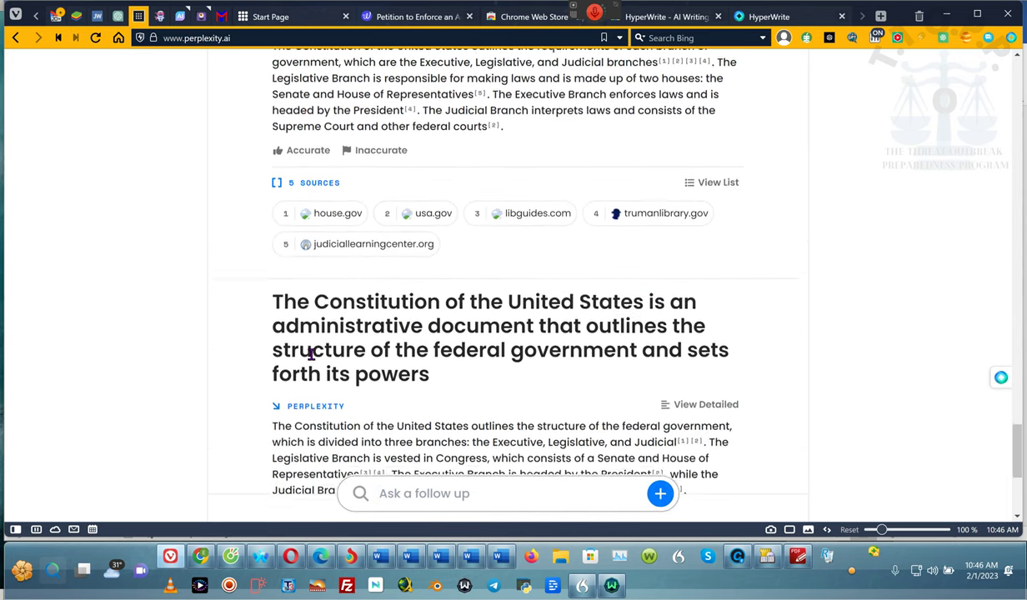
scroll(310, 355, up, 4)
scroll(311, 354, up, 5)
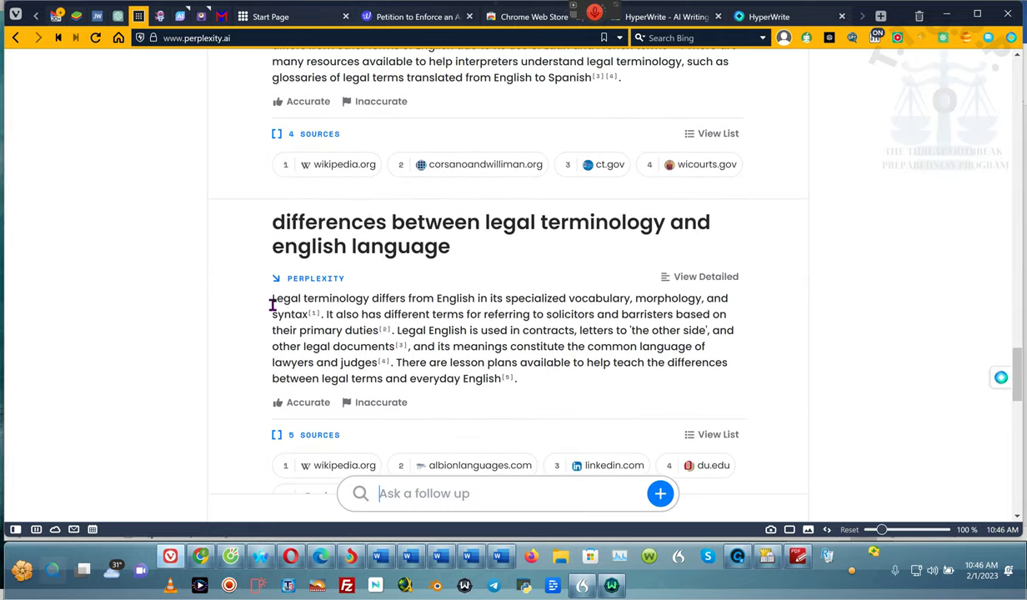
drag(274, 300, 564, 380)
key(ctrl+c)
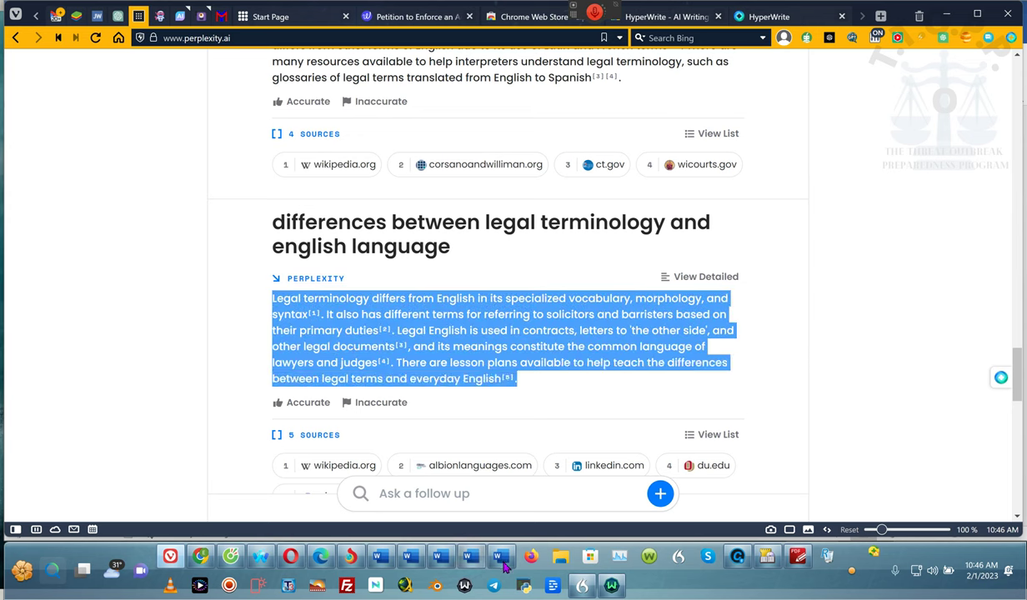
Step: Switch back to Document3 in Word and paste the copied legal terminology answer into item 5
click(477, 552)
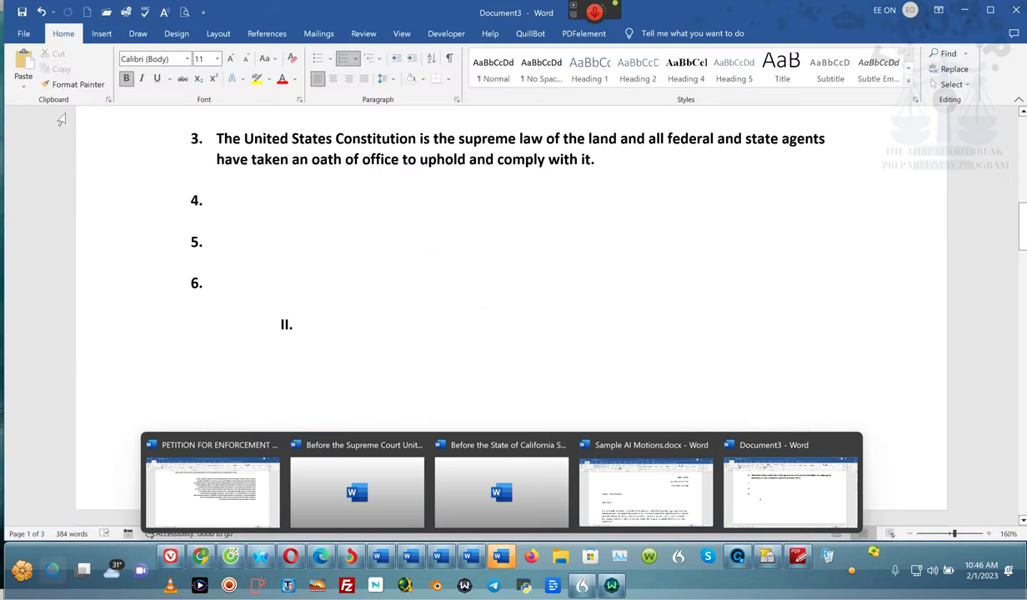
click(25, 83)
click(62, 121)
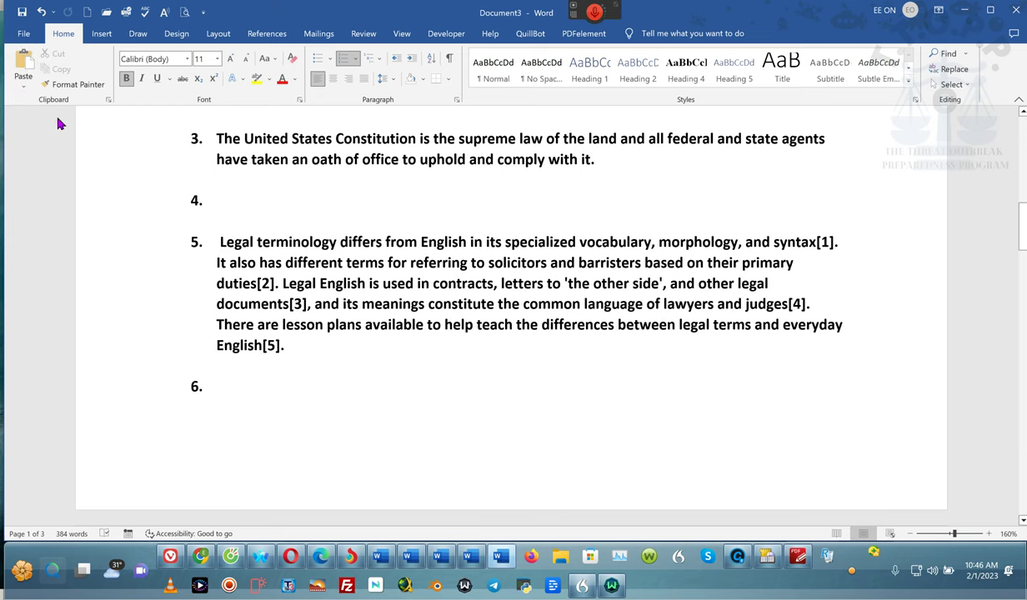
Step: Delete the citation markers [2], [4] and [5] from the legal terminology paragraph in item 5
drag(275, 286, 243, 287)
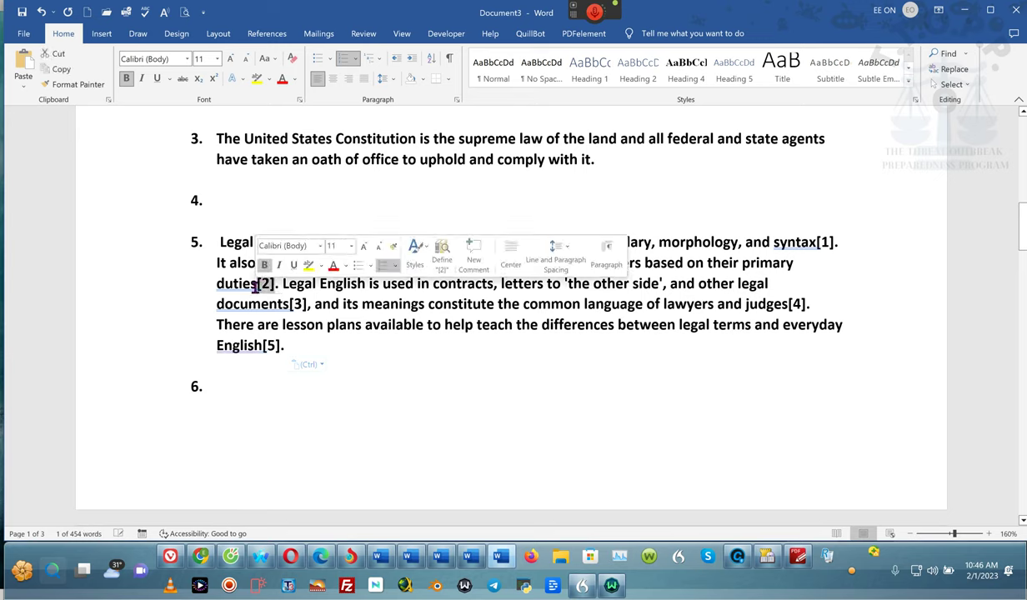
key(Delete)
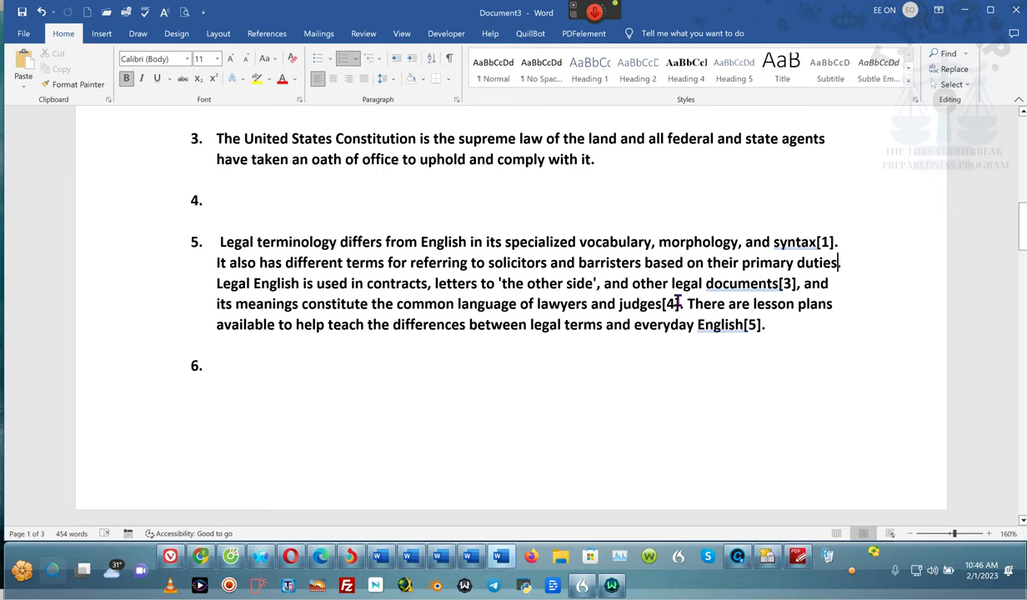
mouse_move(677, 304)
mouse_down()
mouse_move(640, 306)
mouse_move(664, 304)
mouse_up()
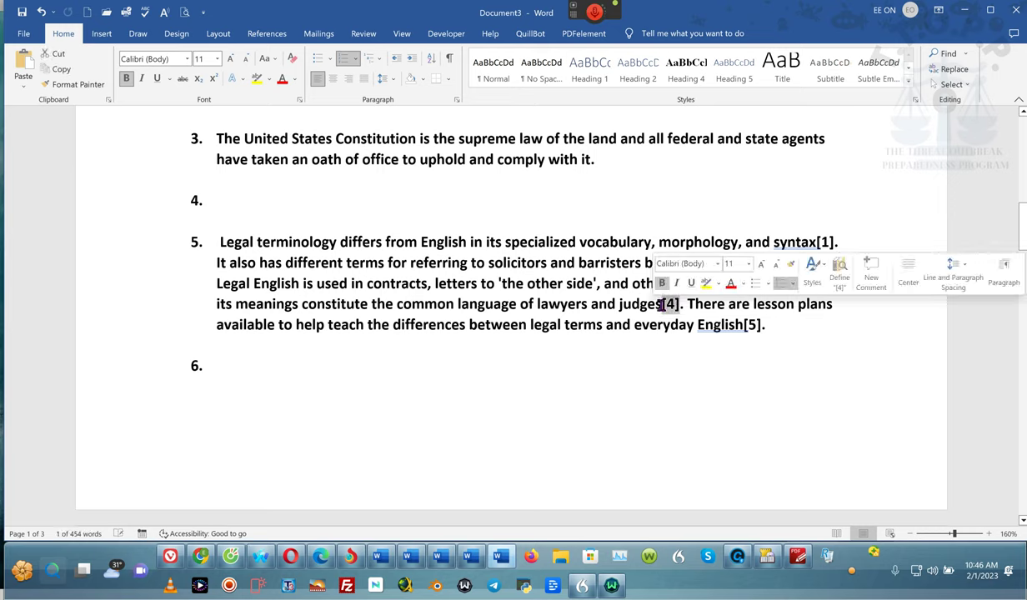
key(Delete)
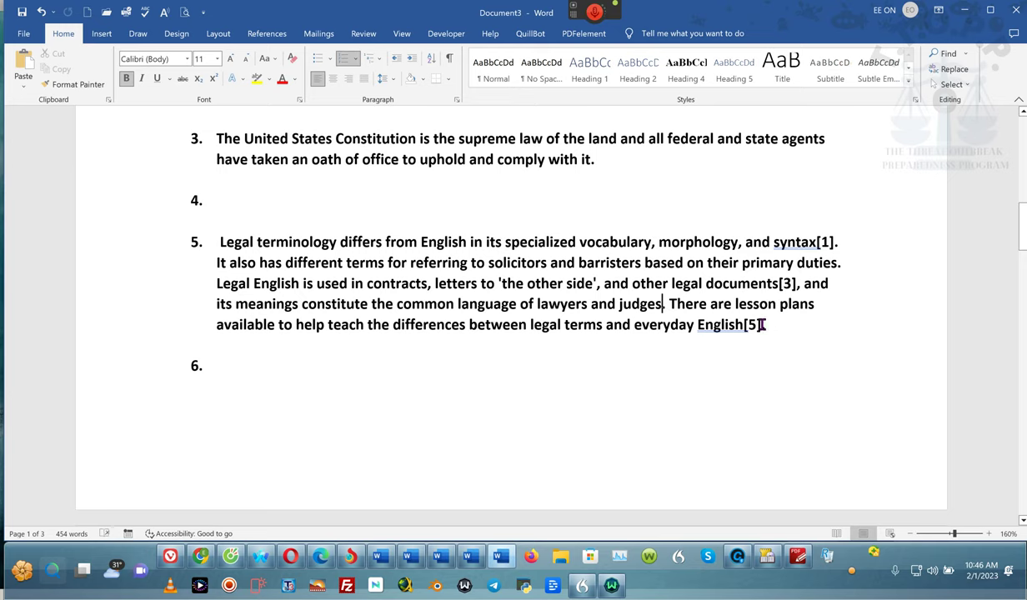
drag(761, 325, 739, 326)
key(Delete)
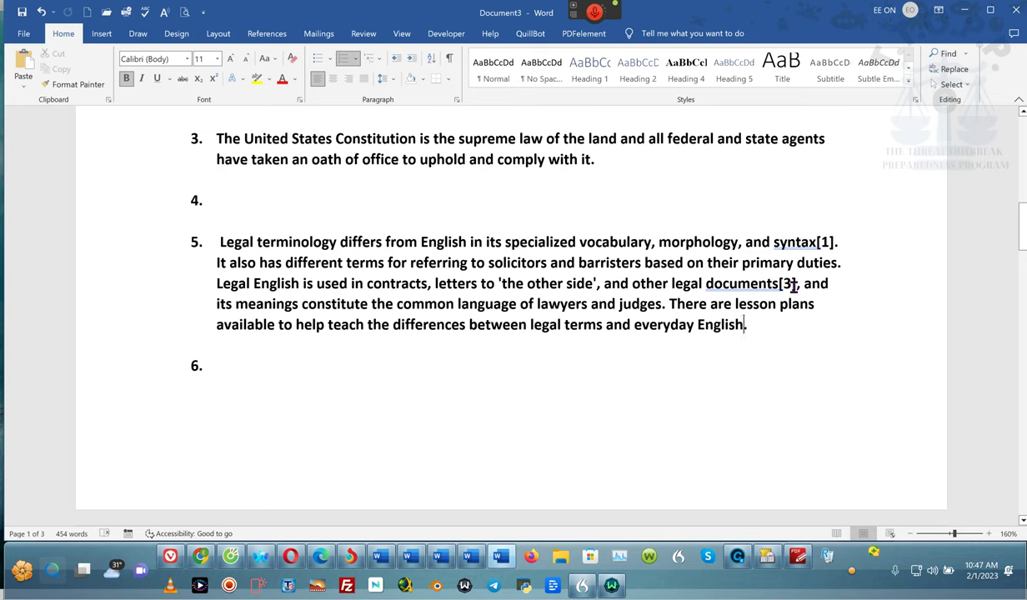
Step: Delete the citation markers [3] and [1] from item 5 and remove the extra space before "Legal terminology"
mouse_move(796, 284)
mouse_down()
mouse_move(809, 281)
mouse_move(733, 285)
mouse_move(777, 288)
mouse_up()
click(787, 286)
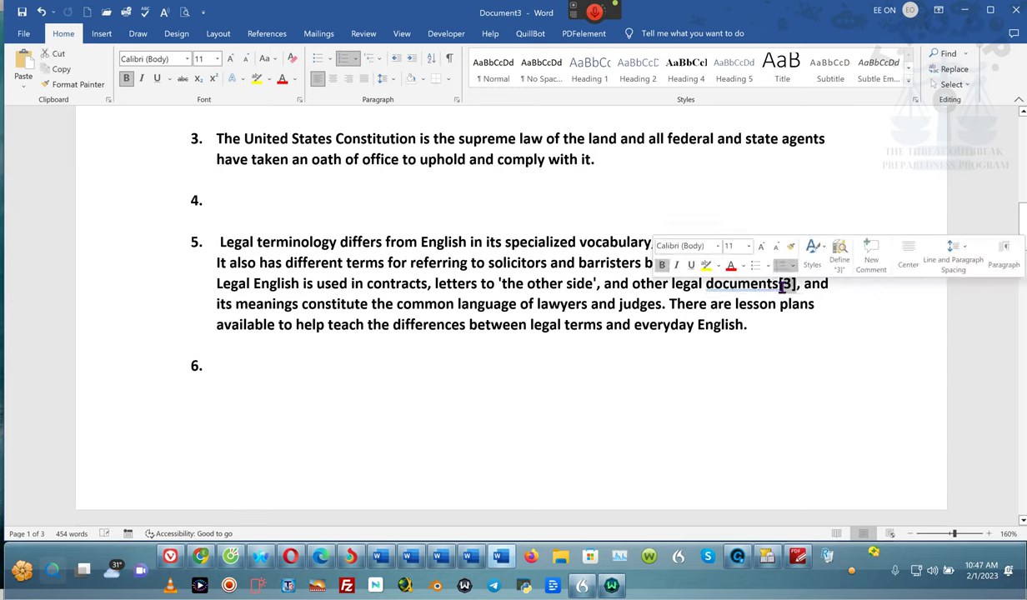
key(Delete)
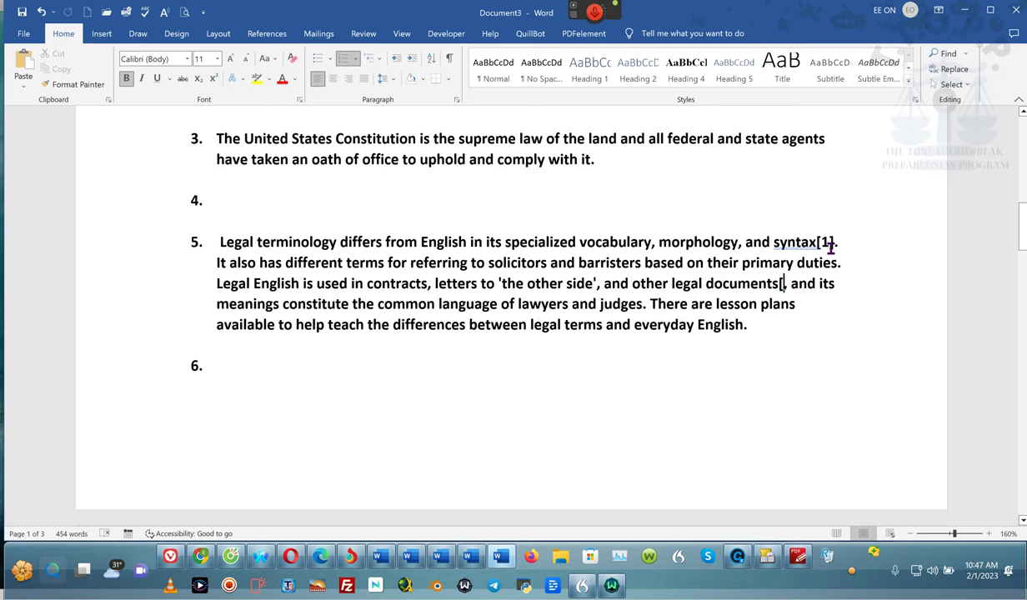
key(BackSpace)
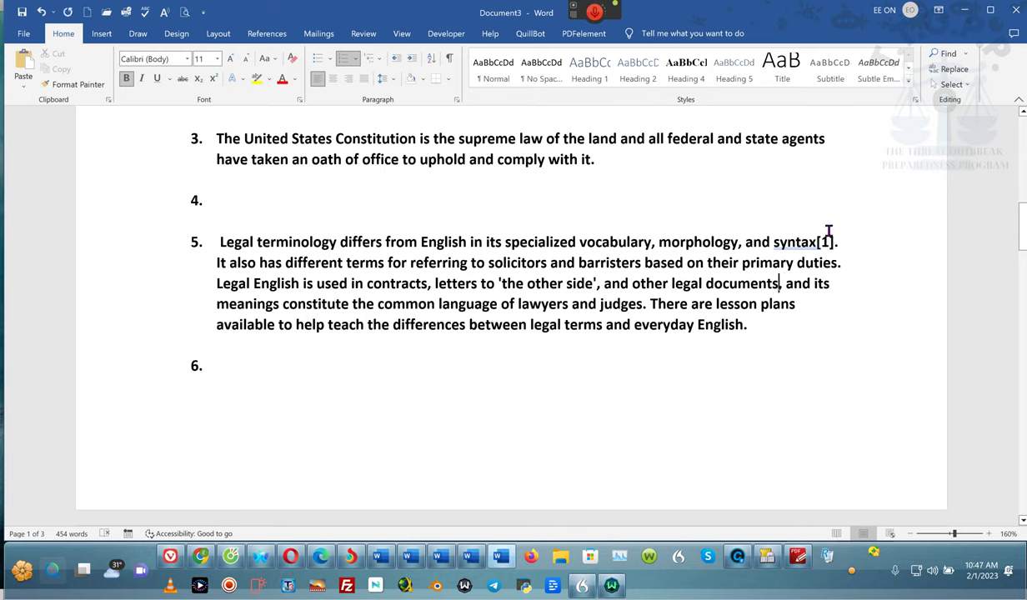
click(832, 241)
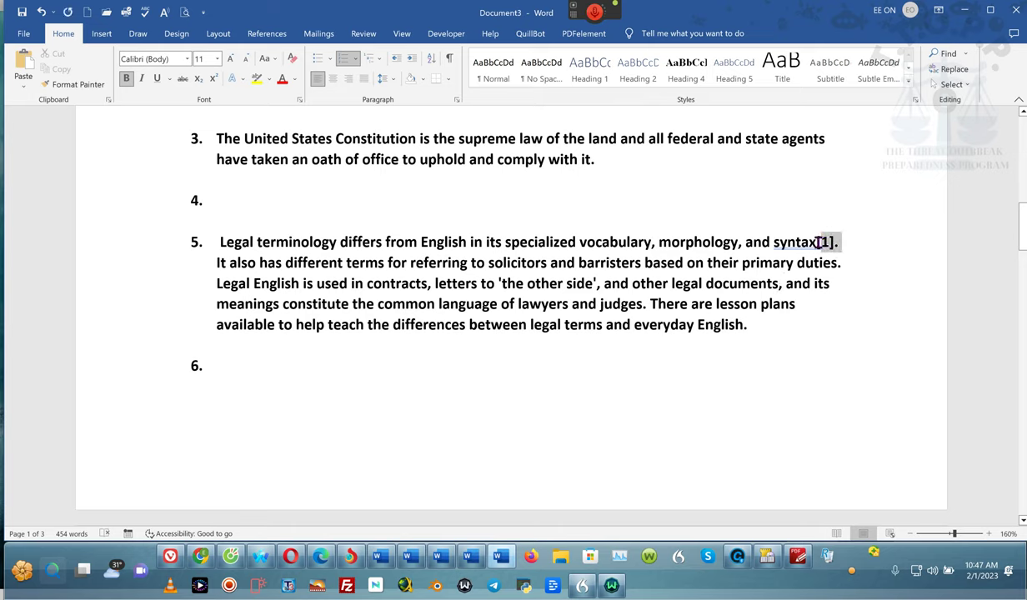
double_click(824, 241)
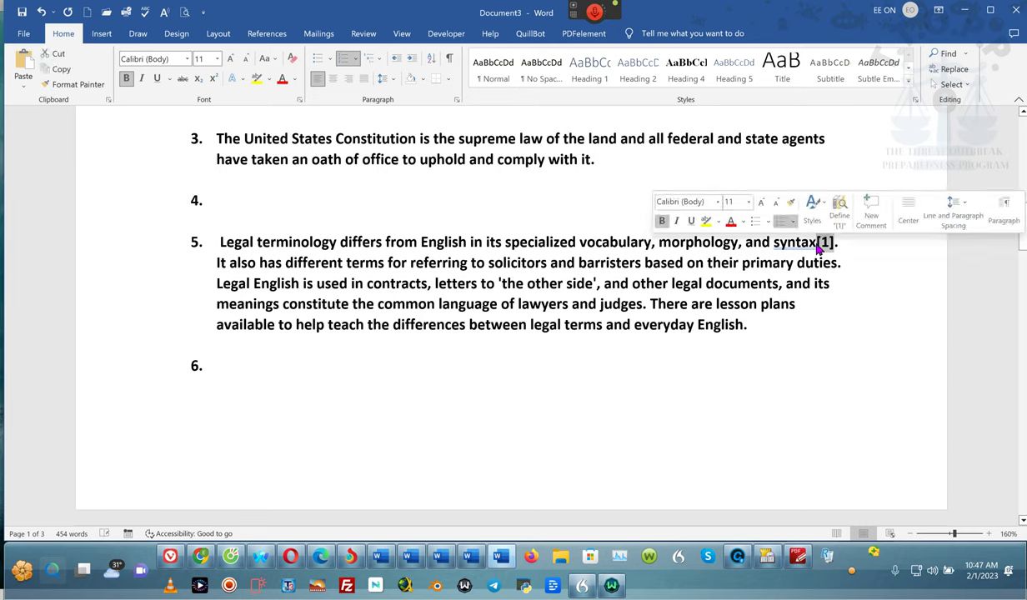
key(Delete)
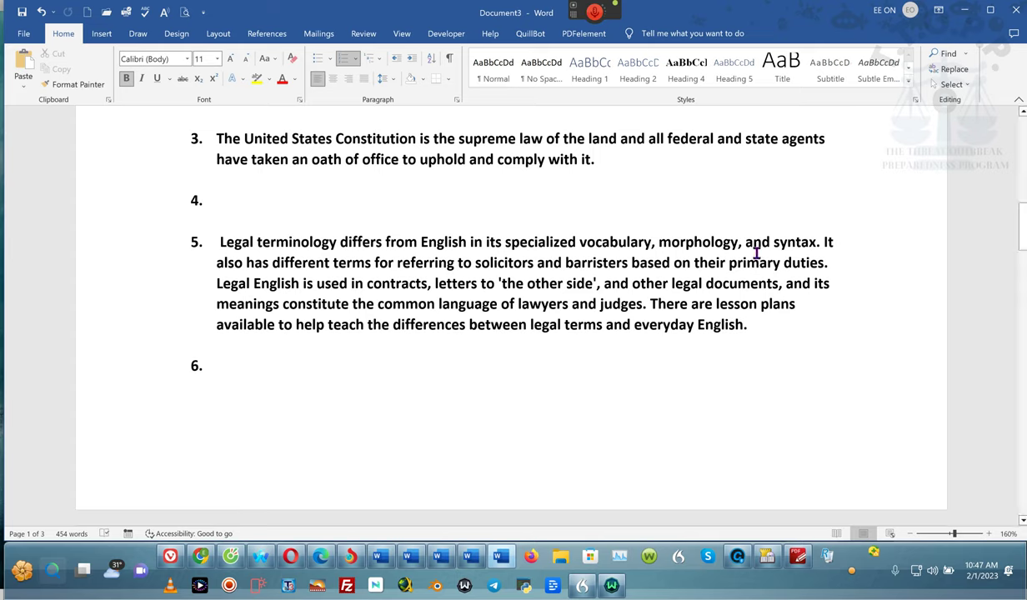
click(221, 242)
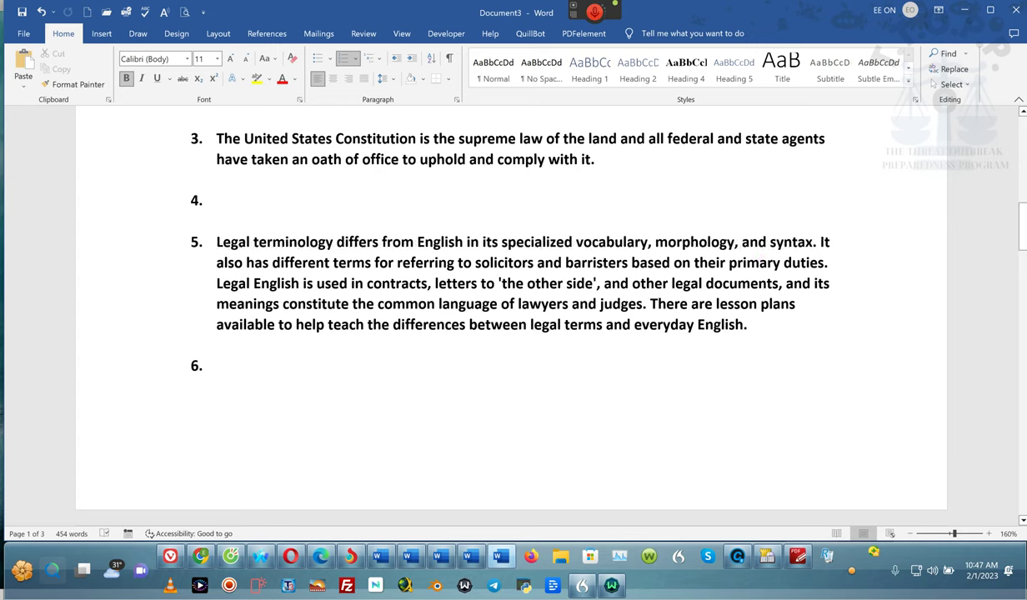
key(BackSpace)
Step: Switch to the Perplexity page in Vivaldi and review the answer to the submitted Constitution sentence
mouse_move(171, 554)
click(168, 565)
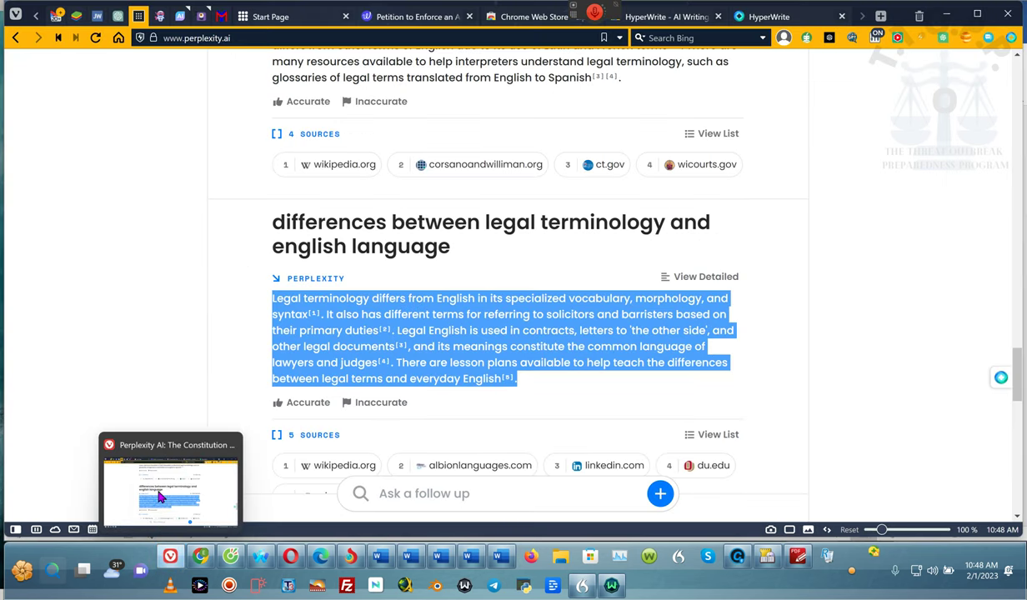
scroll(614, 421, down, 10)
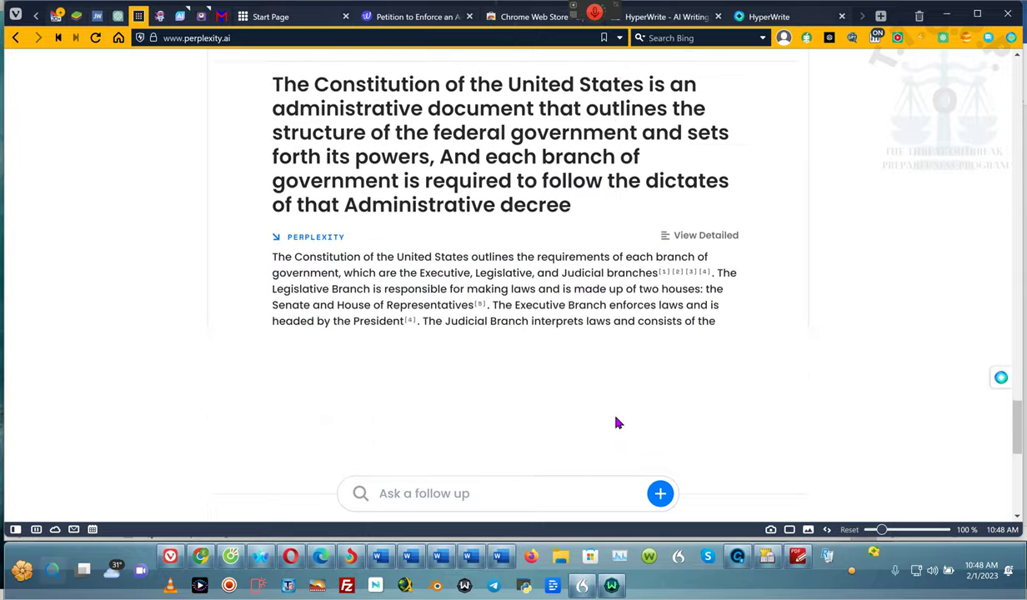
scroll(614, 422, down, 4)
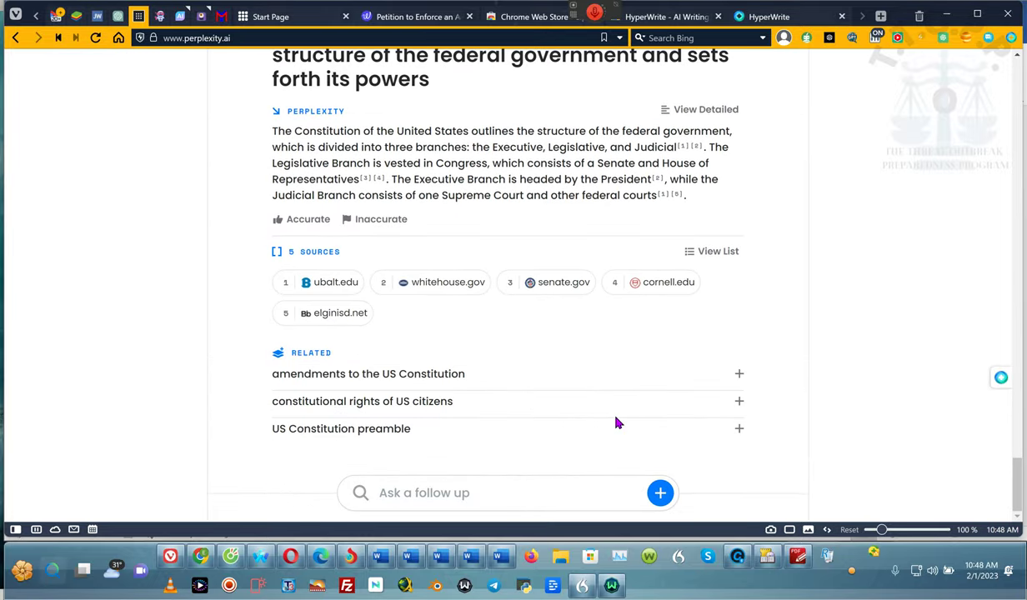
scroll(614, 422, up, 3)
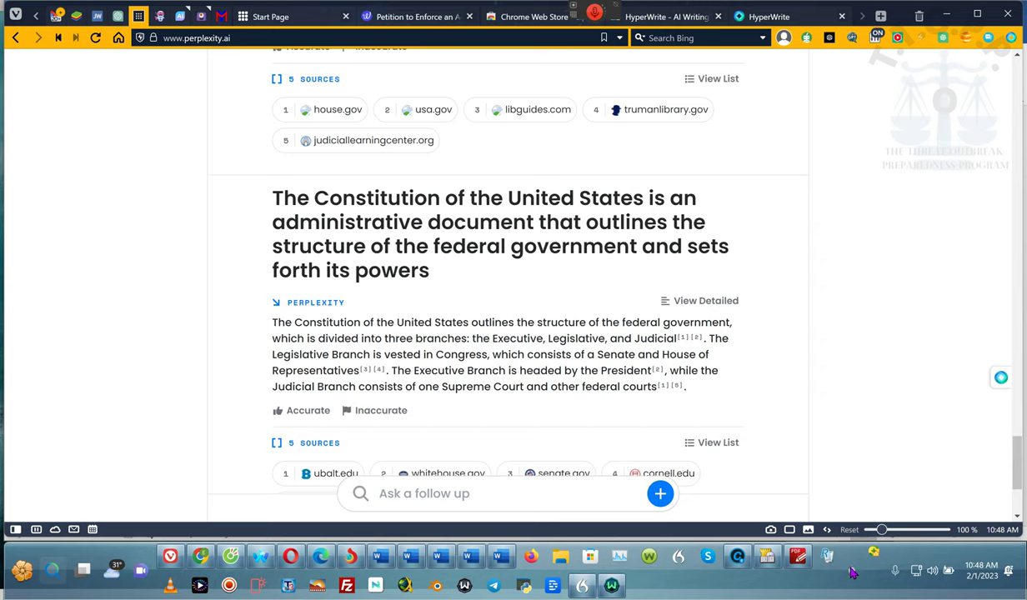
click(851, 572)
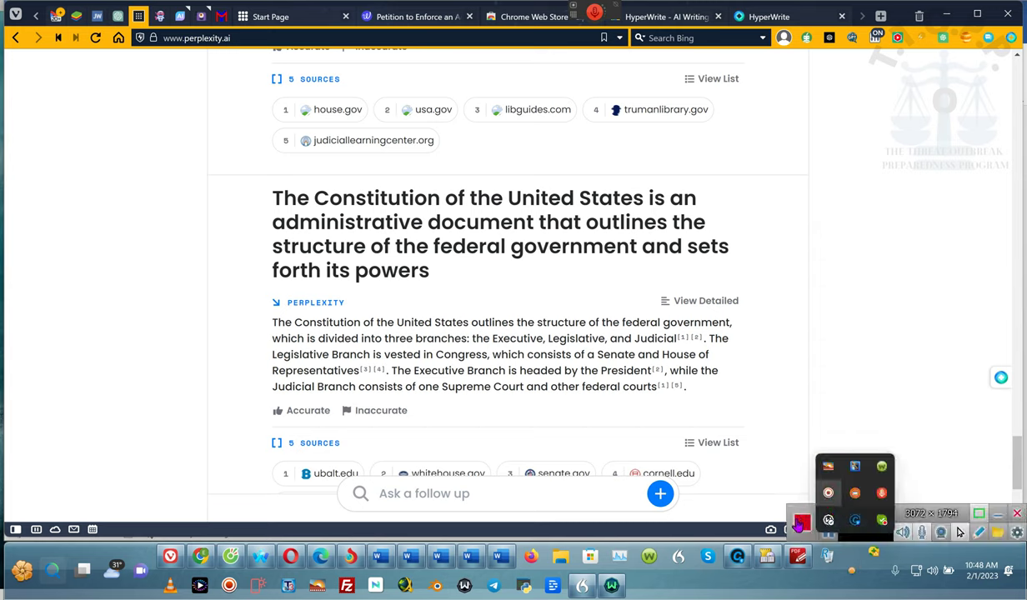
Step: Expand the Perplexity answer on the Constitution to its detailed version and copy the whole answer text
click(828, 494)
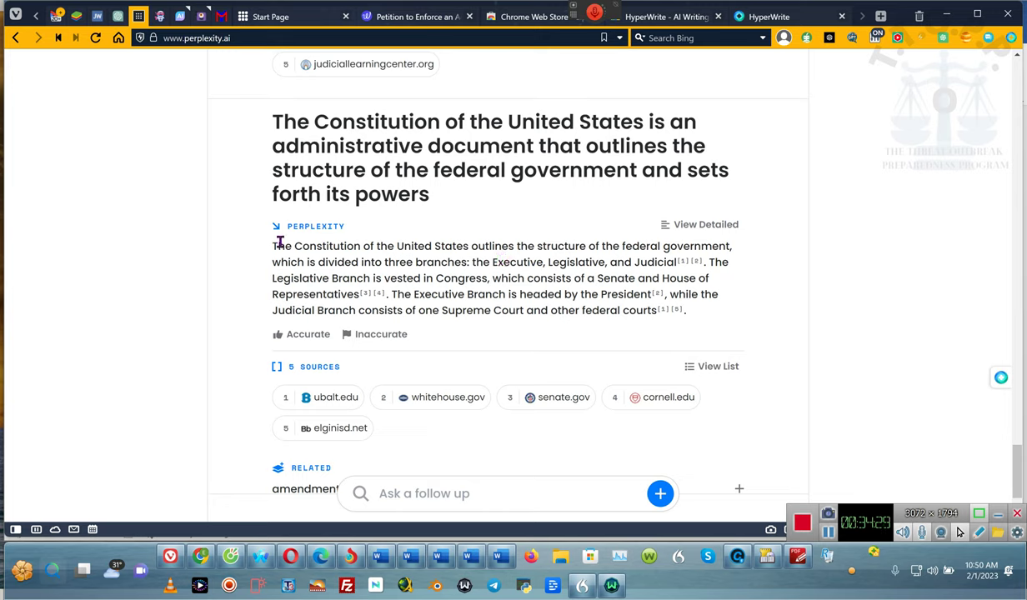
click(705, 225)
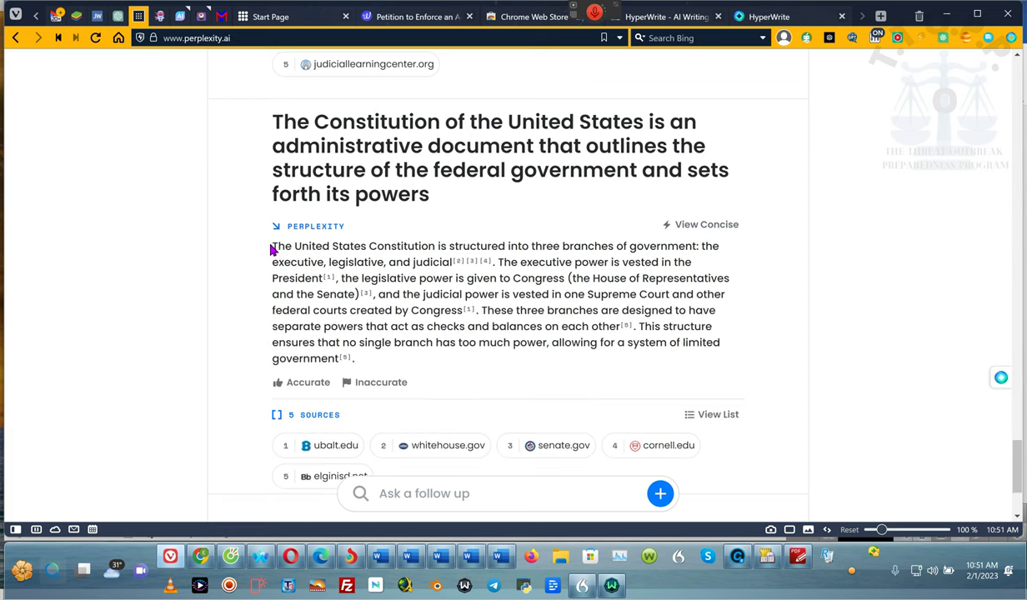
drag(272, 245, 440, 371)
key(ctrl+c)
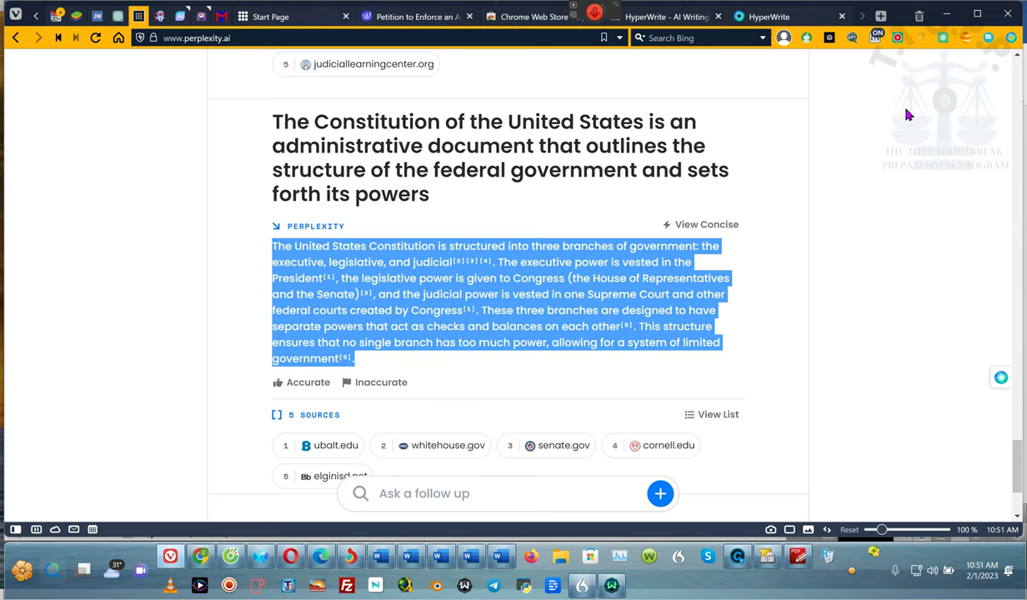
Step: Switch to Document3 in Word and delete item 1's last sentence, from "It was drafted by delegates" through "27 amendments"
click(947, 18)
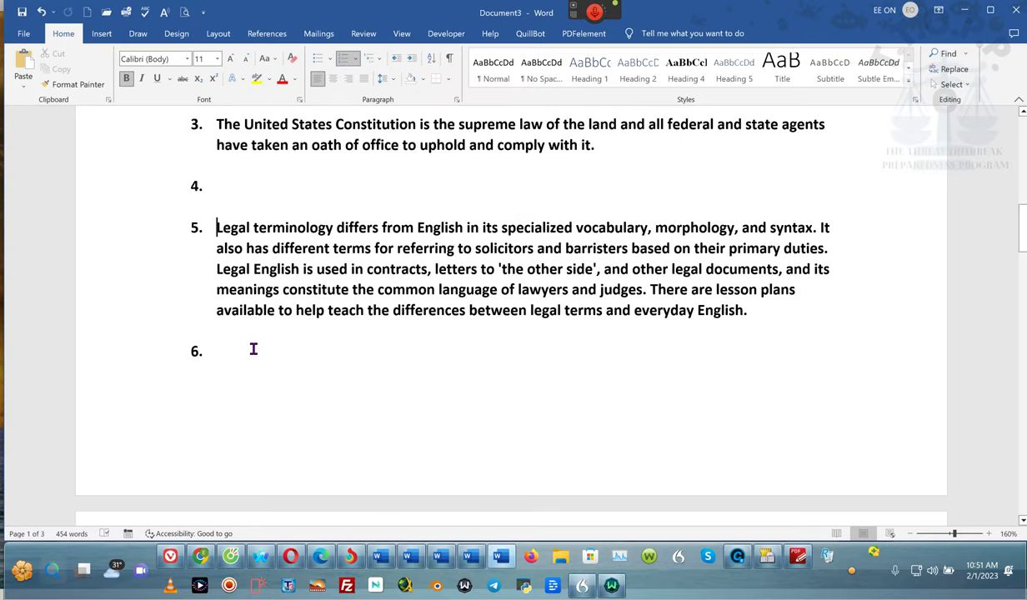
scroll(254, 349, up, 10)
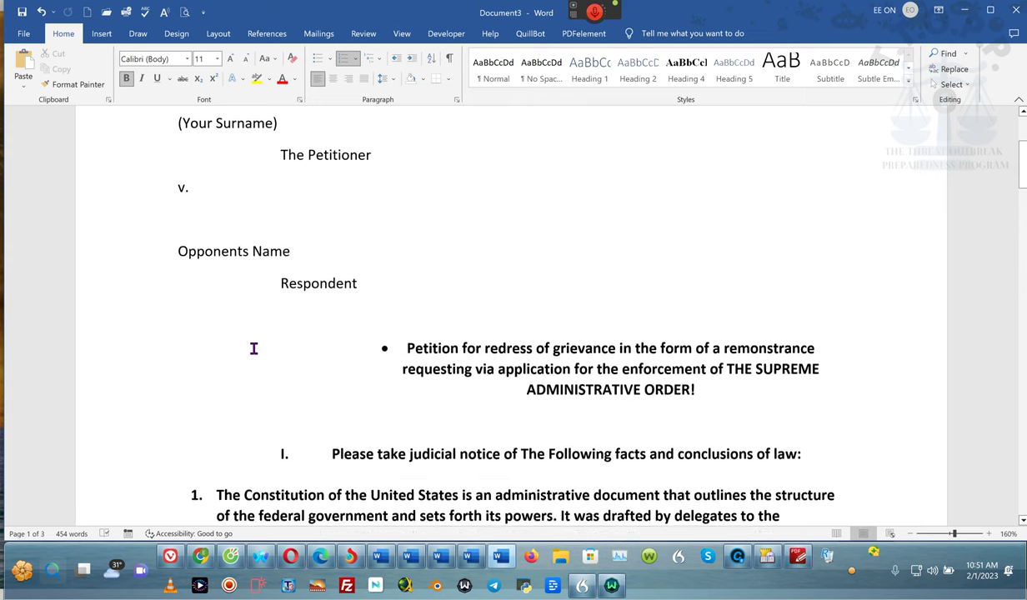
scroll(254, 349, down, 4)
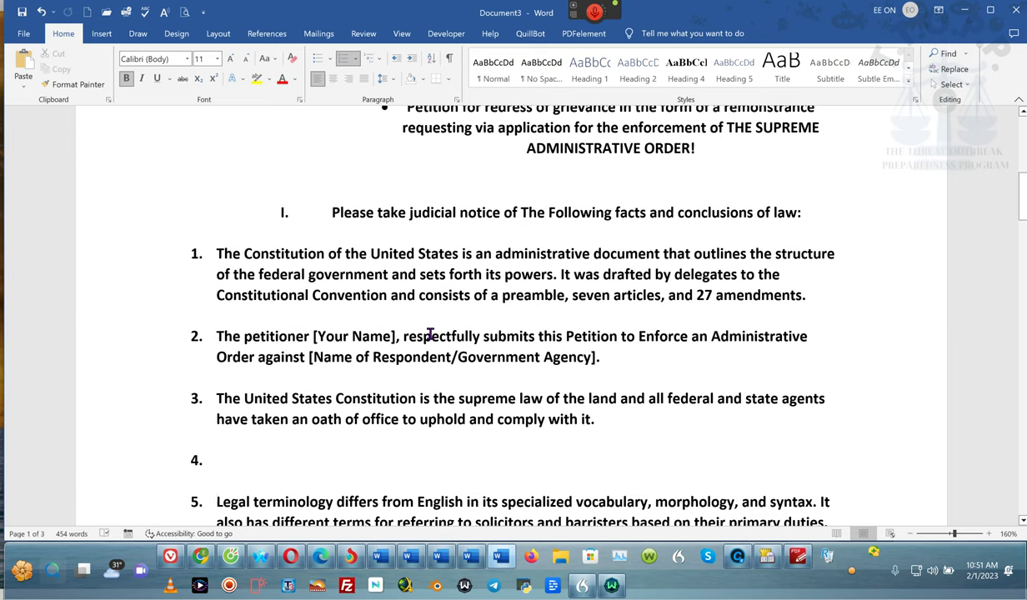
drag(562, 275, 805, 298)
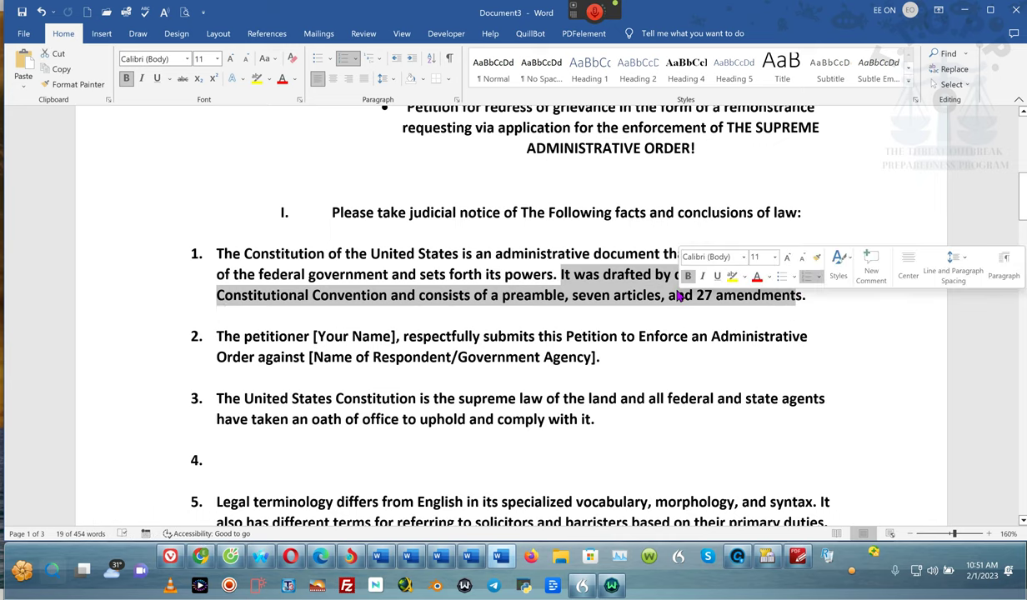
key(BackSpace)
key(BackSpace)
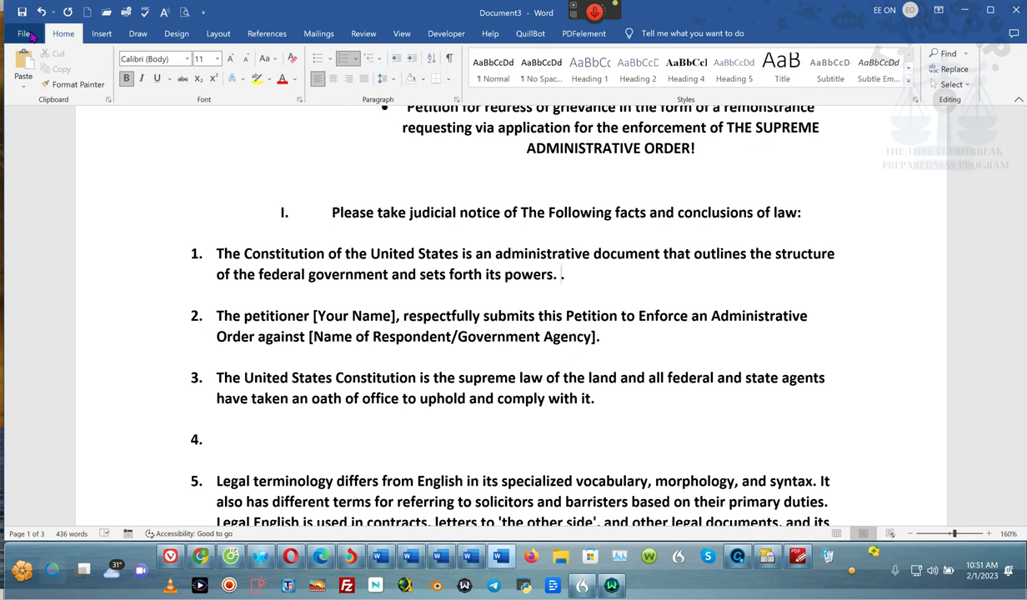
Step: Paste the copied detailed answer as text only after "sets forth its powers." in item 1
click(26, 37)
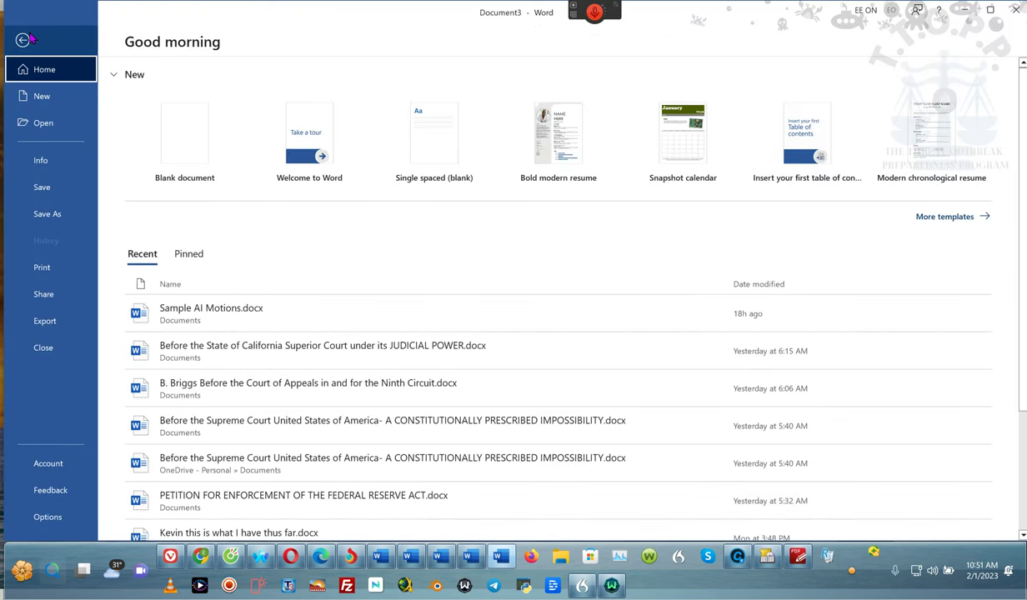
click(24, 39)
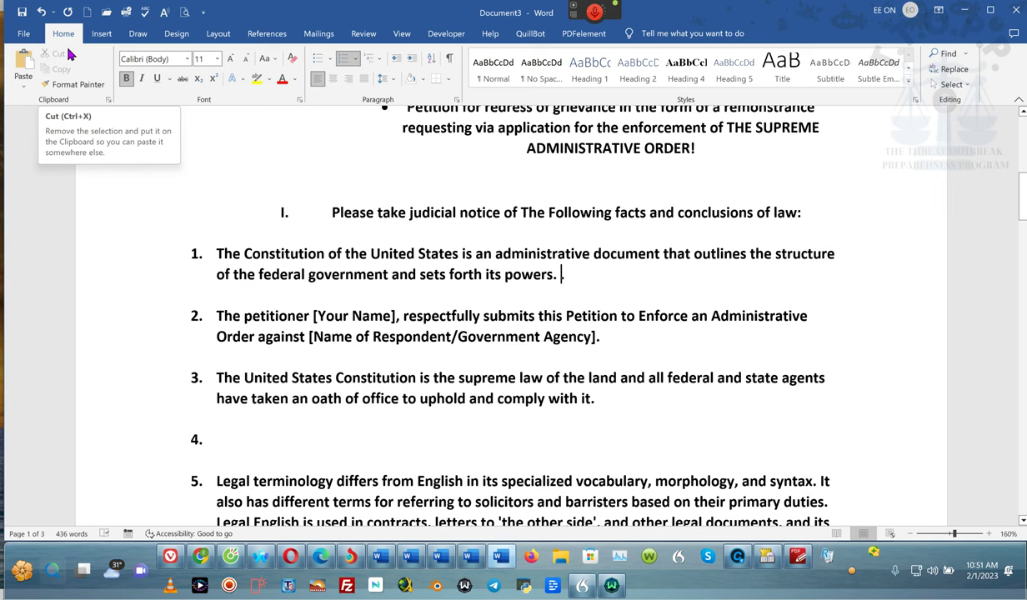
click(23, 83)
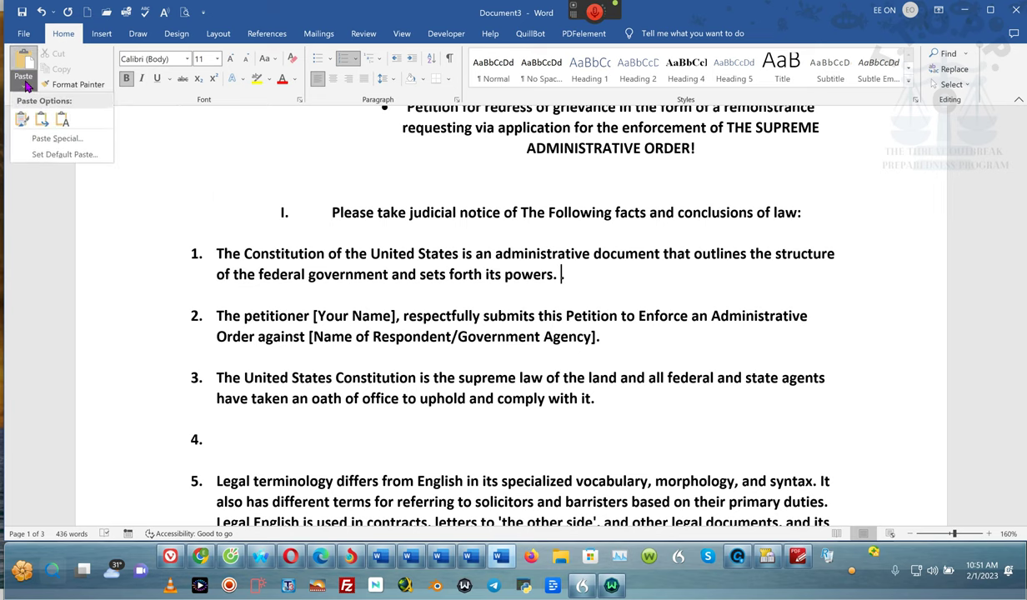
click(58, 115)
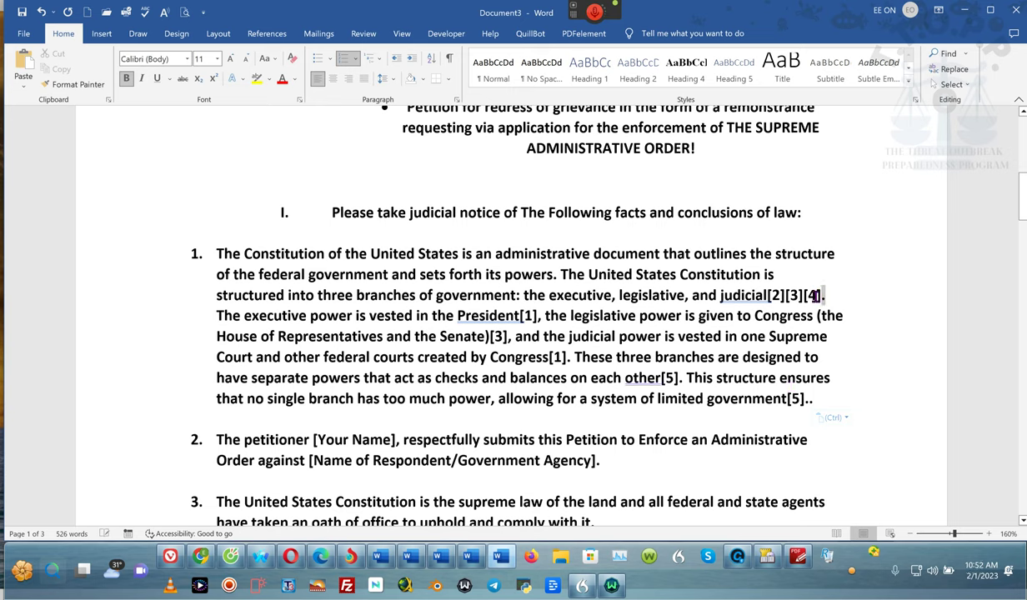
Step: Delete the citation markers [2][3][4] after "judicial" and [1] after "President" in item 1, keeping the period and comma
drag(814, 295, 769, 301)
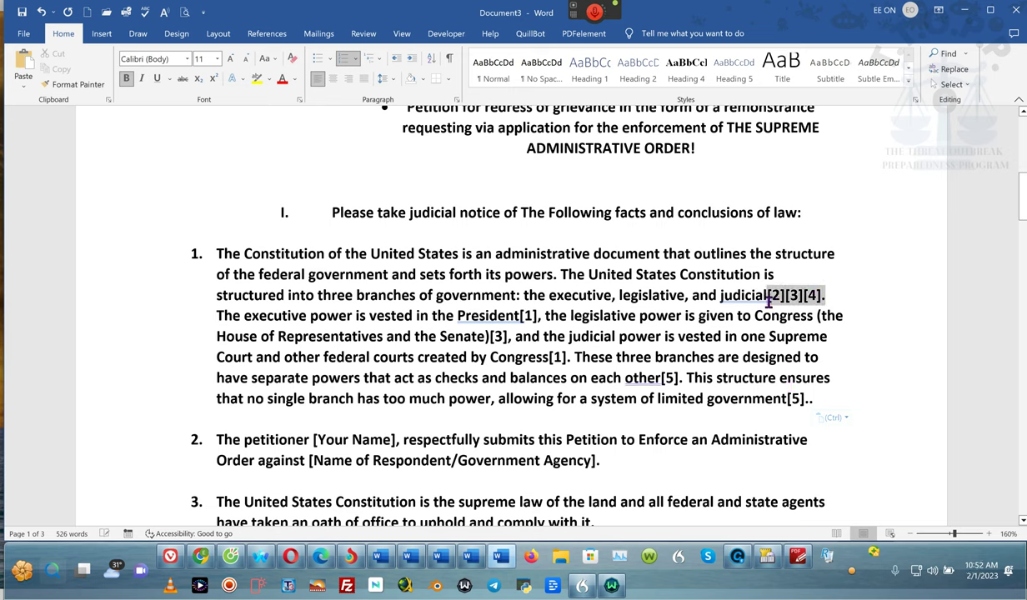
key(BackSpace)
text(.)
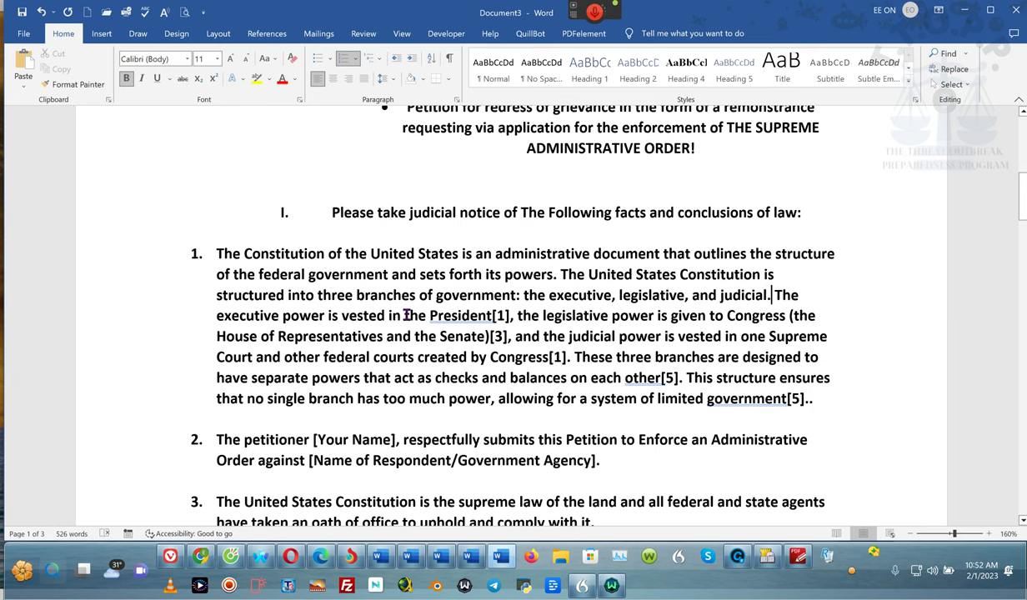
drag(492, 315, 507, 315)
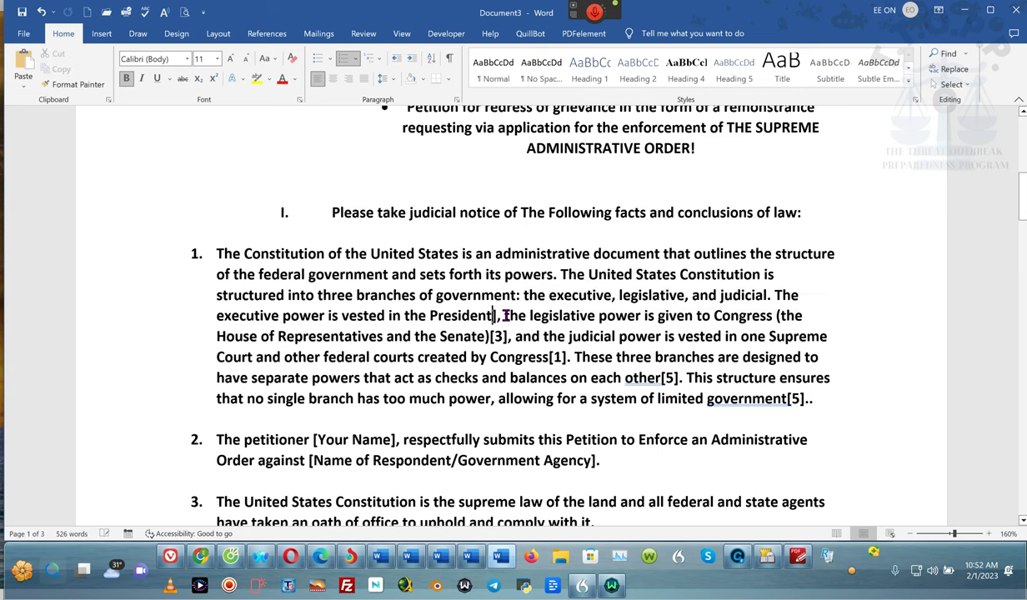
key(BackSpace)
text(,)
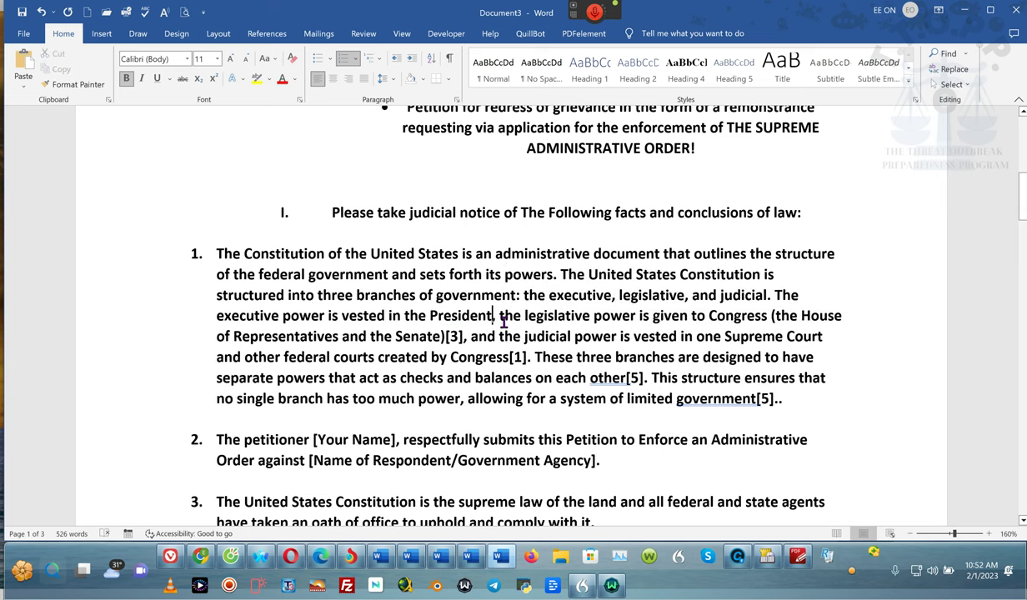
Step: Delete the citation markers [3] after "Senate)" and [1] after "Congress" in item 1
drag(461, 336, 447, 336)
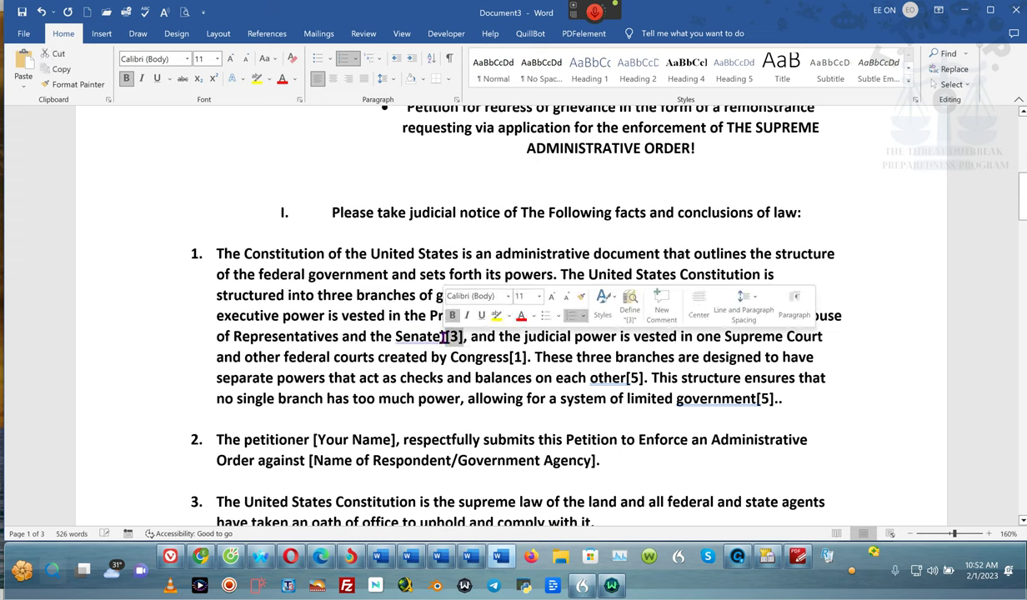
key(BackSpace)
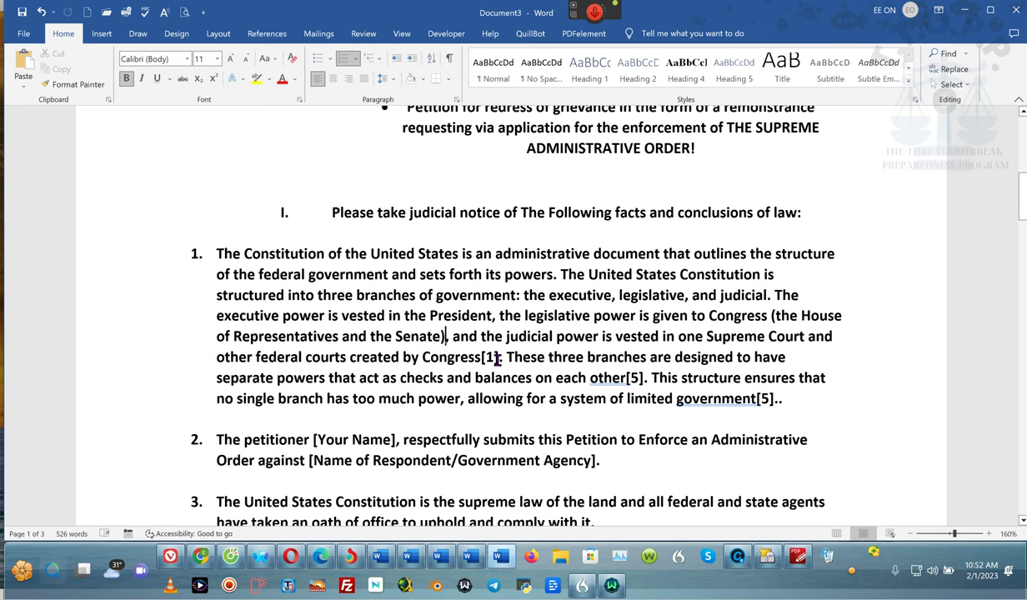
right_click(493, 470)
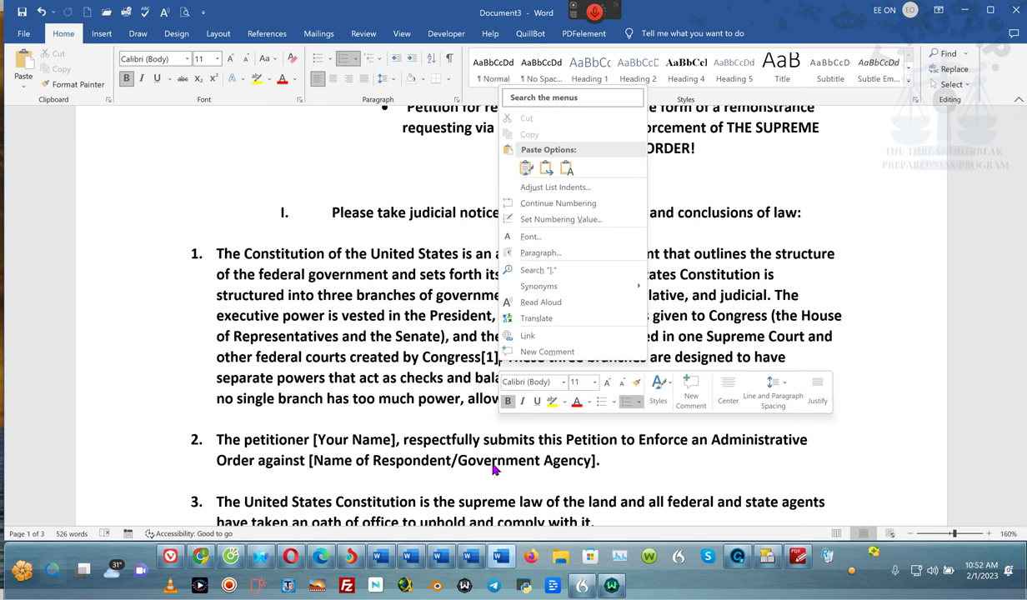
click(496, 396)
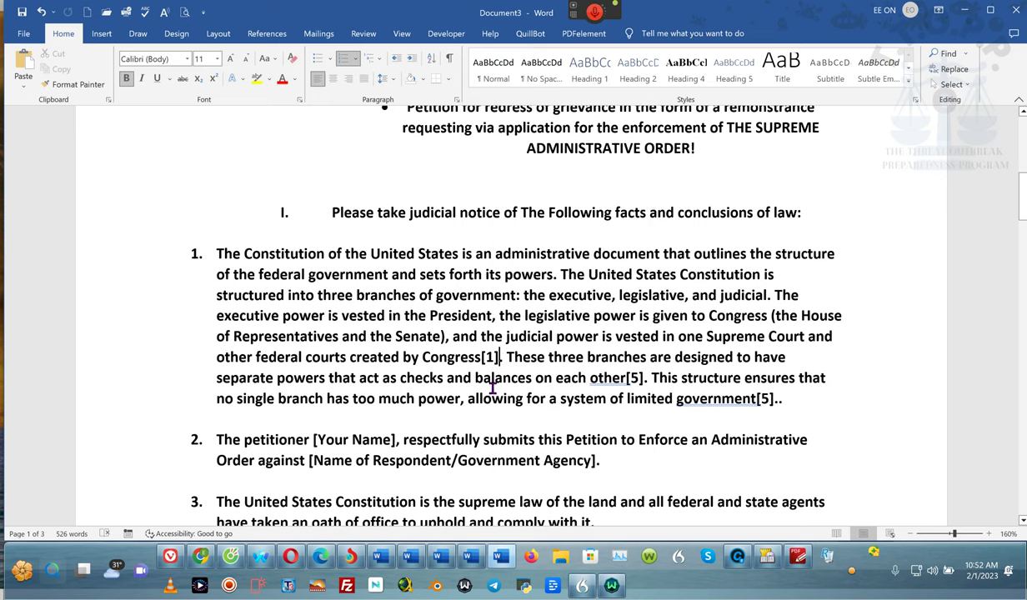
key(BackSpace)
key(BackSpace)
key(BackSpace)
key(BackSpace)
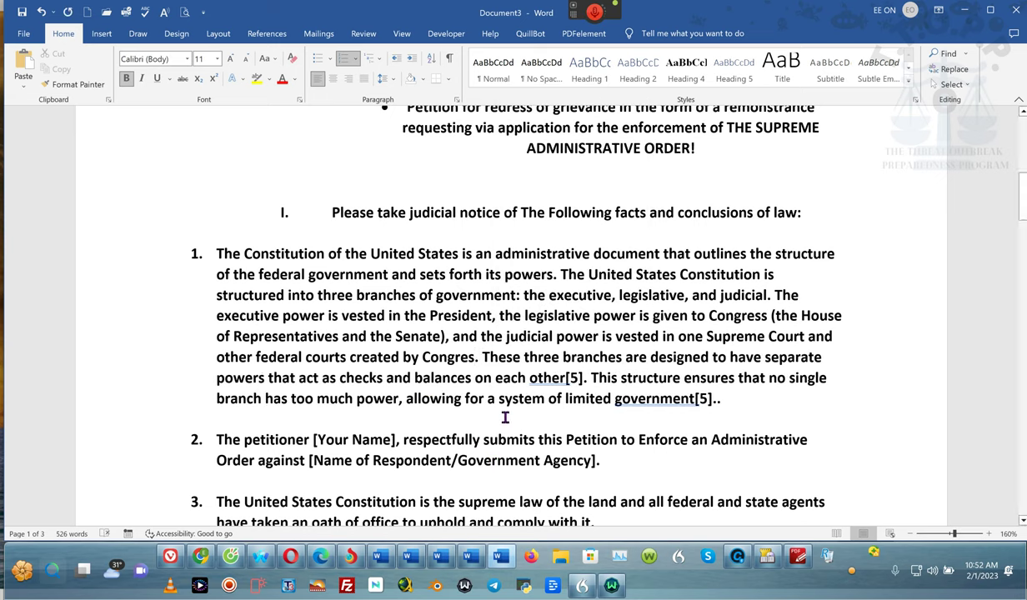
text(s)
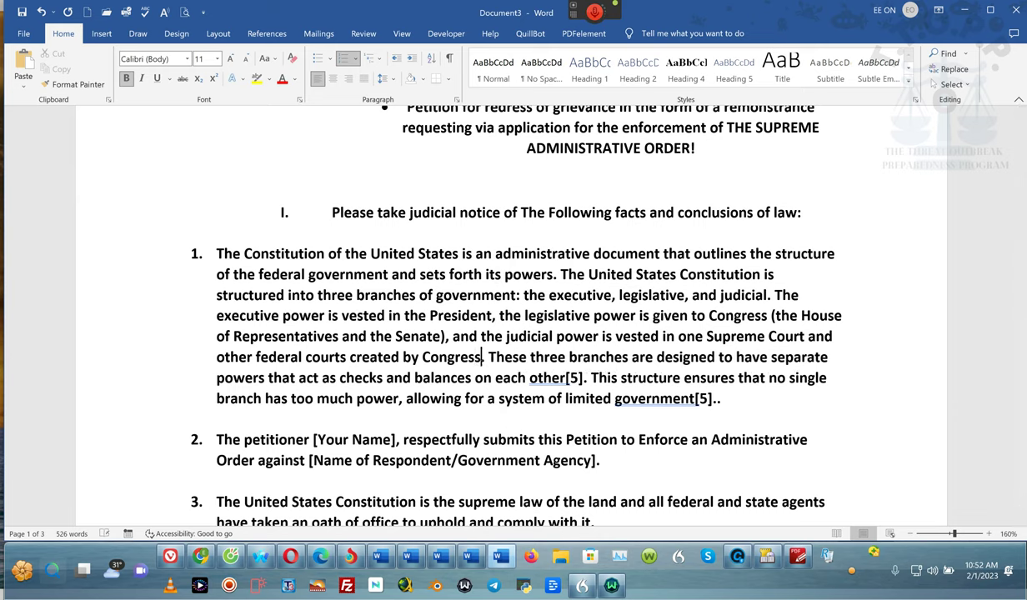
Step: Delete both [5] citation markers after "other" and "government" in item 1, along with the duplicate final period
click(585, 377)
key(BackSpace)
key(BackSpace)
key(BackSpace)
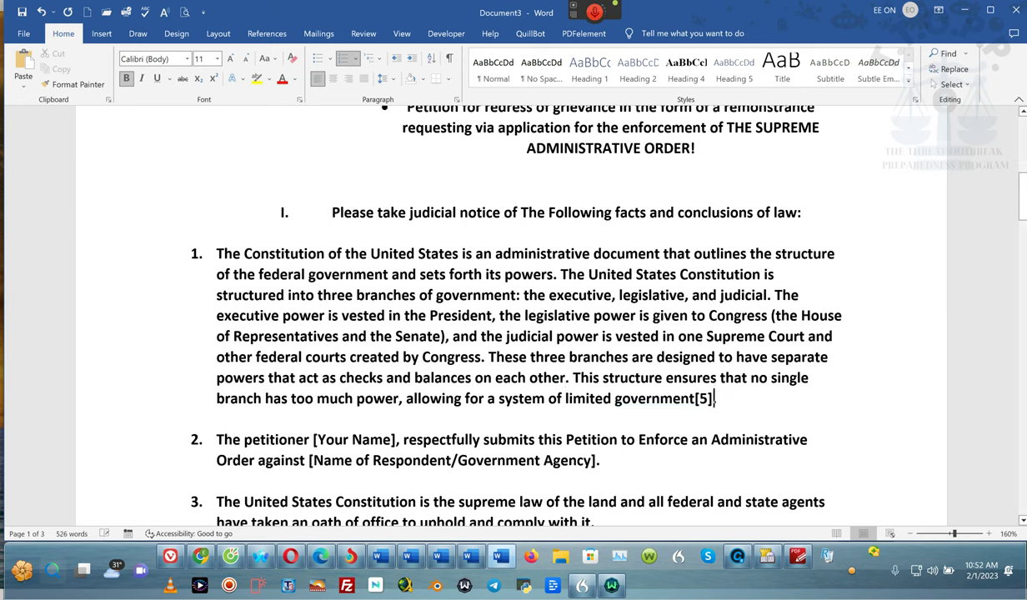
key(BackSpace)
key(BackSpace)
key(BackSpace)
Step: Delete "and other federal courts created by Congress" from item 1 and end the sentence with a period after "Supreme Court"
drag(259, 356, 298, 359)
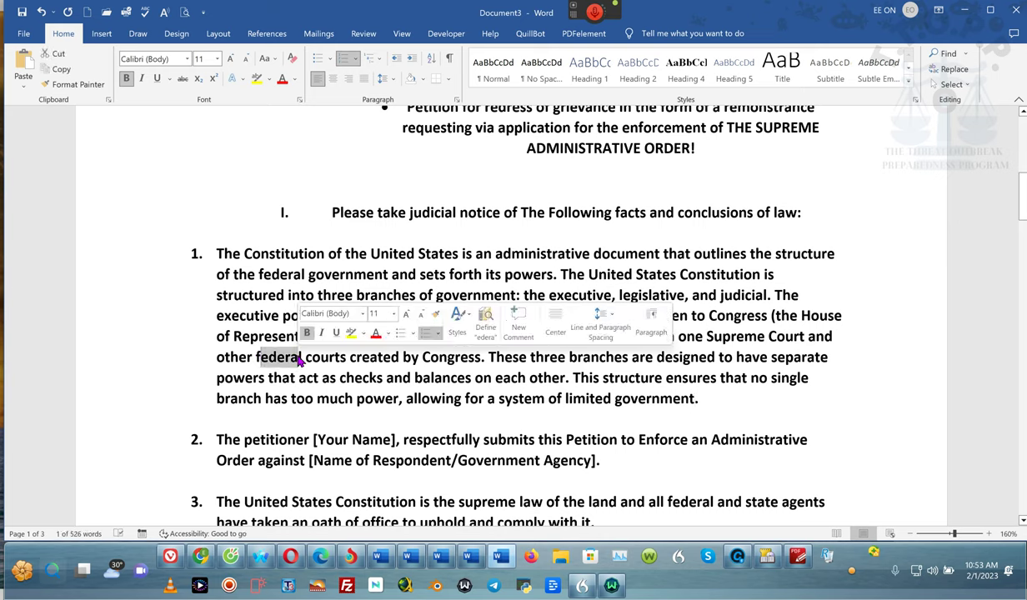
click(484, 357)
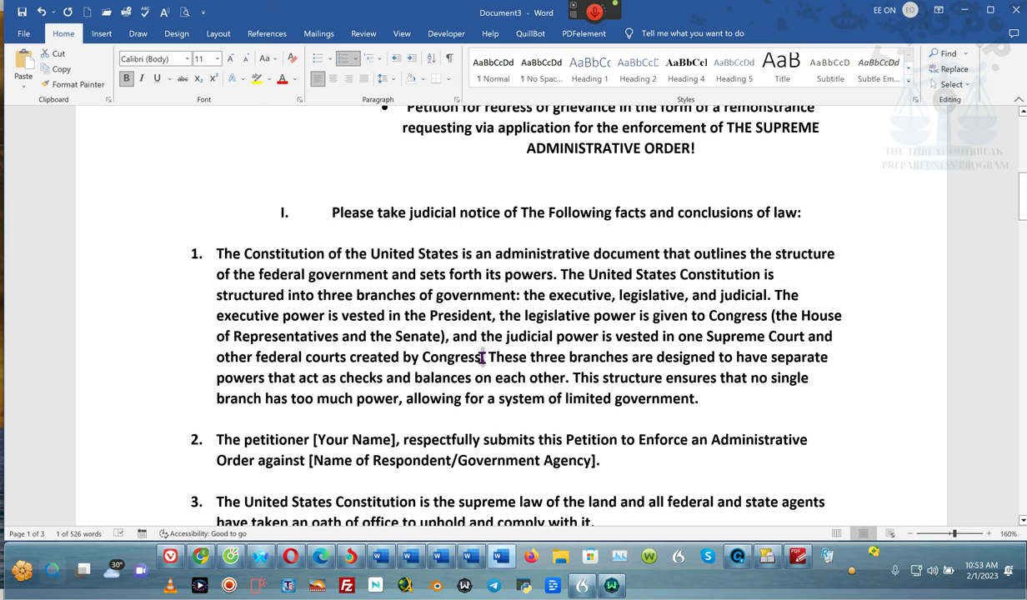
drag(482, 357, 807, 342)
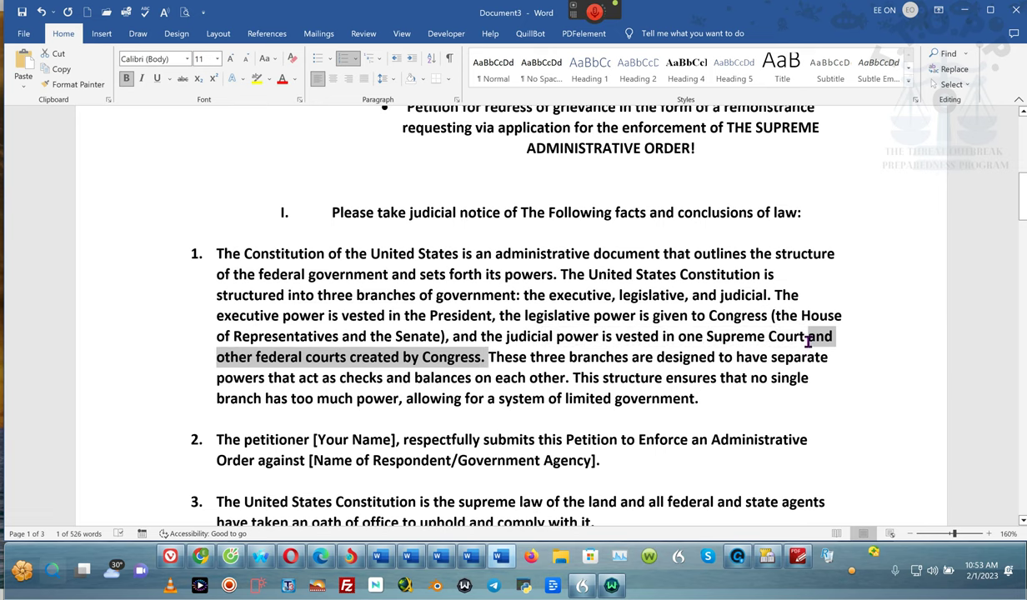
key(Delete)
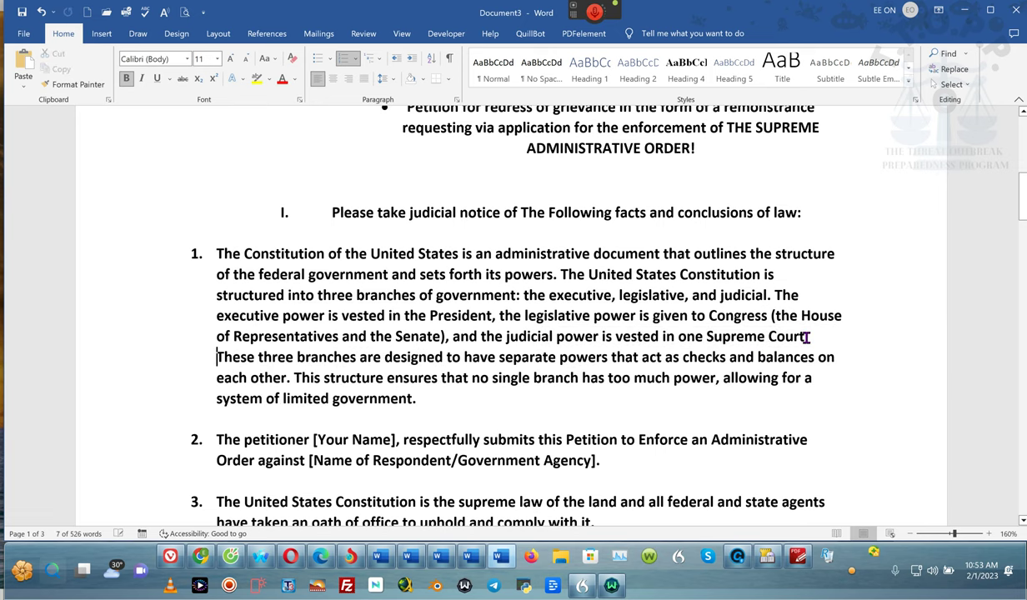
text(.)
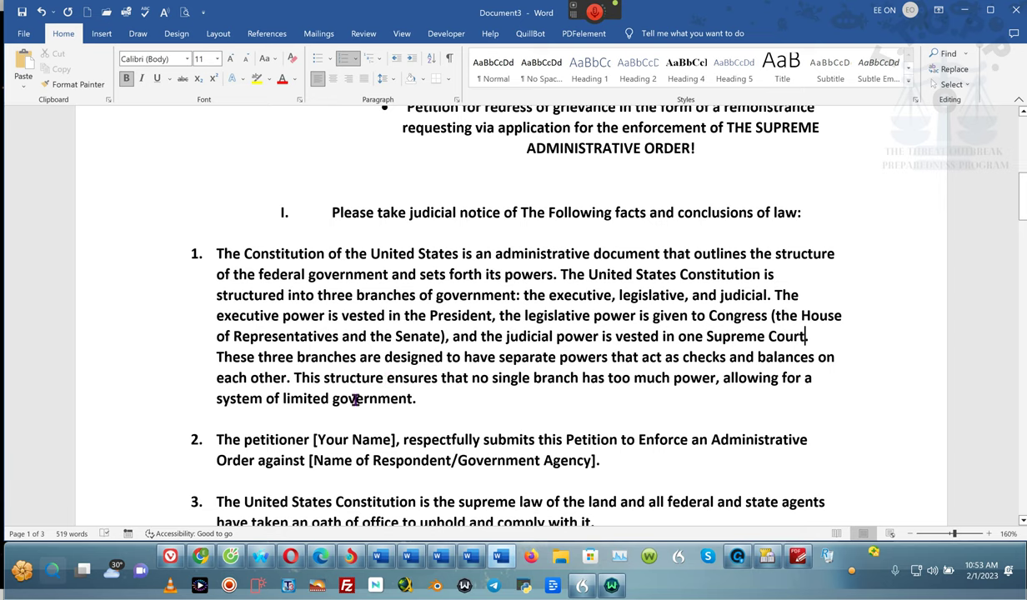
Step: Replace the word "submits" with "presents" in item 2
scroll(475, 410, down, 3)
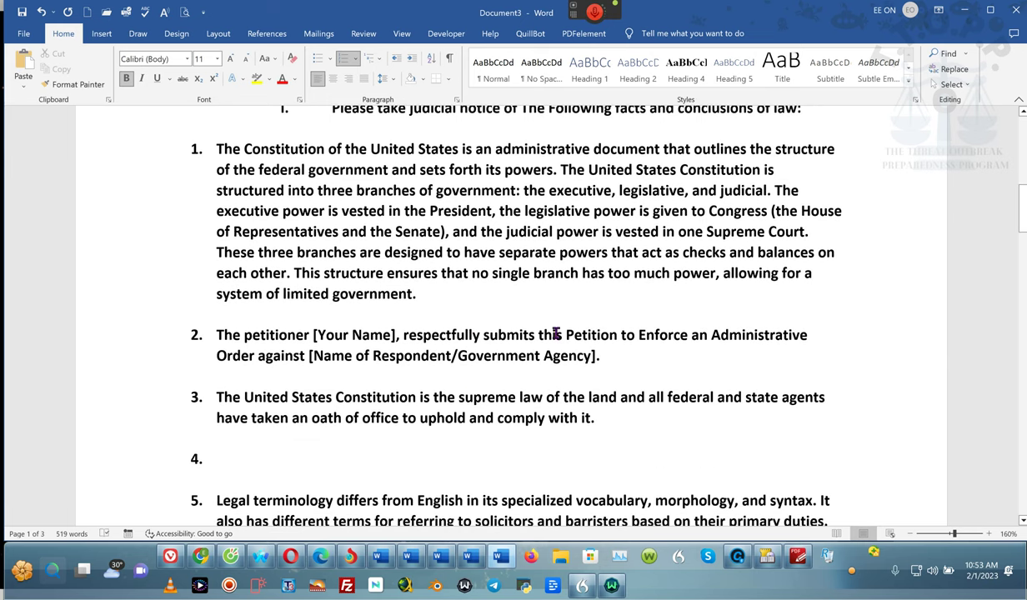
drag(536, 335, 485, 333)
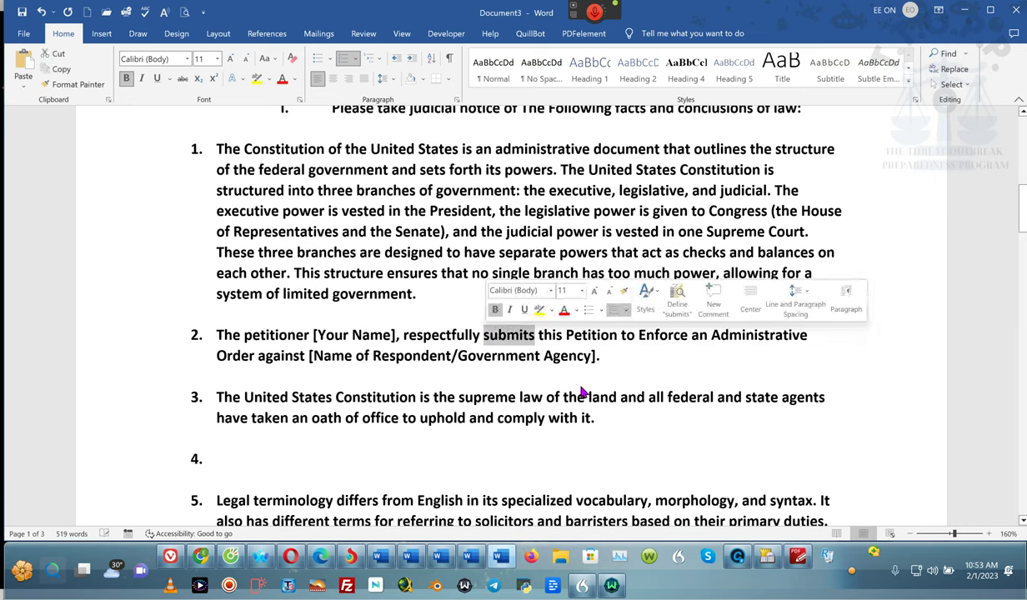
text(presents)
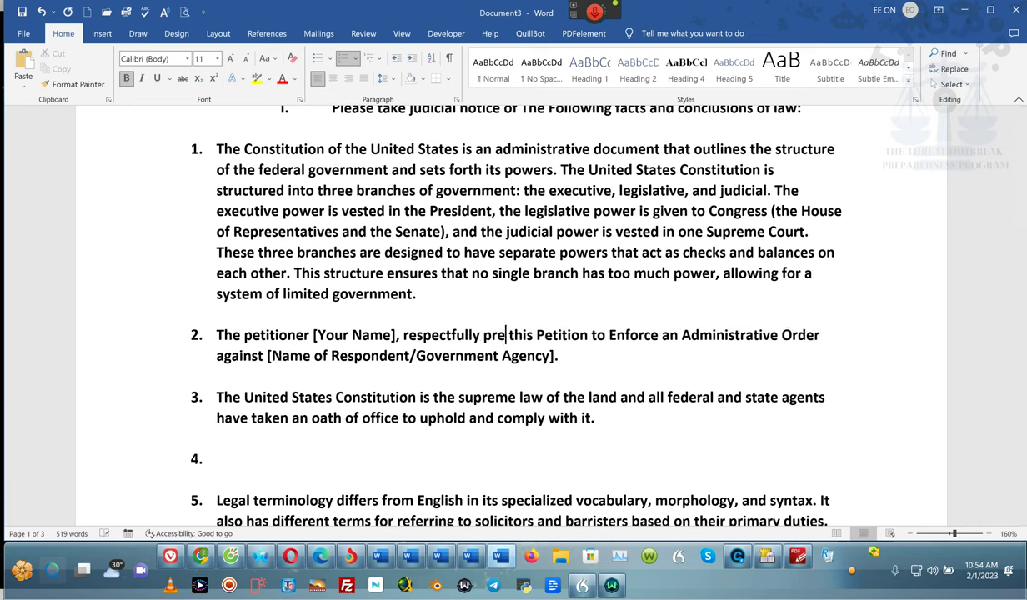
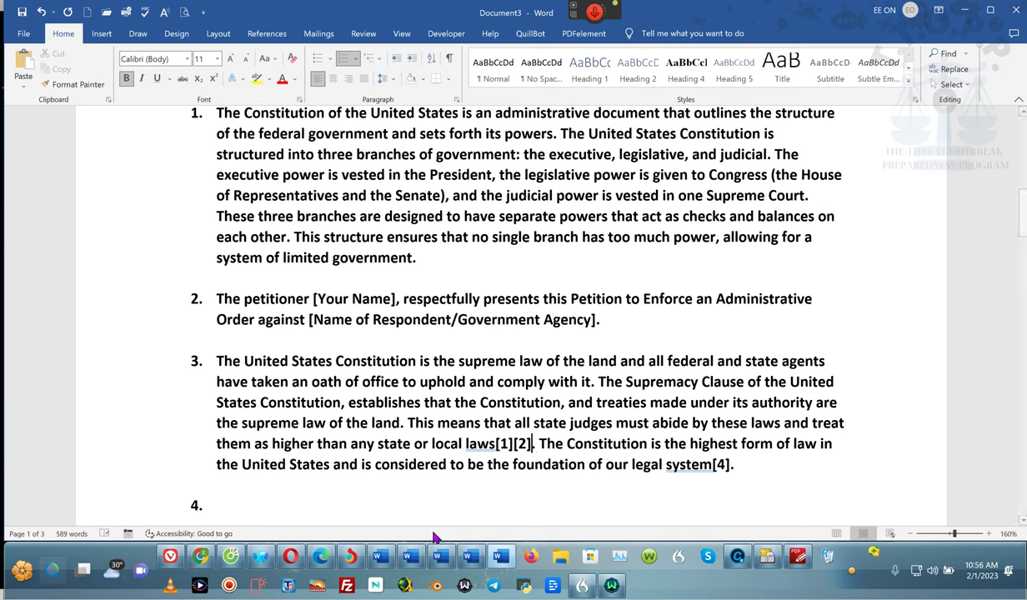
Step: Delete the citation markers [1][2] after "local laws" and [4] after "legal system" in item 3, ending the paragraph with a period
key(BackSpace)
key(BackSpace)
key(BackSpace)
key(BackSpace)
key(BackSpace)
key(BackSpace)
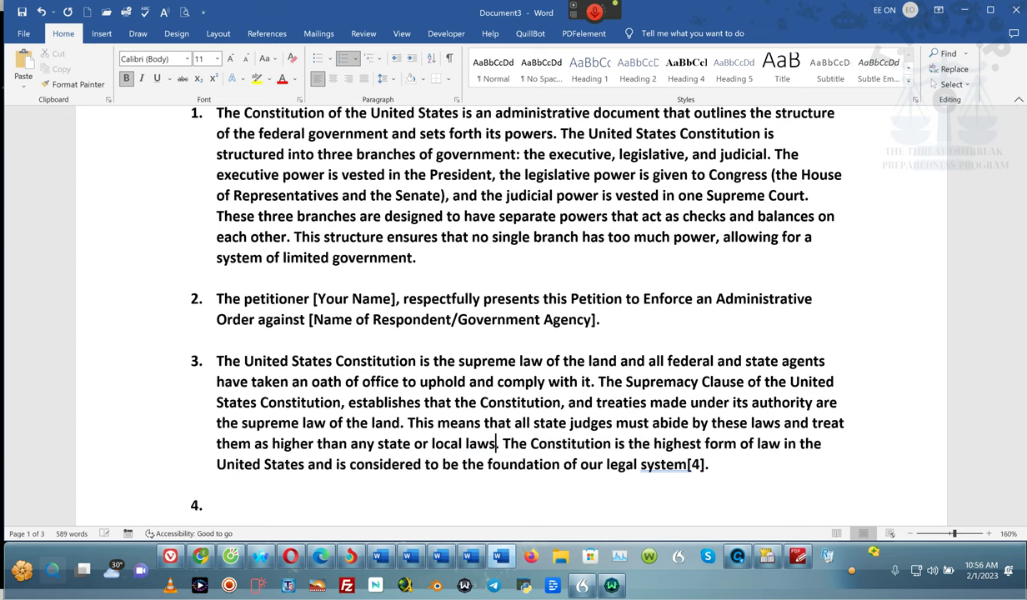
click(704, 465)
key(BackSpace)
key(BackSpace)
key(BackSpace)
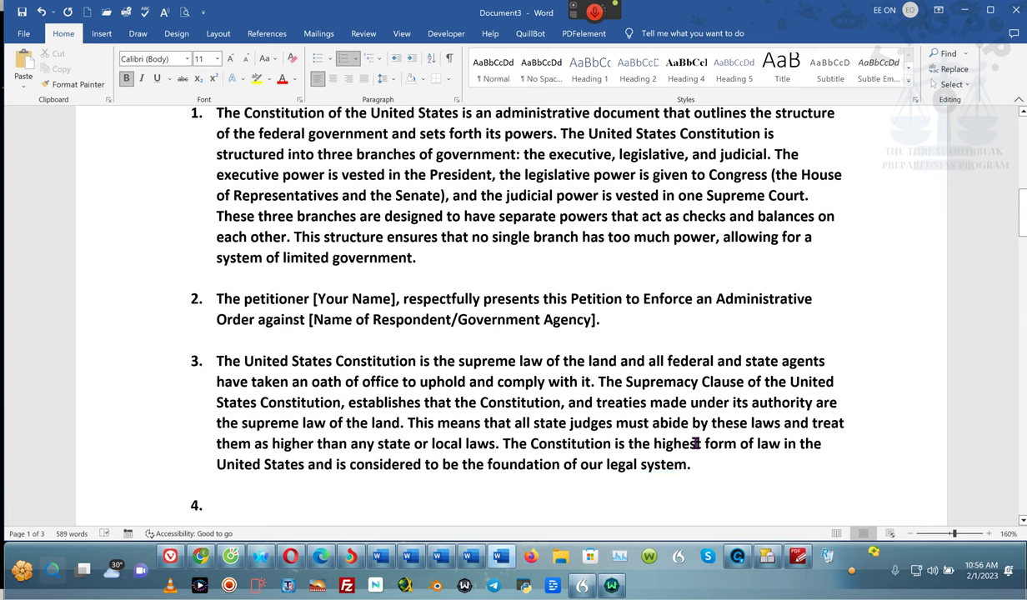
text(.)
scroll(392, 459, down, 4)
scroll(392, 460, down, 3)
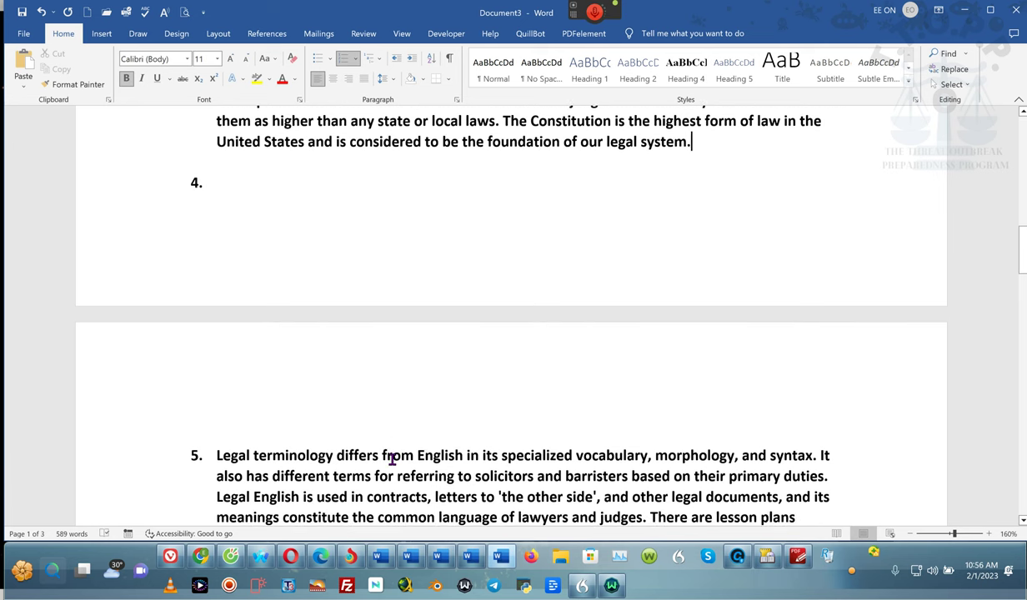
Step: Switch to Perplexity and start a follow-up reading "The Civil Rights act holds out criminal sanctions for any Federal/State agent and/or officer"
click(218, 186)
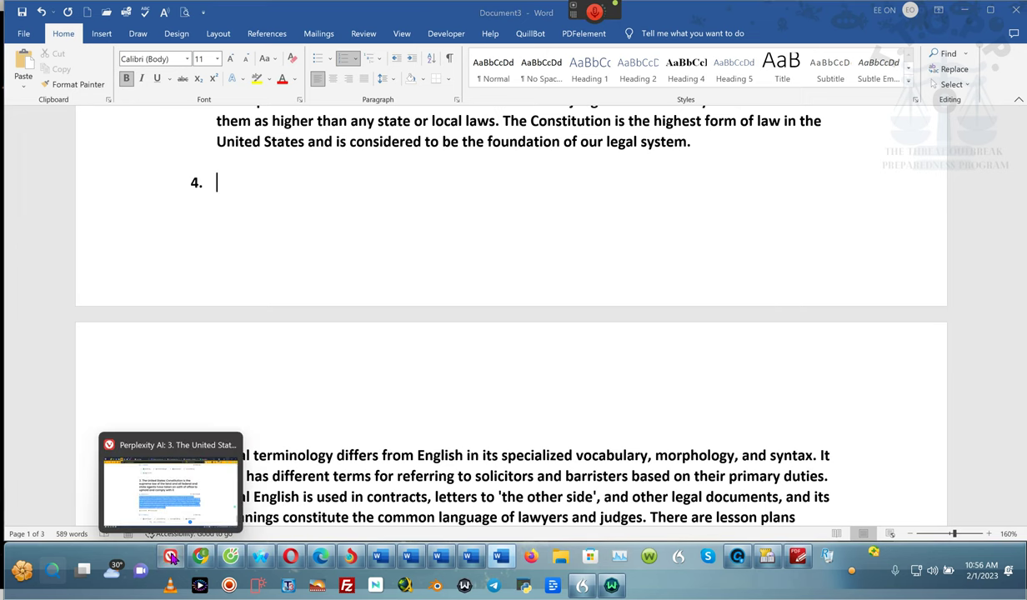
click(164, 490)
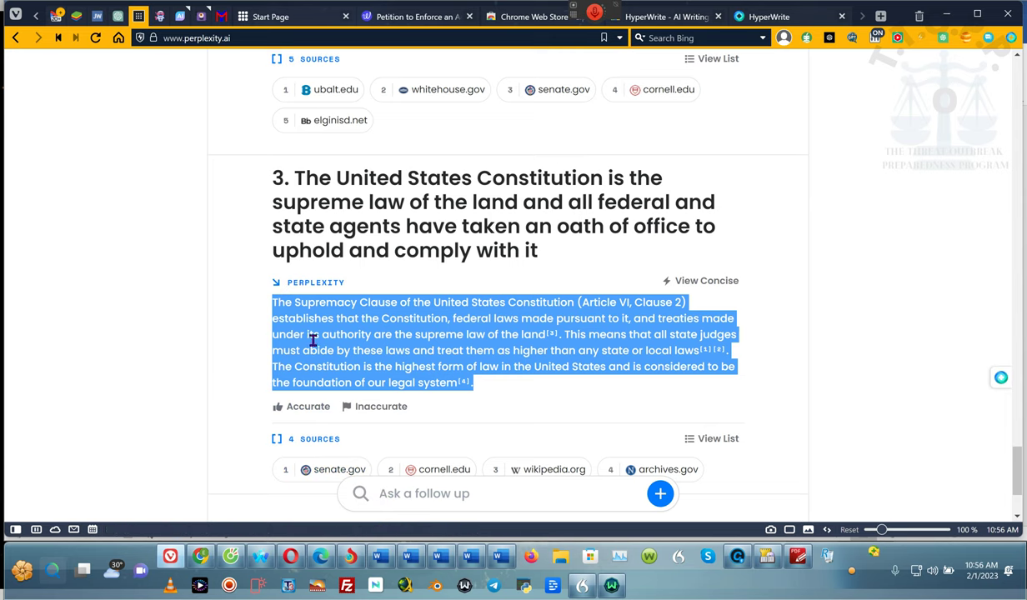
mouse_move(596, 18)
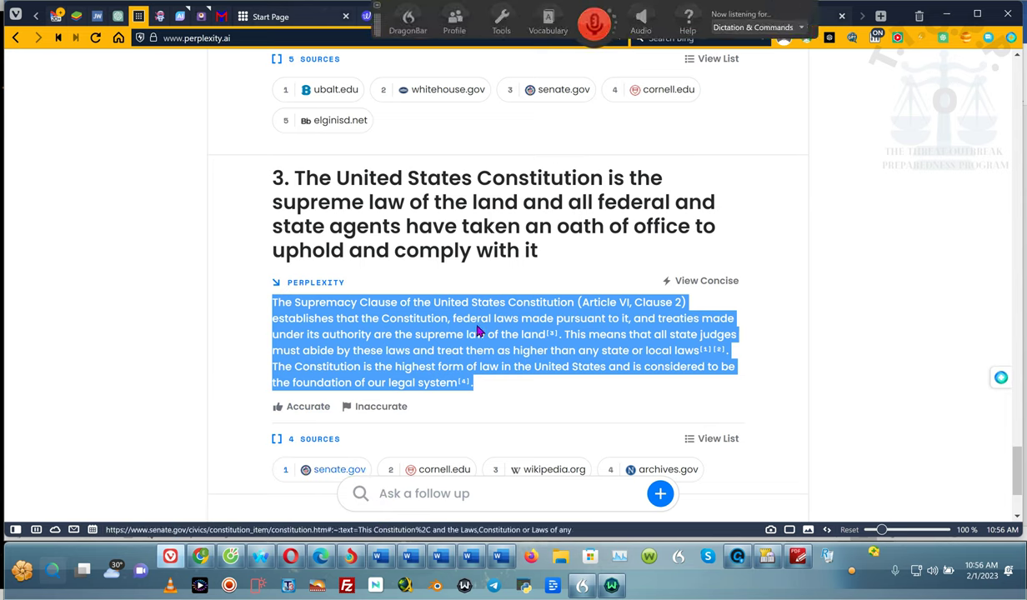
click(373, 493)
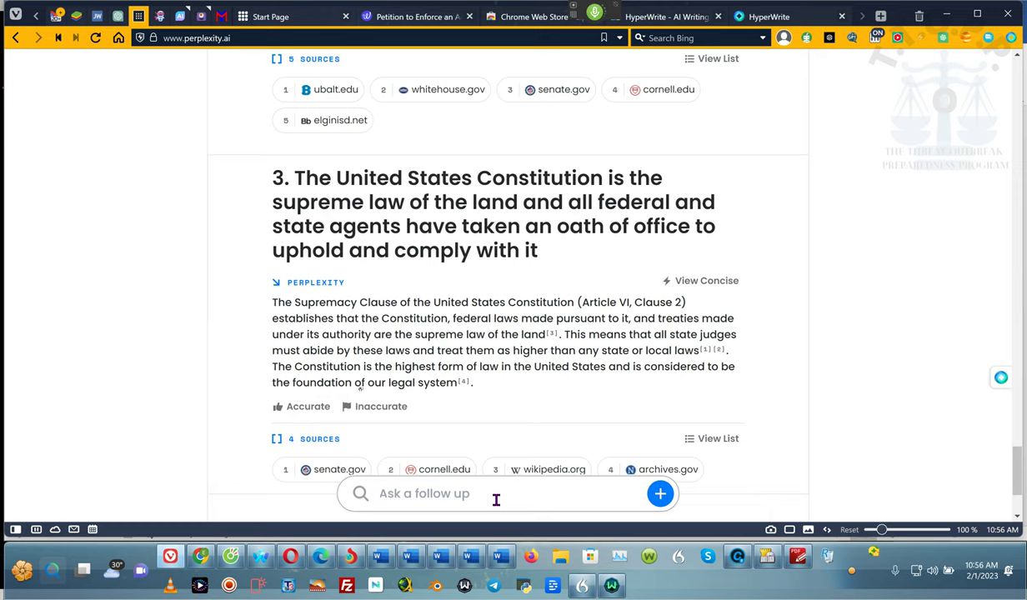
text(Civil Rights act holds out criminal sanctions)
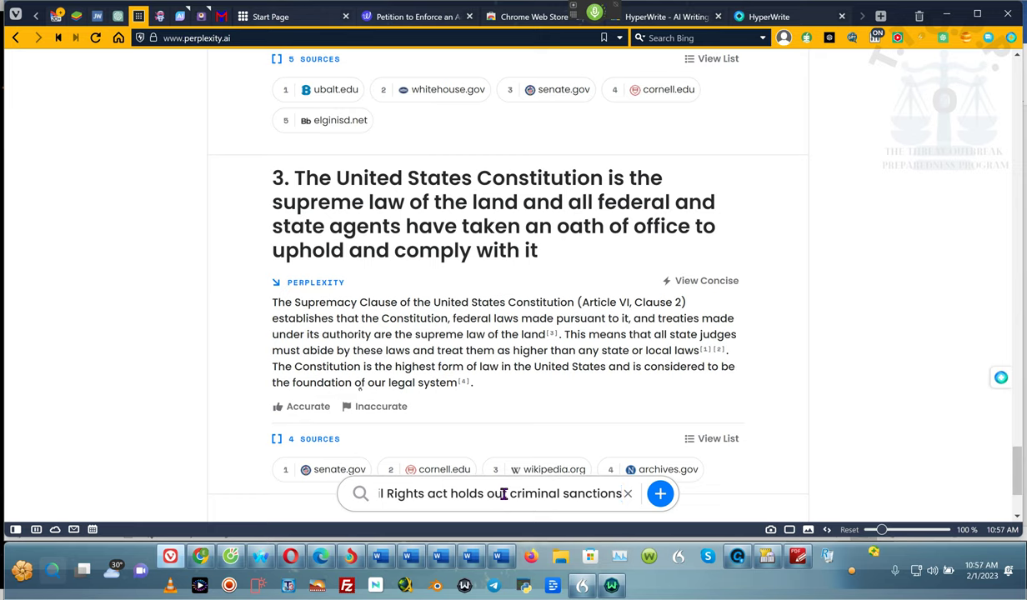
text( for any Federal agent and/or officer)
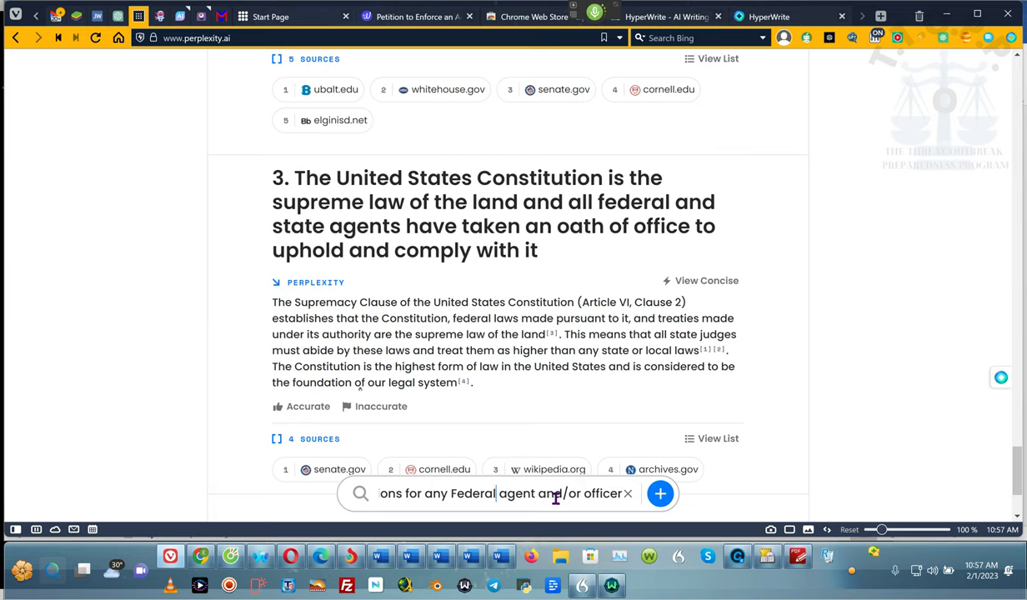
text(//State)
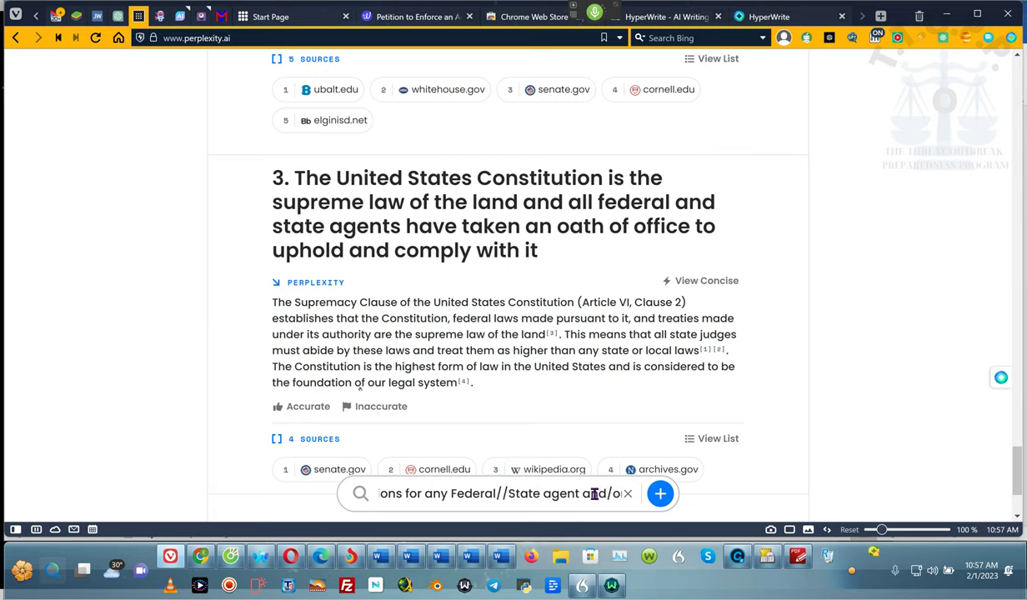
click(506, 494)
key(BackSpace)
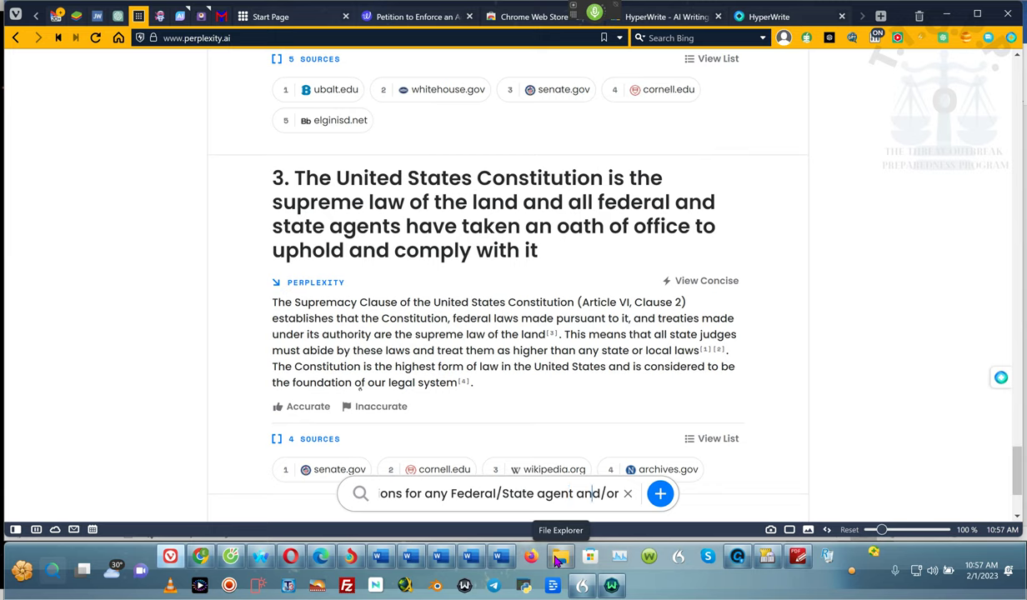
text(officer)
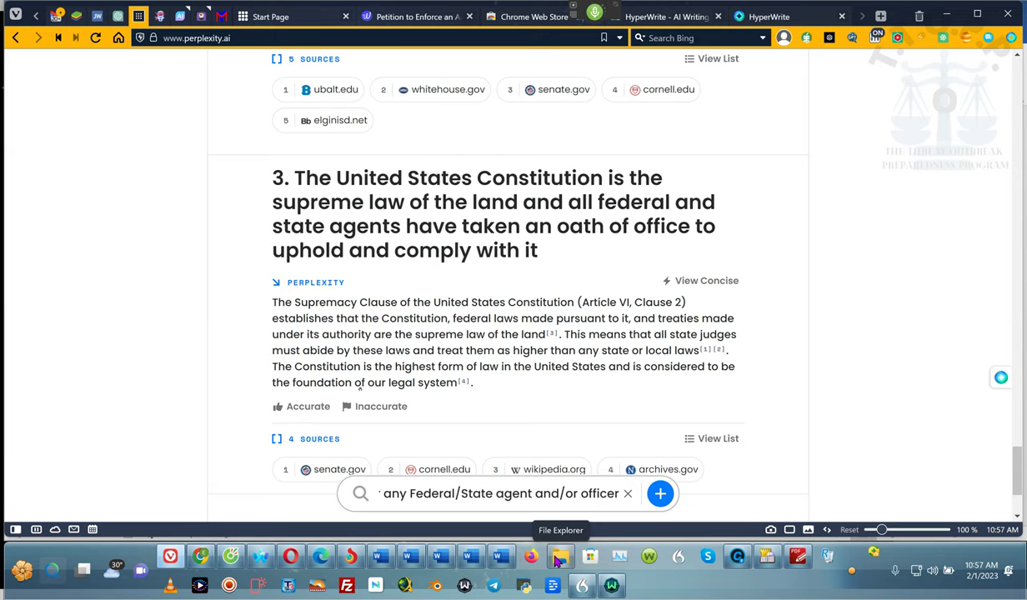
Step: Complete and submit the follow-up with "Operating under color and/or authority of law to violate the due process rights of any US citizen as defined by statute"
text( acting under color and/or authority of law)
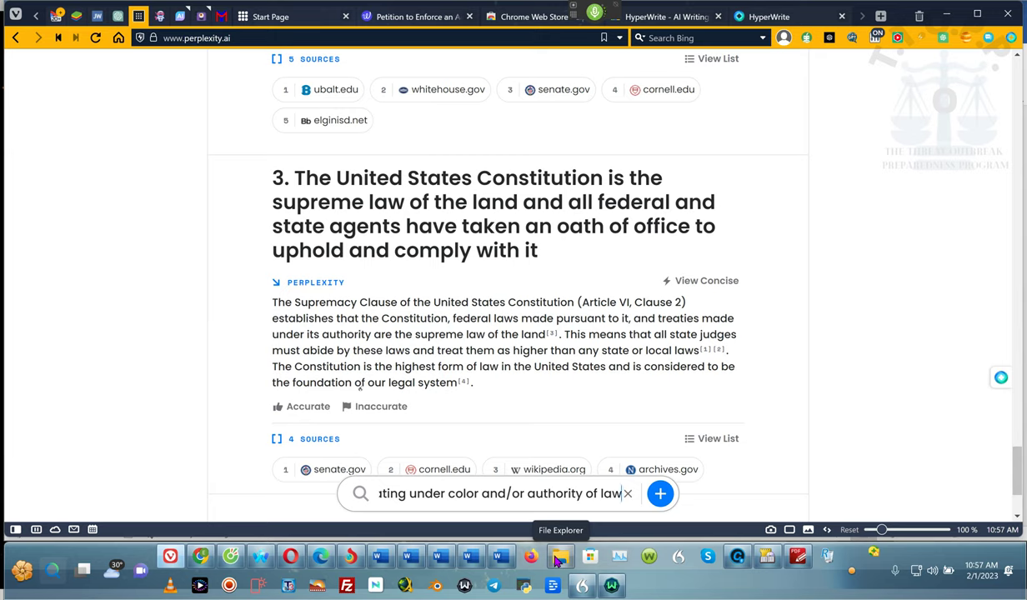
text( to violate the)
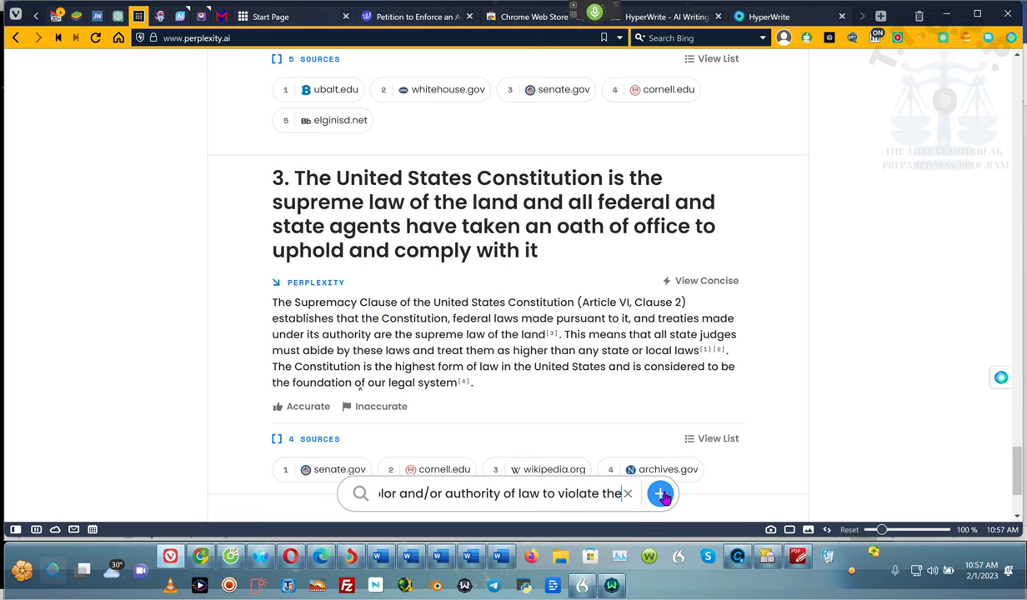
text( due process rights of any US citizen)
text( as defined by statute)
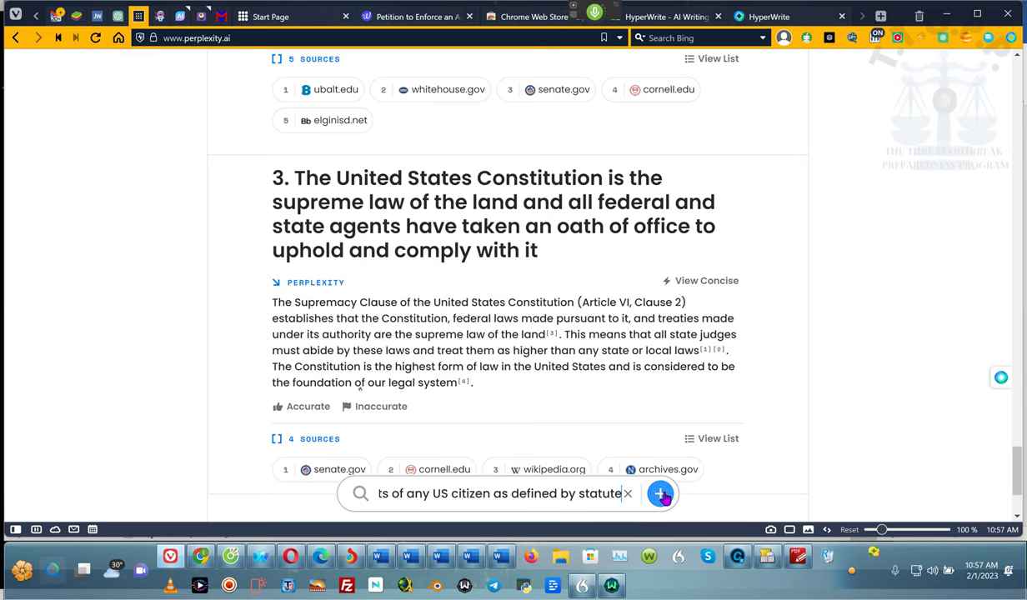
click(660, 495)
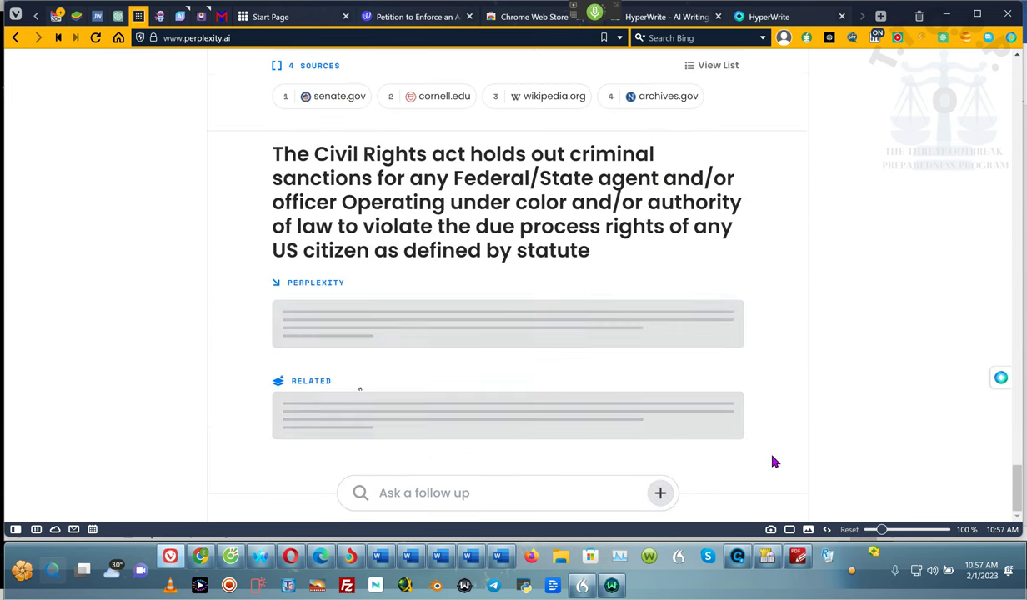
click(594, 25)
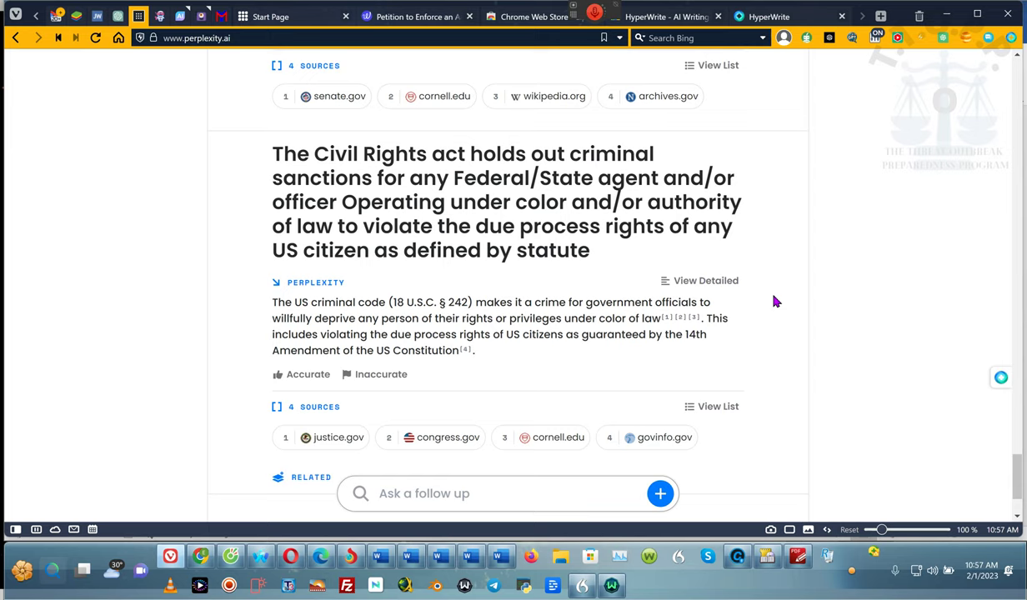
Step: Copy the detailed Perplexity answer from "makes it a crime" through "criminal sanctions under" and paste it as text only into item 4 in Word
click(711, 281)
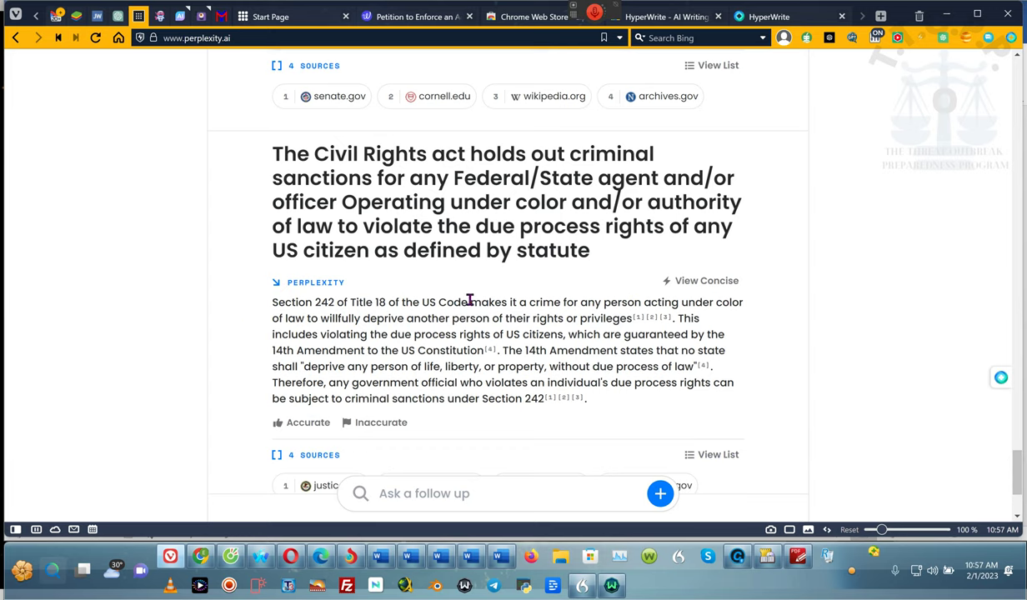
drag(471, 300, 555, 364)
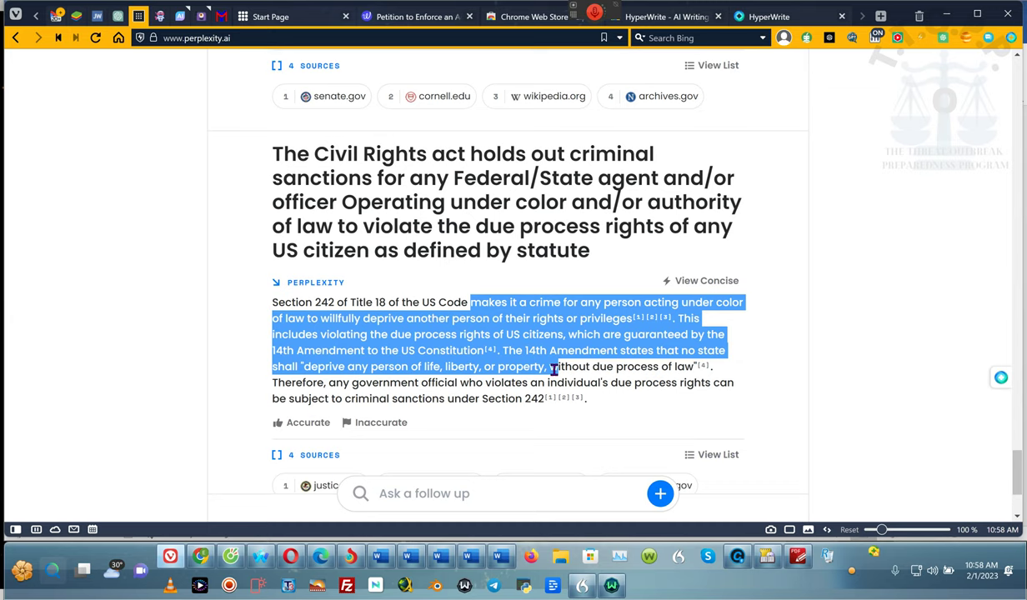
drag(552, 369, 481, 391)
key(ctrl+c)
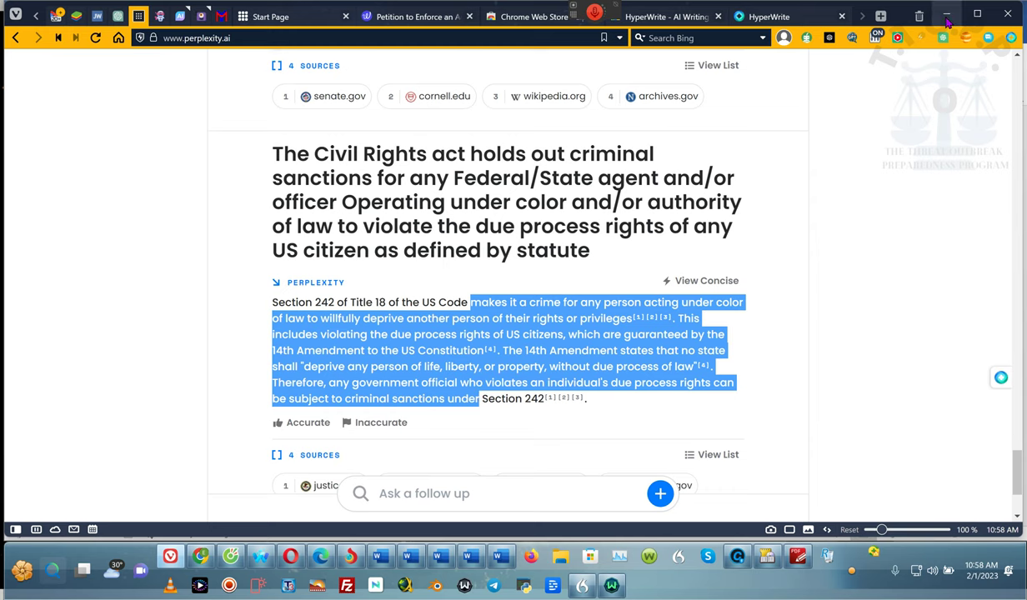
click(977, 13)
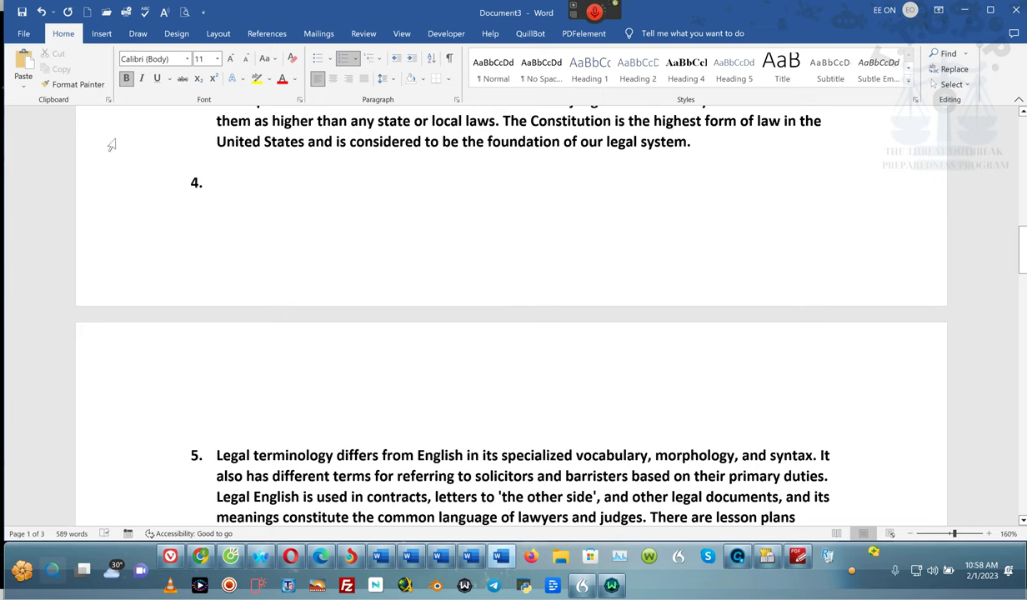
click(23, 83)
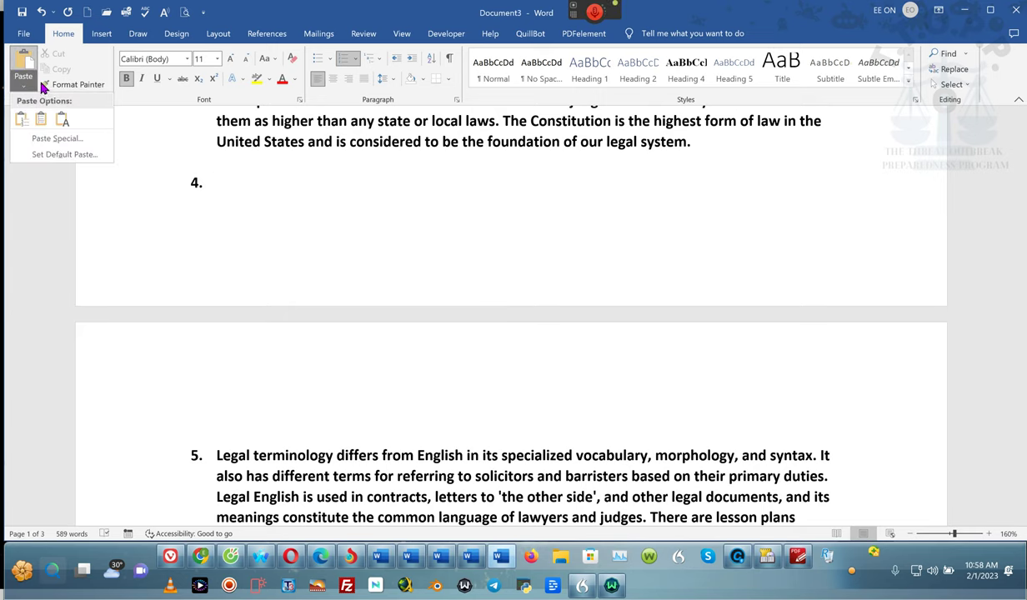
click(67, 120)
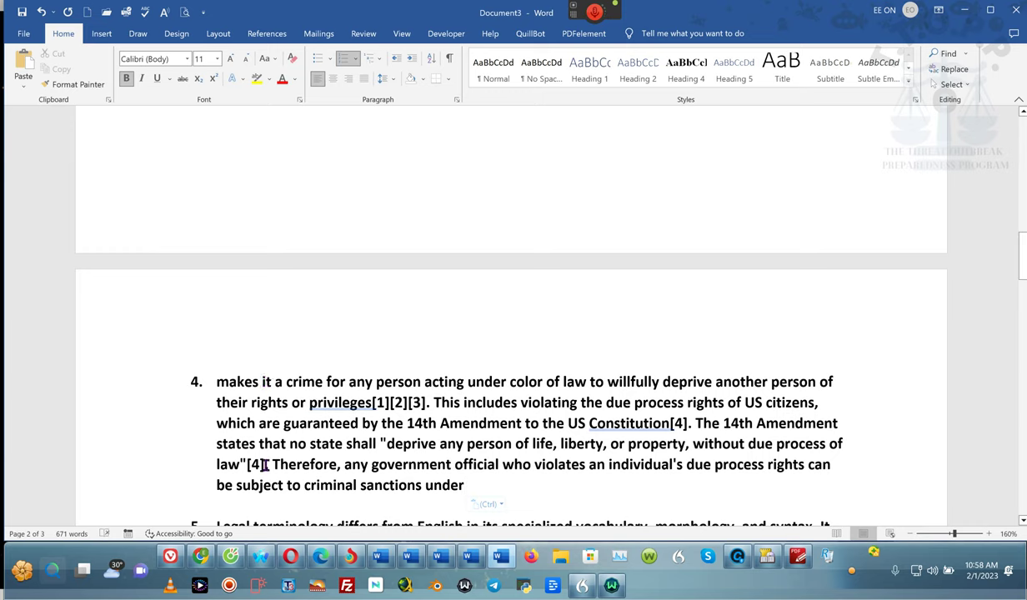
Step: Delete the citation markers [4] after "law", [4] after "Constitution" and [1][2][3] after "privileges" in item 4
drag(263, 466, 247, 465)
key(Delete)
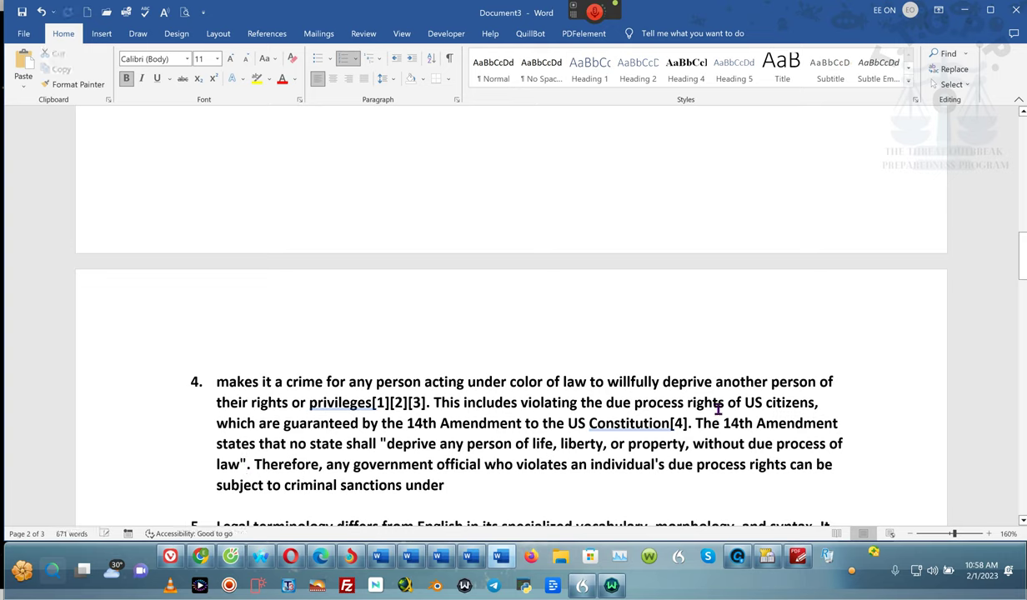
drag(688, 424, 667, 425)
key(Delete)
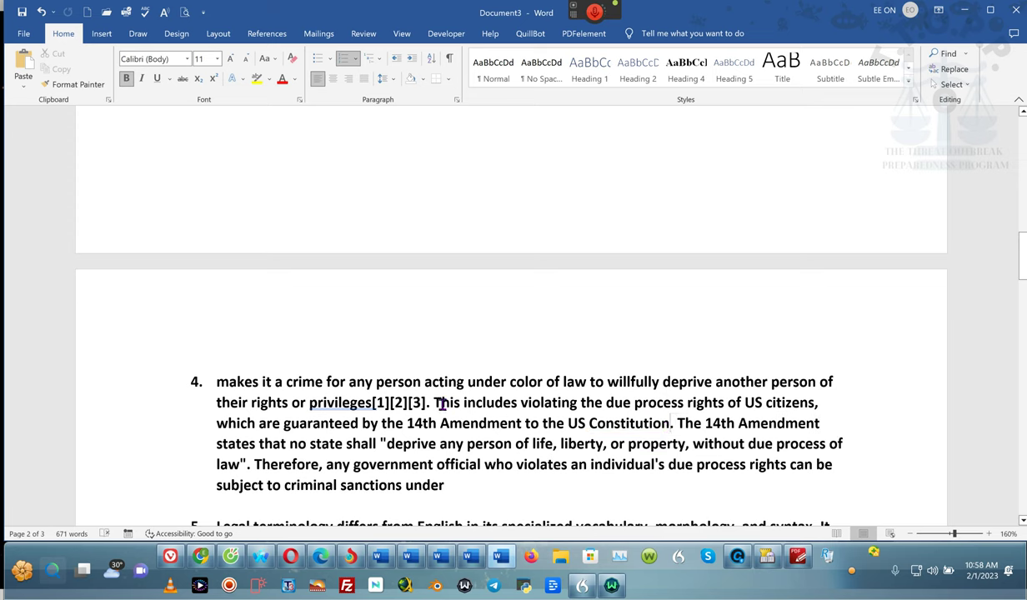
drag(427, 403, 372, 402)
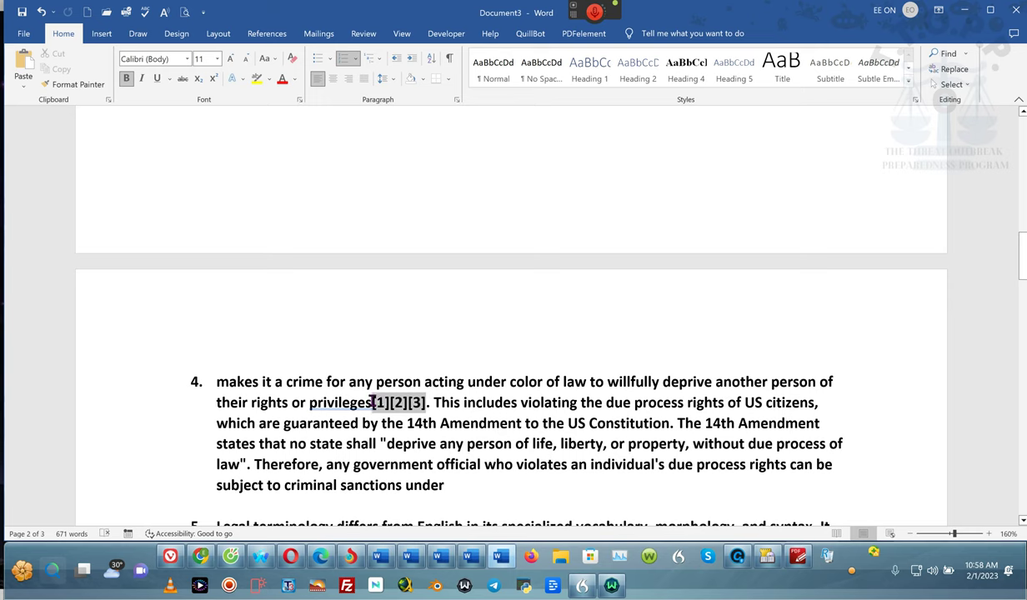
key(Delete)
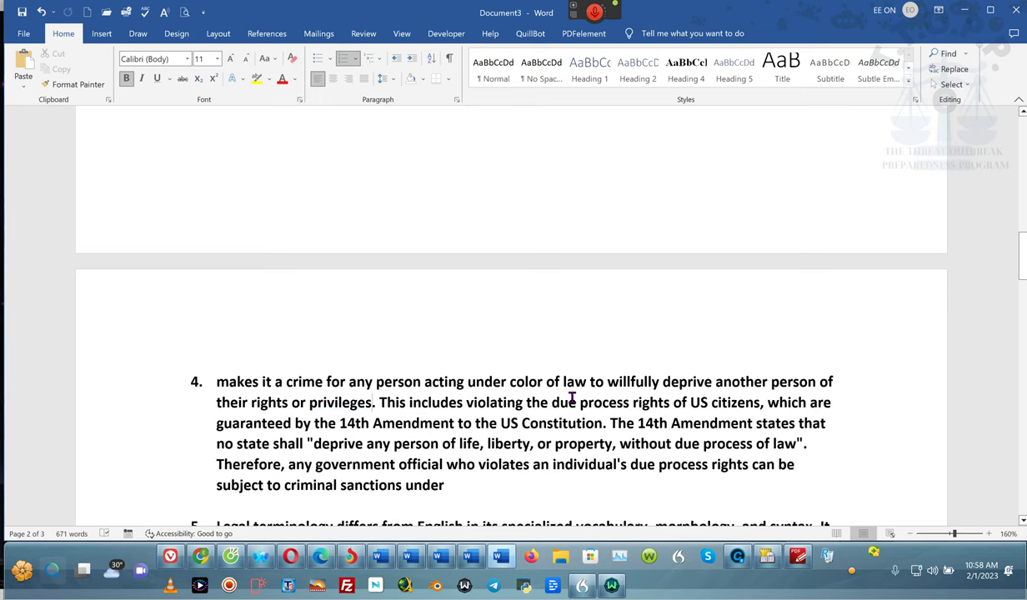
Step: Copy "the Civil Rights Act of 1866" from section II item 1 to the start of section I item 4 and capitalize "The"
click(216, 381)
scroll(541, 464, down, 7)
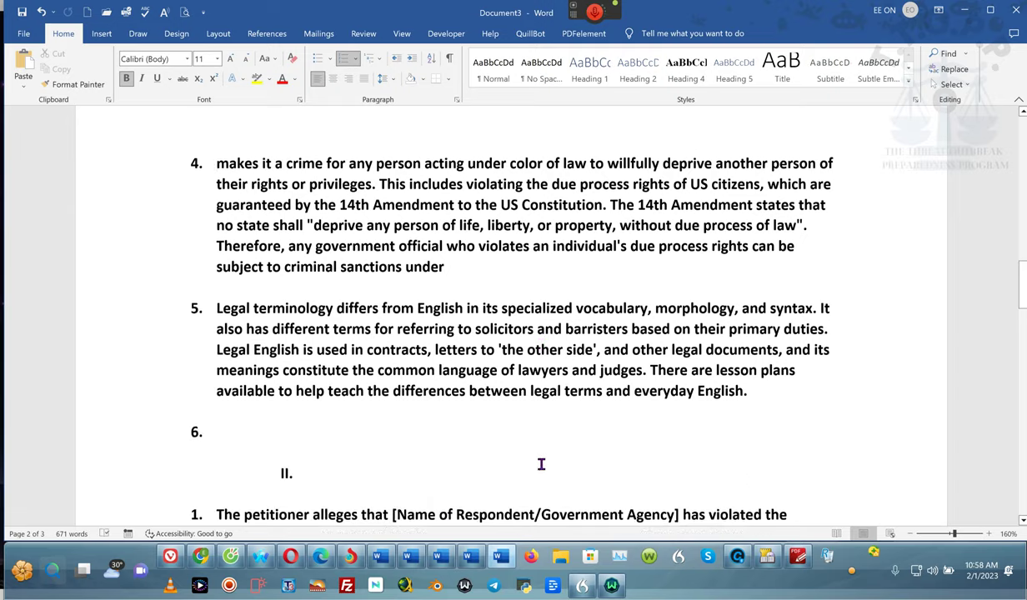
scroll(540, 464, down, 2)
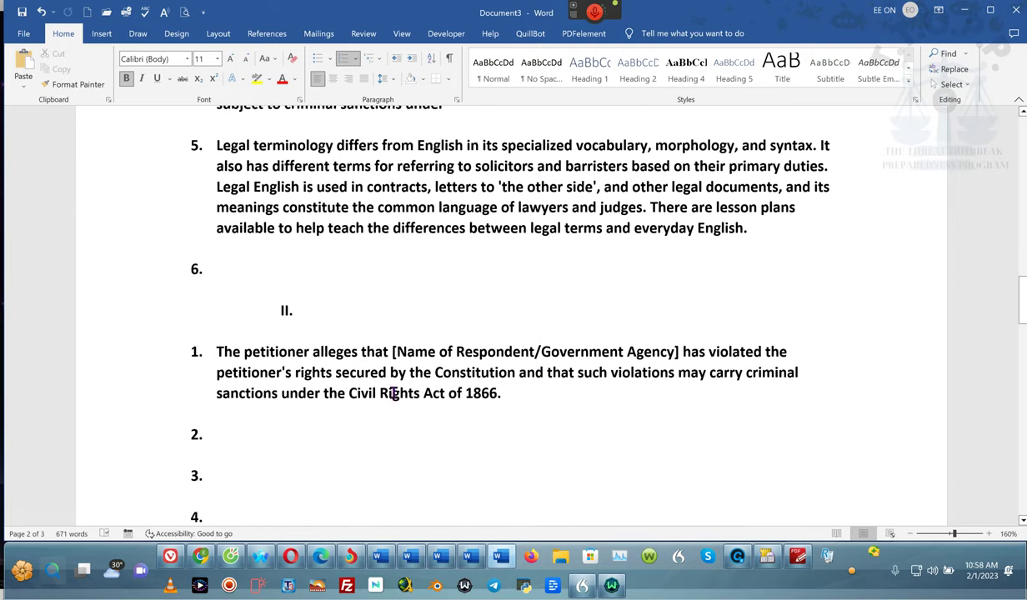
drag(325, 397, 490, 395)
key(ctrl+c)
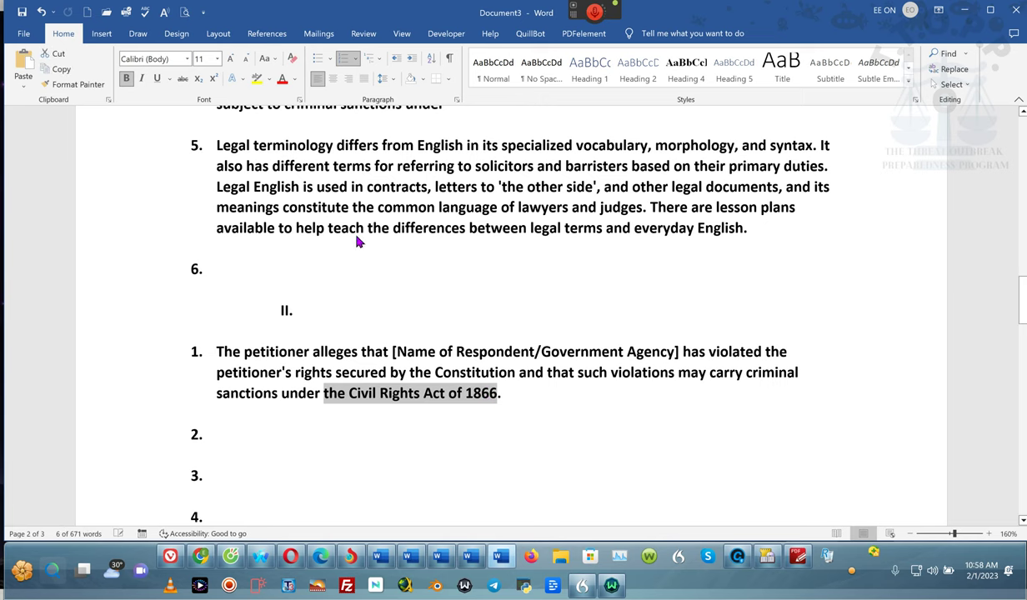
scroll(287, 203, up, 7)
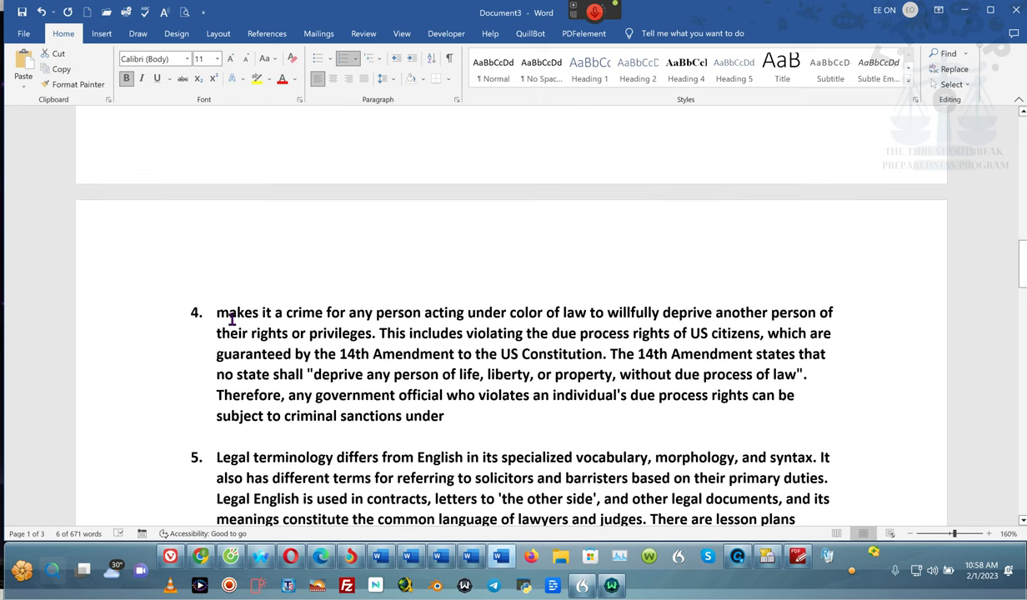
click(214, 314)
click(230, 421)
key(ctrl+v)
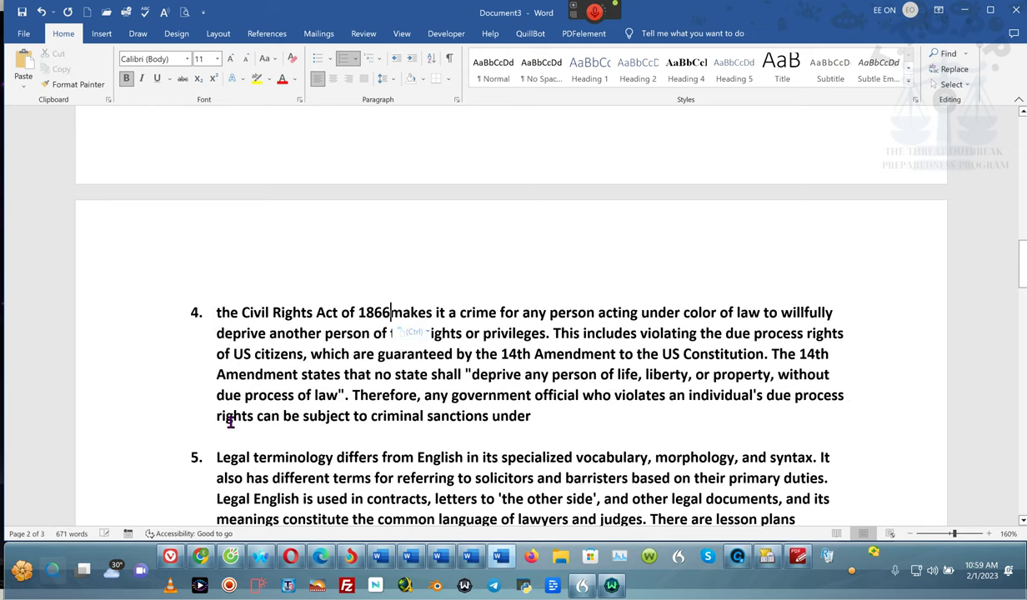
click(223, 312)
key(BackSpace)
text(T)
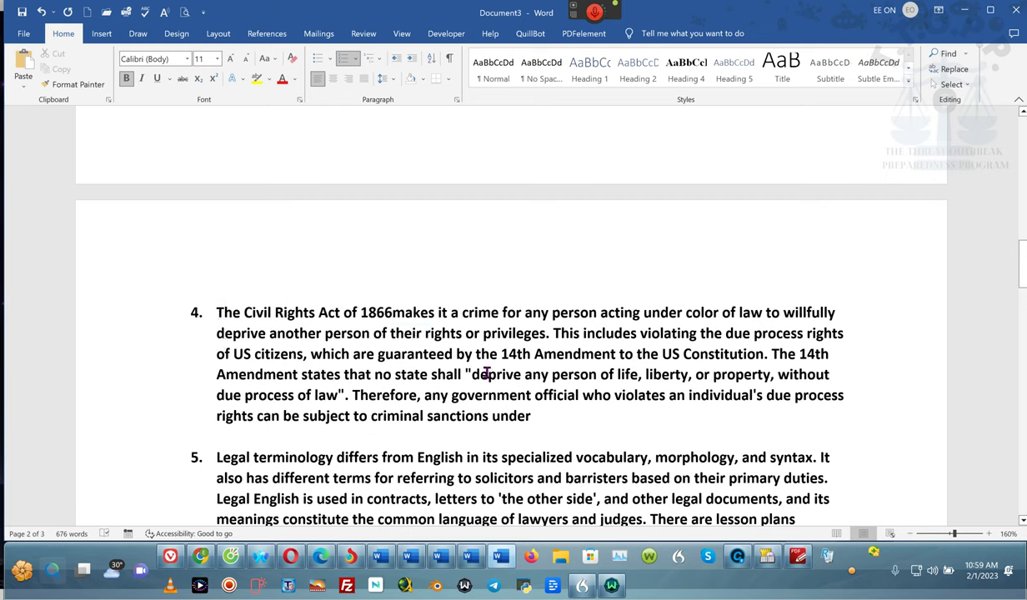
Step: Change both "14th" Amendment references in item 4 to "5th" and end the paragraph with "the Civil Rights Act of 1866."
drag(502, 356, 525, 356)
text(5)
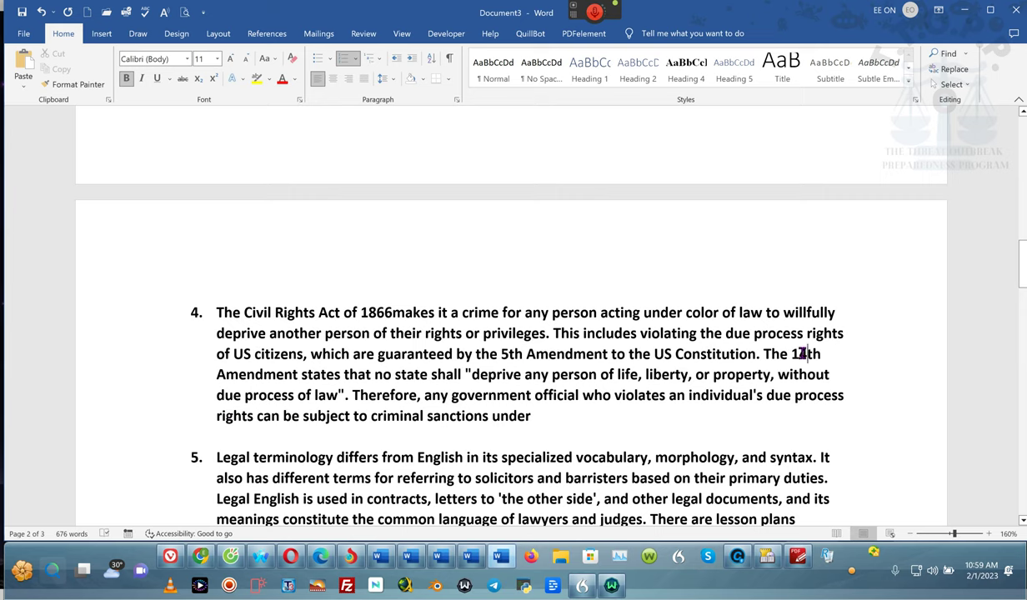
drag(805, 354, 790, 353)
text(5)
key(ctrl+v)
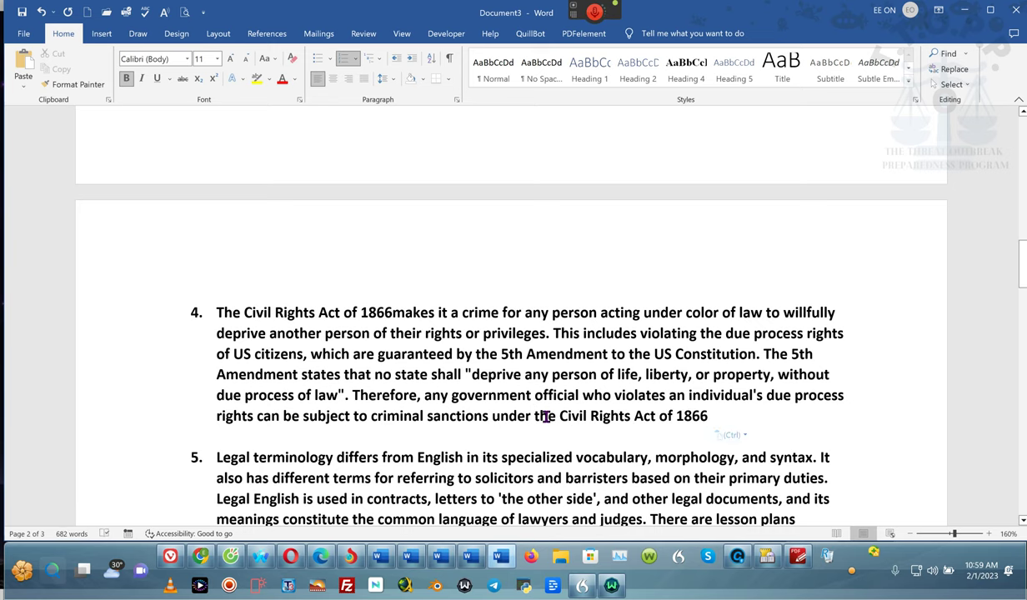
text(.)
Step: Copy the petitioner's allegation from section II item 1 and submit it as a follow-up question in Perplexity
scroll(546, 417, down, 6)
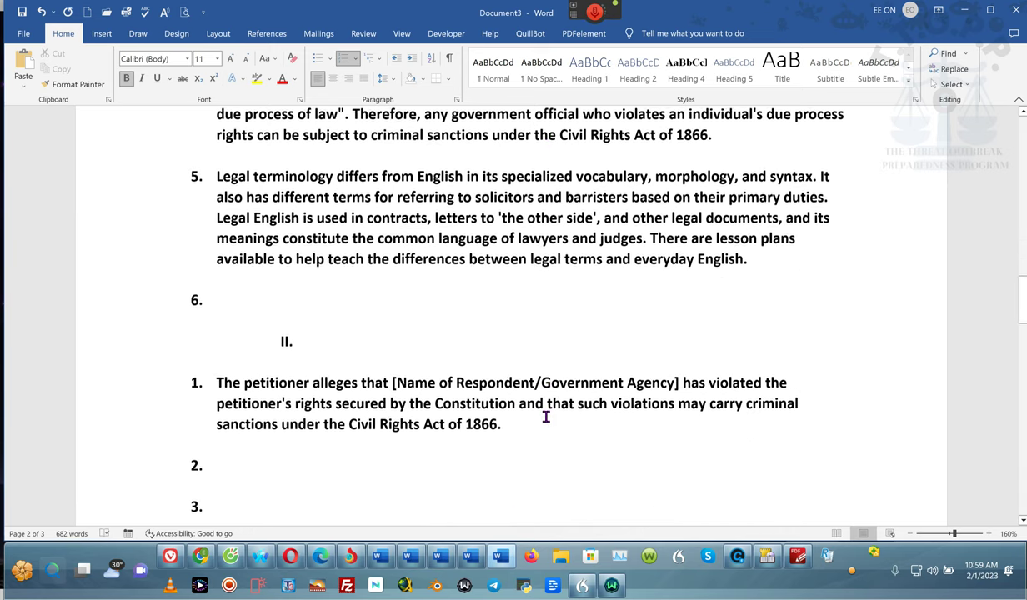
scroll(546, 416, down, 1)
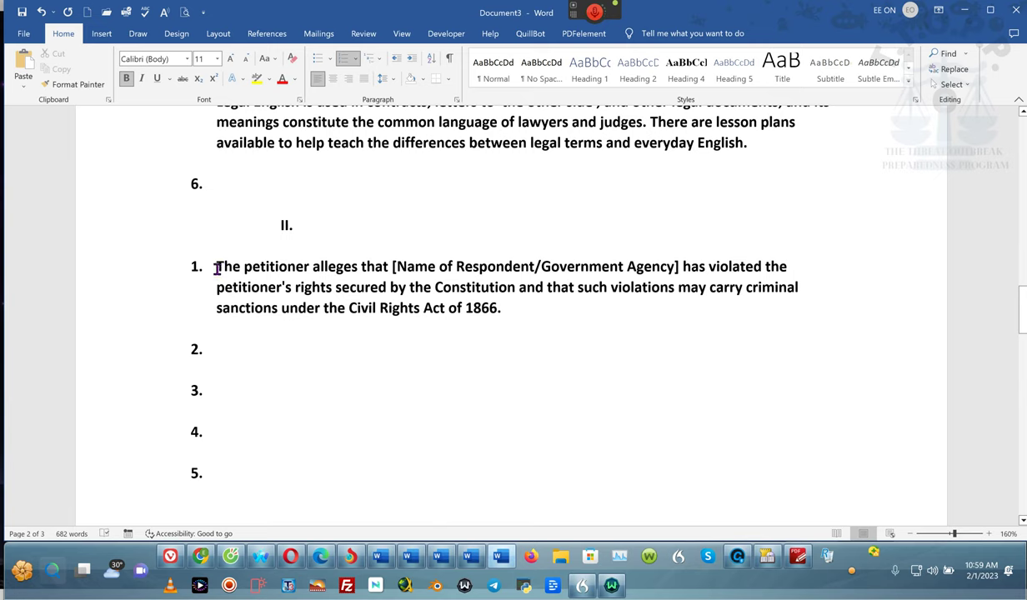
drag(215, 266, 487, 308)
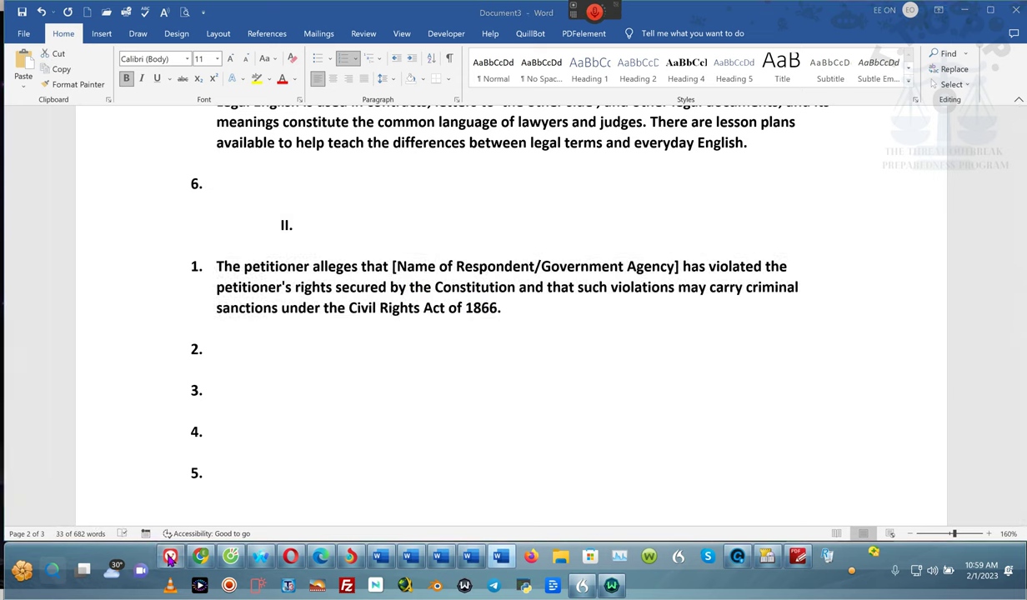
key(alt+Tab)
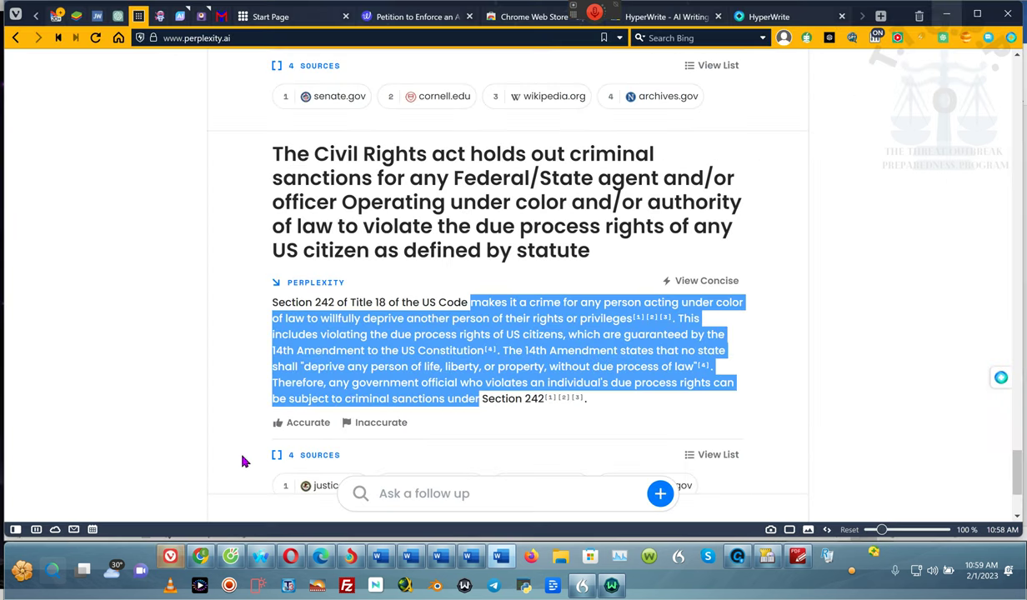
click(407, 500)
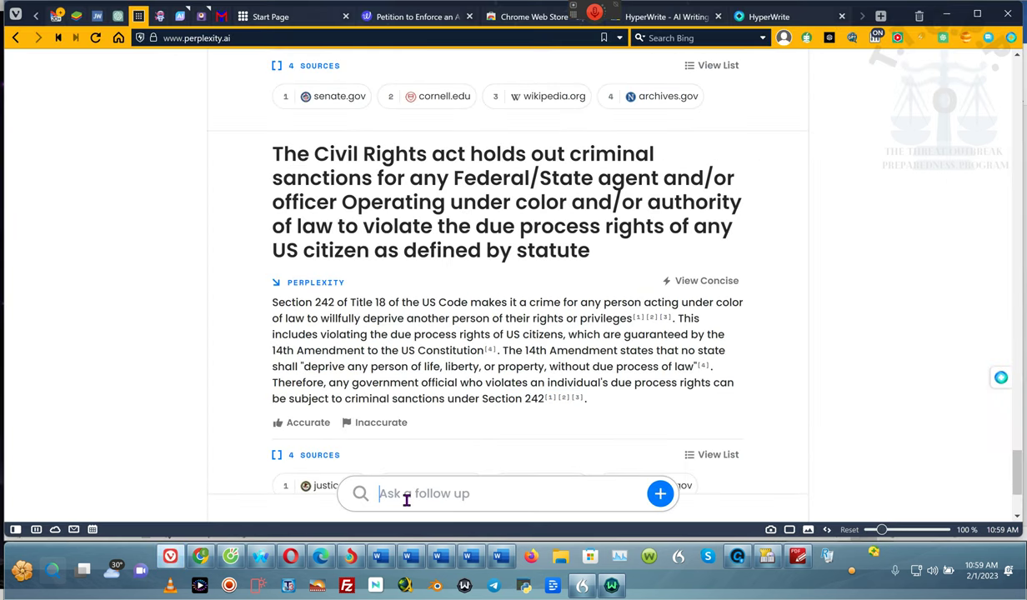
key(ctrl+v)
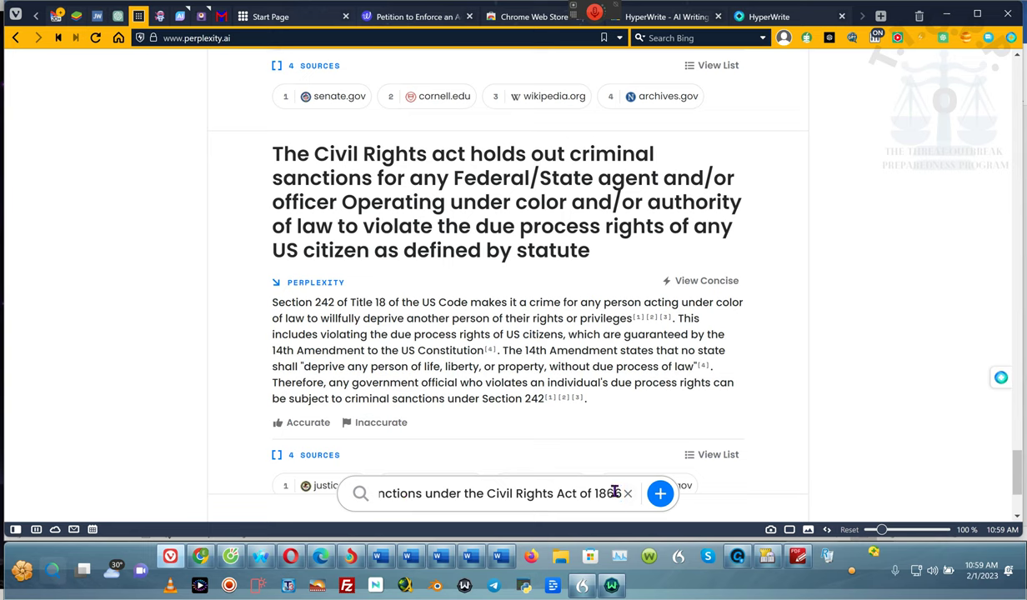
click(660, 495)
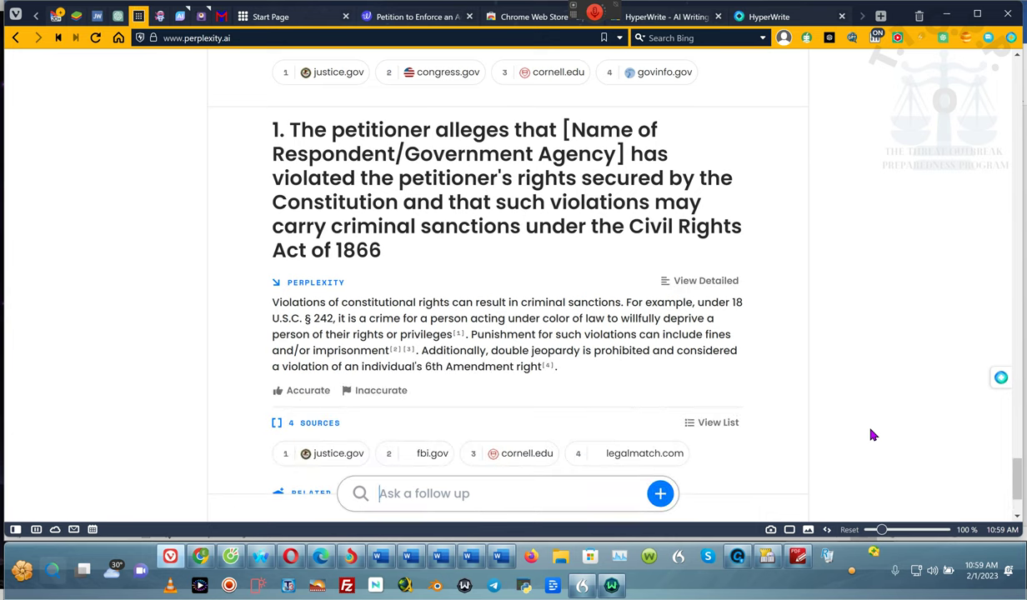
Step: Copy both paragraphs of Perplexity's detailed answer and paste them as text only into section II item 2 in Word
click(700, 281)
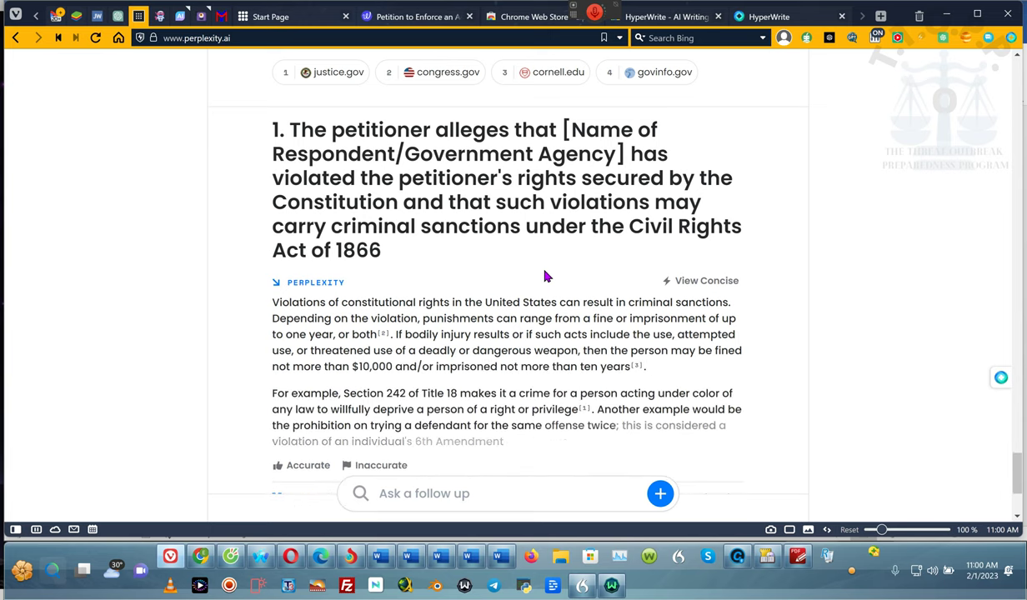
scroll(743, 376, down, 2)
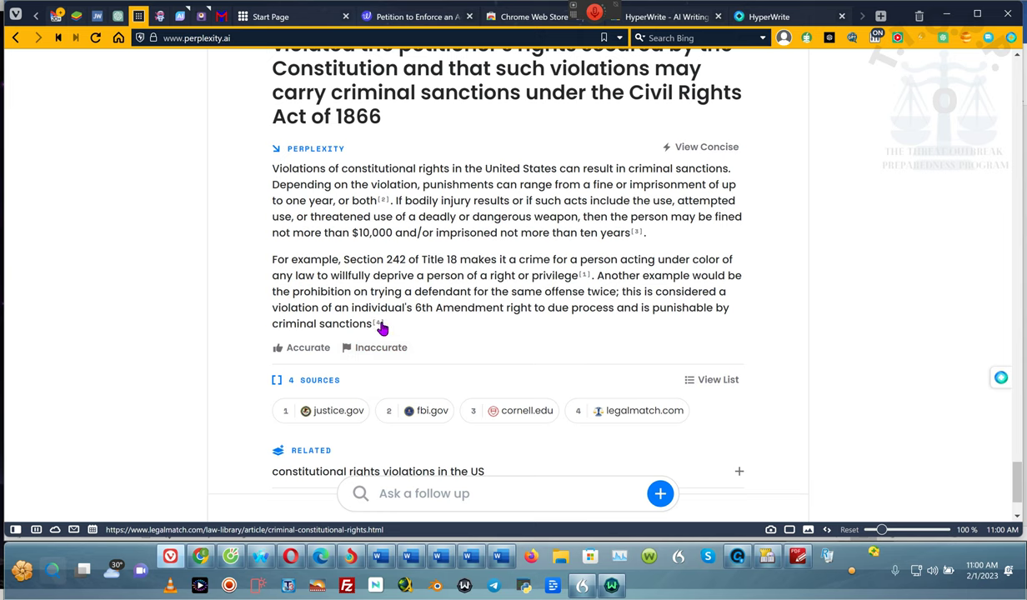
drag(387, 325, 273, 171)
key(ctrl+c)
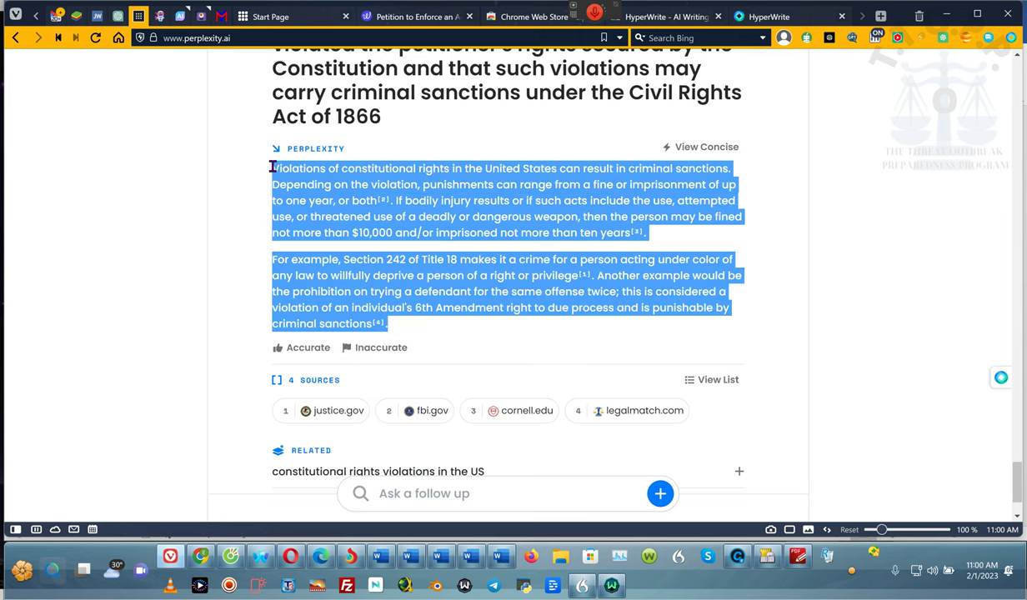
click(947, 17)
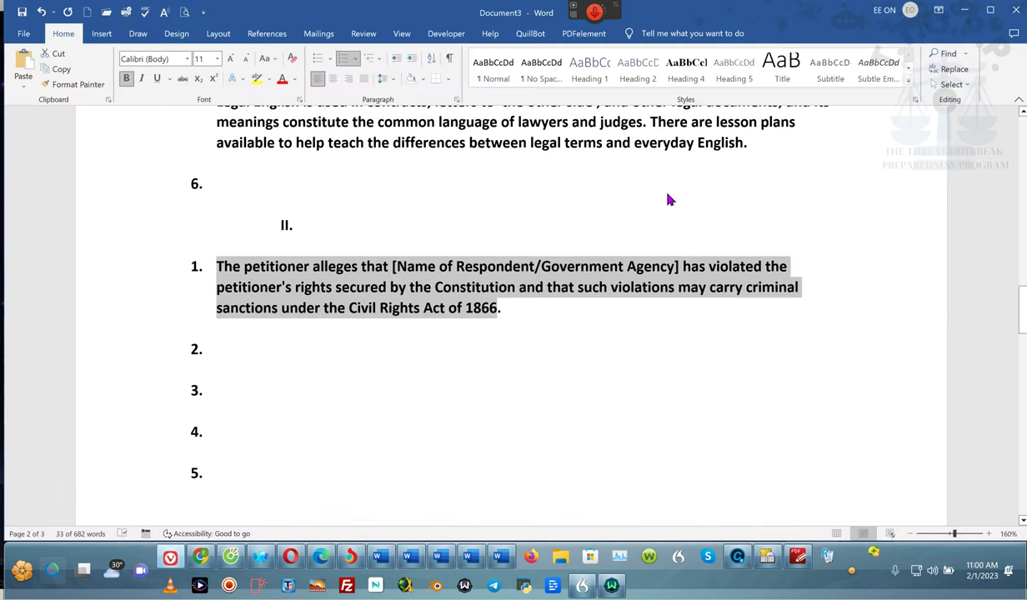
click(239, 347)
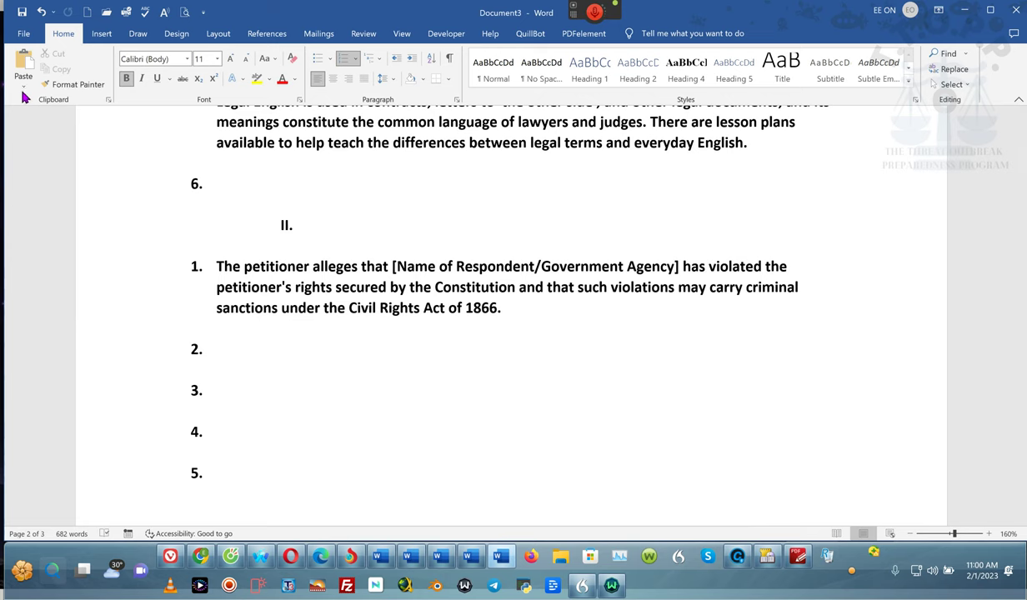
click(23, 85)
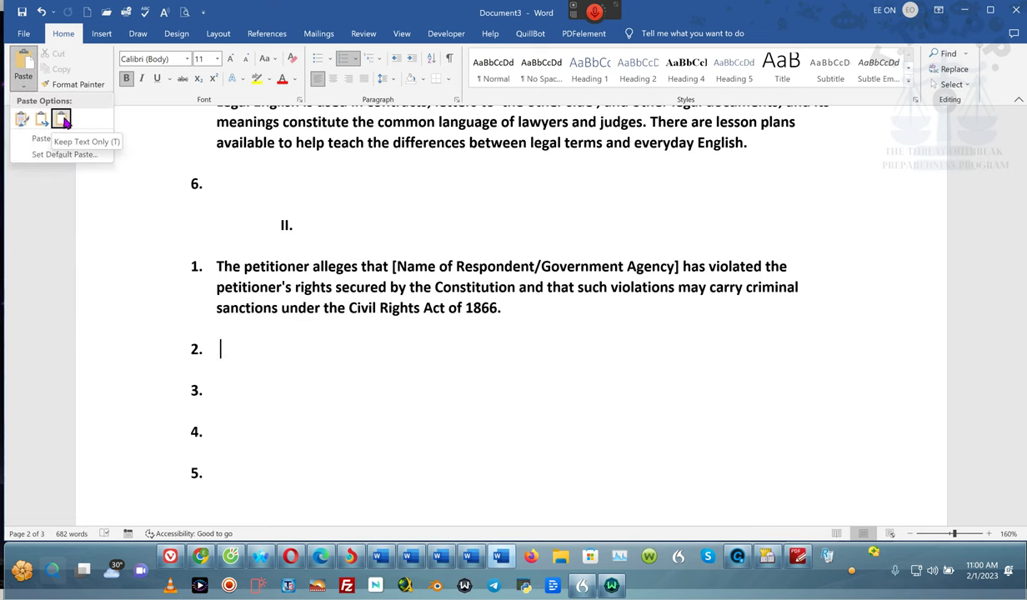
click(62, 120)
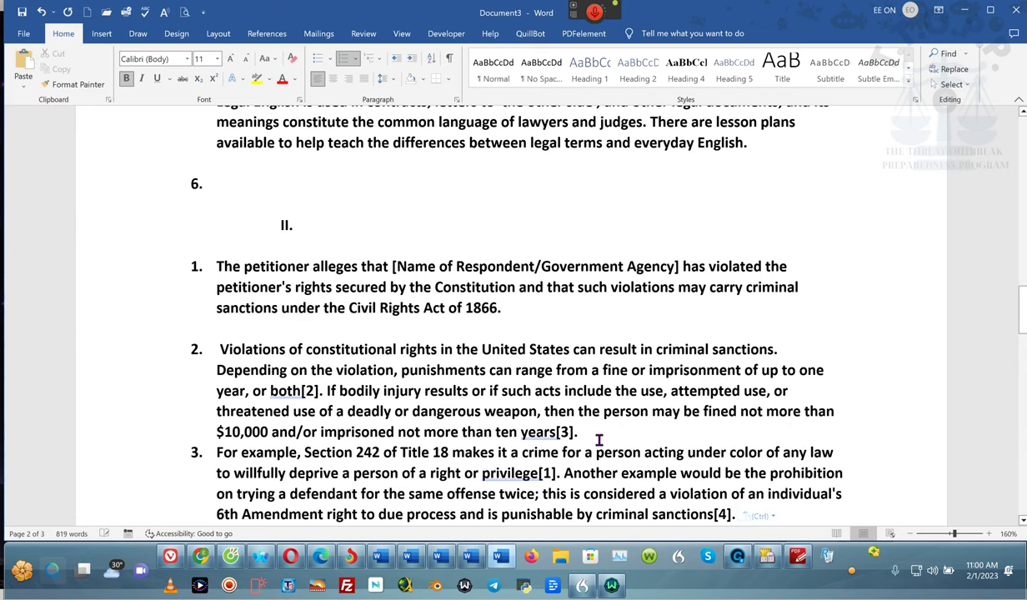
Step: Delete the citation marker [3] after "ten years" in section II item 2 and add blank spacing before item 3
key(BackSpace)
key(BackSpace)
key(BackSpace)
key(BackSpace)
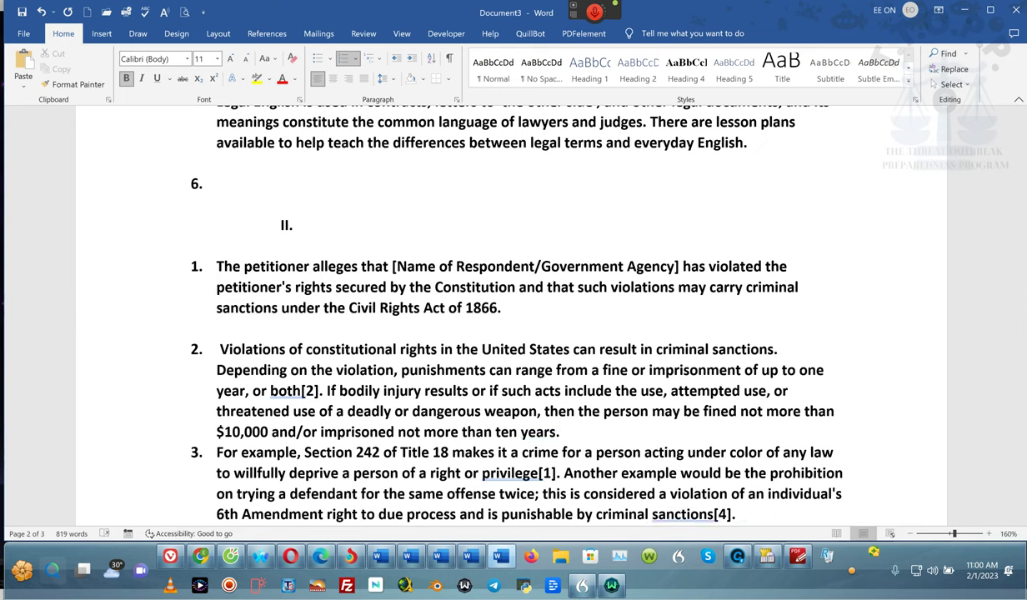
key(Return)
key(Return)
key(BackSpace)
key(BackSpace)
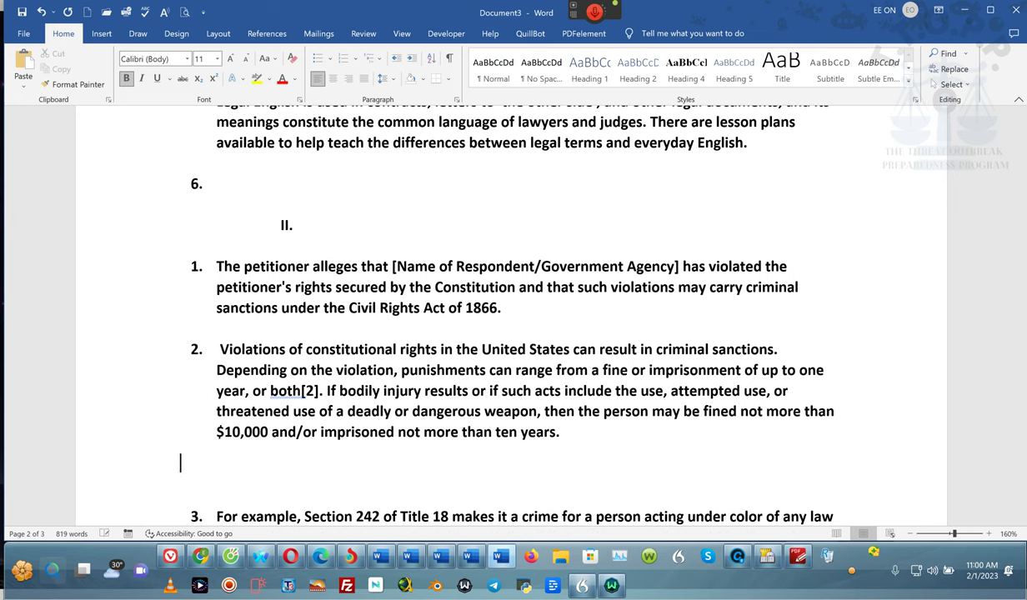
Step: Delete the citation marker [2] after "or both" in section II item 2
scroll(366, 426, down, 1)
click(320, 385)
key(BackSpace)
key(BackSpace)
key(BackSpace)
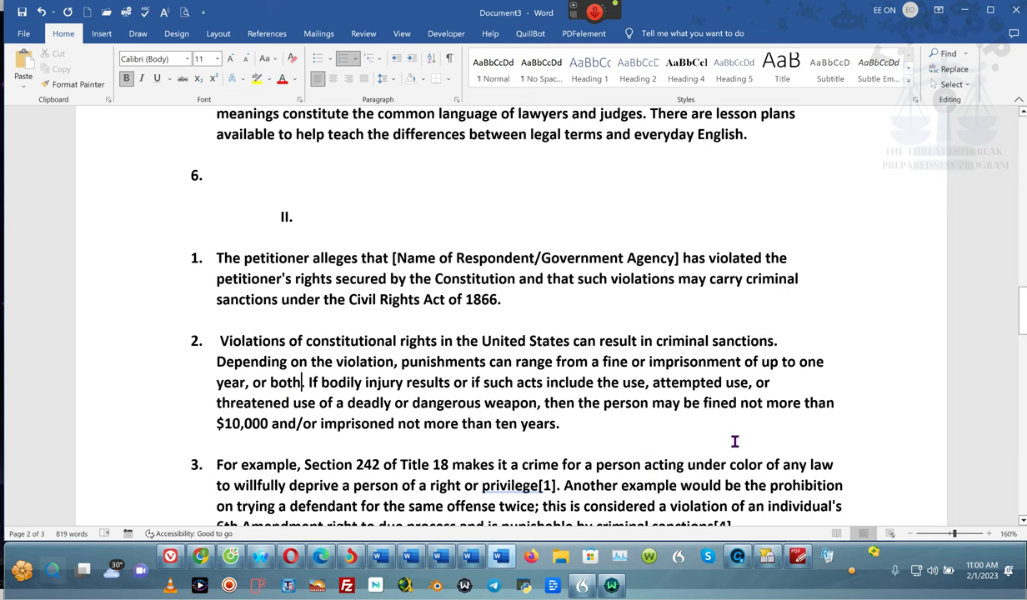
Step: Delete the citation markers [1] after "privilege" and [4] after "criminal sanctions" in section II item 3
scroll(734, 442, down, 4)
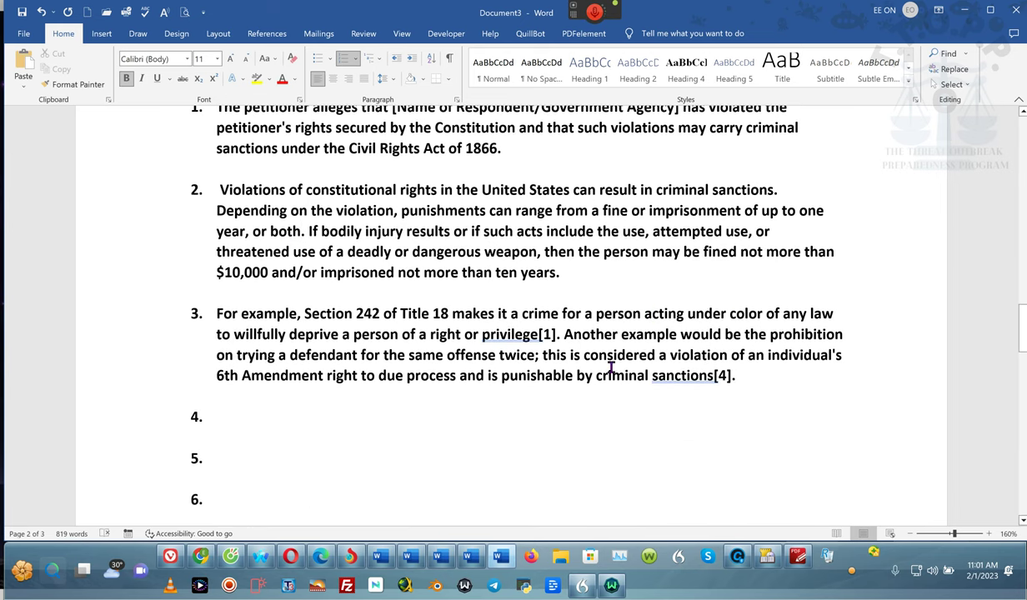
click(556, 335)
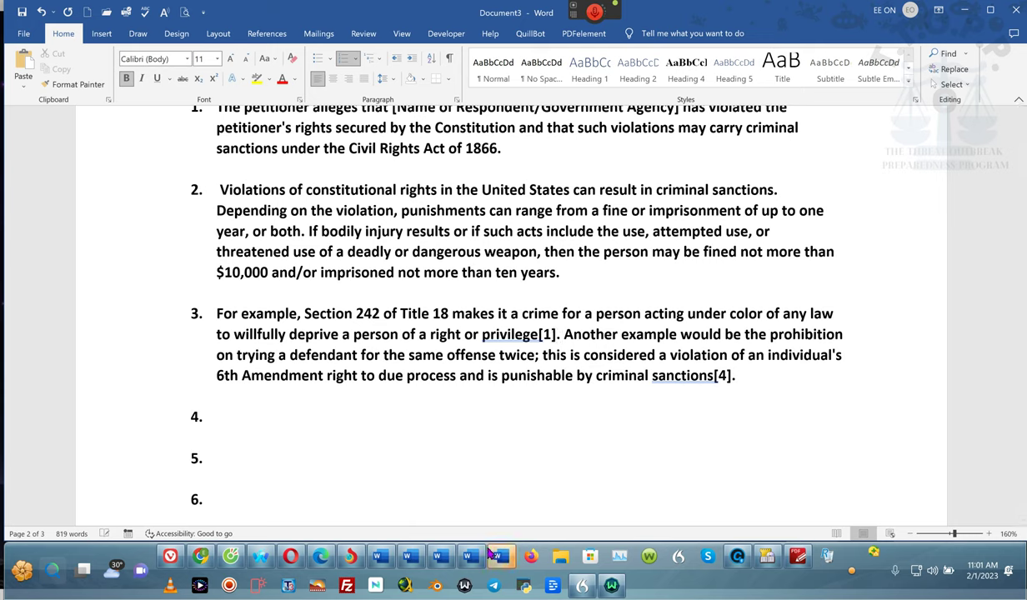
key(BackSpace)
key(BackSpace)
key(BackSpace)
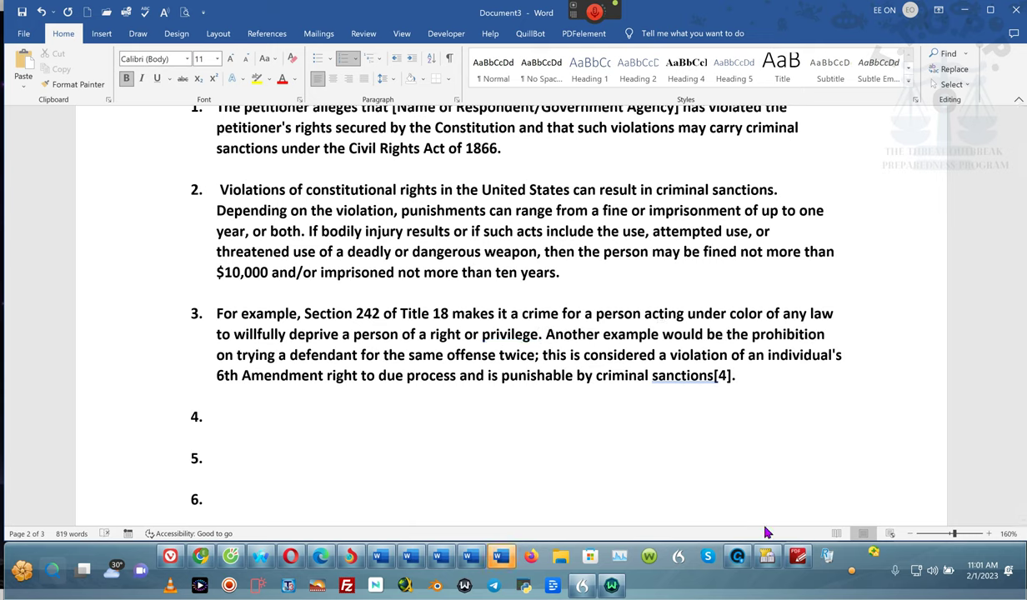
click(732, 376)
key(BackSpace)
key(BackSpace)
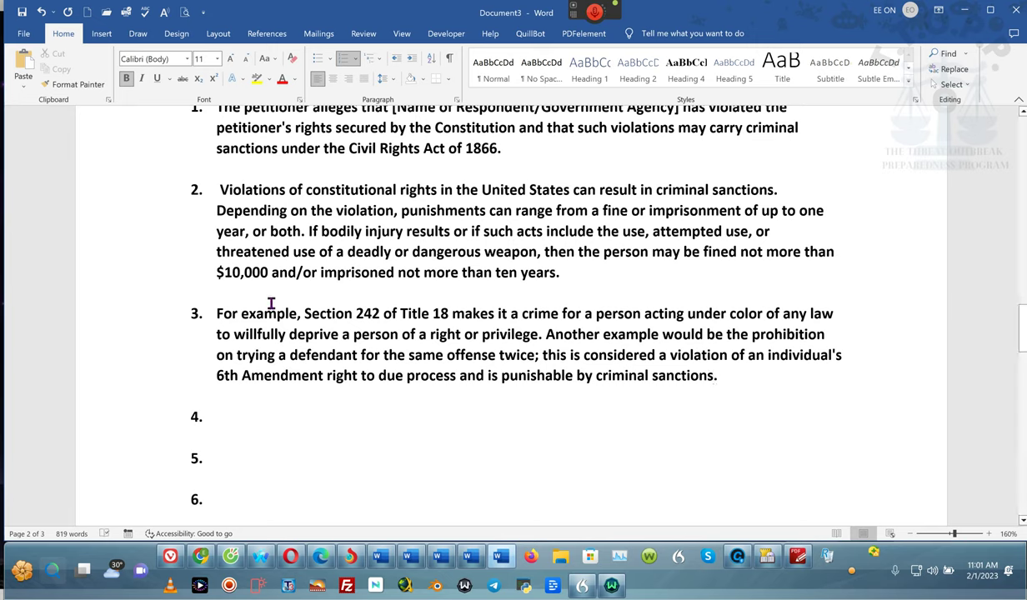
Step: Replace "Section 242 of Title 18" in item 3 with "the Civil Rights Act of 1866" copied from item 1, without its period
drag(306, 310, 438, 310)
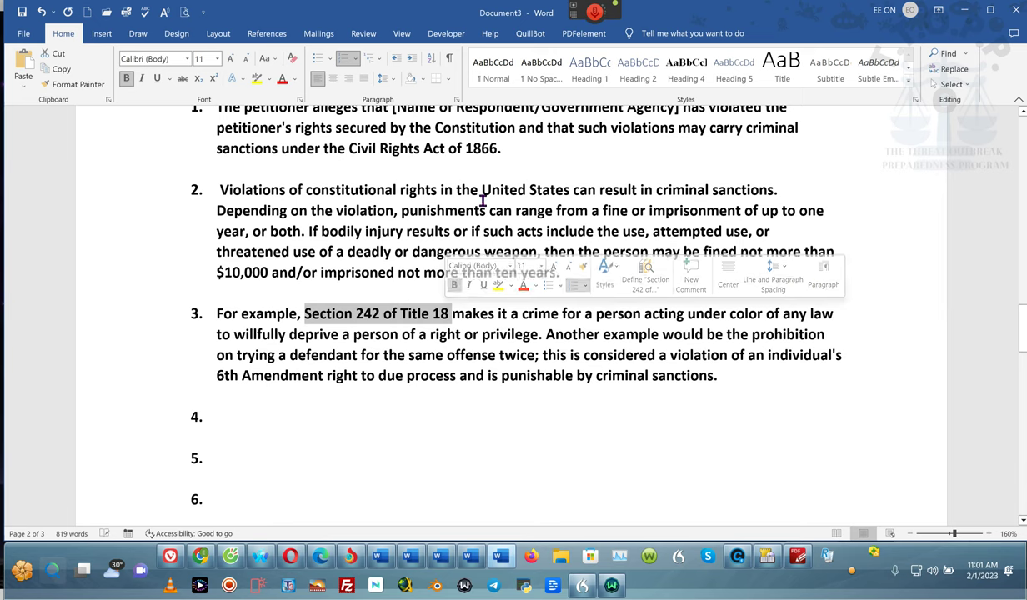
key(Delete)
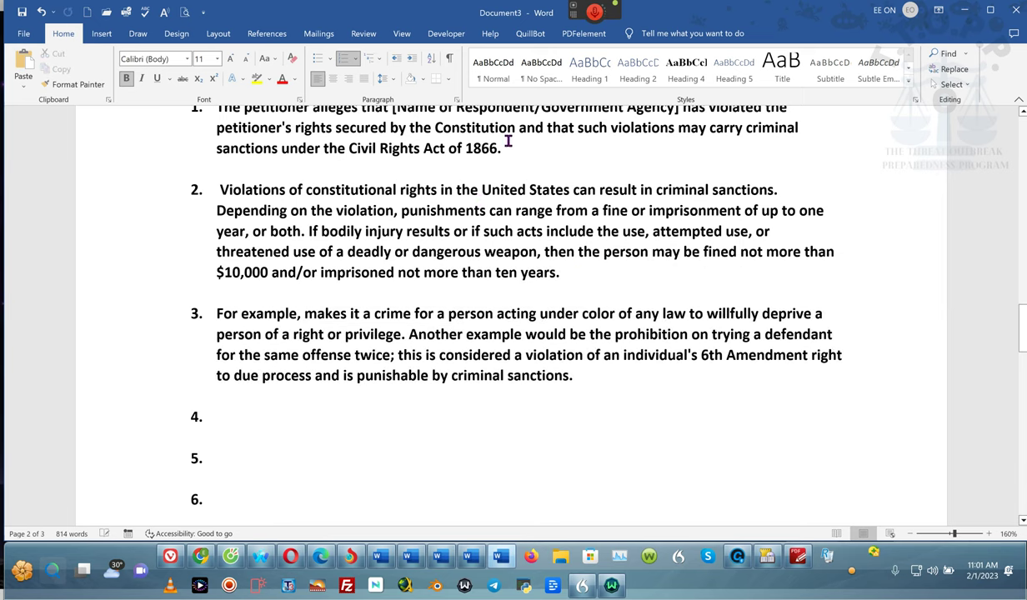
drag(501, 148, 349, 159)
key(ctrl+c)
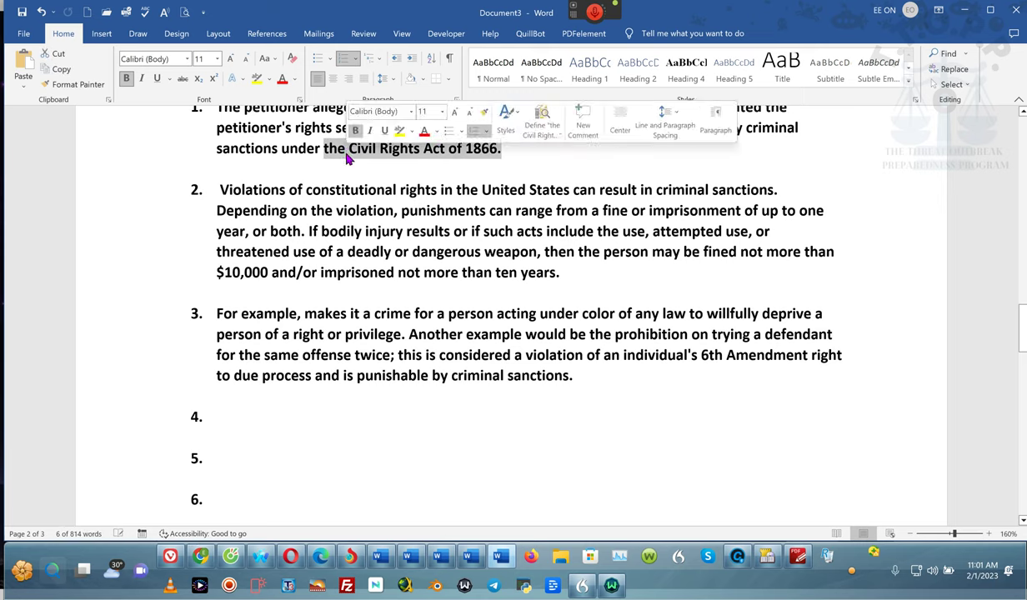
click(302, 312)
key(ctrl+v)
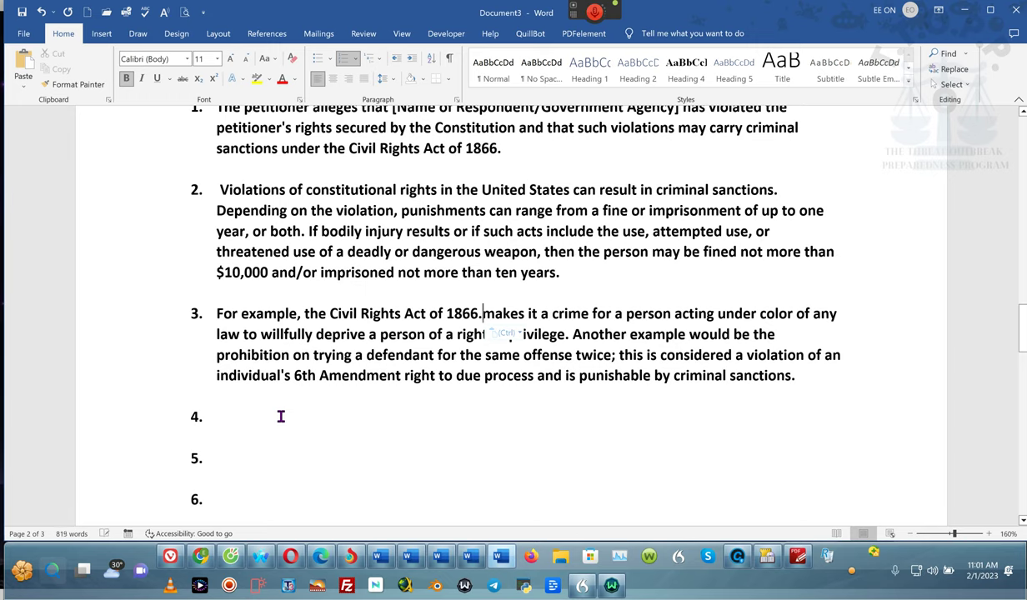
key(BackSpace)
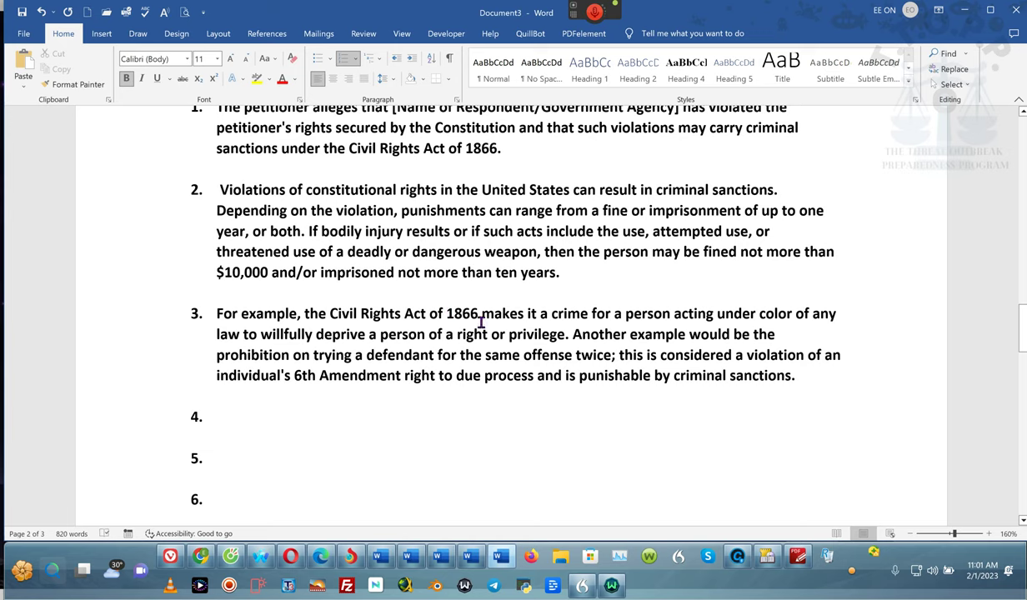
Step: Select the entire petition, from the closing summarization paragraph up to the court name on the first page
scroll(514, 360, down, 6)
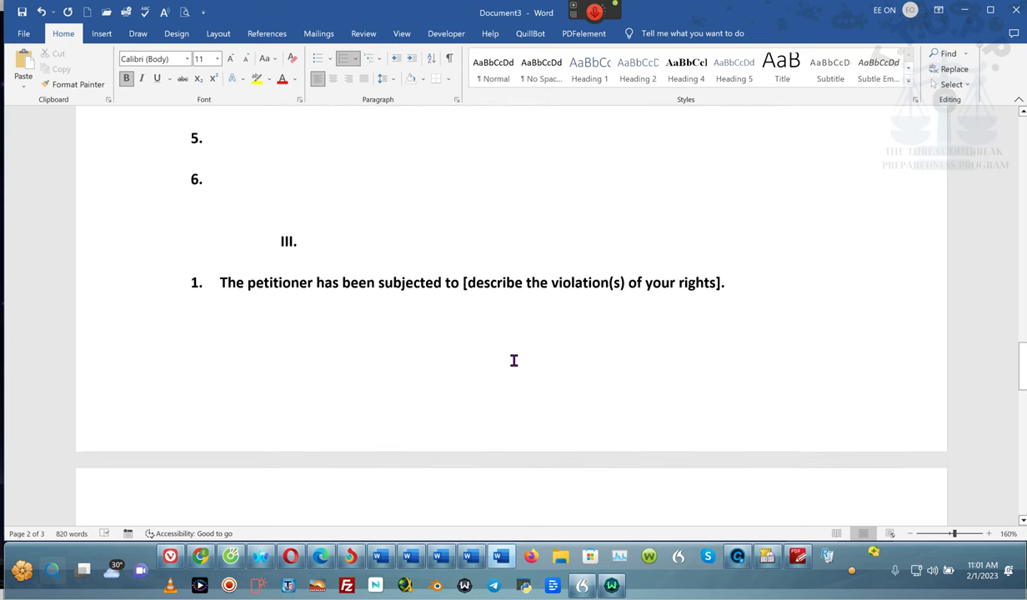
scroll(514, 360, down, 10)
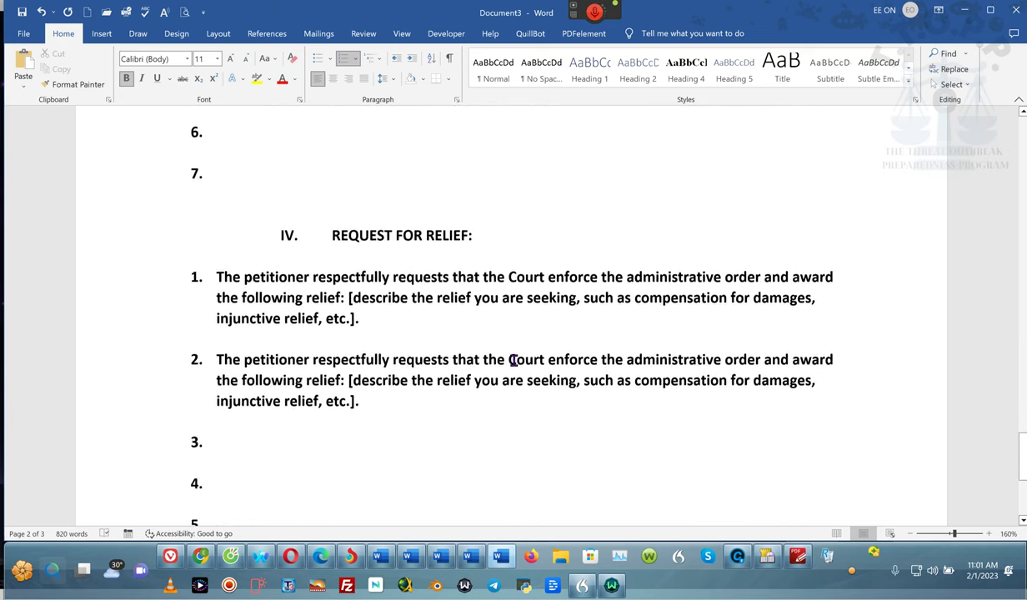
scroll(513, 360, down, 4)
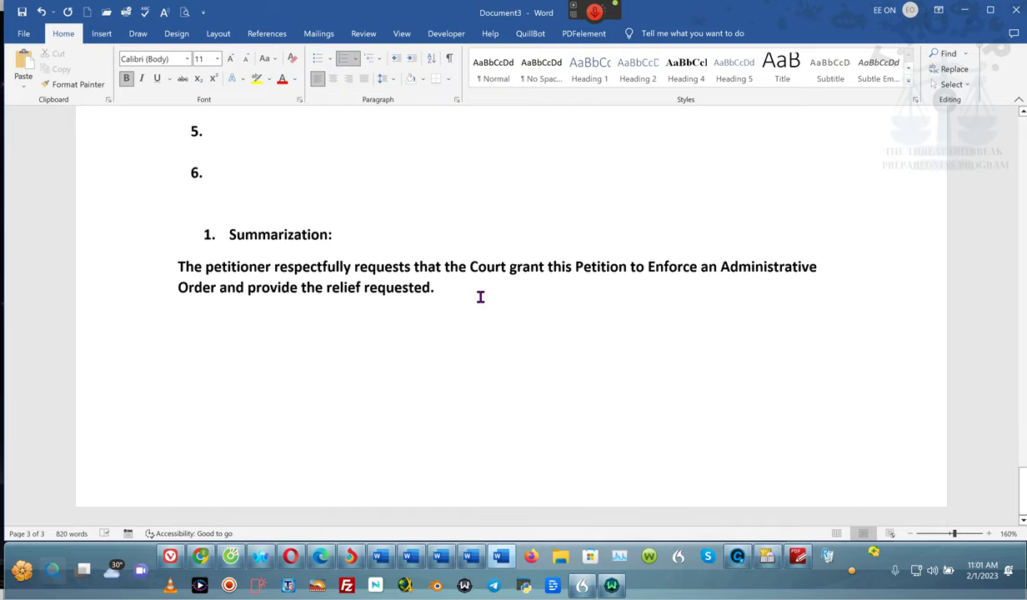
drag(480, 297, 377, 4)
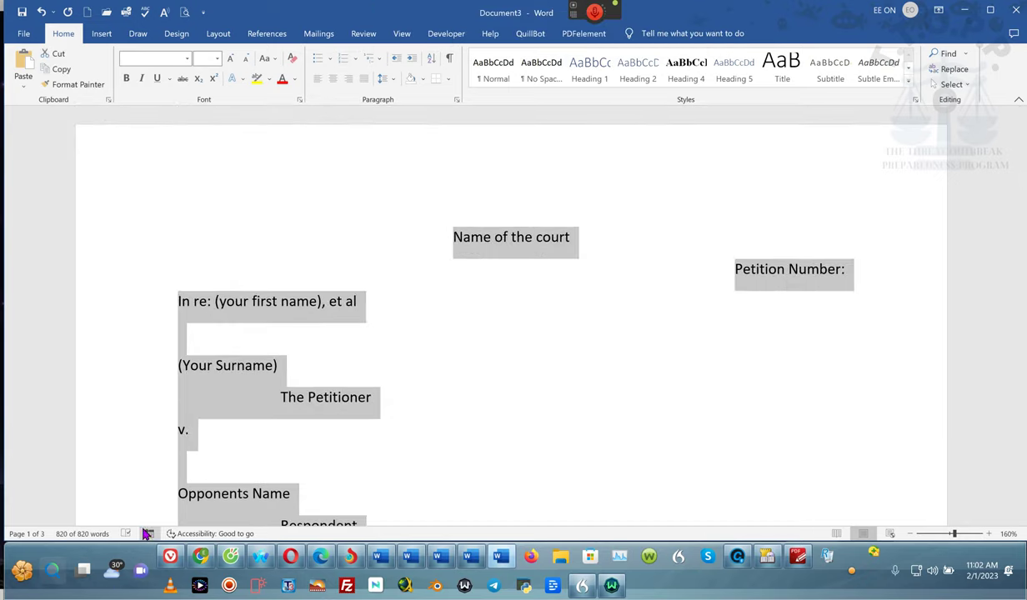
Step: Switch to the browser and open the message field of the petition chat in ChatGPT
click(170, 556)
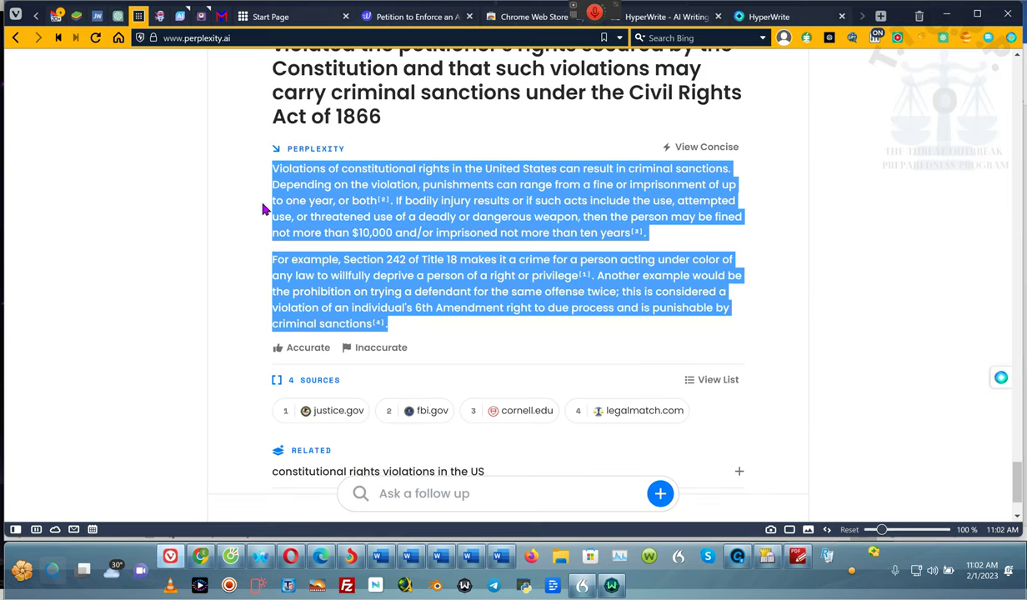
click(117, 25)
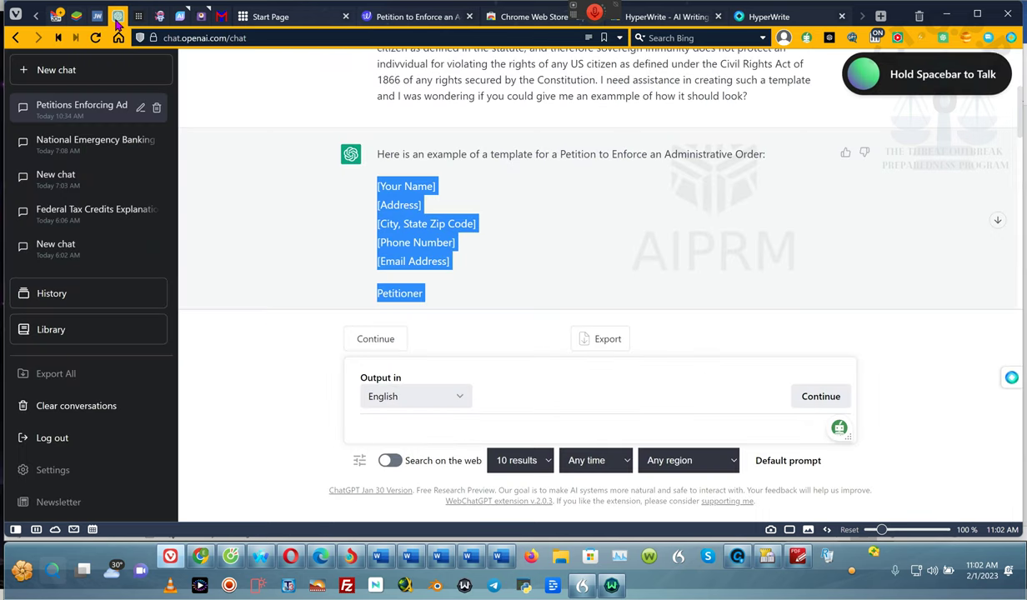
click(397, 424)
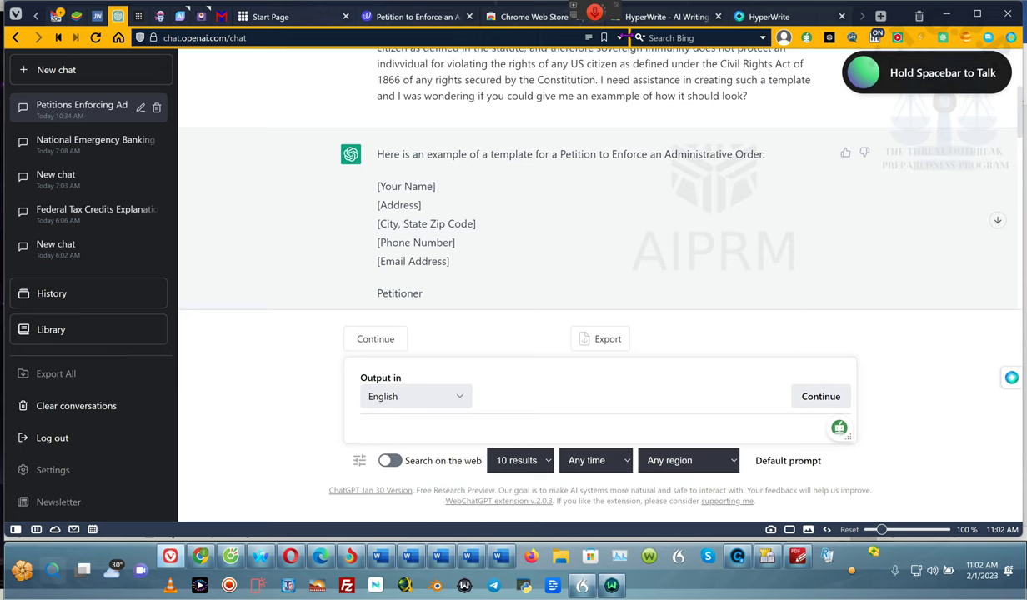
mouse_move(595, 19)
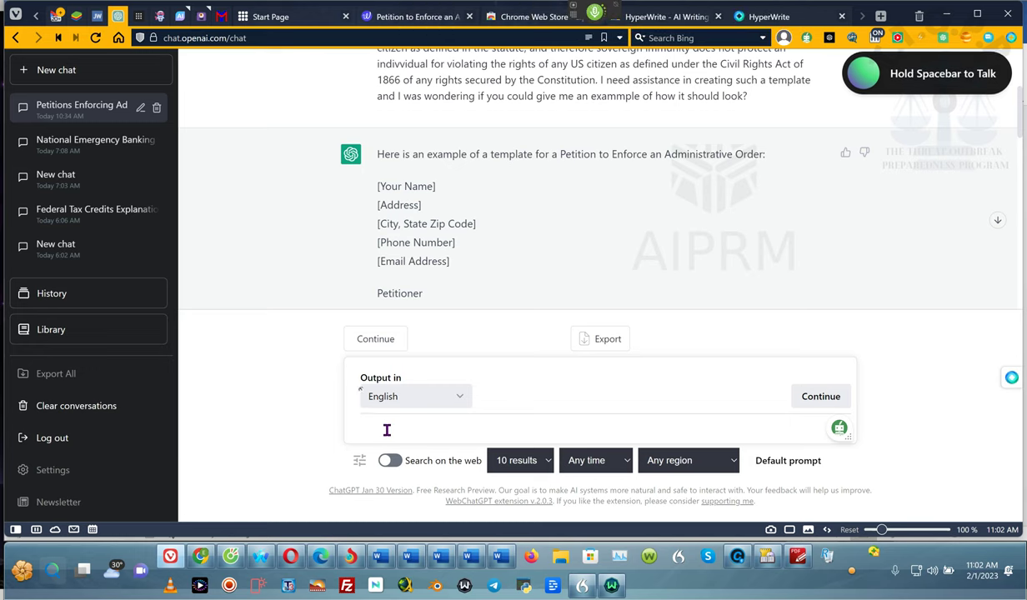
Step: Write a message asking the assistant to format the mock trial draft so the judge recognizes an experienced attorney's work while keeping its context
text(Kevin)
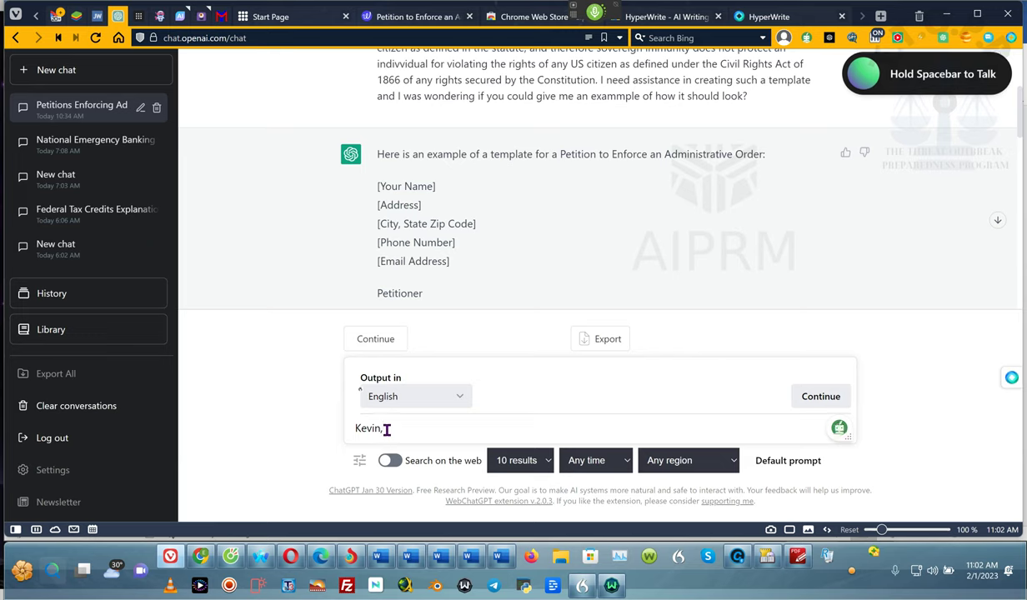
text(,)
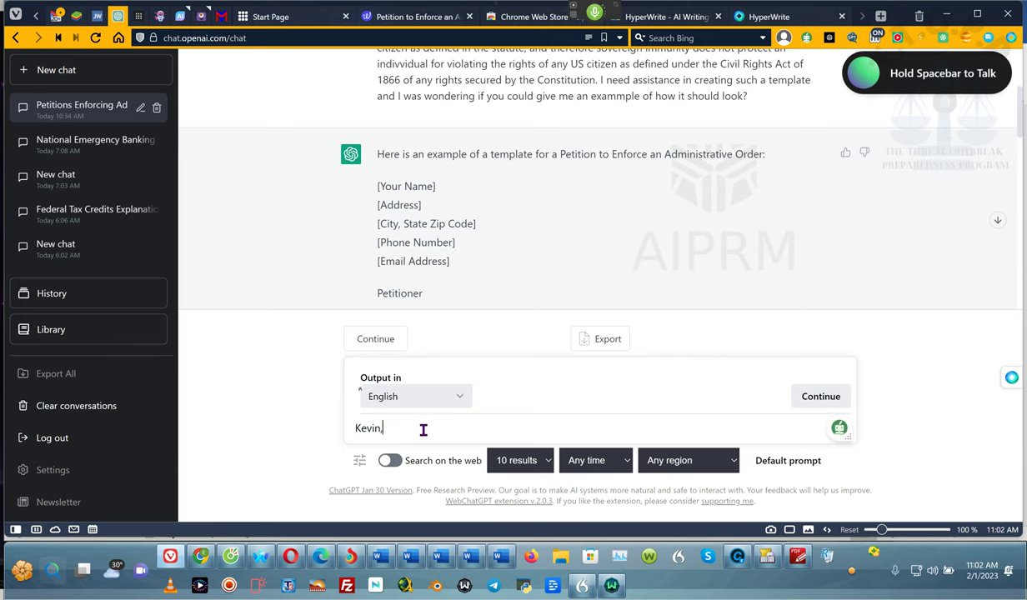
text( and preparing for the mock trial)
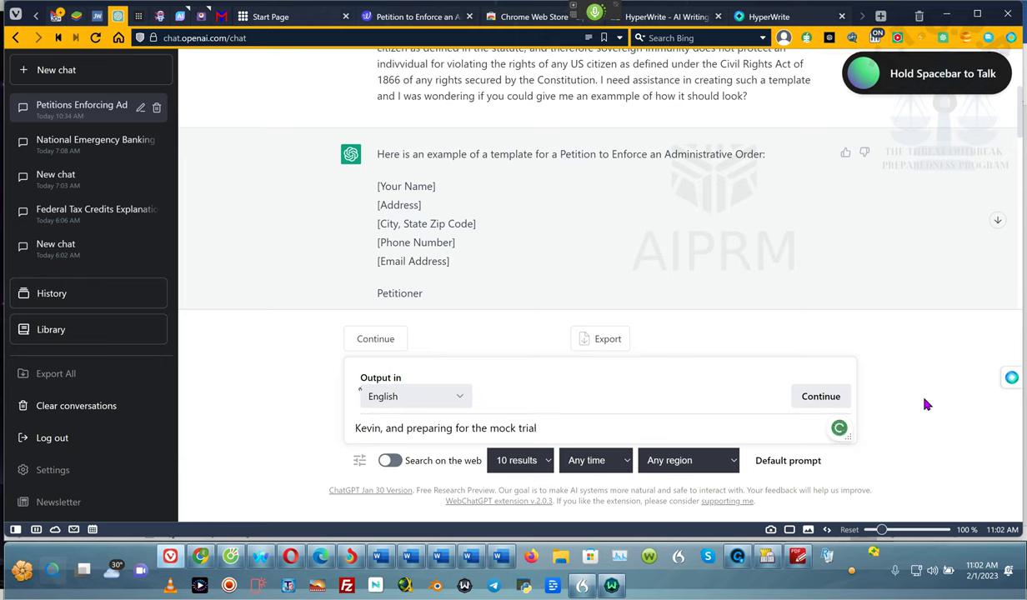
text( thiss is what I hhave so far)
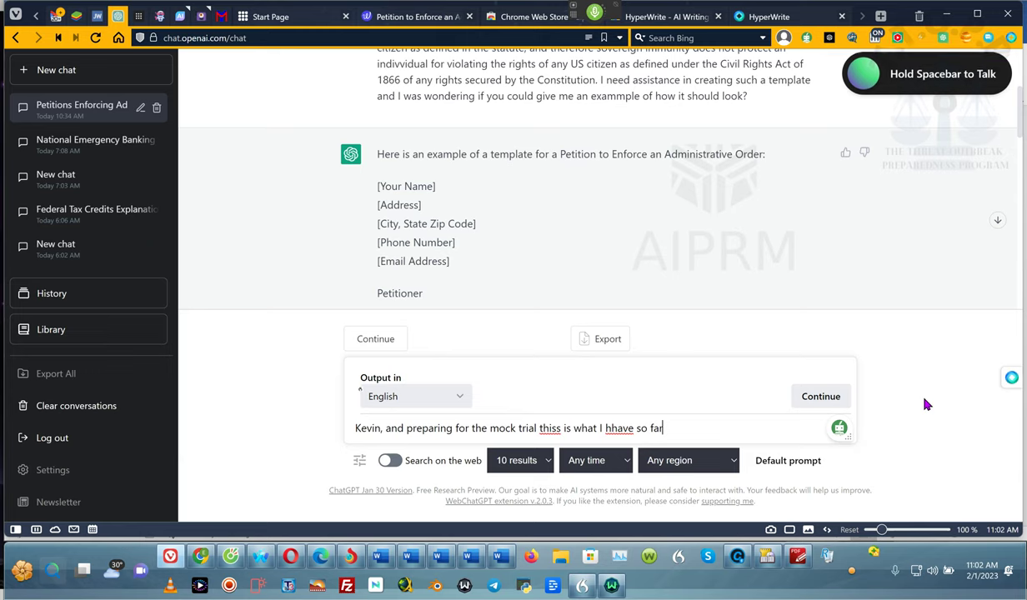
text( can you help me put this in a form)
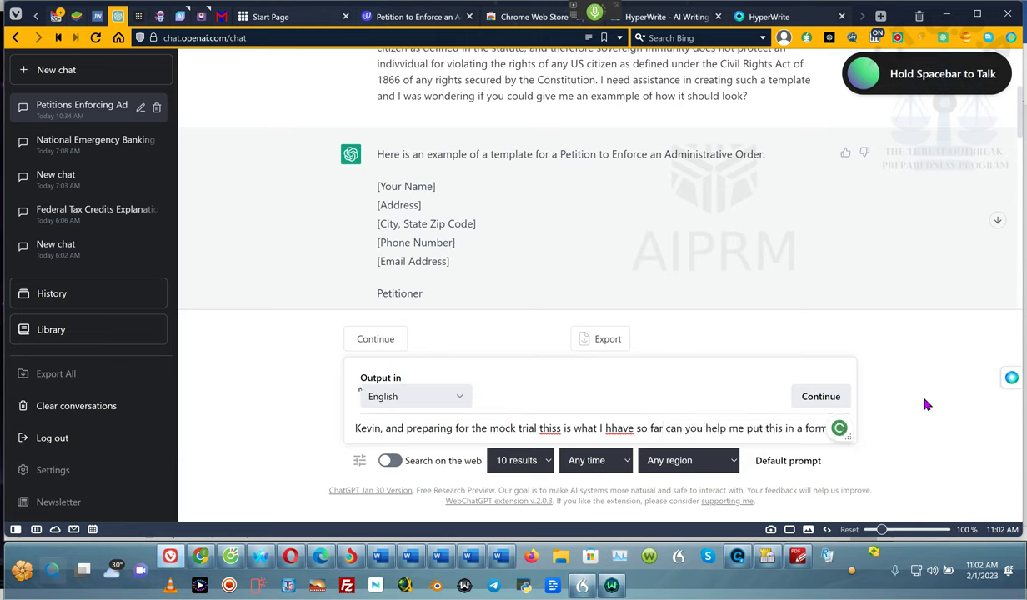
text(at that the mock trial judge)
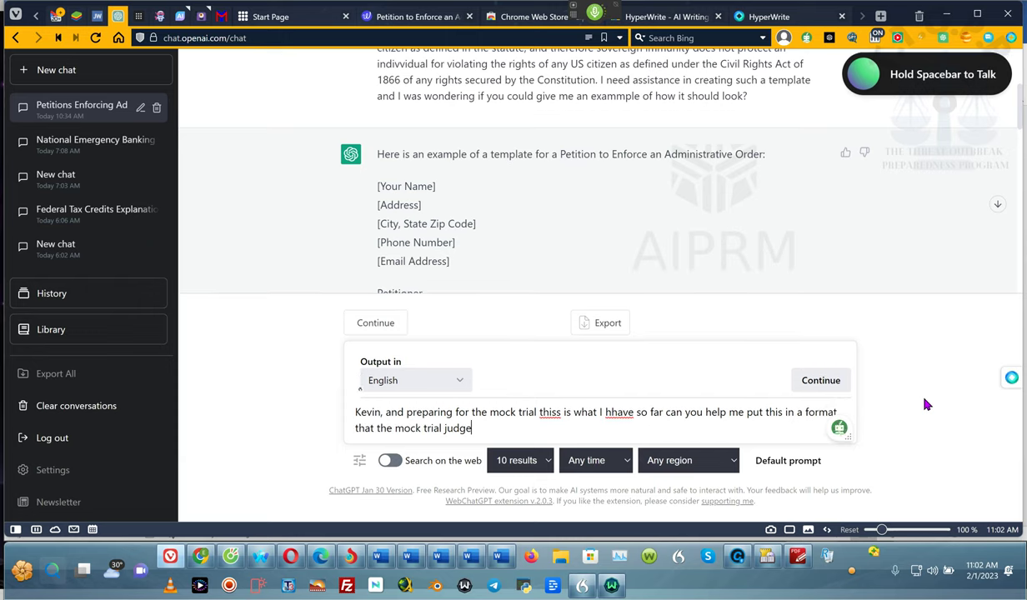
text(will recognize this coming ffrom an actual)
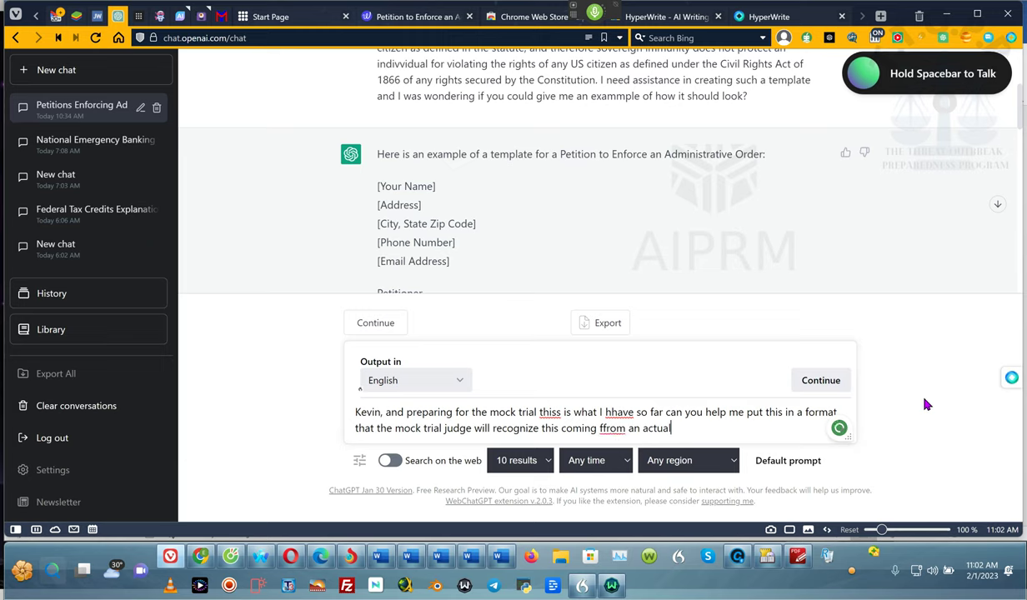
text( experienced attorney)
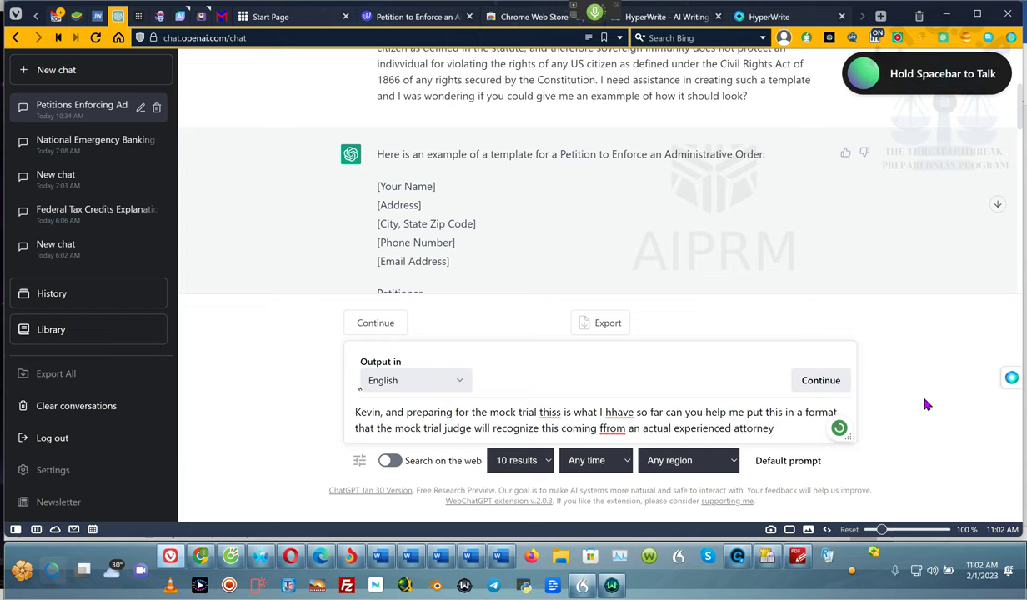
text( but keep it within the context for which it is presented?)
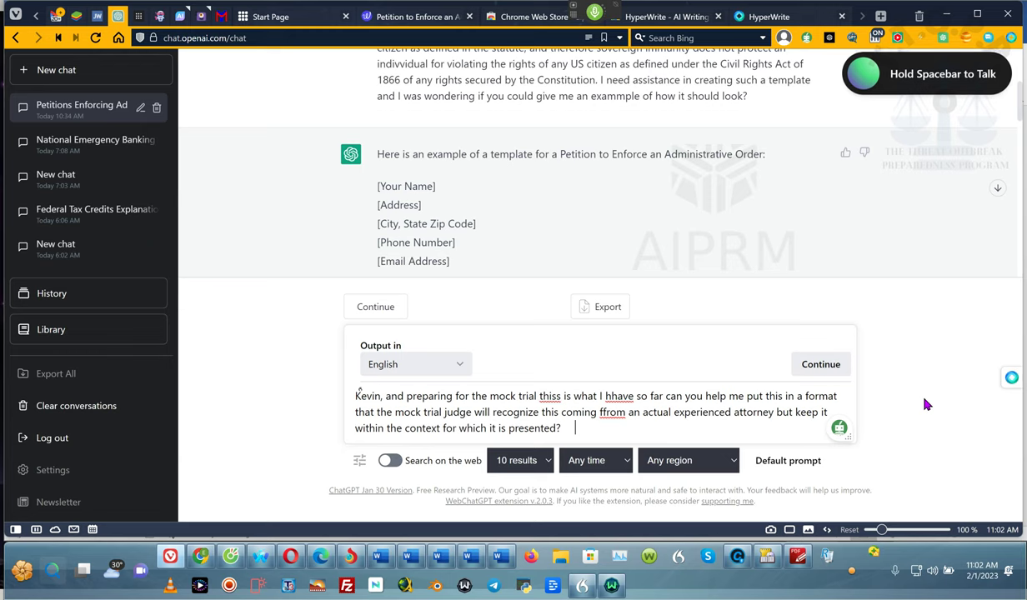
Step: Paste the petition after the question, copy the complete message, and send it
key(ctrl+v)
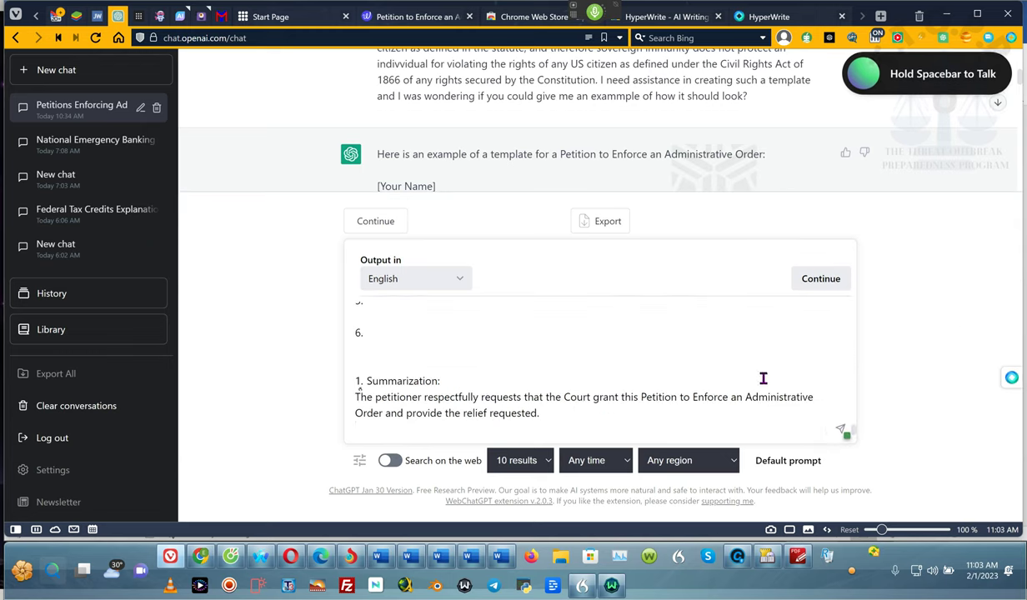
drag(617, 417, 326, 238)
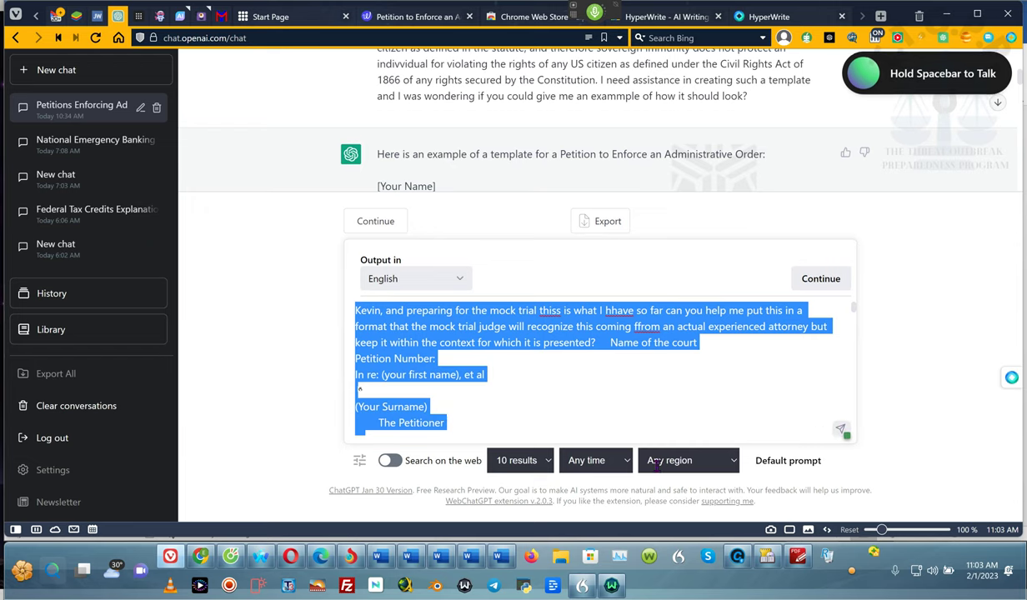
click(842, 432)
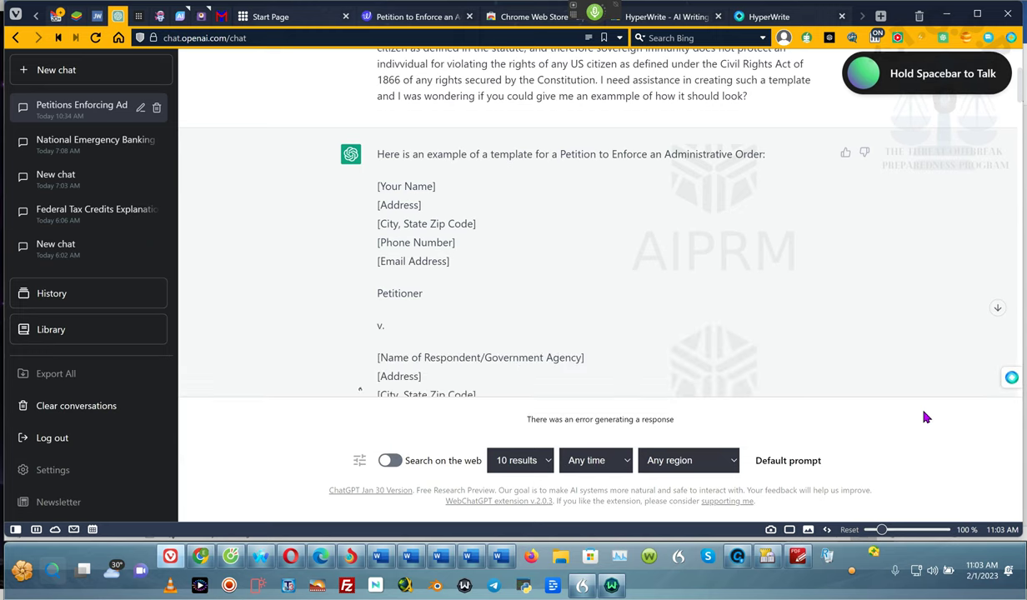
Step: Try to resubmit the sent petition message through its edit option, leaving the text as it is
scroll(733, 319, down, 10)
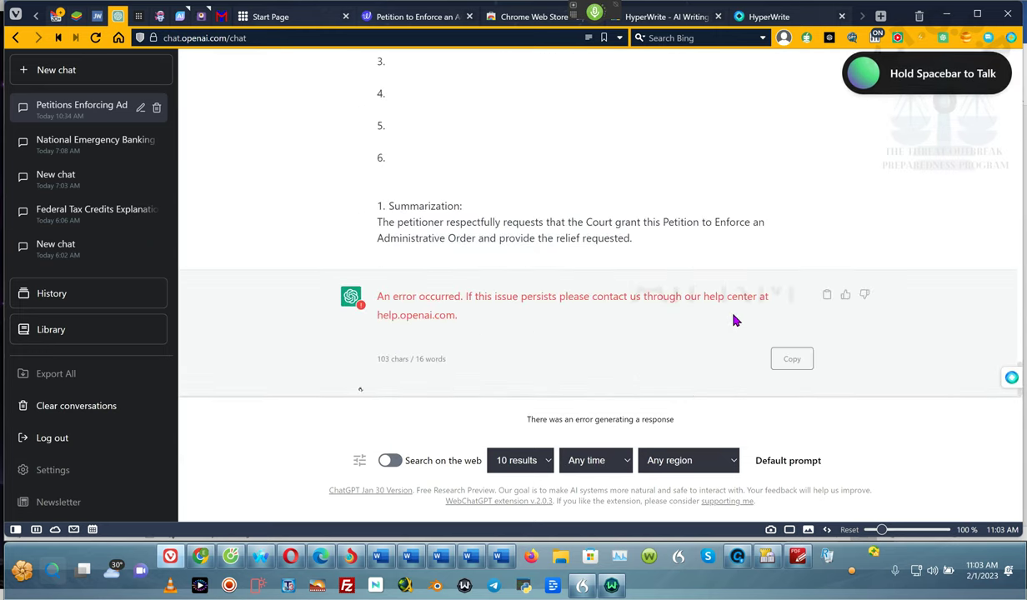
scroll(702, 240, up, 5)
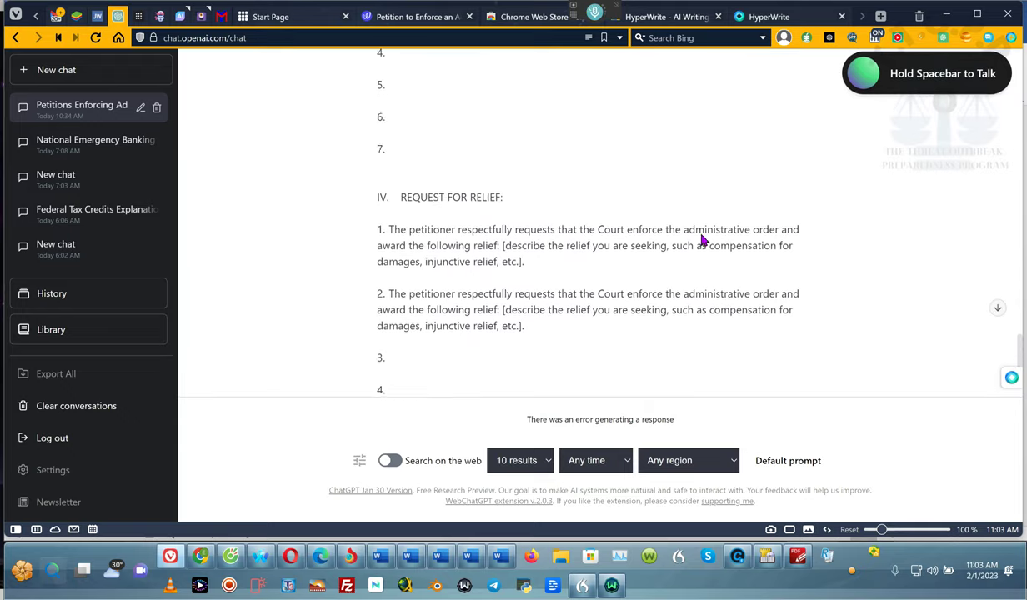
scroll(701, 240, up, 10)
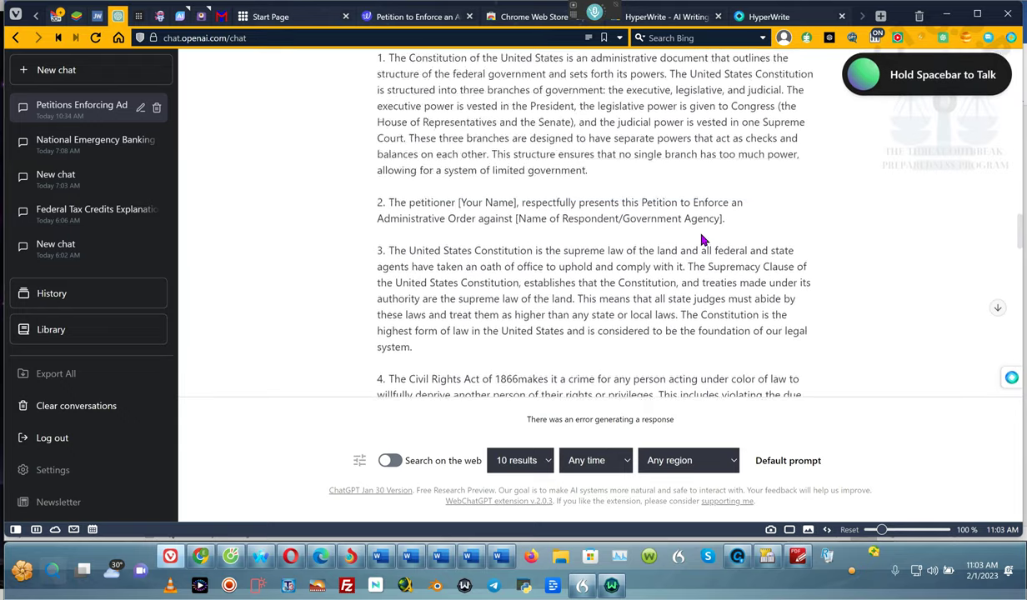
scroll(702, 240, up, 10)
scroll(702, 240, down, 1)
click(844, 290)
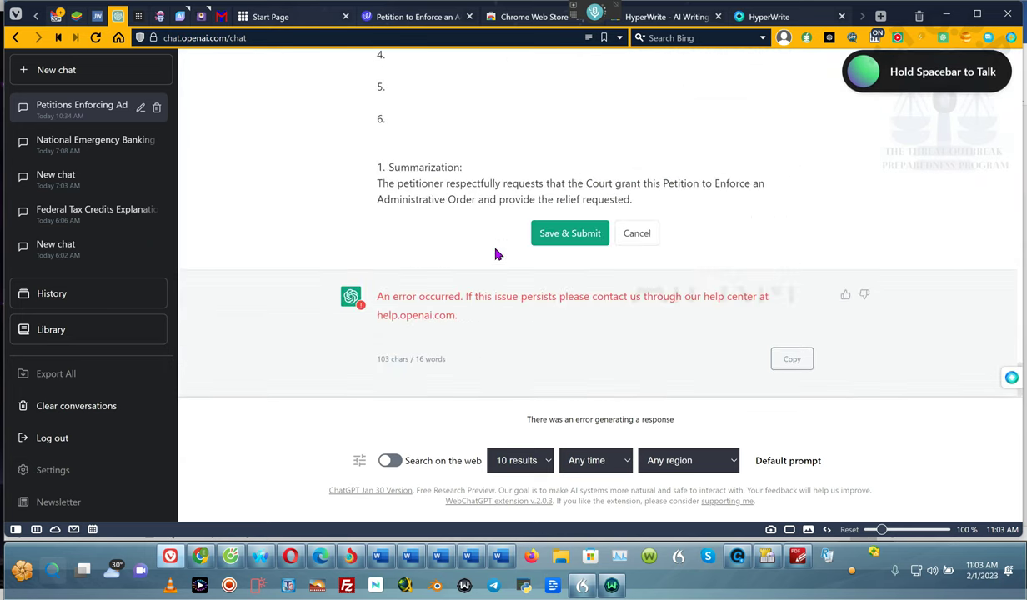
click(552, 234)
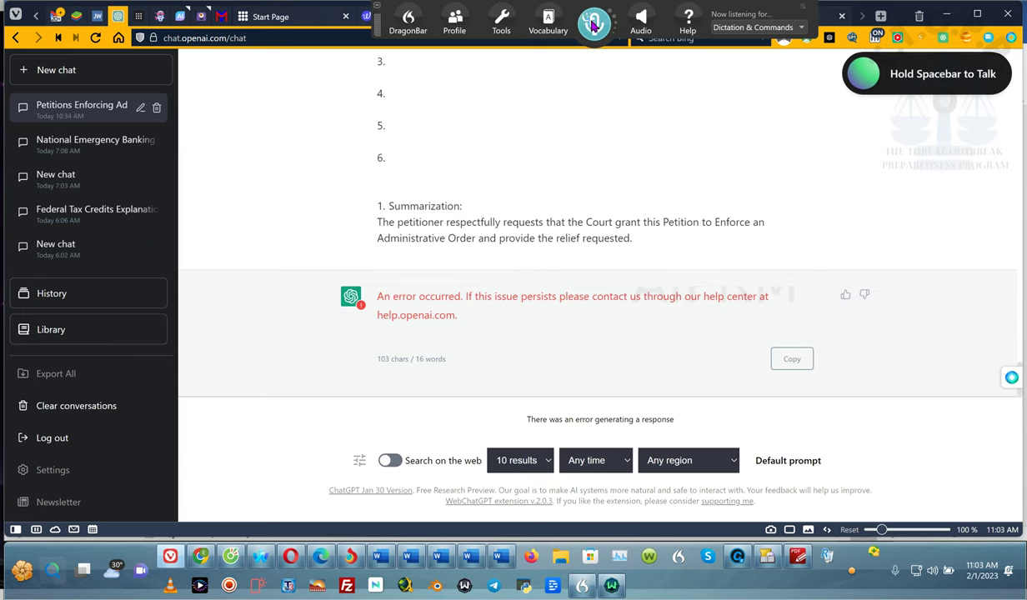
Step: Turn the dictation microphone back on and reload the ChatGPT page
click(592, 23)
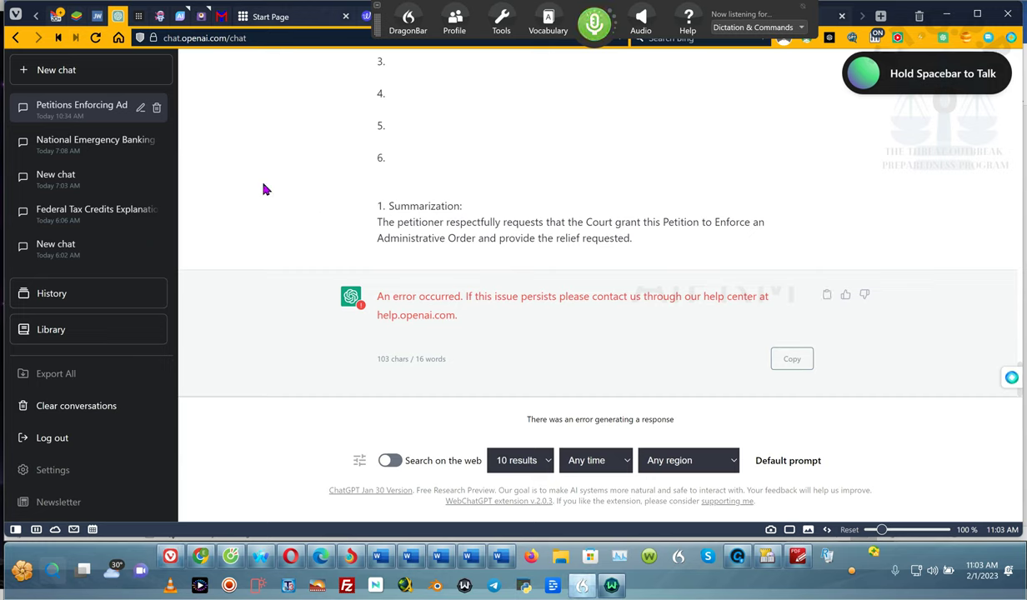
click(95, 37)
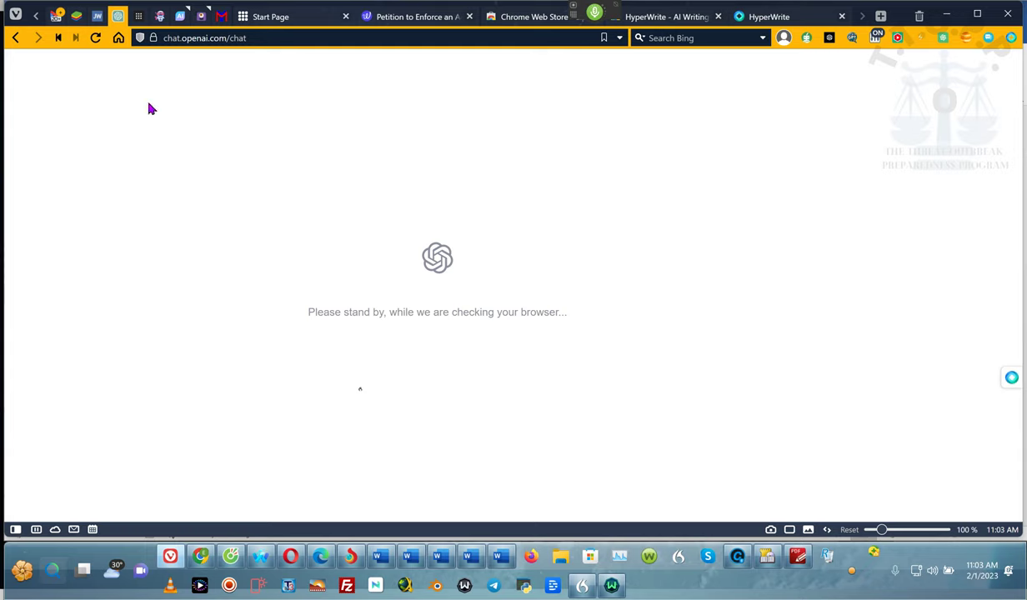
click(95, 37)
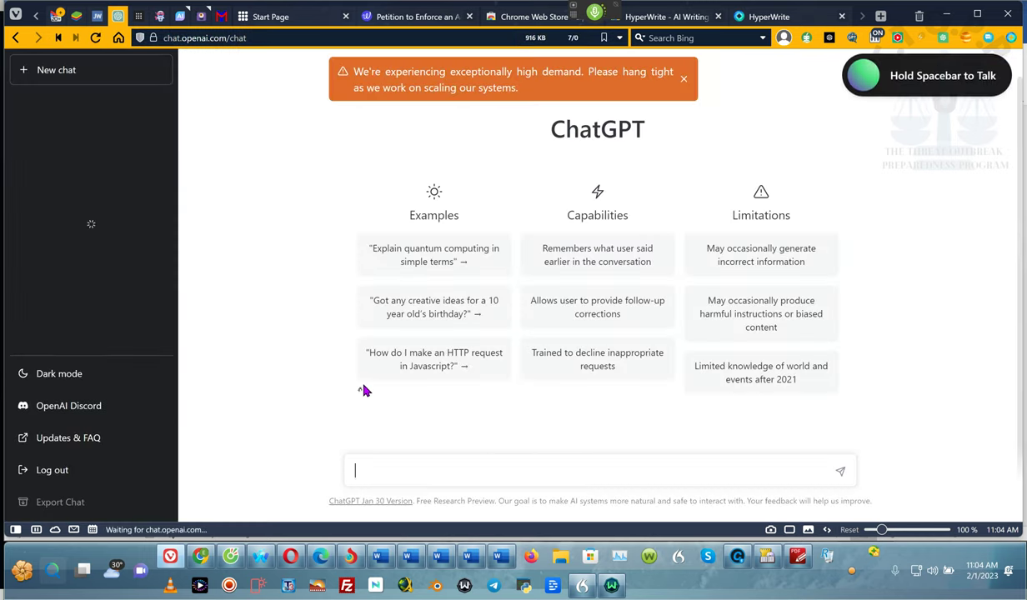
Step: Paste the copied message and petition into the new chat's prompt and delete the stray dictated text after "relief requested."
click(388, 429)
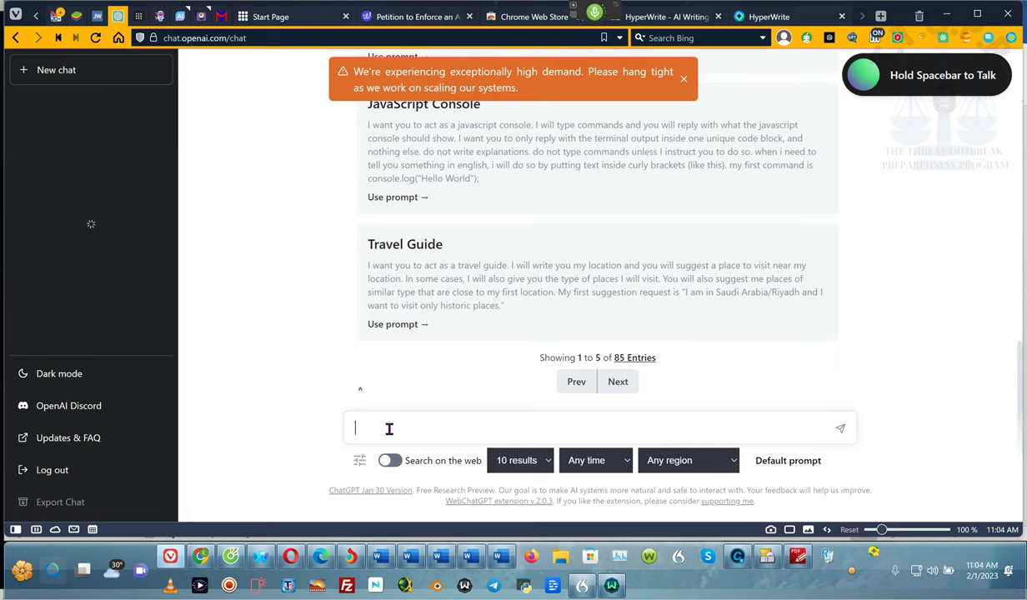
key(ctrl+v)
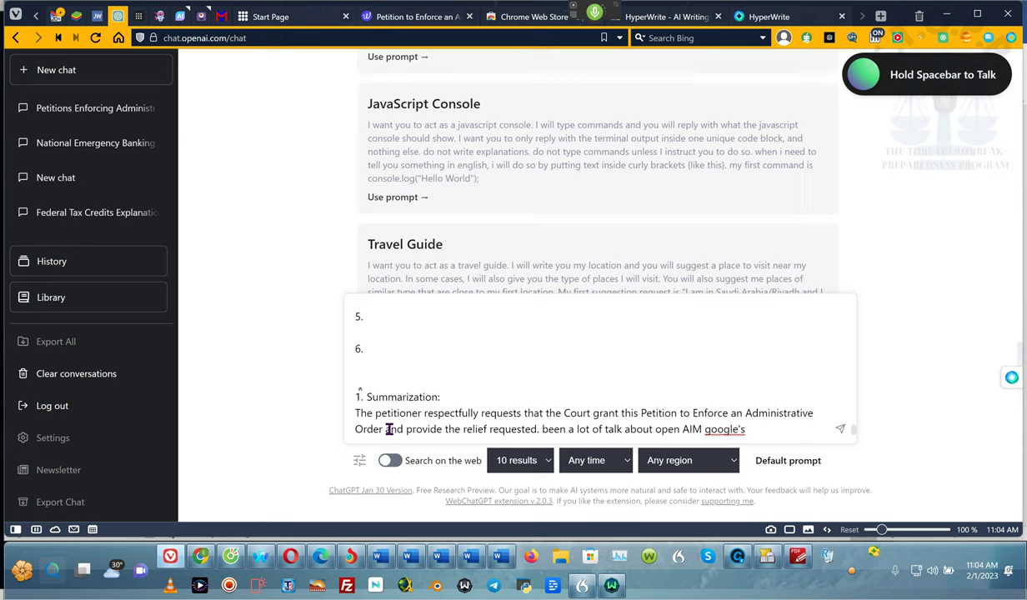
text(Chat)
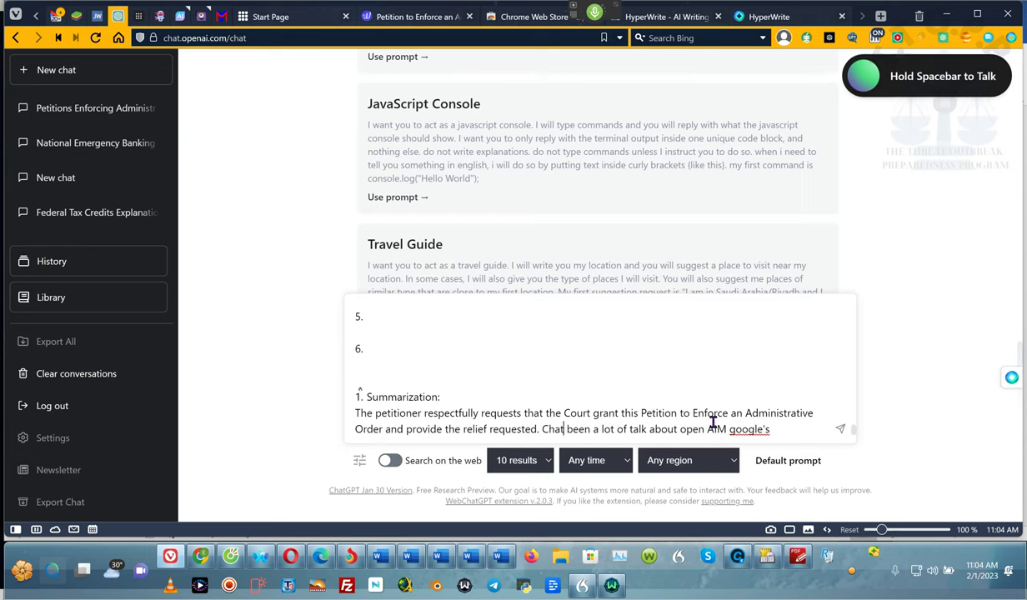
mouse_move(597, 19)
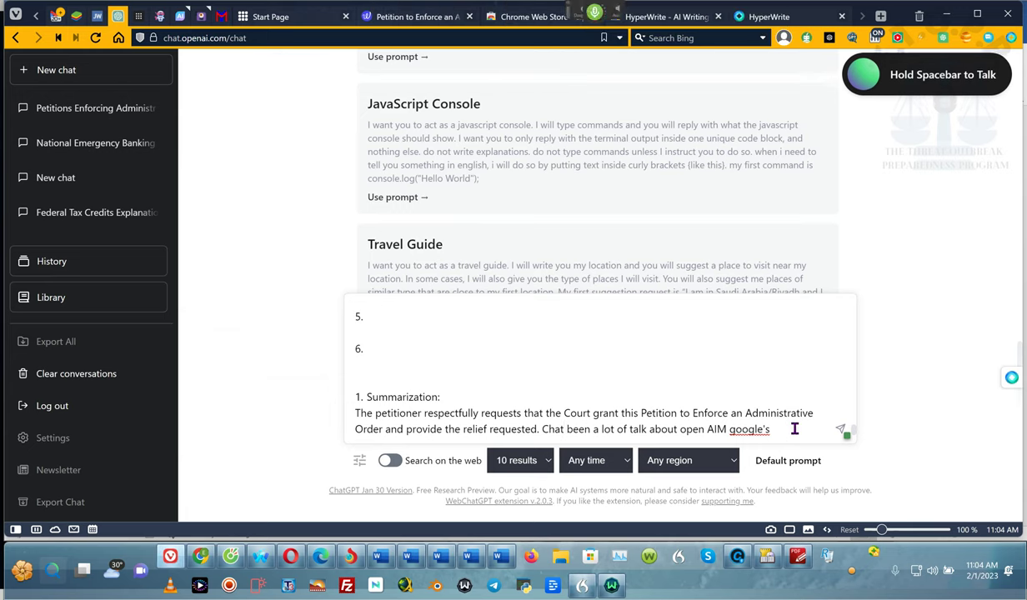
drag(793, 428, 547, 448)
key(BackSpace)
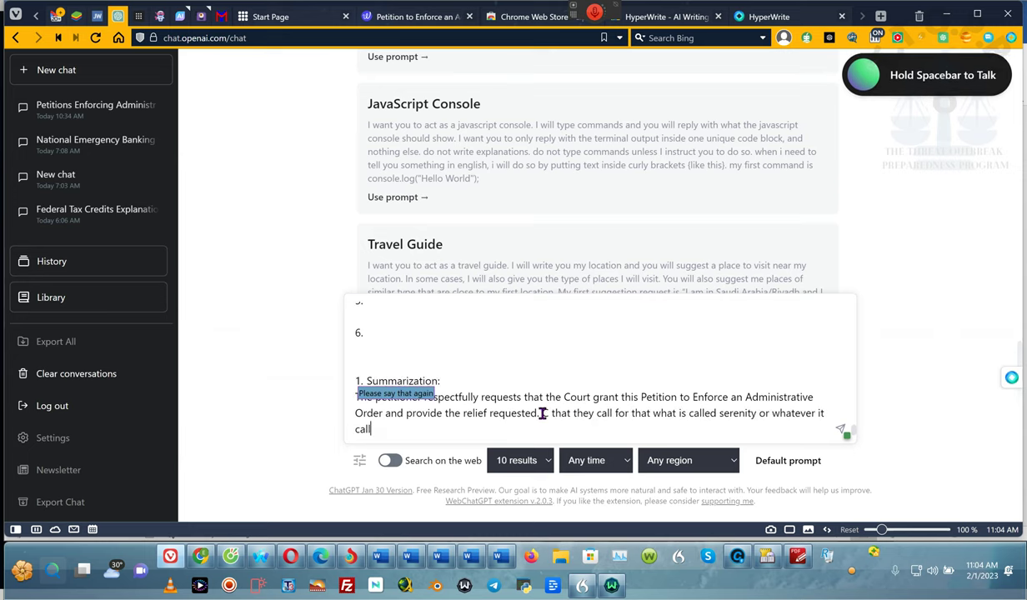
drag(542, 412, 617, 425)
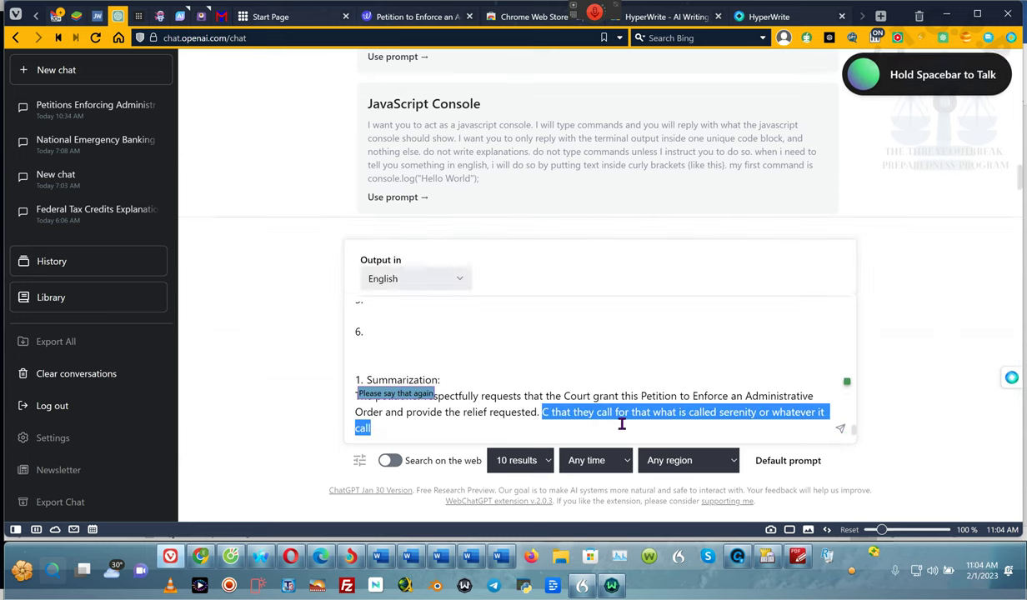
key(BackSpace)
Step: Delete the stray "there's" in front of the greeting at the beginning of the prompt, and go to its end
scroll(619, 425, down, 2)
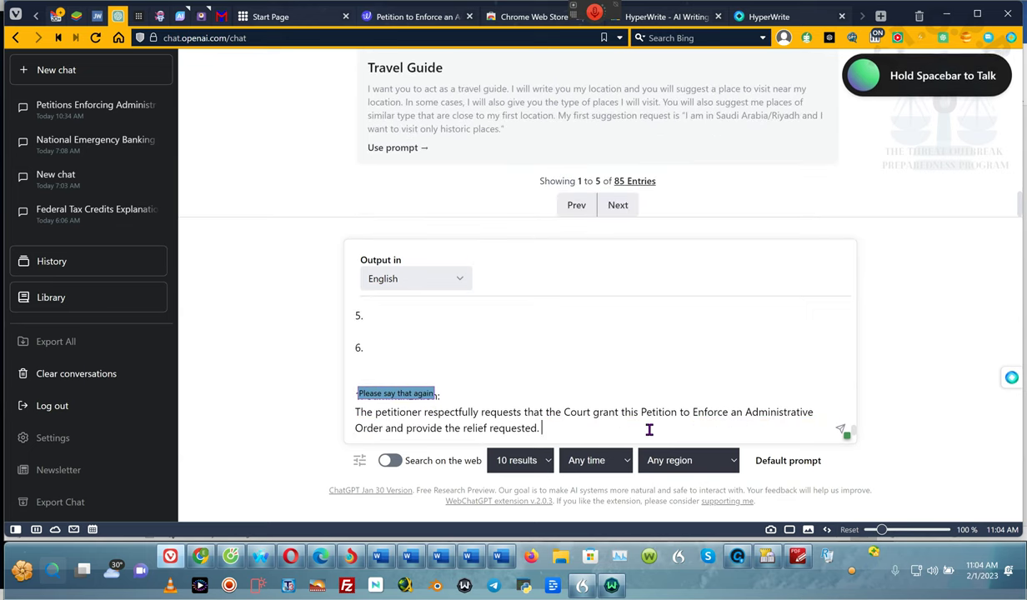
scroll(649, 430, up, 15)
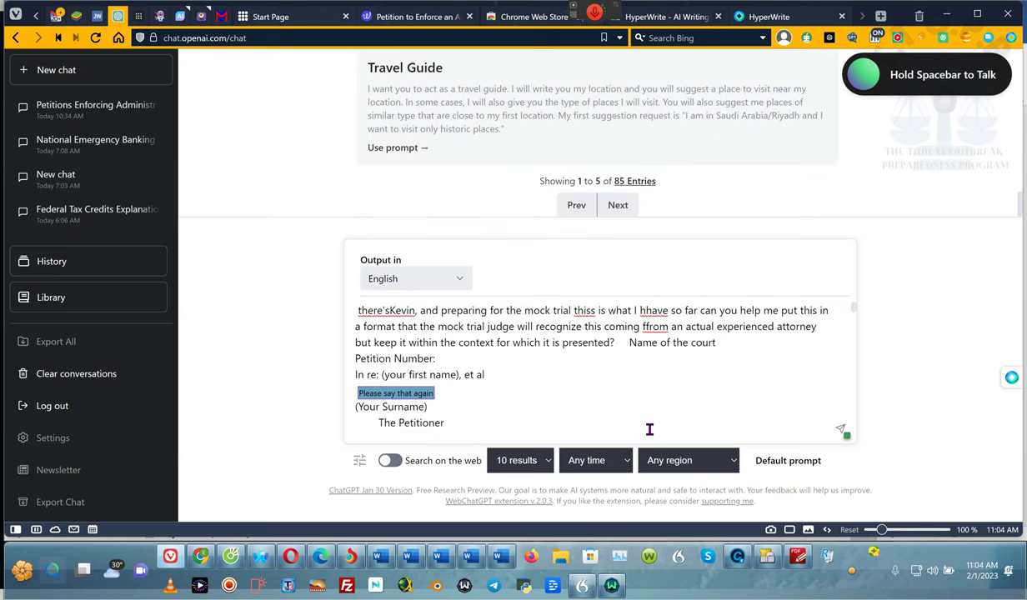
click(388, 314)
key(BackSpace)
key(BackSpace)
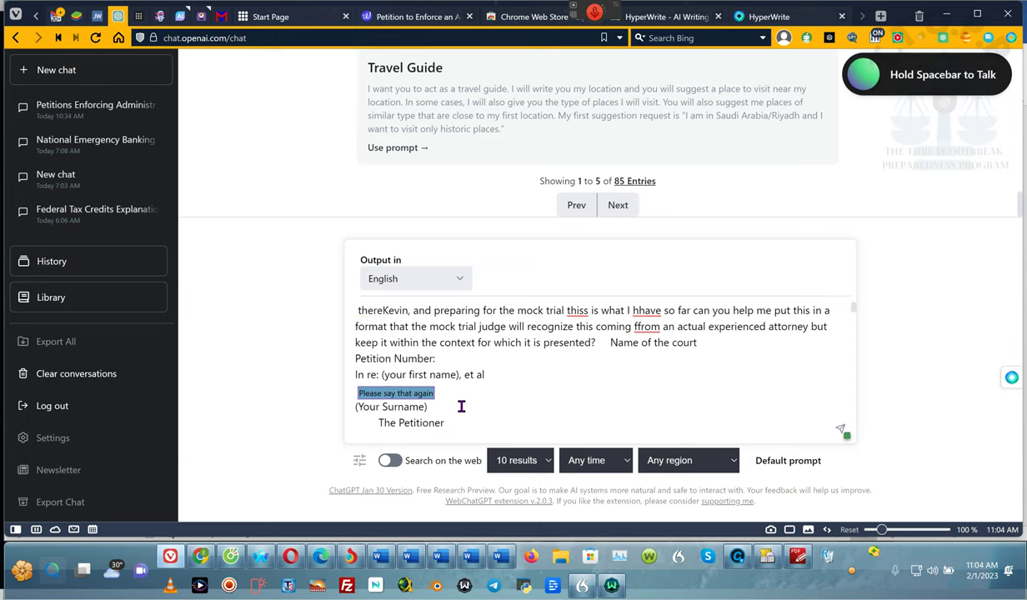
key(BackSpace)
key(BackSpace)
key(BackSpace)
key(BackSpace)
key(BackSpace)
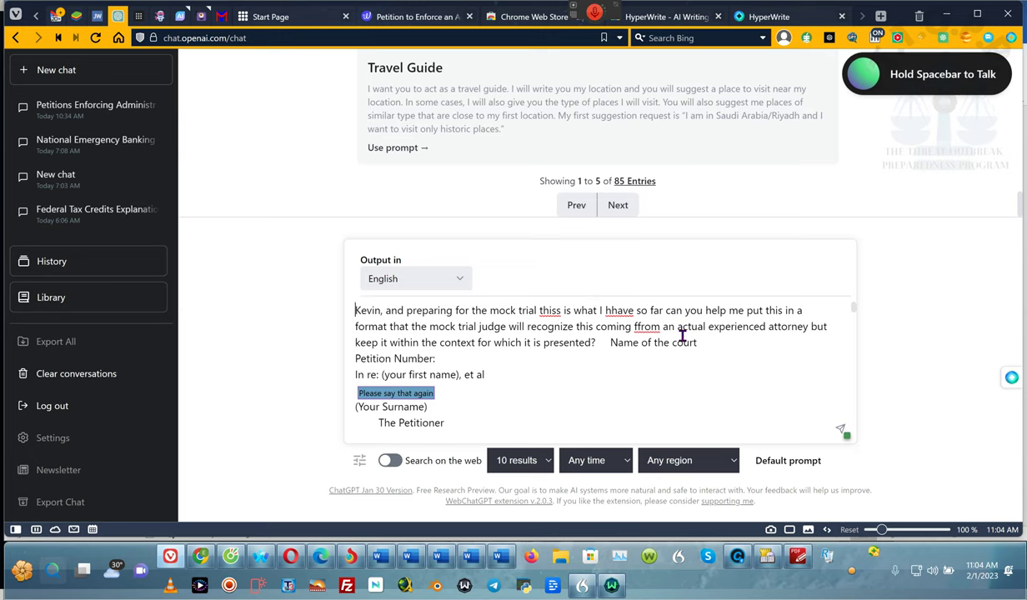
scroll(682, 335, down, 10)
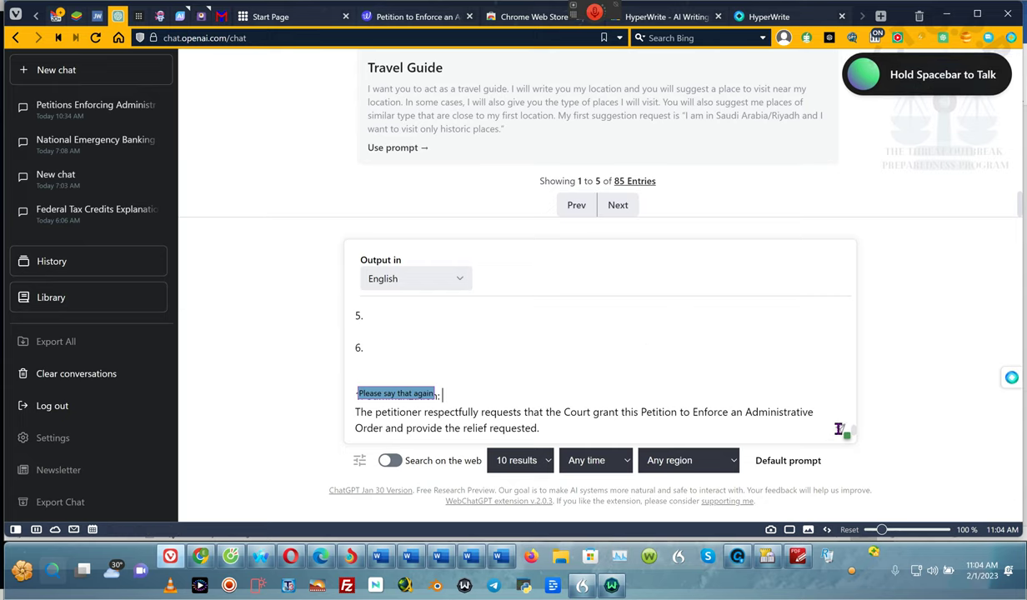
Step: Send the petition message in the new chat and copy the entire reworked petition from ChatGPT's reply
click(842, 433)
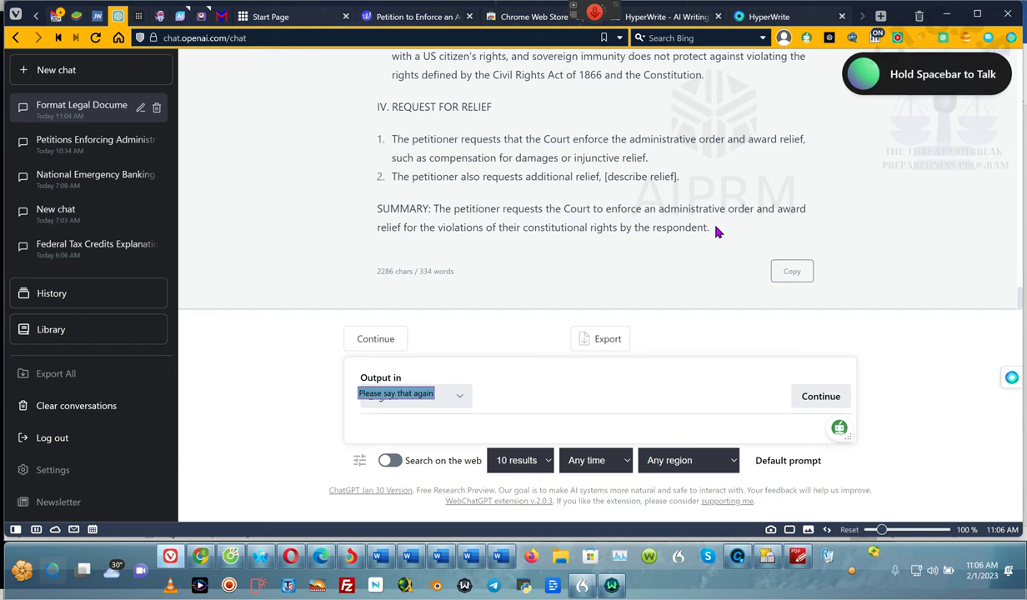
drag(723, 233, 440, 58)
drag(395, 119, 427, 379)
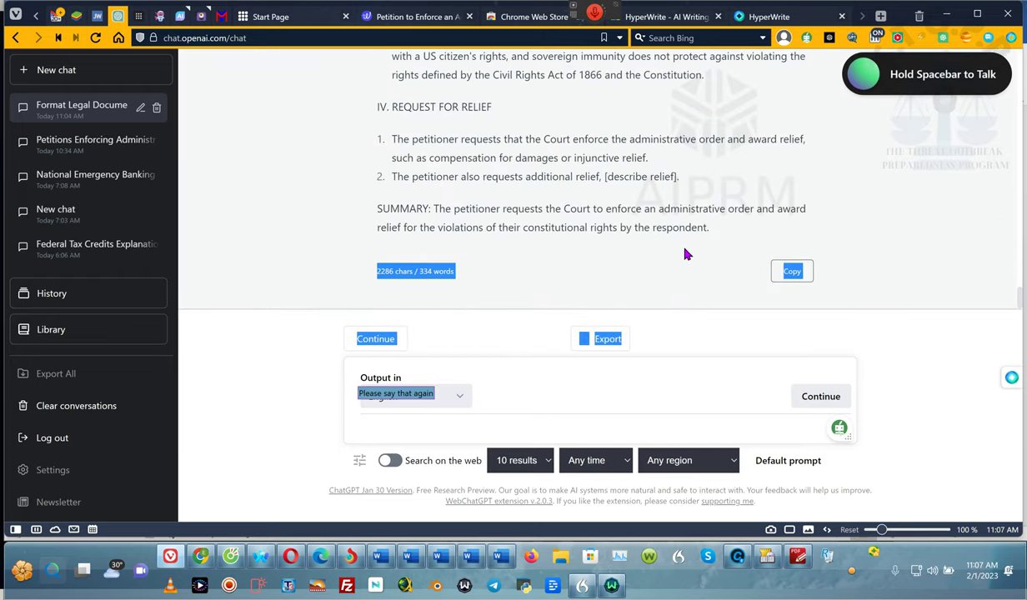
click(736, 359)
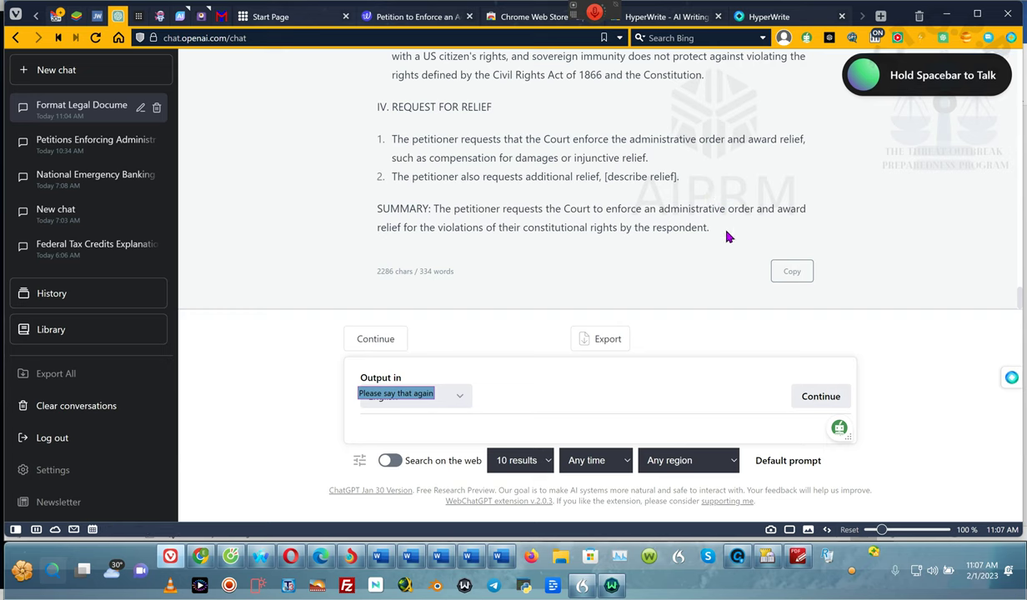
drag(728, 236, 364, 125)
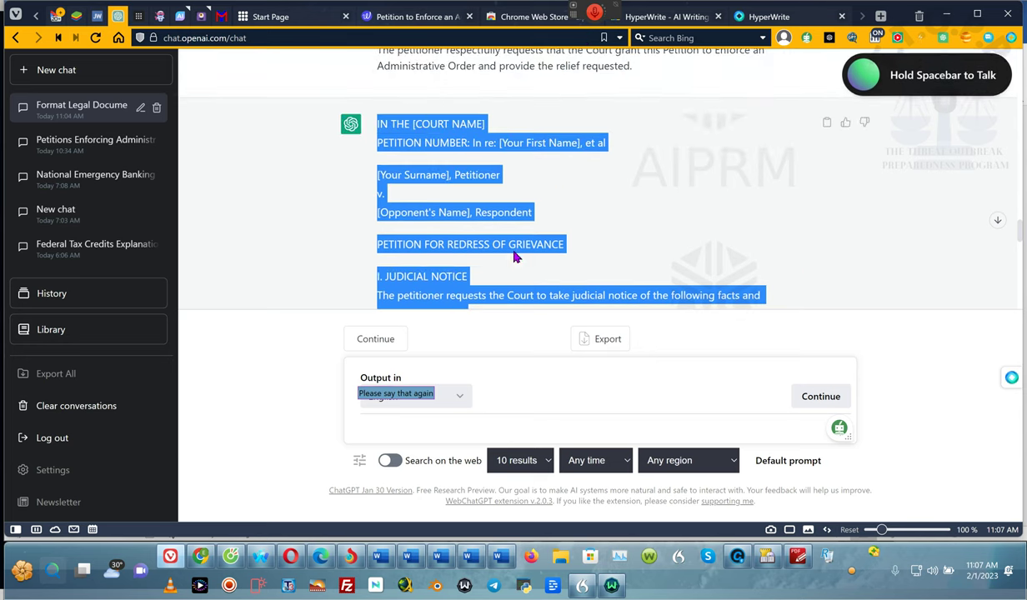
Step: Switch to Word, paste the copied petition into Document3 and return to the beginning of the document
click(500, 556)
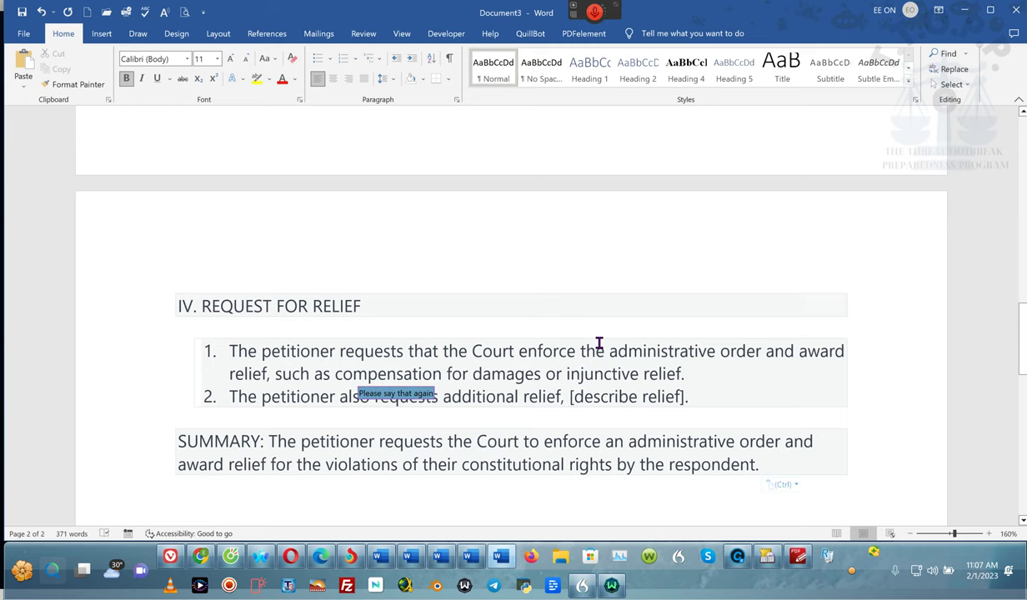
scroll(571, 226, up, 5)
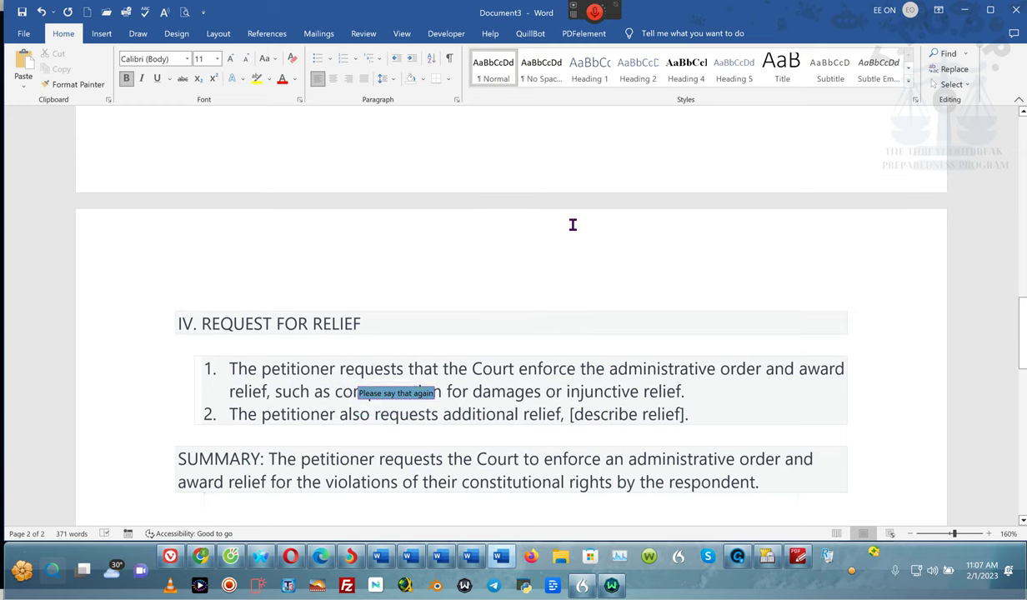
scroll(572, 223, up, 5)
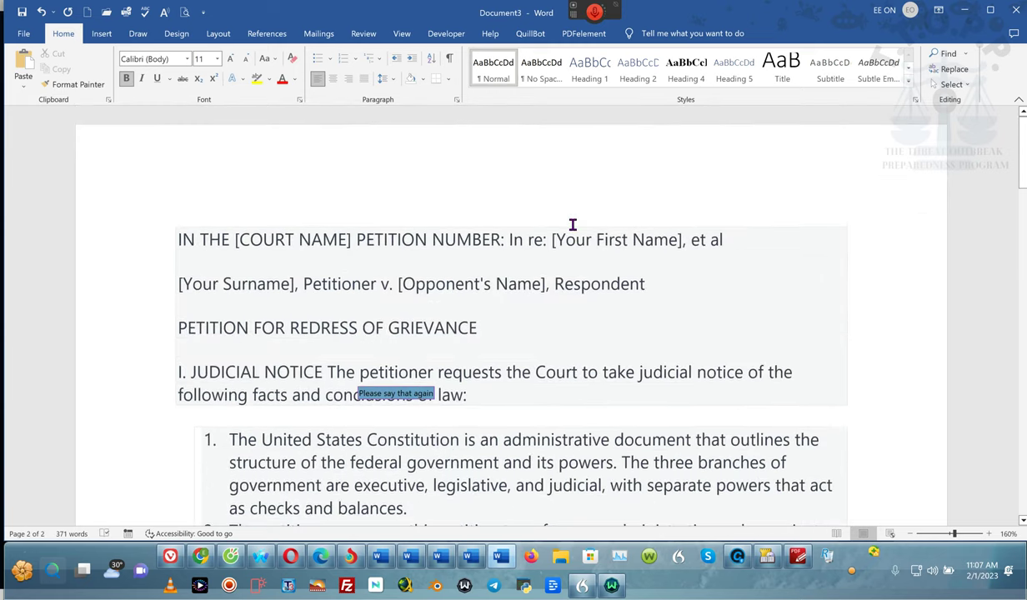
Step: Put "In re: [Your First Name], et al" on its own line and centre the court name line above it
click(504, 238)
click(507, 240)
key(Return)
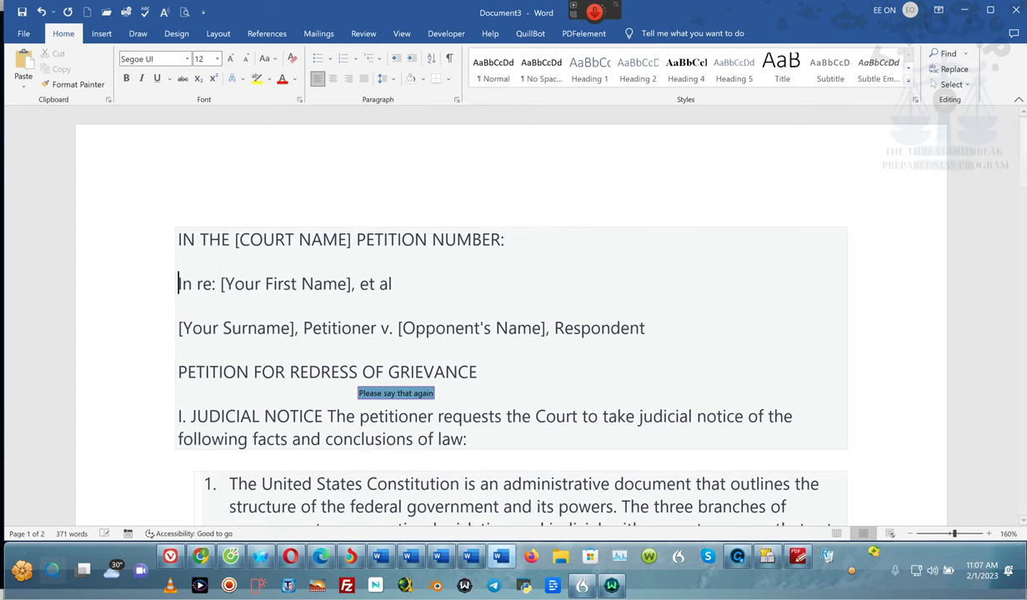
click(178, 240)
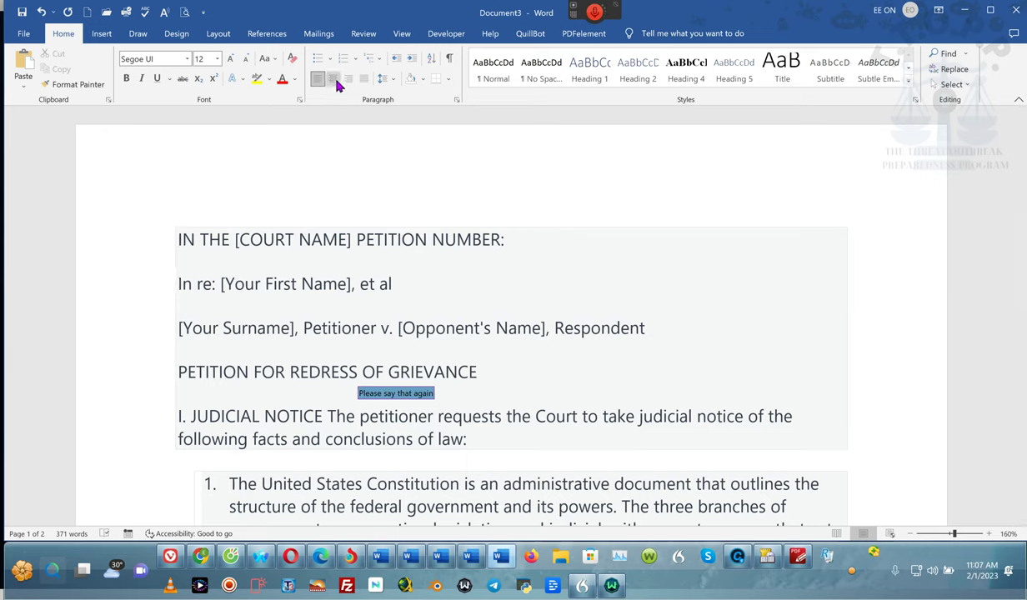
click(333, 78)
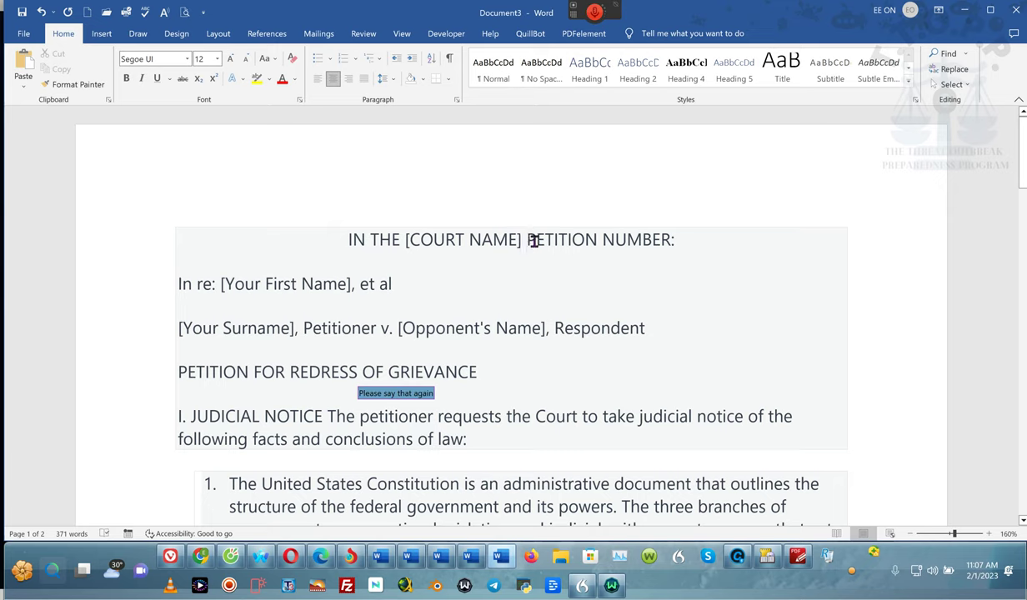
Step: Move "PETITION NUMBER:" onto its own line below the court name and align it right
mouse_move(534, 240)
mouse_down()
mouse_move(681, 241)
mouse_move(521, 242)
mouse_up()
key(Return)
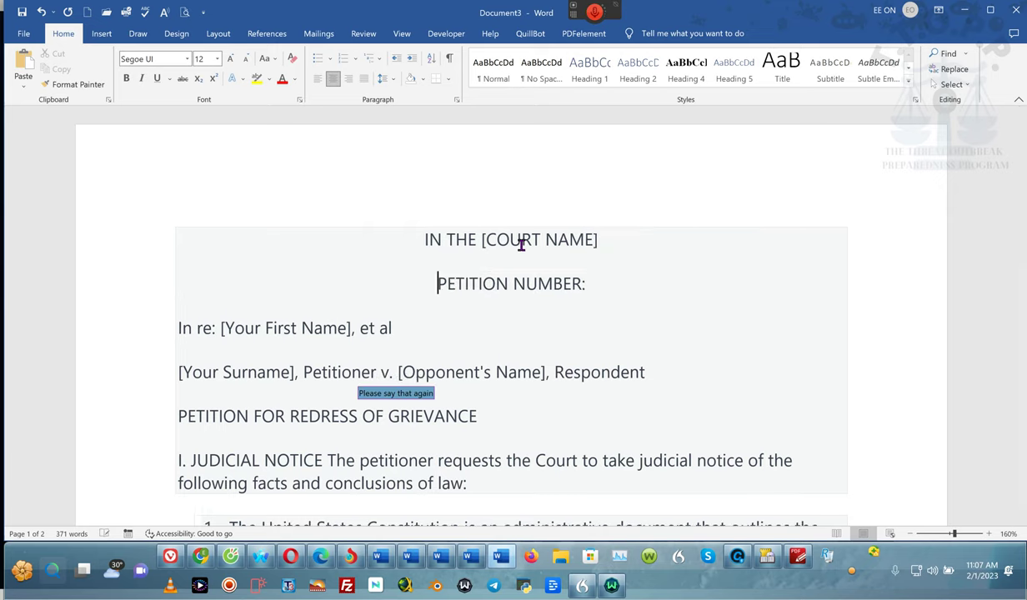
click(349, 79)
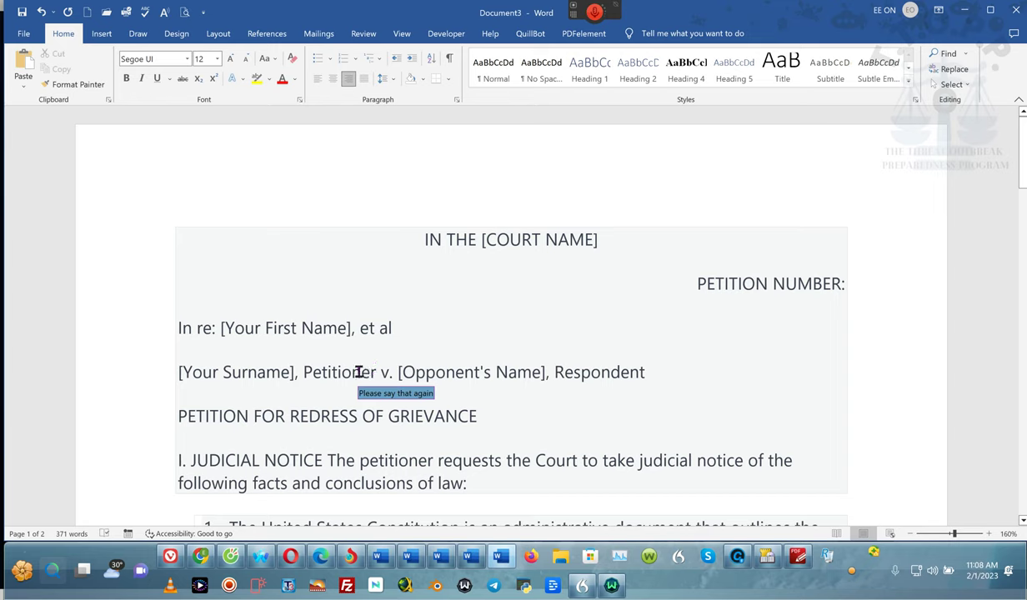
Step: Break the party line after "[Your Surname]," and indent the line starting with "Petitioner" by two tab stops
click(301, 372)
key(Return)
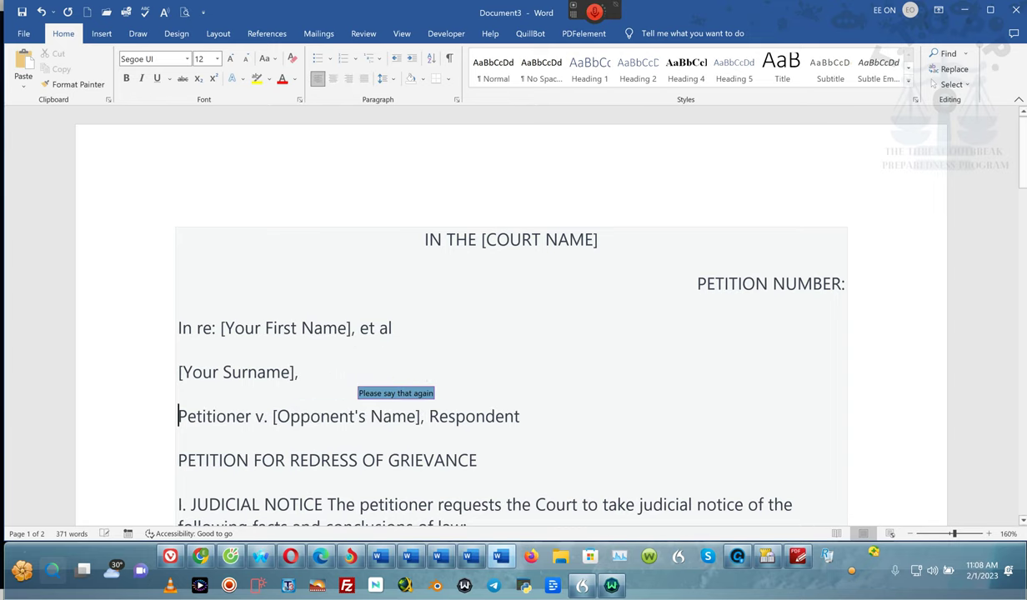
key(Tab)
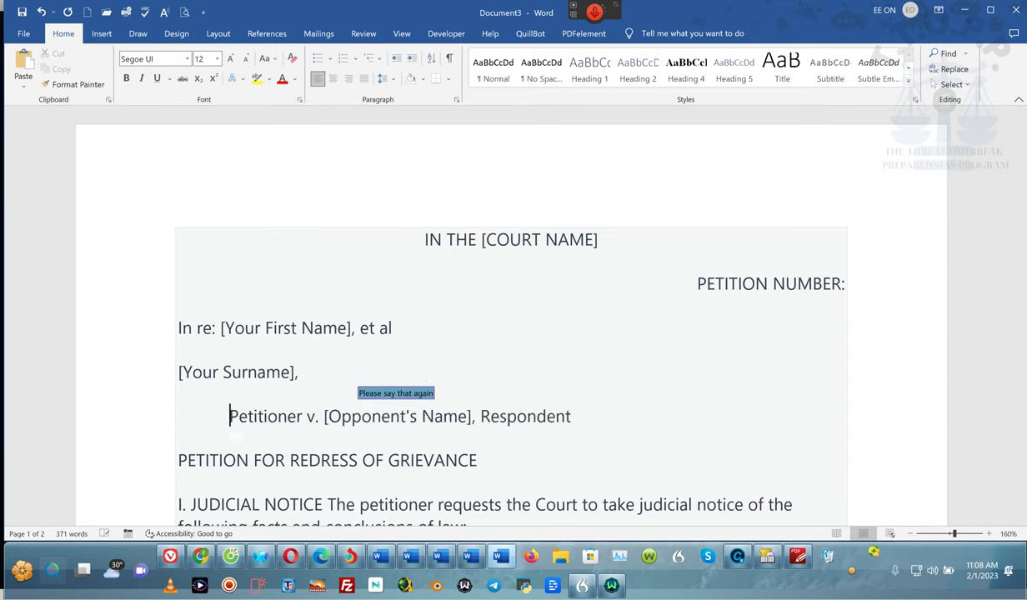
key(Tab)
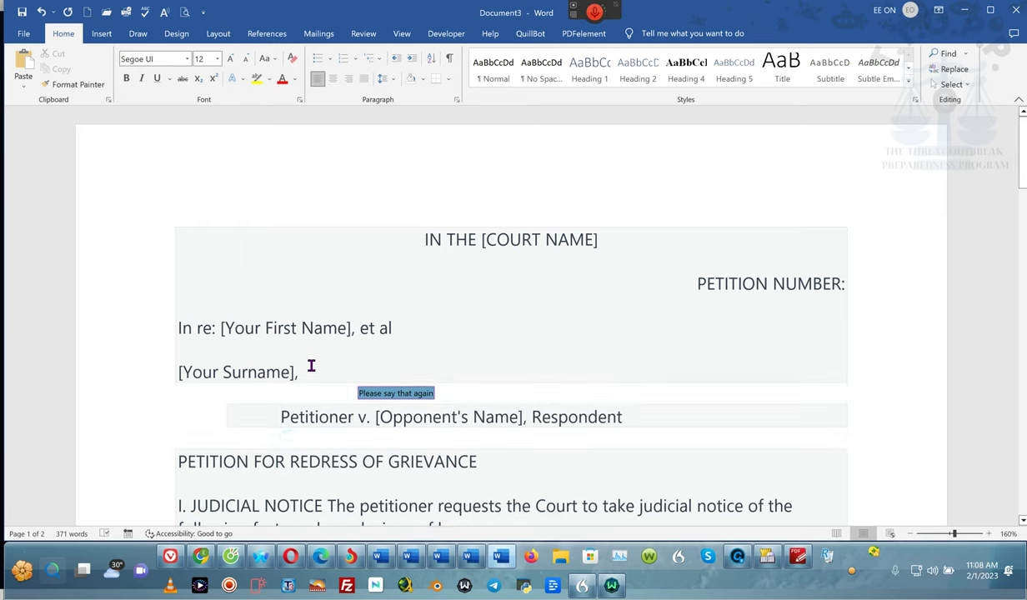
Step: Put "v." on its own line at the left margin below "Petitioner", followed by an empty line before "[Opponent's Name]"
click(356, 416)
key(Return)
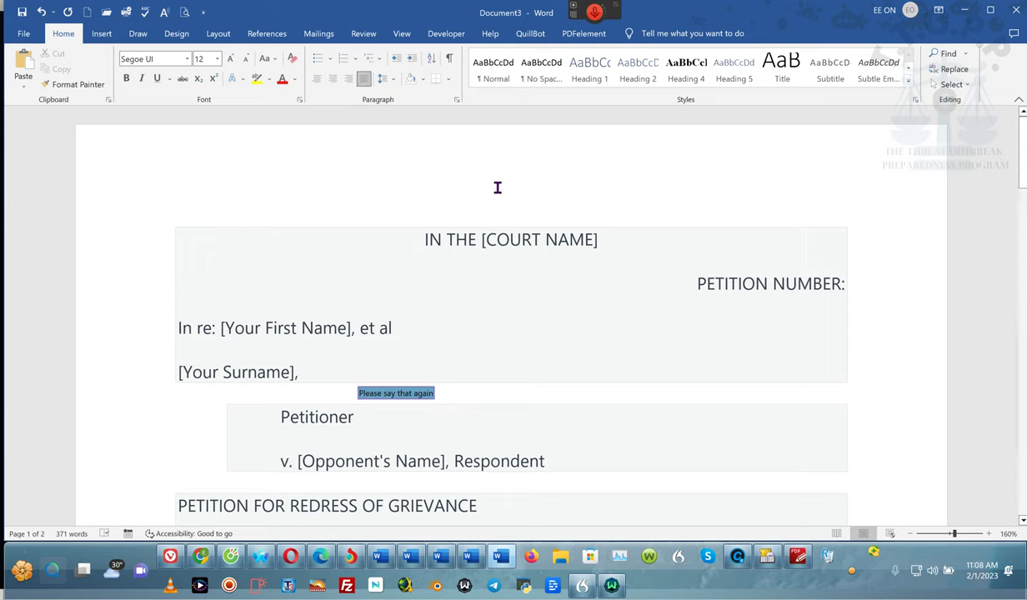
key(BackSpace)
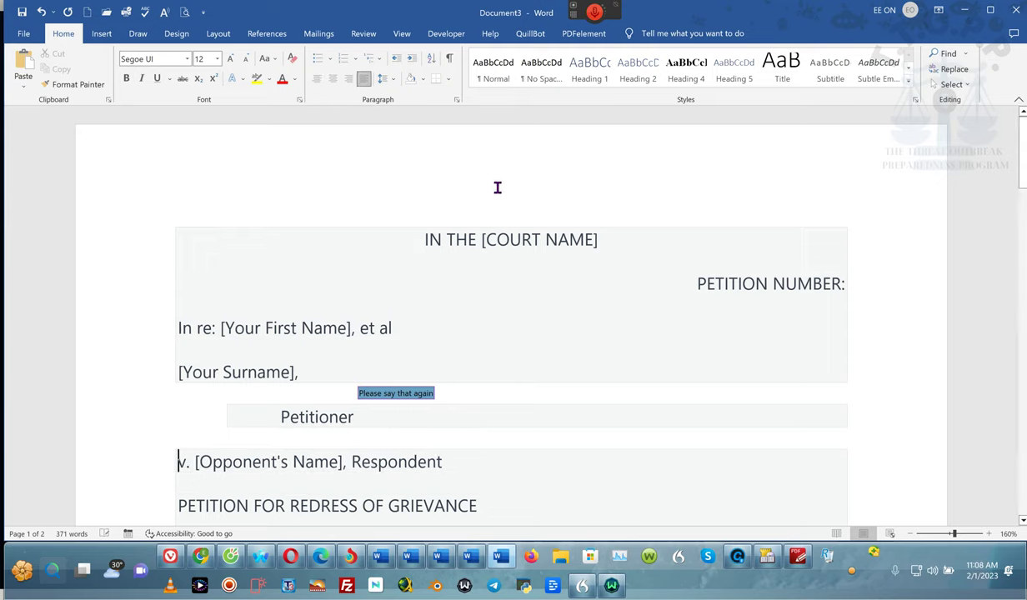
click(192, 462)
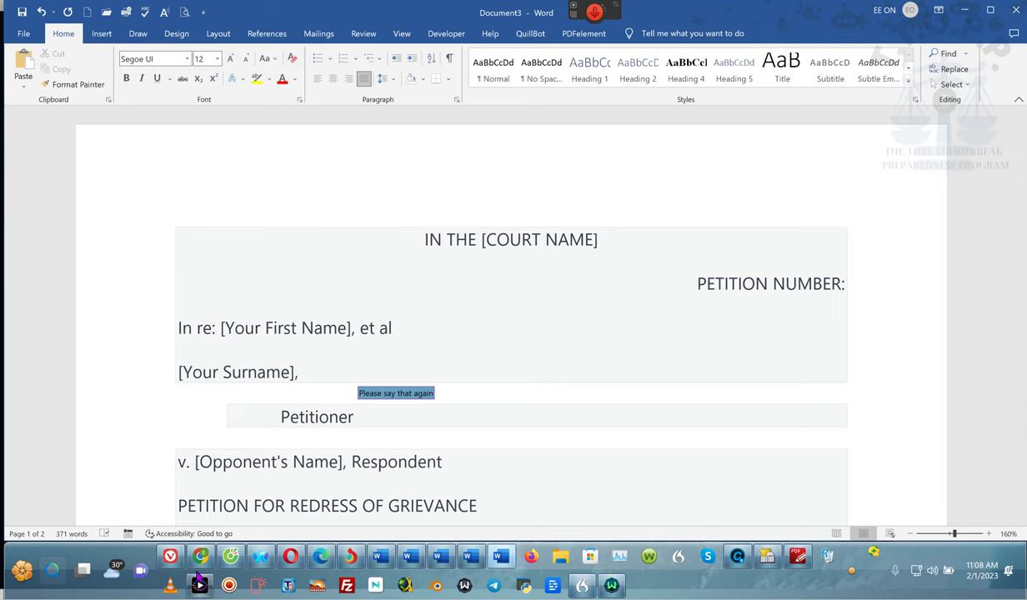
key(Return)
key(Return)
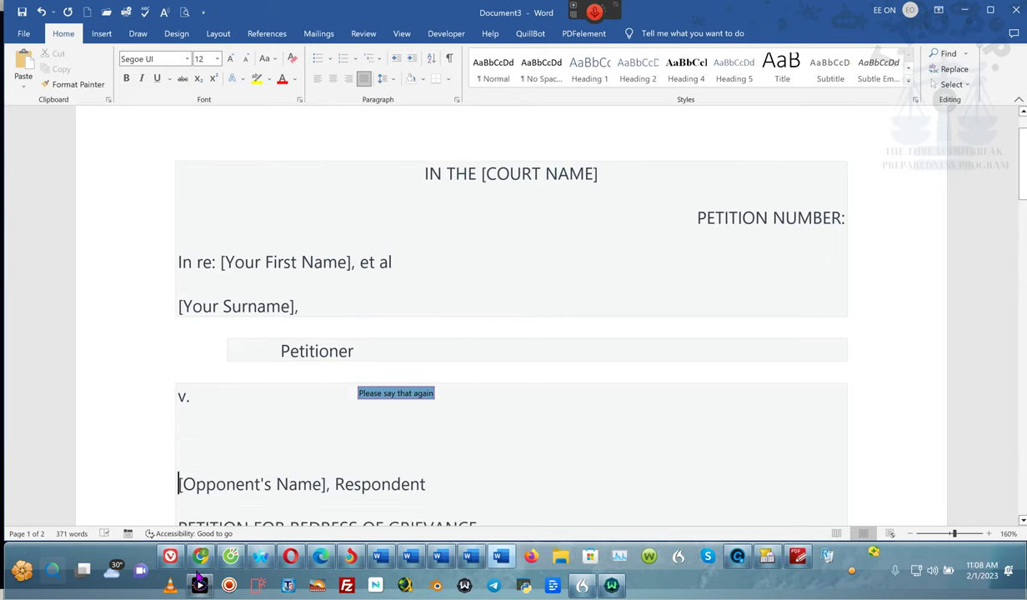
Step: Move "Respondent" onto its own line below "[Opponent's Name]," and indent it by two tab stops
click(332, 481)
key(Return)
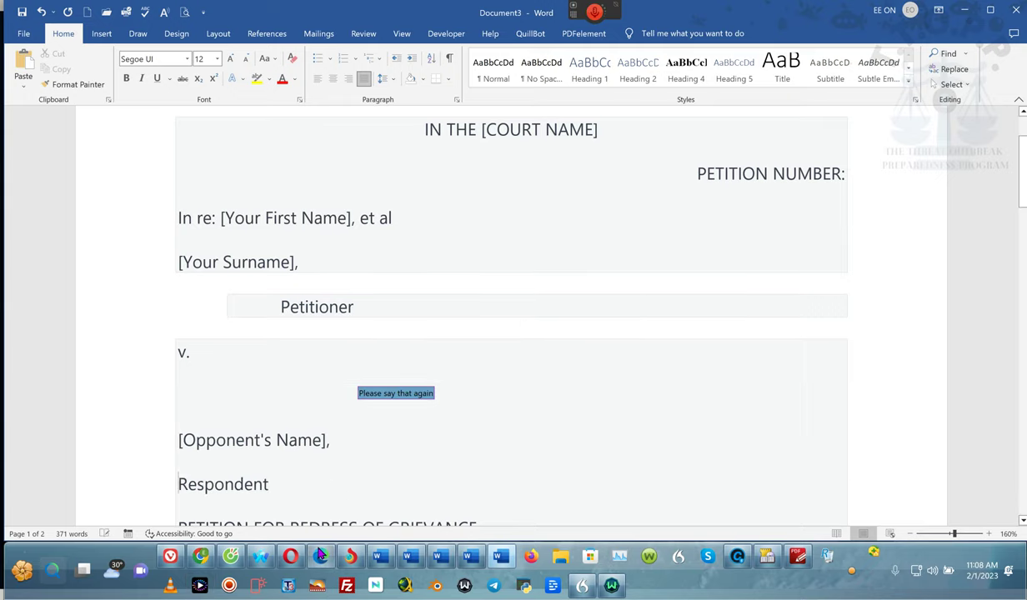
key(Tab)
key(Tab)
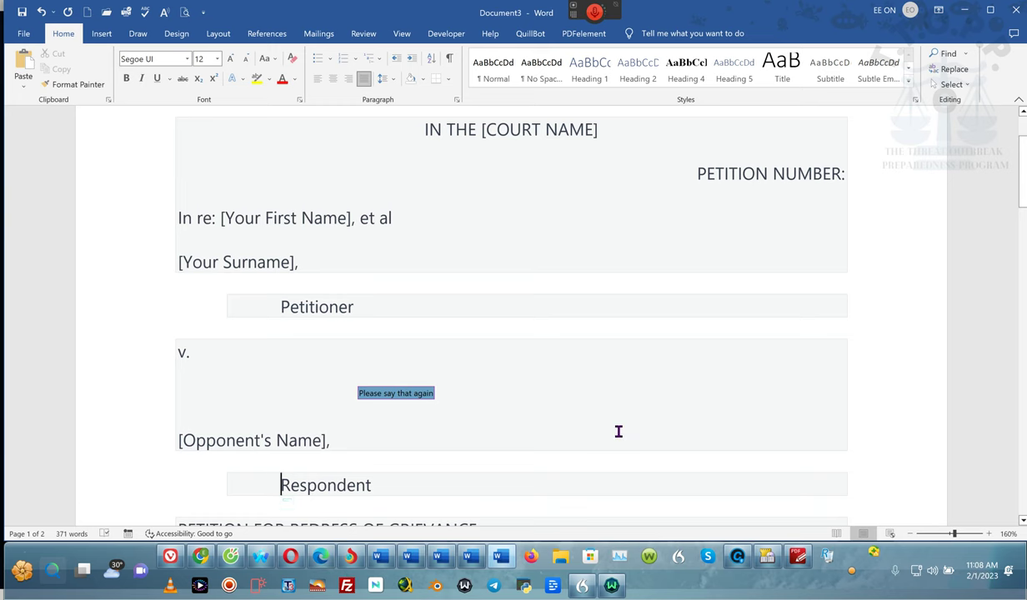
Step: Centre the heading "PETITION FOR REDRESS OF GRIEVANCE"
drag(619, 431, 619, 388)
click(599, 407)
scroll(599, 406, down, 4)
click(177, 190)
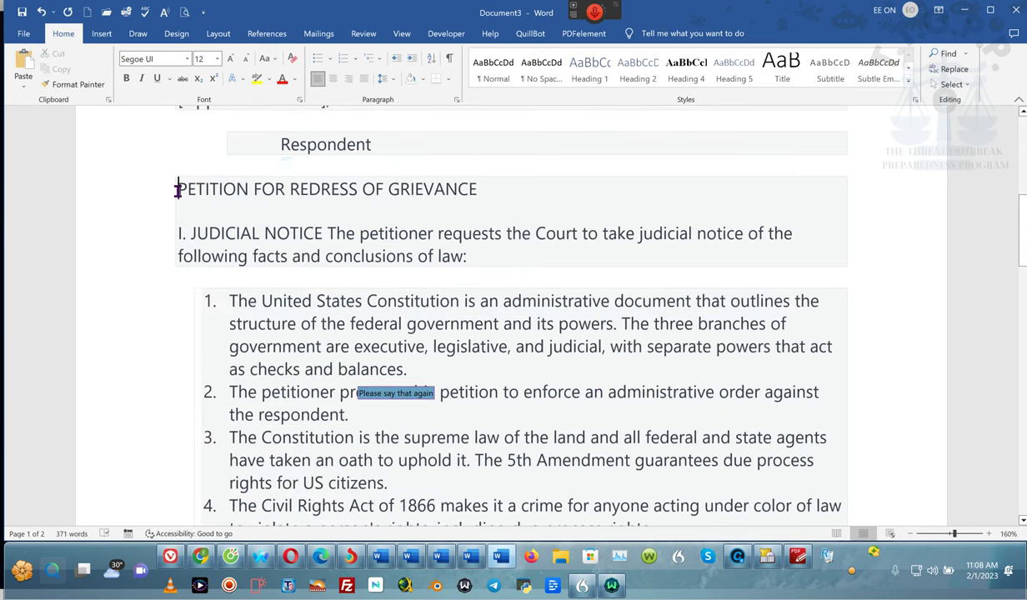
drag(220, 190, 467, 199)
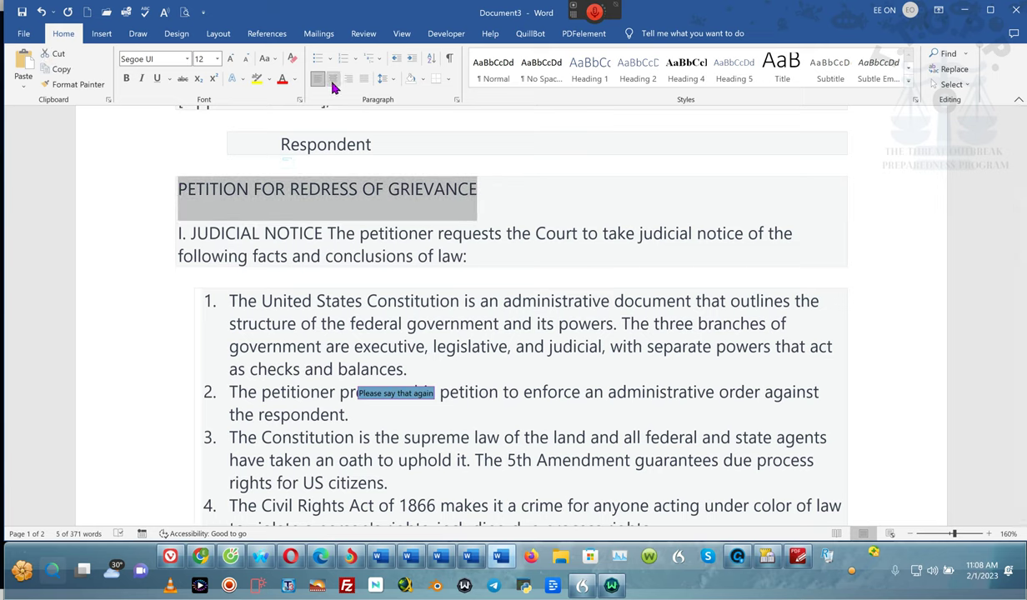
click(331, 84)
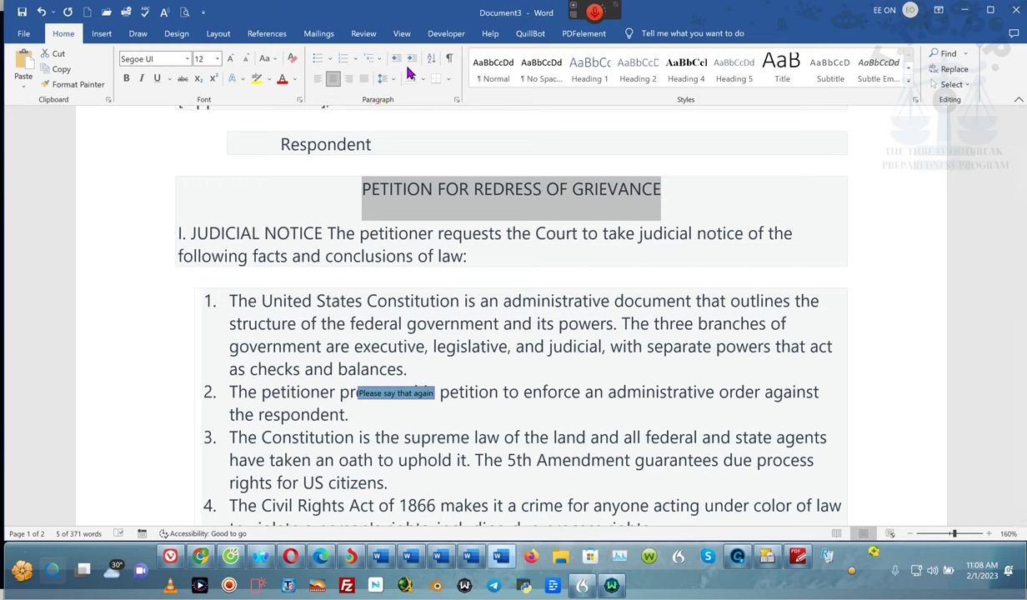
Step: Turn on dictation and extend the heading with "and for remonstrance and the style of an application for the enforcement of an administrative order!"
click(670, 189)
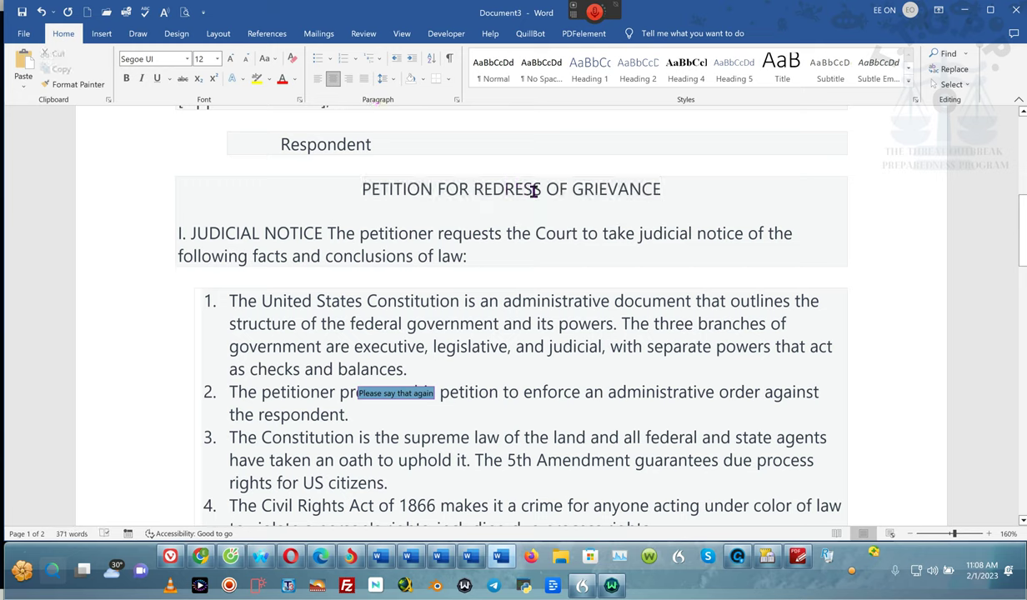
mouse_move(594, 12)
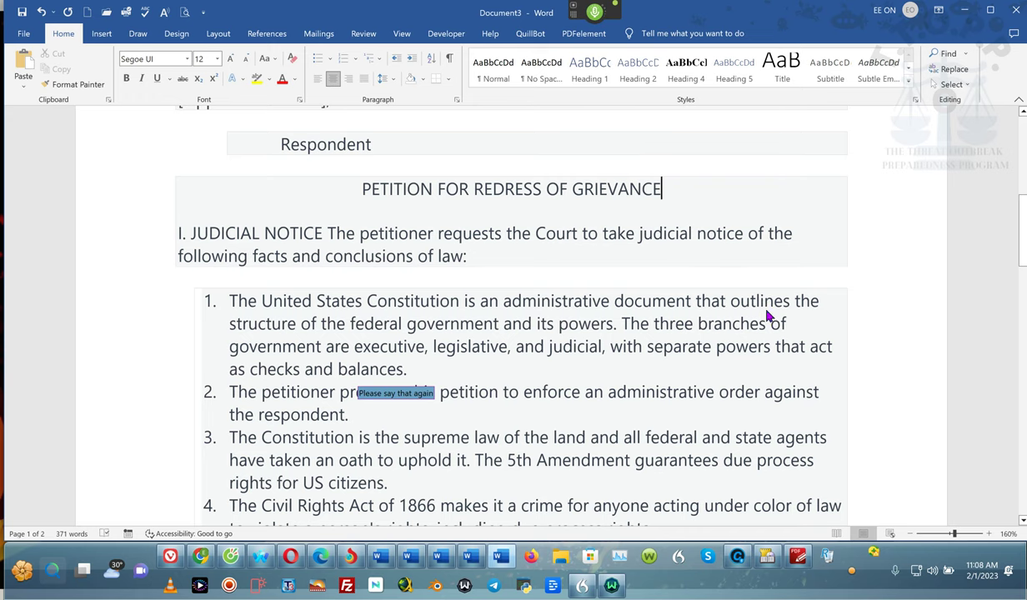
scroll(768, 317, up, 1)
text(and for remonstrance)
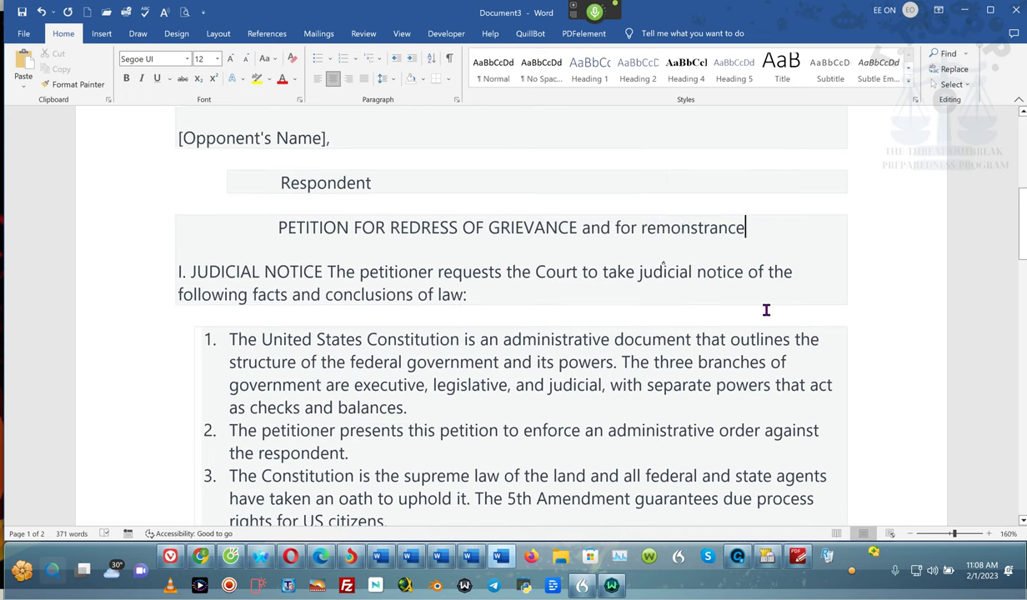
scroll(767, 310, up, 1)
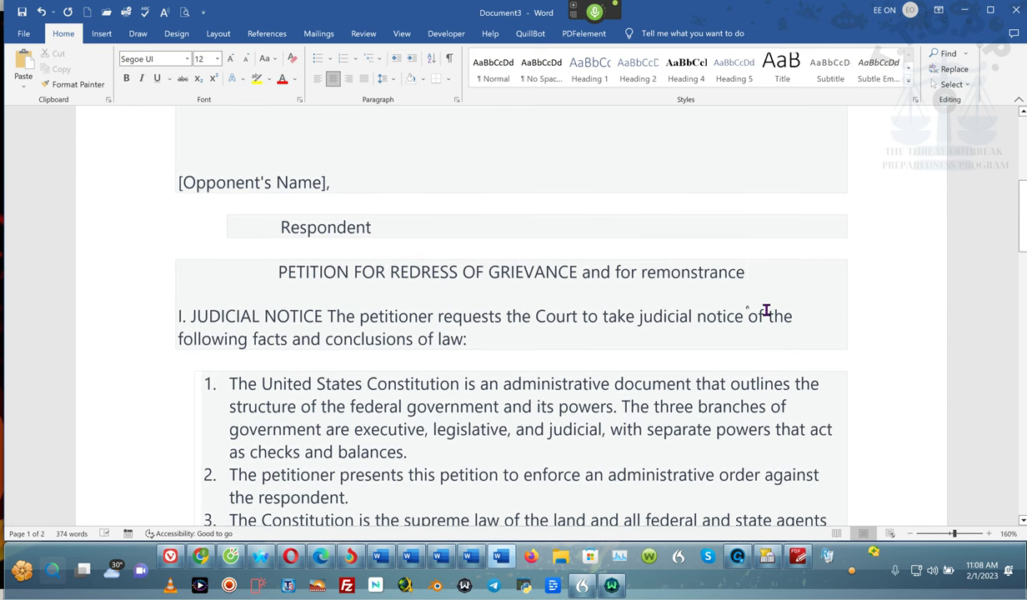
text(and the style of an application)
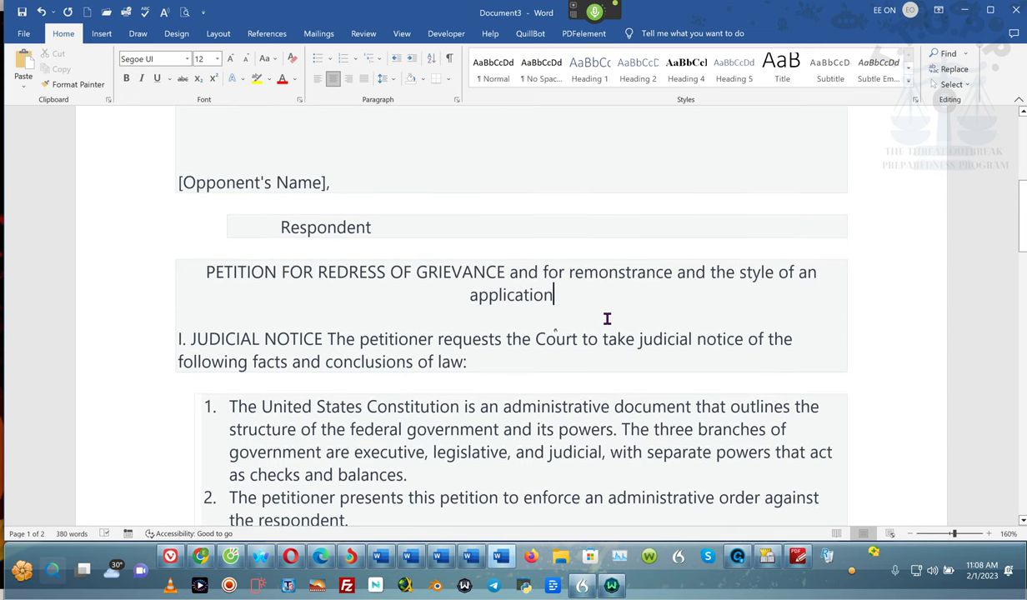
scroll(609, 322, up, 1)
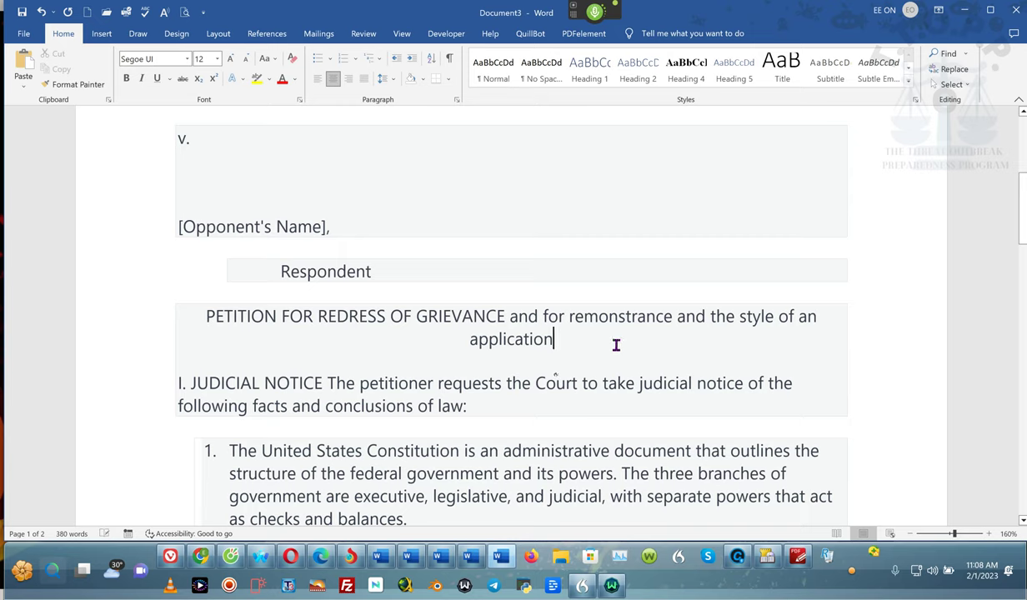
text(for the enforcement of an administrative order)
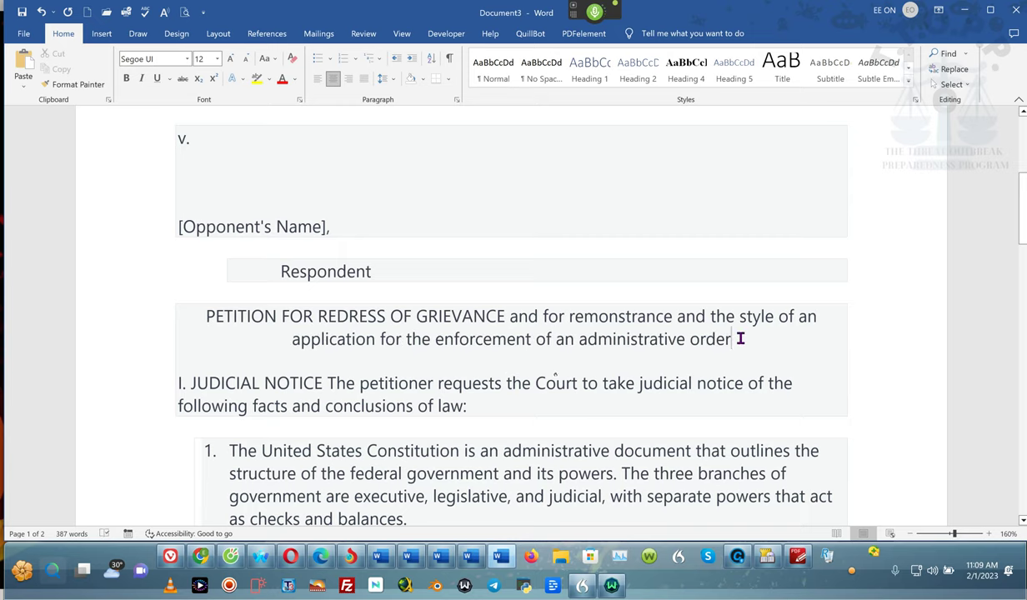
scroll(740, 339, up, 1)
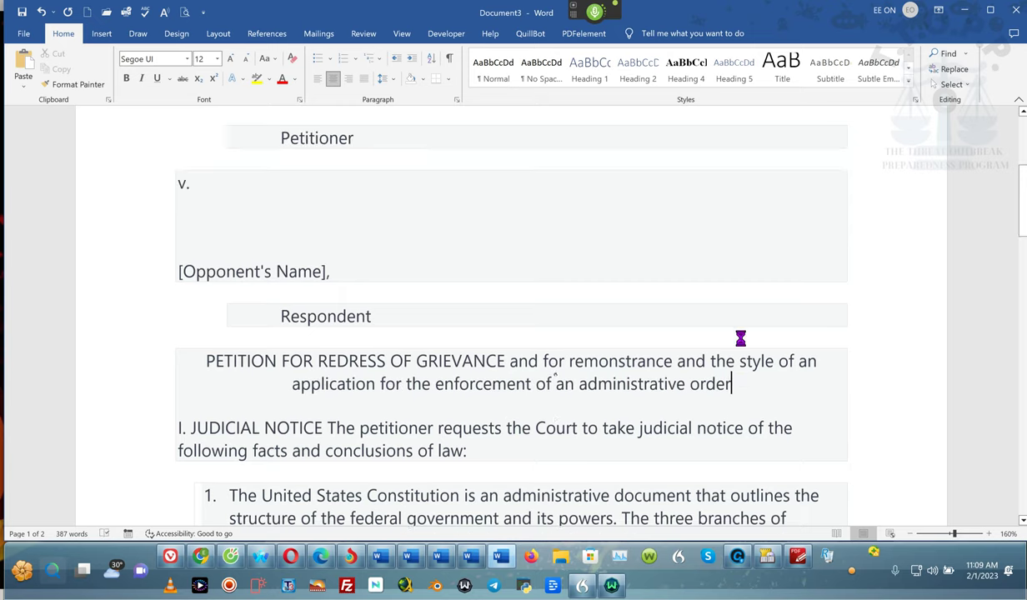
text(!)
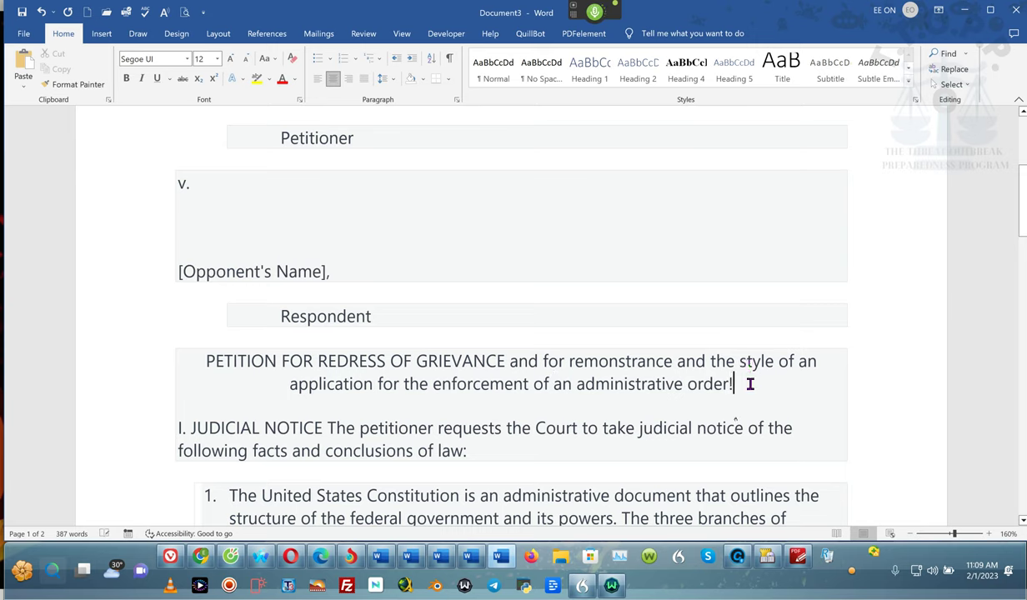
Step: Indent the whole centred petition heading by four levels and make it bold
drag(734, 383, 201, 364)
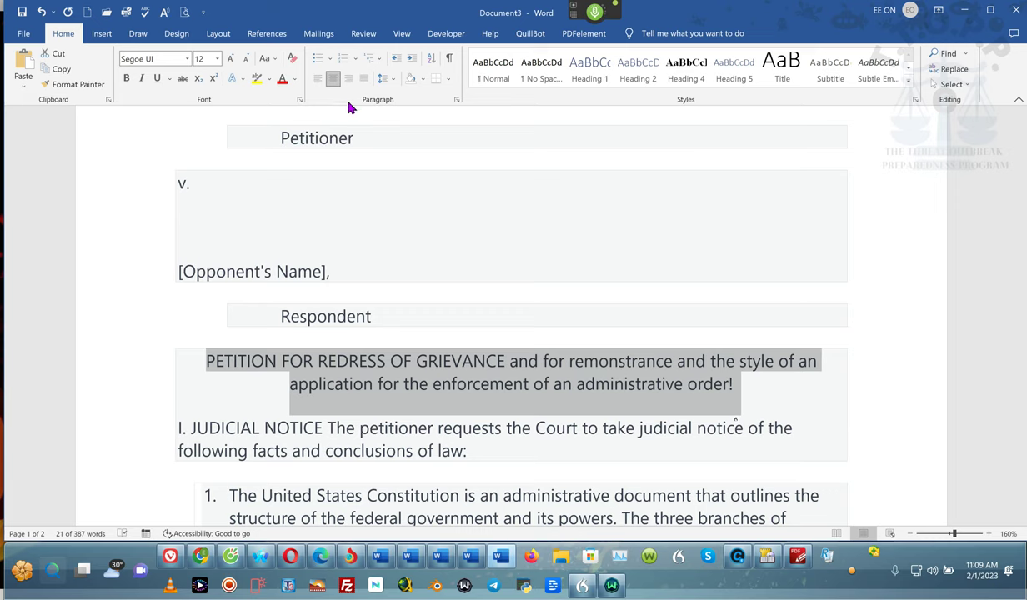
scroll(352, 102, up, 1)
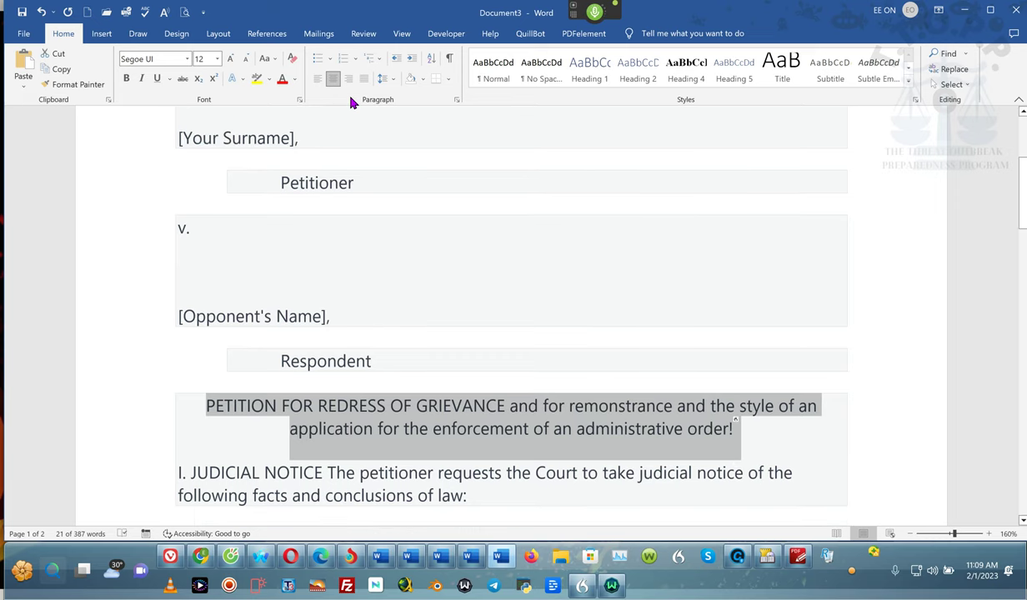
click(411, 59)
click(412, 59)
click(412, 60)
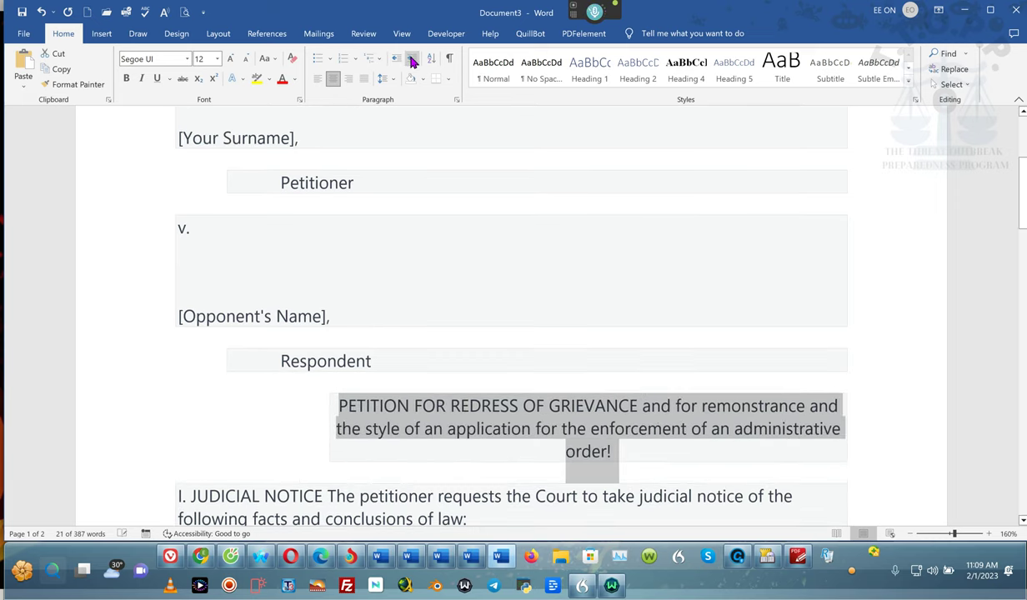
click(412, 61)
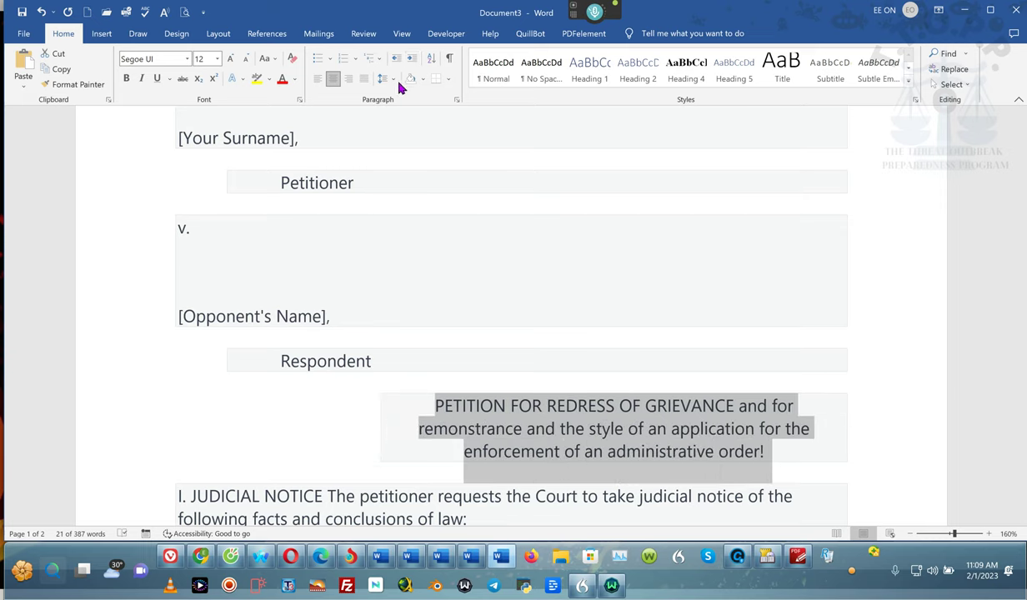
click(126, 79)
Step: Turn the "I." before "JUDICIAL NOTICE" into automatic Roman list numbering and indent that paragraph one level further
scroll(514, 297, down, 3)
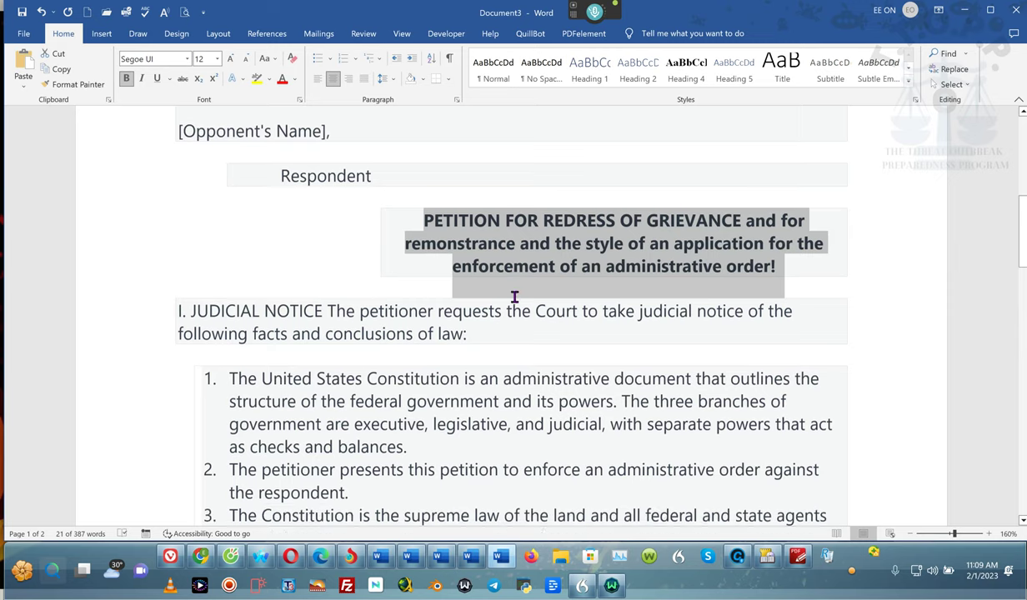
scroll(514, 298, down, 2)
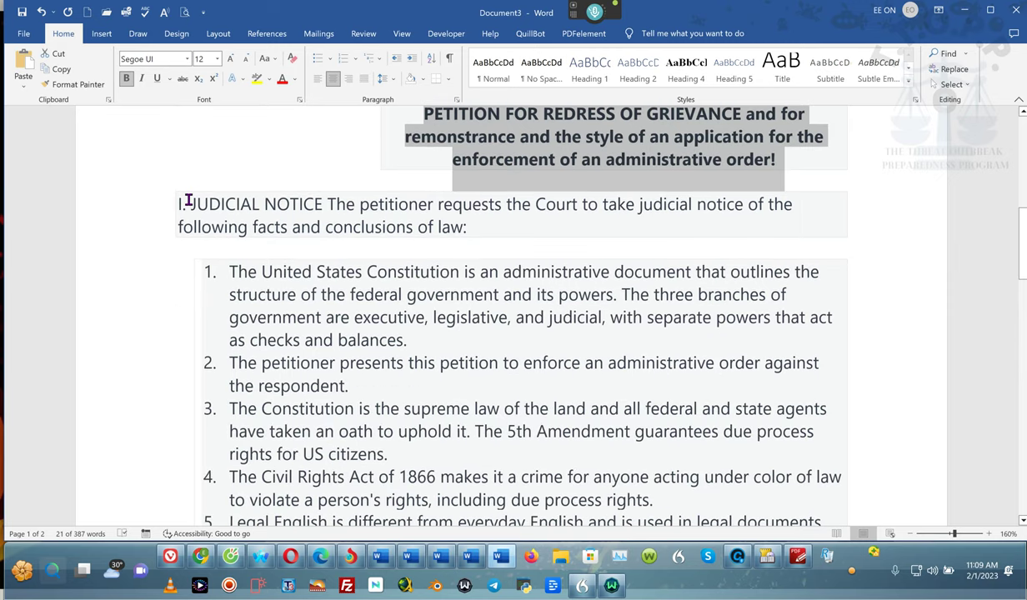
click(189, 204)
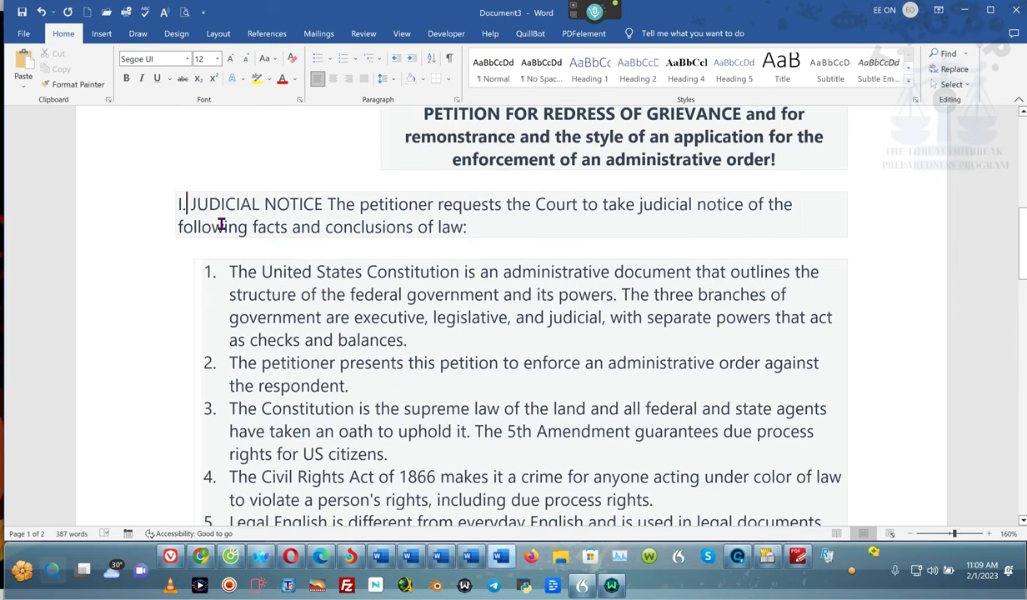
key(BackSpace)
key(BackSpace)
text(.)
key(space)
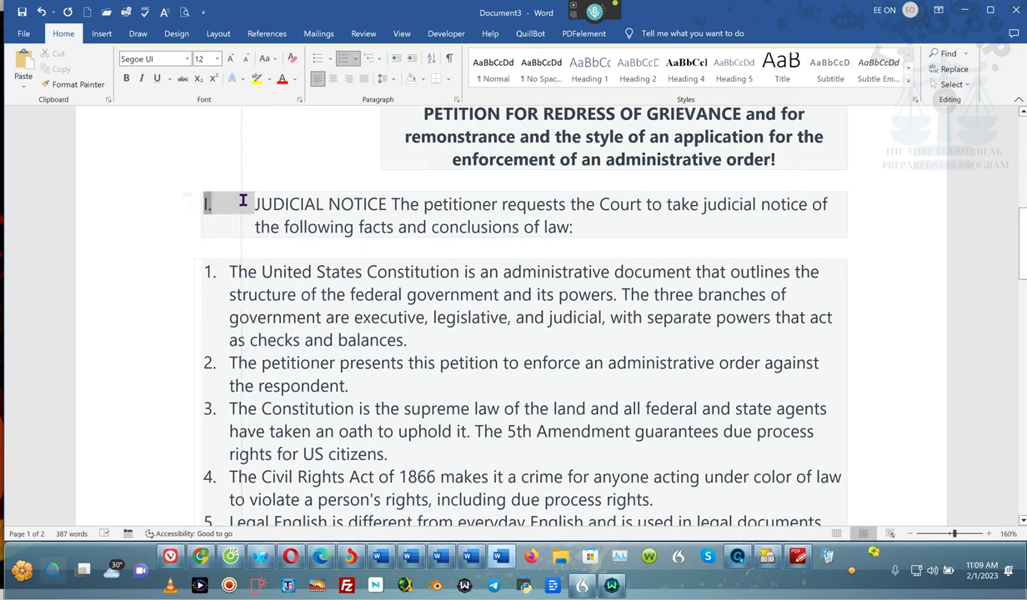
key(Tab)
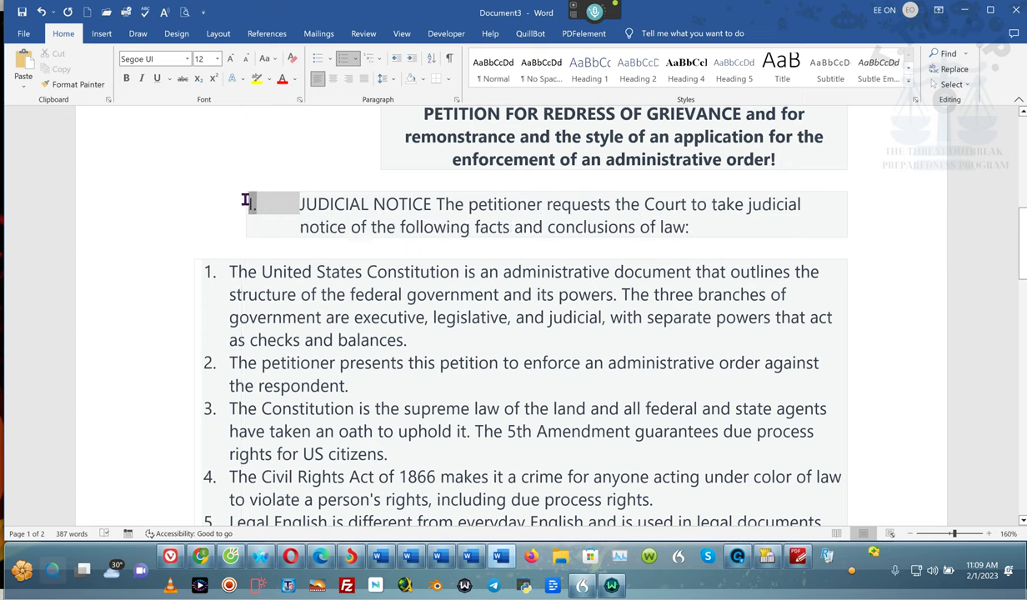
click(228, 273)
key(BackSpace)
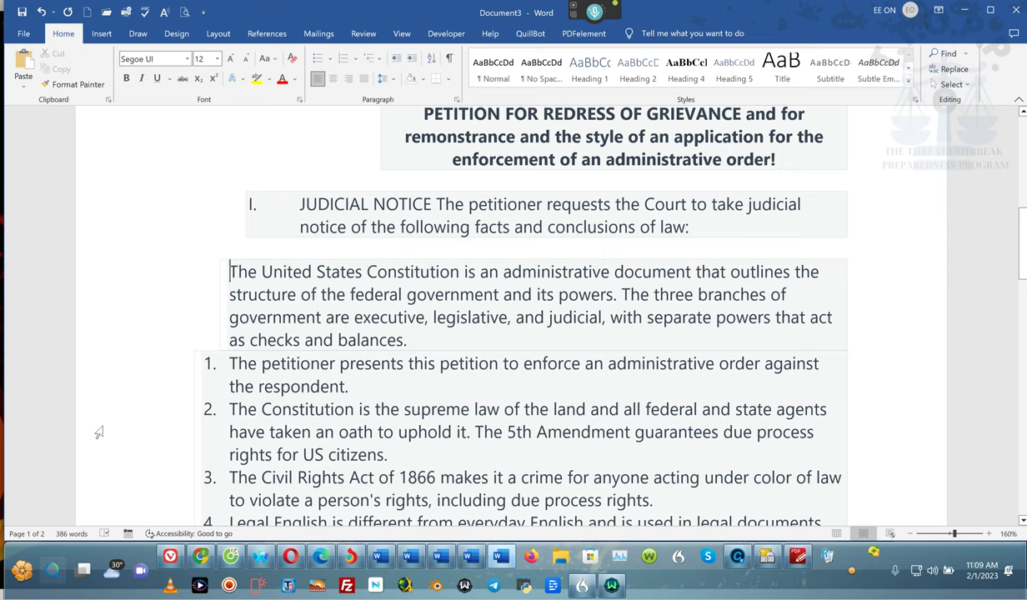
key(ctrl+z)
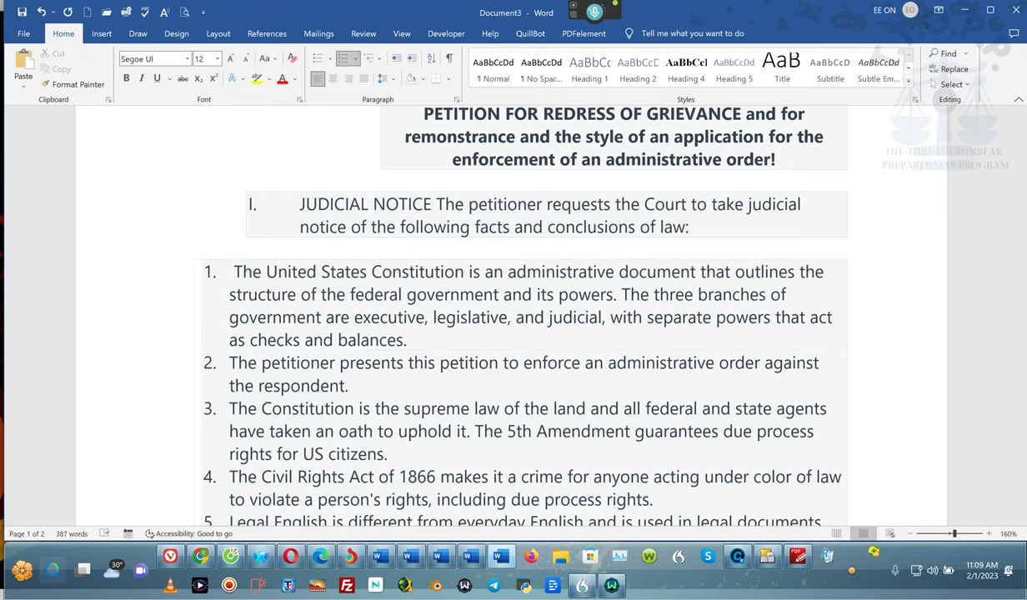
key(BackSpace)
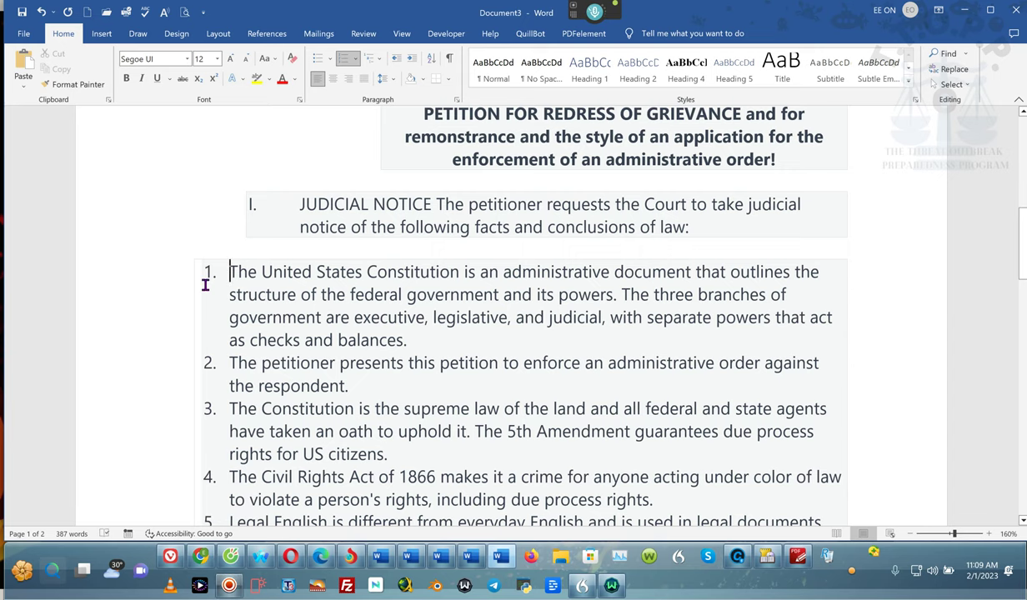
Step: Number all paragraphs from "The United States Constitution" to the document's end consecutively in the 1., 2., 3. format
drag(249, 273, 431, 592)
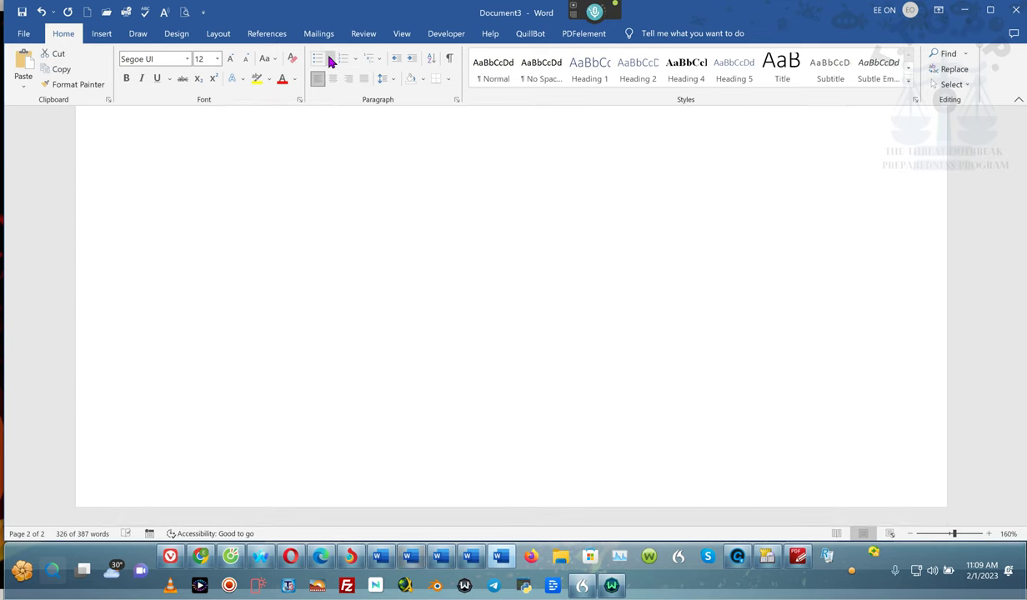
click(330, 59)
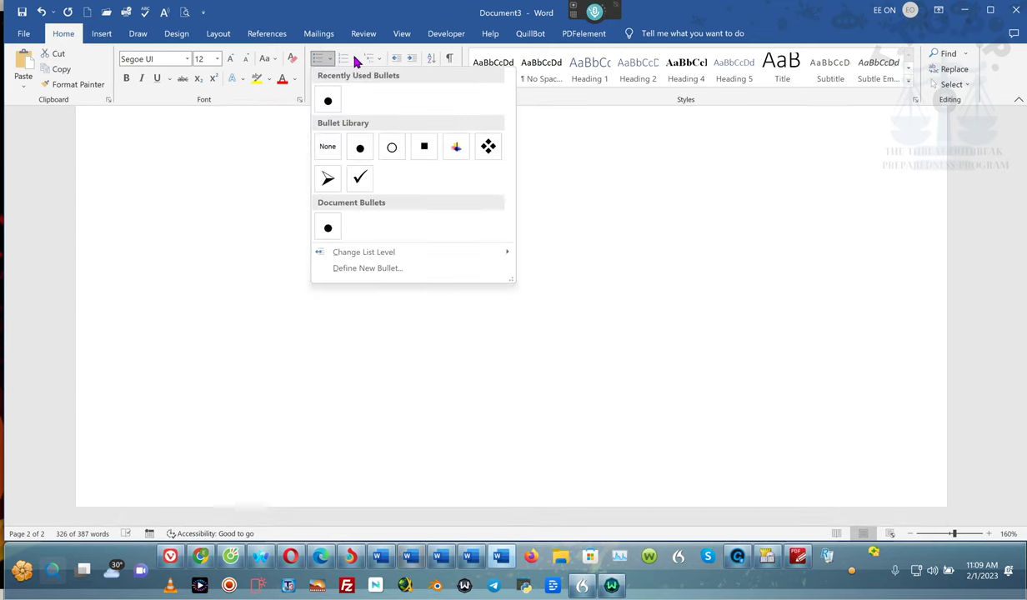
click(356, 62)
click(358, 62)
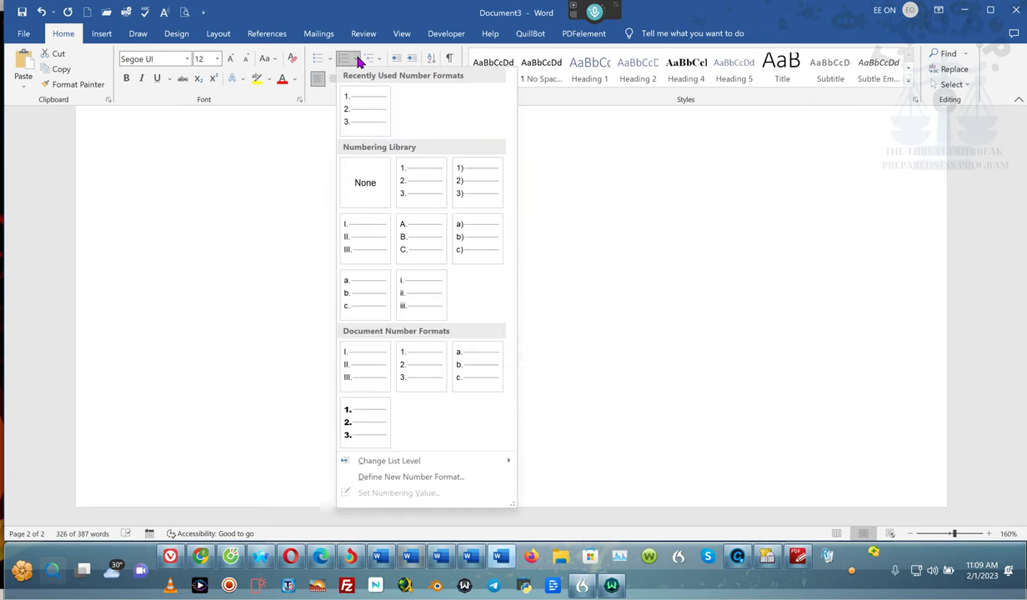
click(365, 104)
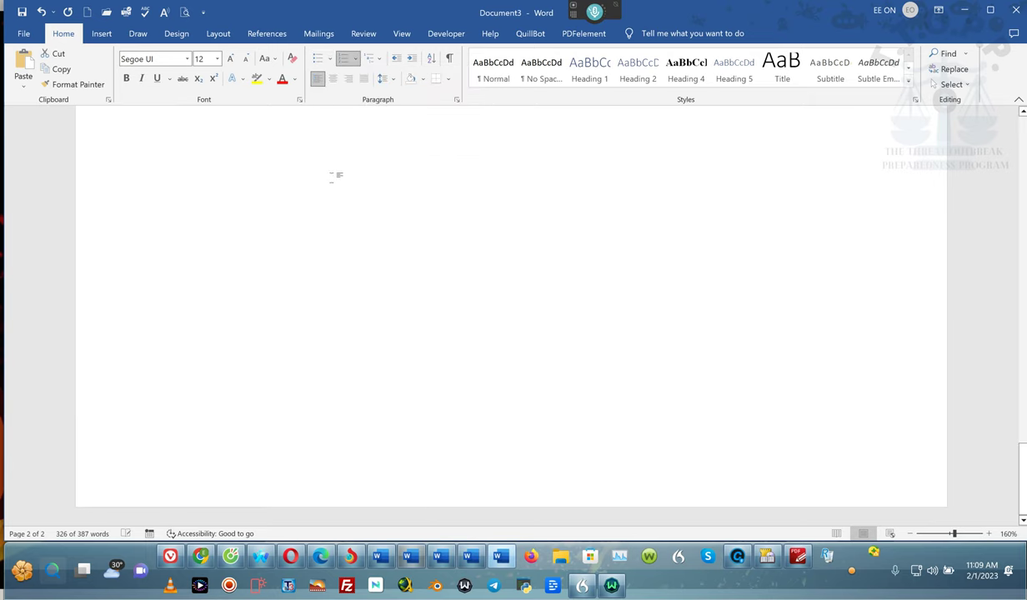
scroll(332, 183, up, 5)
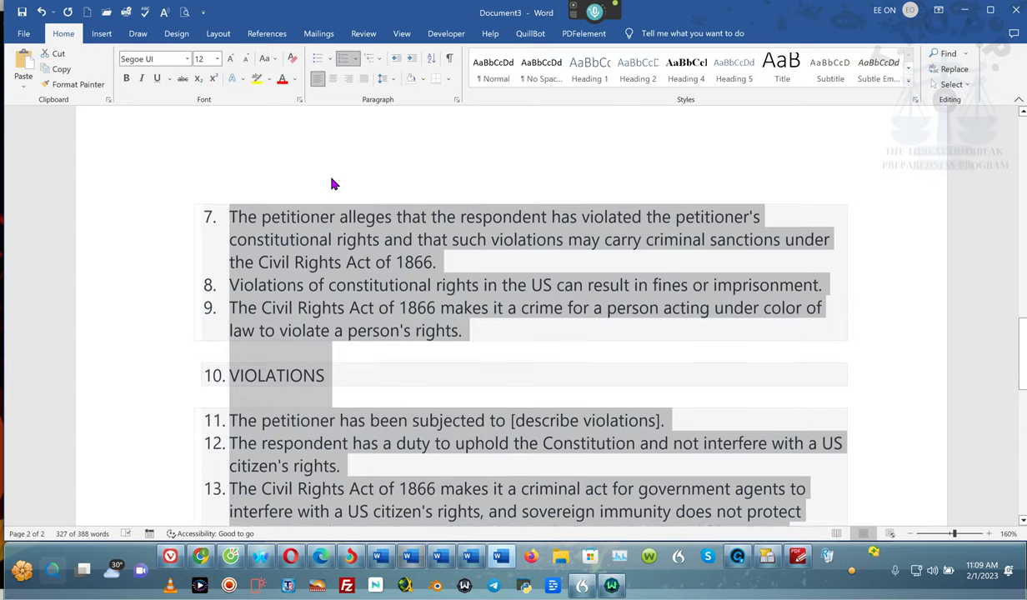
scroll(332, 184, up, 15)
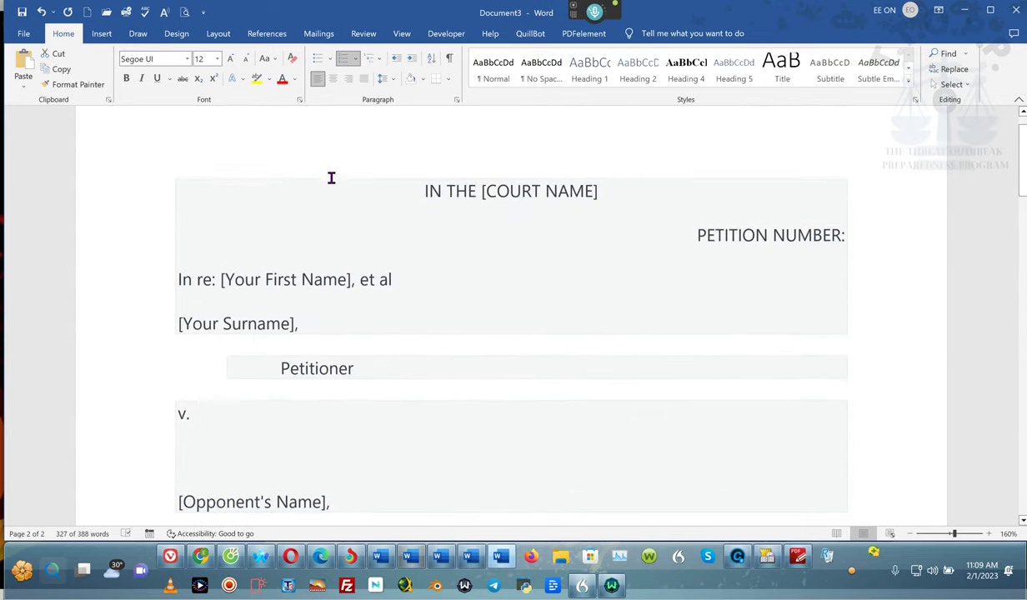
Step: Replace the list number before the "ALLEGATIONS" heading with the Roman numeral "II."
scroll(331, 177, down, 12)
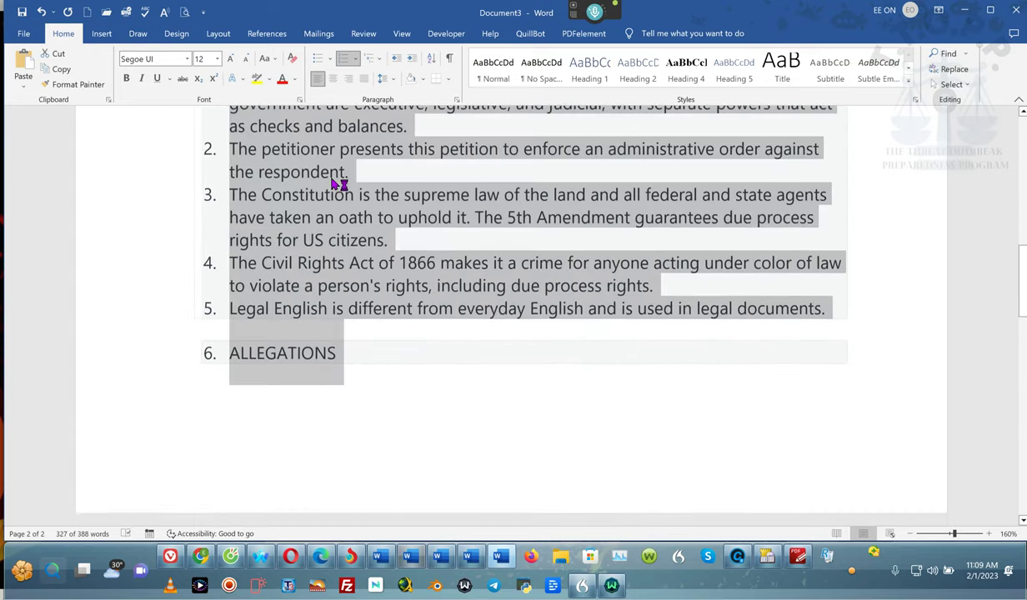
click(226, 350)
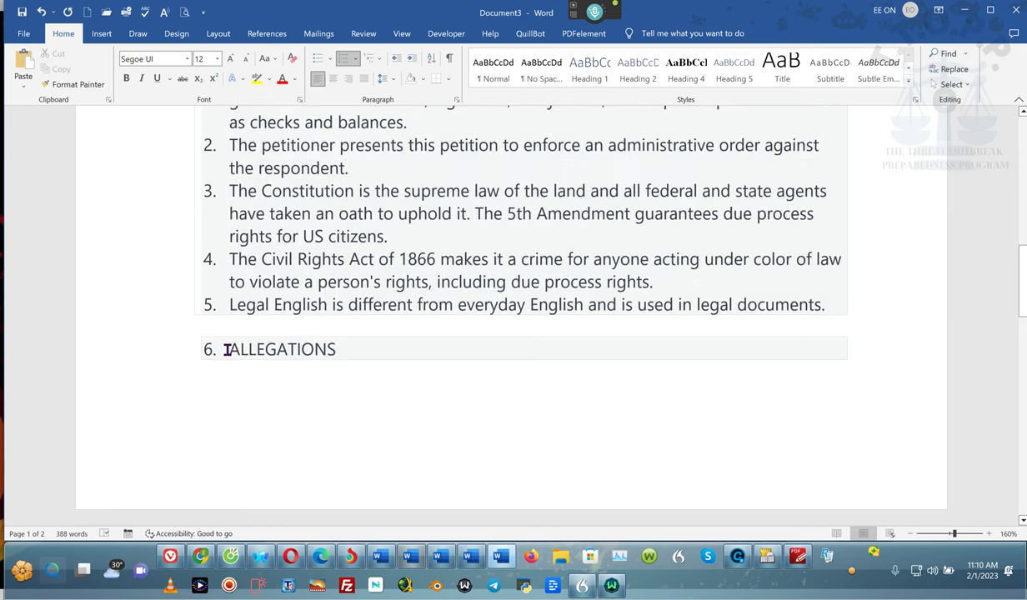
text(\)
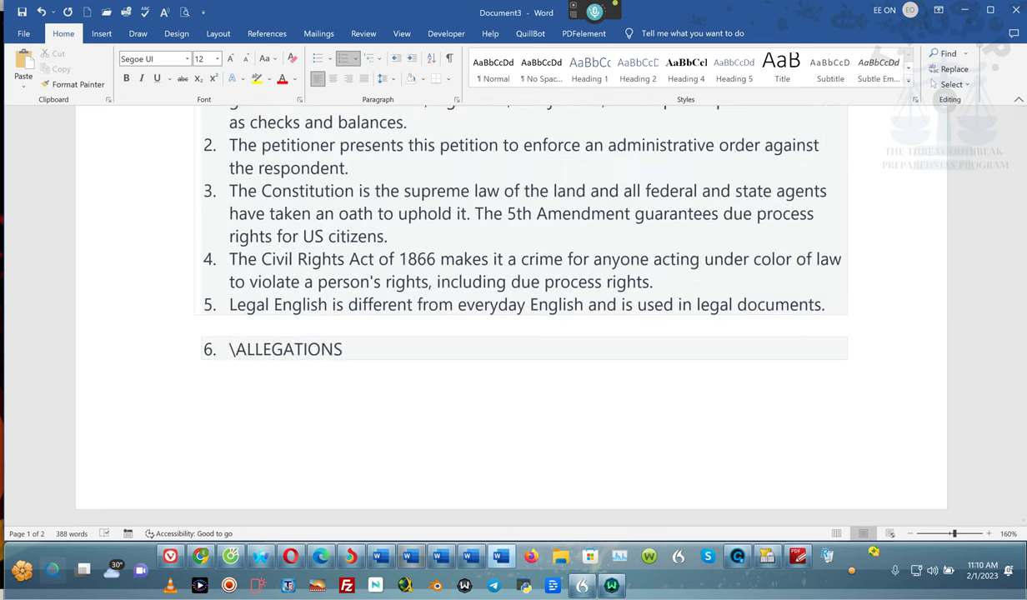
key(BackSpace)
key(BackSpace)
key(BackSpace)
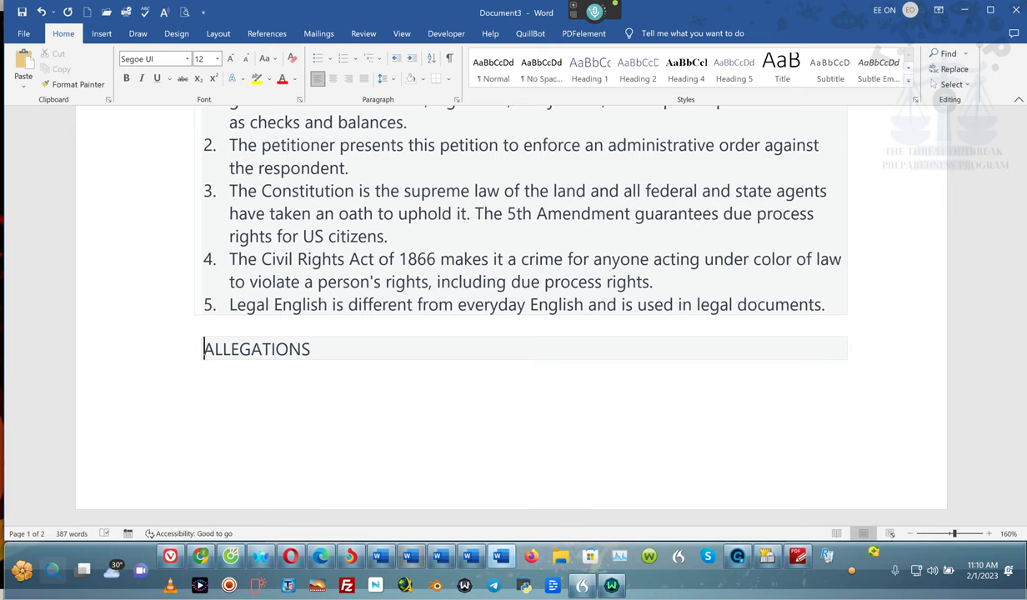
text(II.)
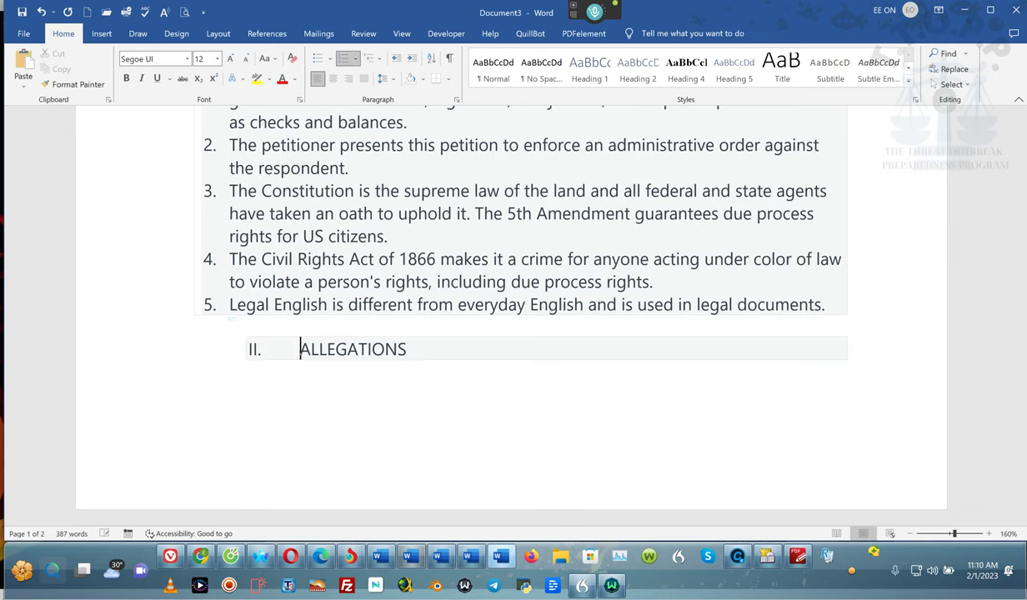
Step: Undo the Roman renumbering of the paragraphs below "ALLEGATIONS" and keep only the heading as indented item "II."
scroll(242, 394, down, 5)
scroll(242, 394, down, 3)
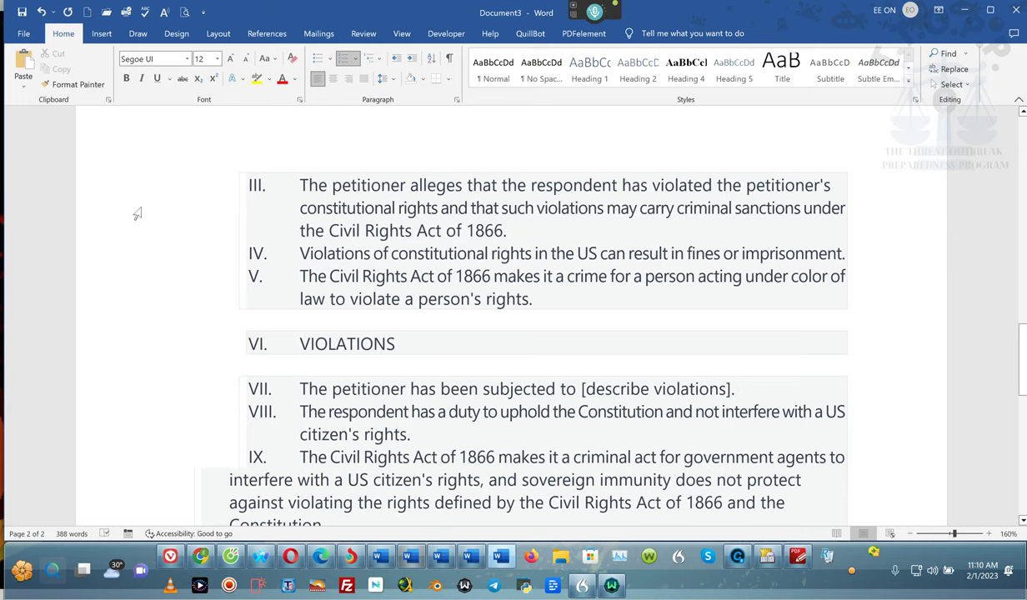
key(ctrl+z)
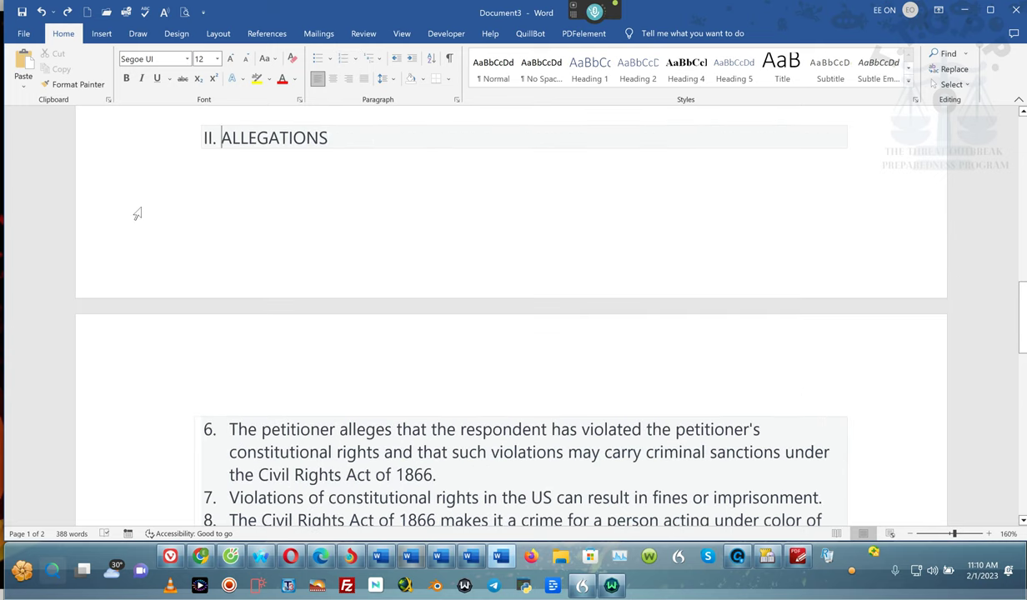
key(BackSpace)
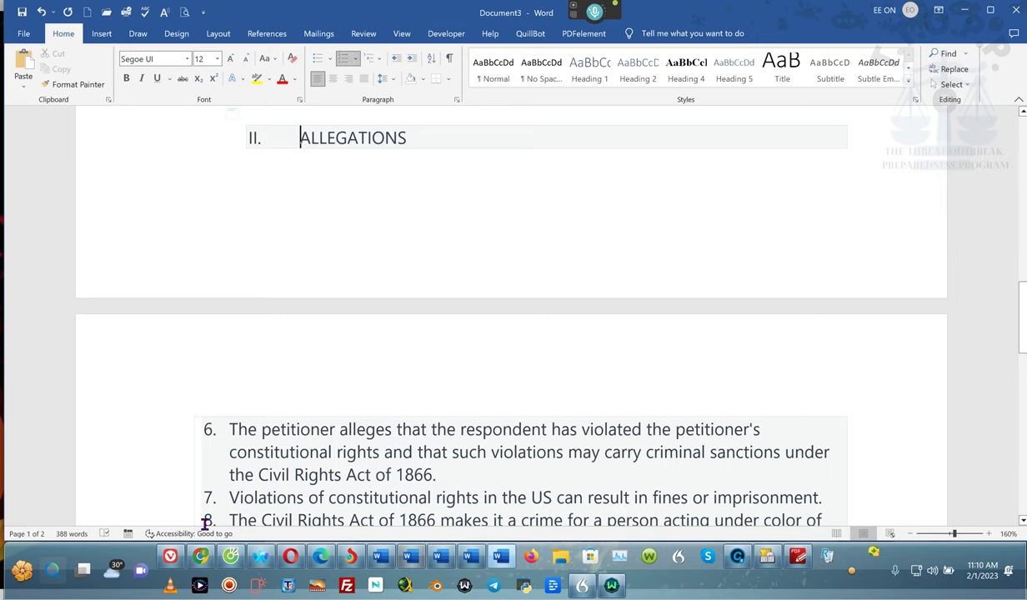
Step: Replace the list number before "VIOLATIONS" with "III." and undo the automatic Roman renumbering of the paragraphs below it
scroll(450, 417, down, 4)
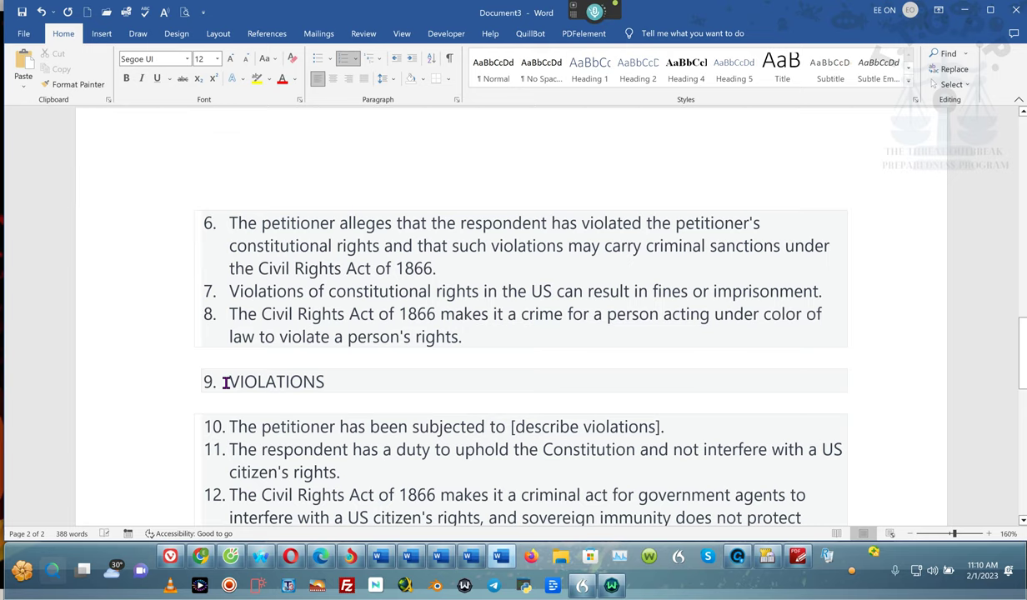
click(226, 383)
key(BackSpace)
text(III.)
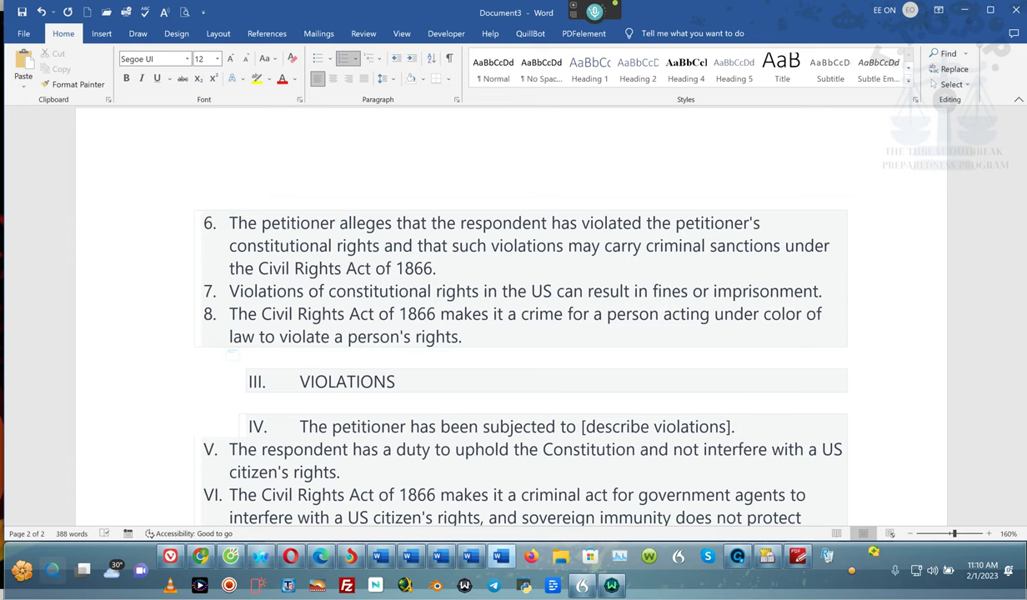
key(ctrl+z)
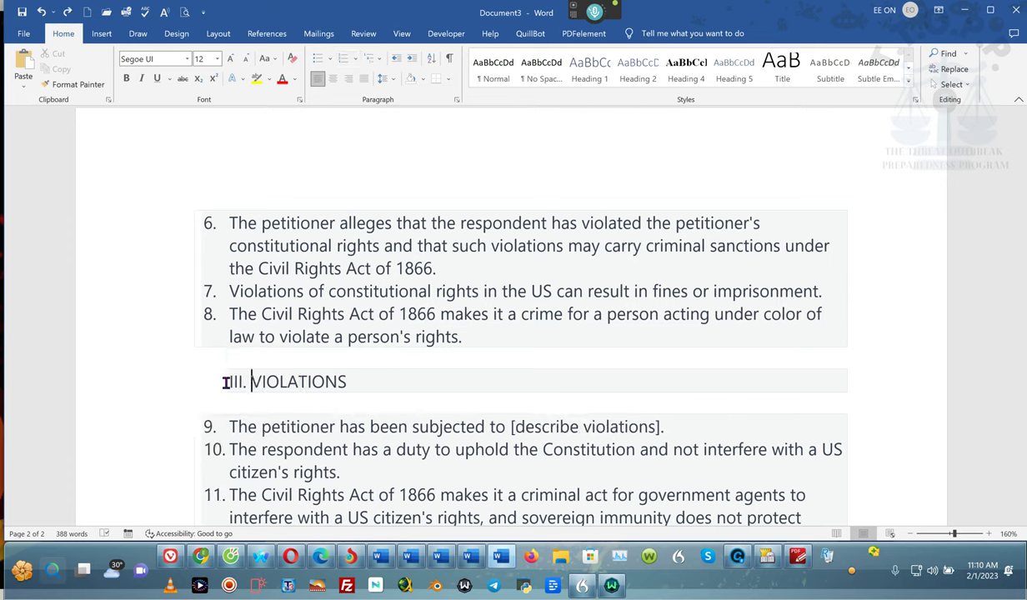